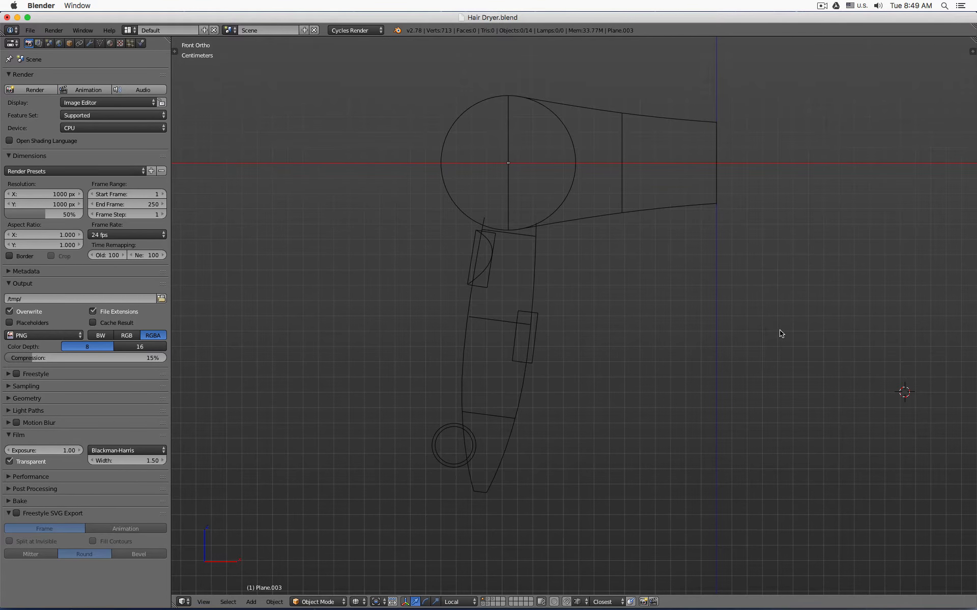
- Examine the hair dryer curves from an angle and return to the front orthographic view
drag(781, 334, 777, 369)
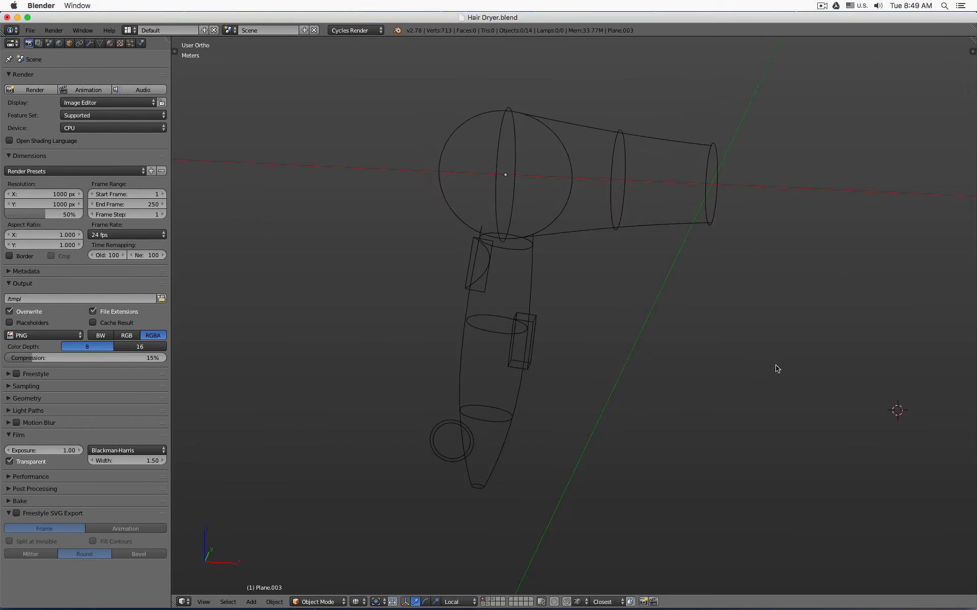
key(KP_1)
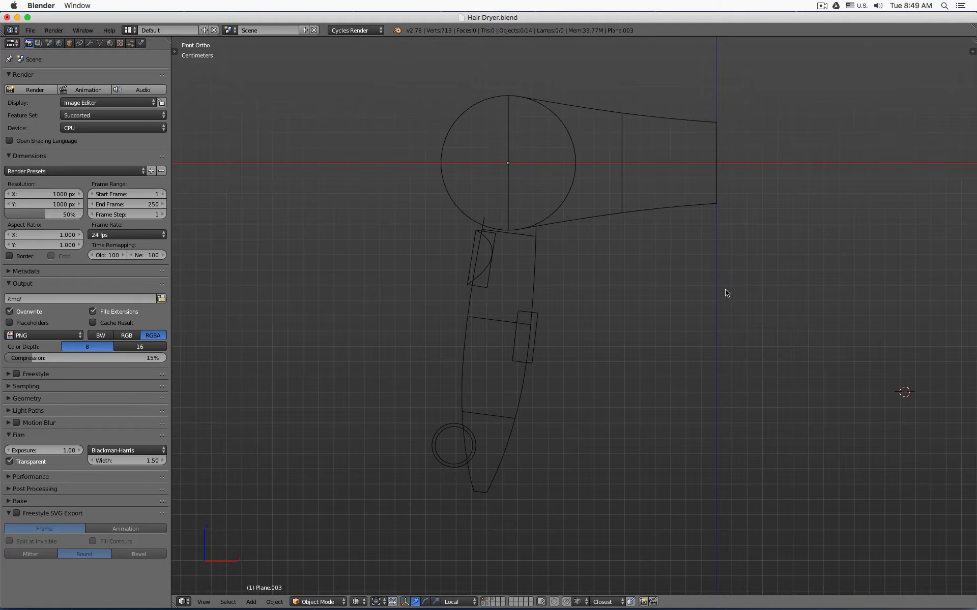
drag(723, 290, 645, 265)
key(KP_1)
- Keep the film background transparent and set the render resolution percentage to 100%
click(10, 462)
click(10, 462)
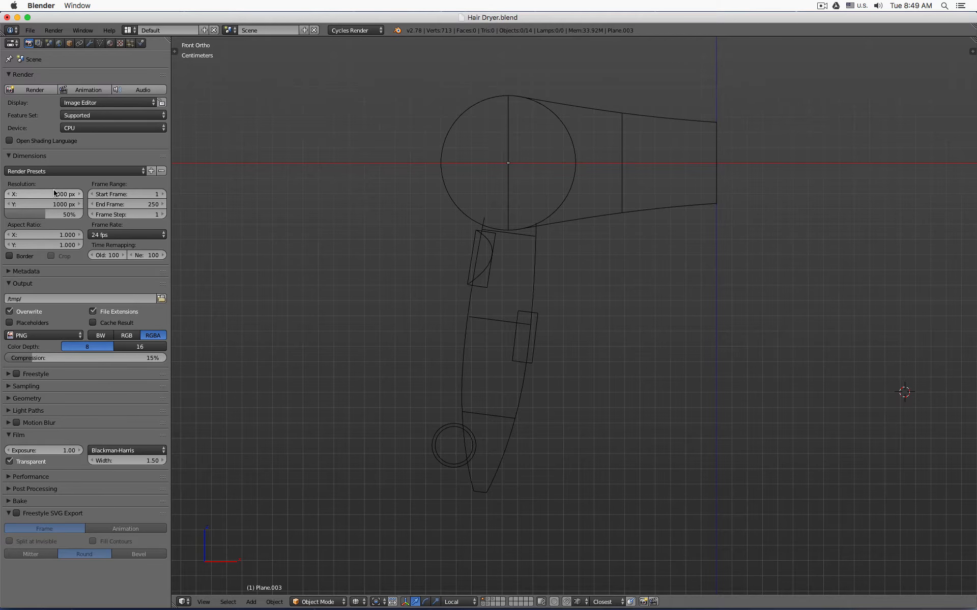
drag(53, 215, 93, 215)
- Set the alpha mode of the OpenGL render options to Transparent
click(54, 30)
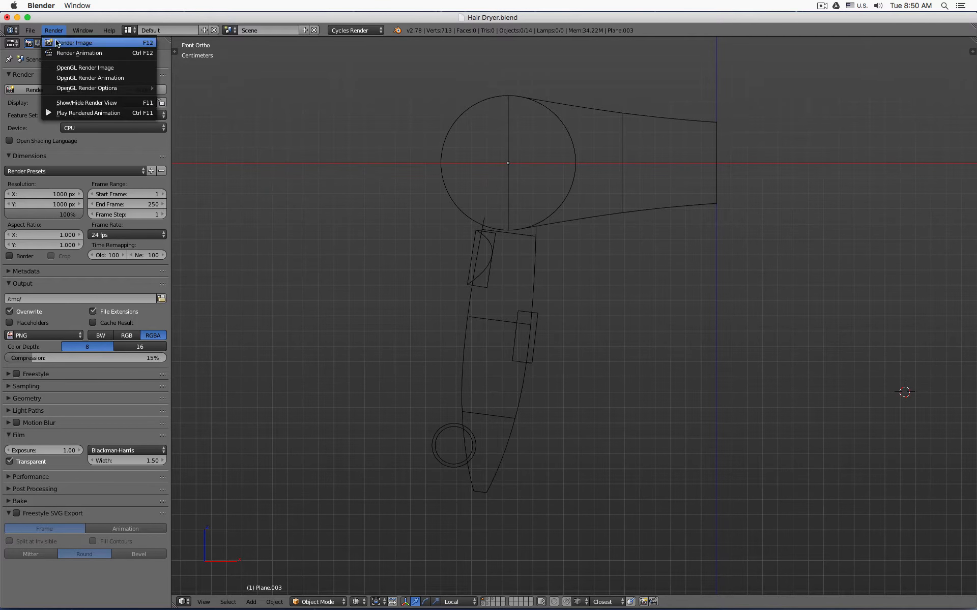
mouse_move(66, 94)
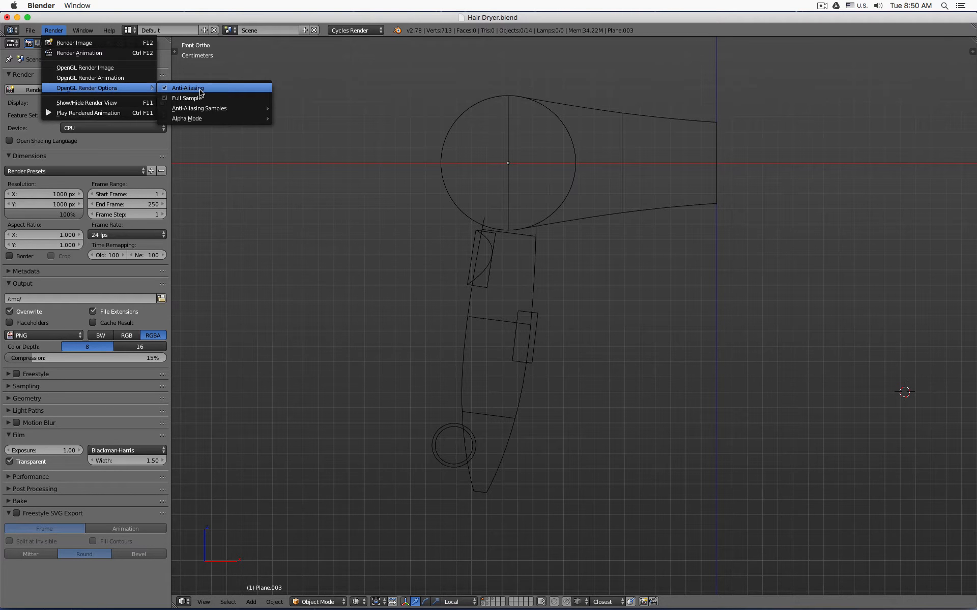
mouse_move(205, 112)
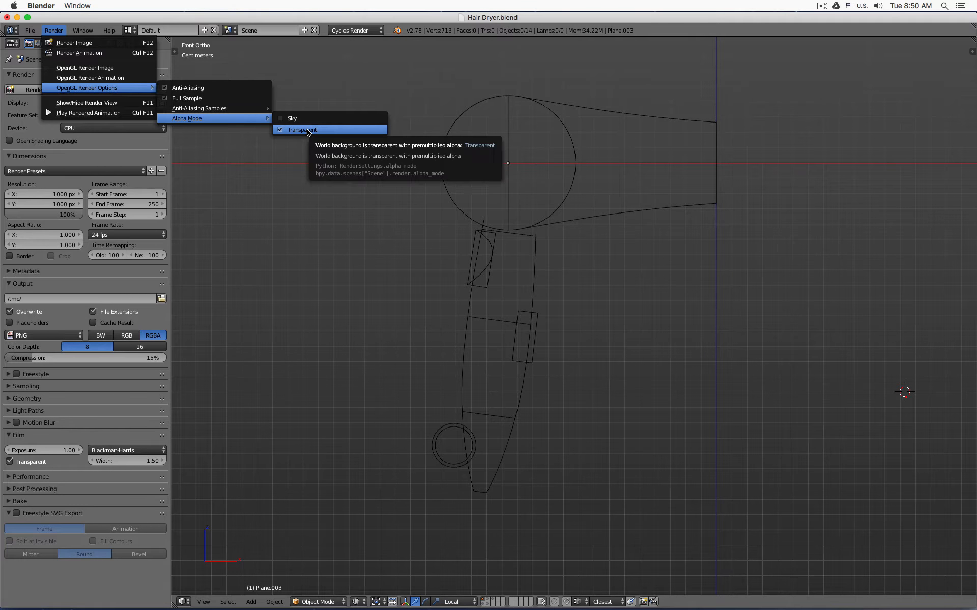
click(345, 129)
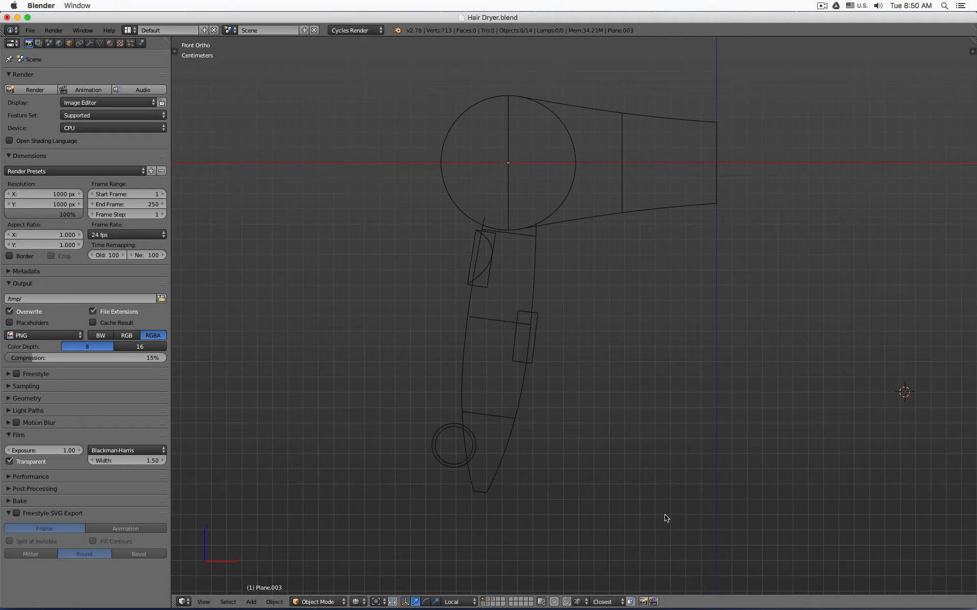
- Make OpenGL test renders of the front view, adjusting the framing until the whole hair dryer fills the image
click(643, 603)
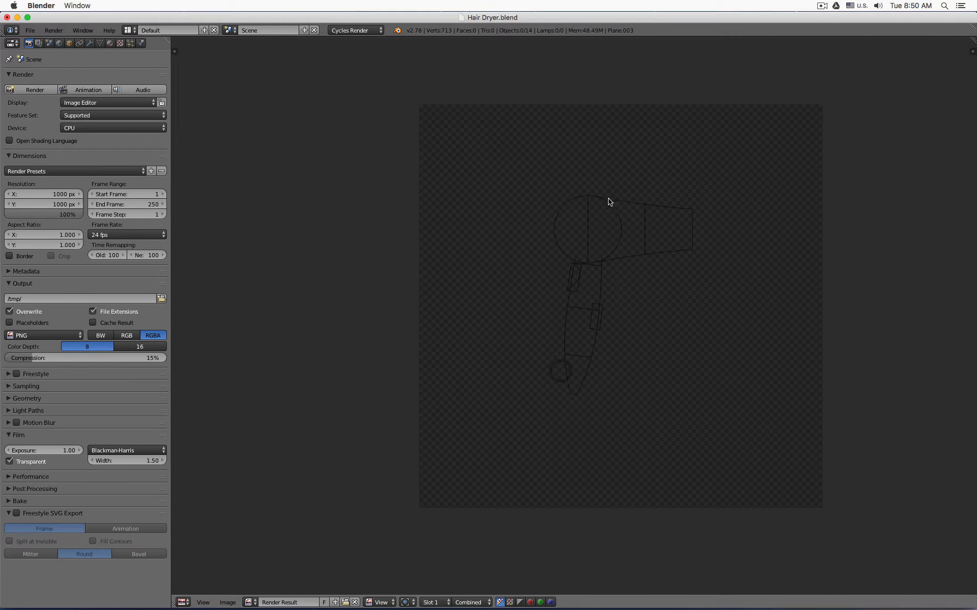
key(Escape)
scroll(540, 236, up, 3)
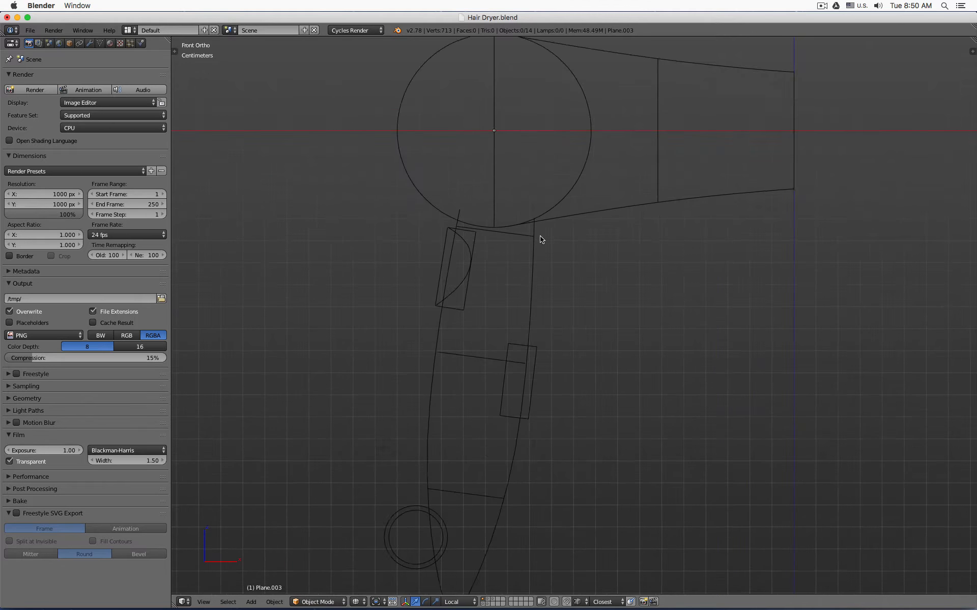
scroll(545, 253, down, 2)
key(F12)
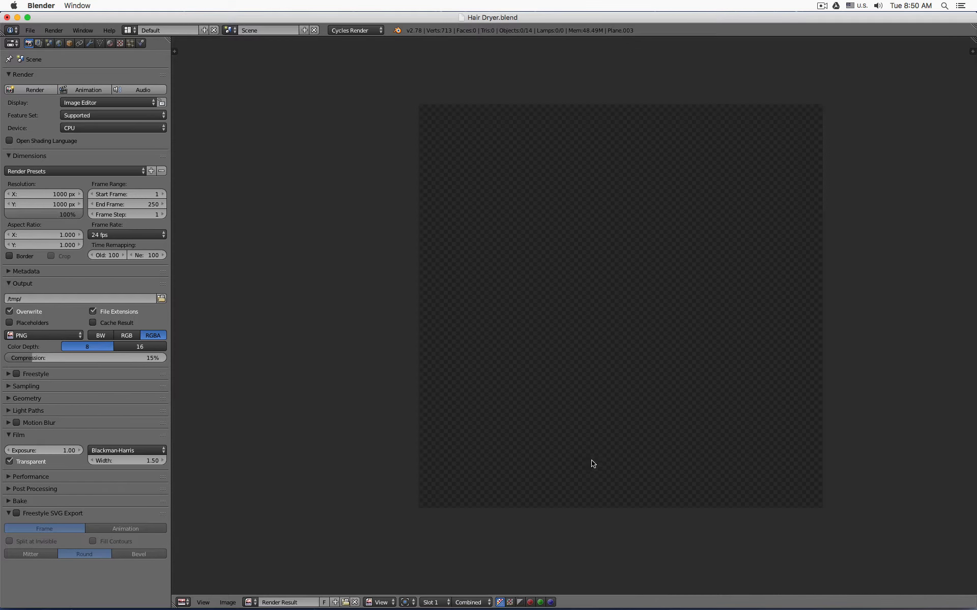
key(Escape)
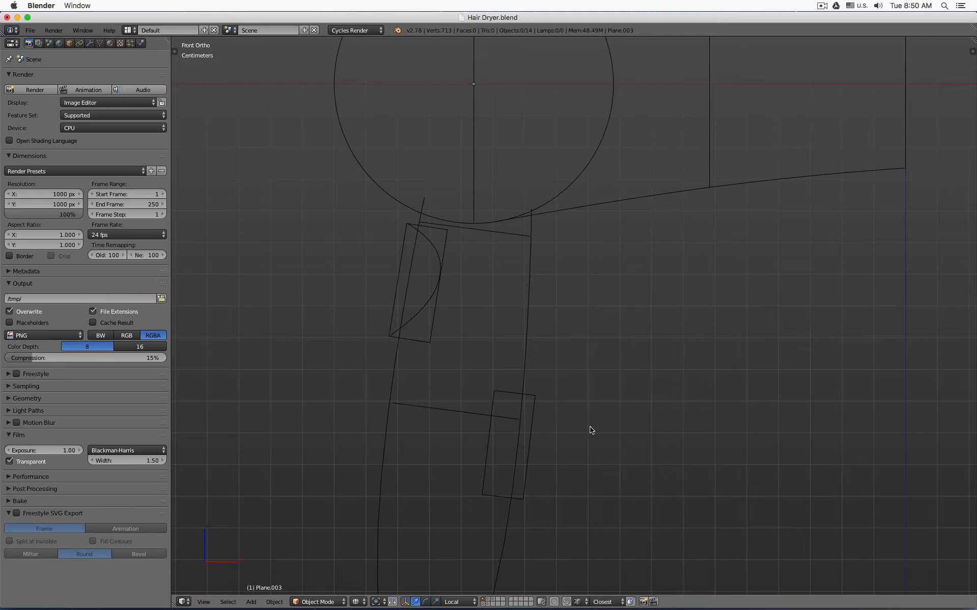
drag(590, 427, 592, 384)
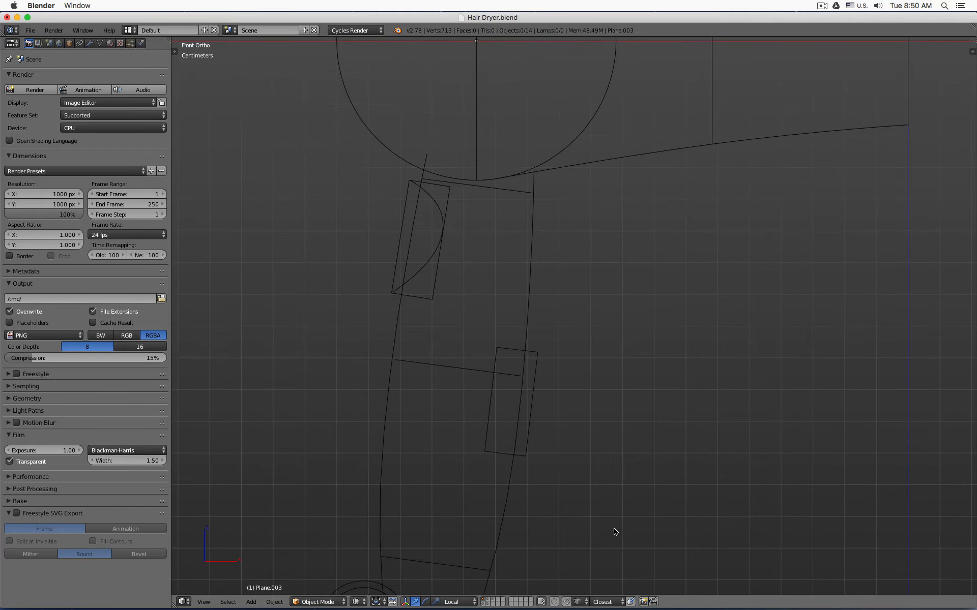
click(642, 602)
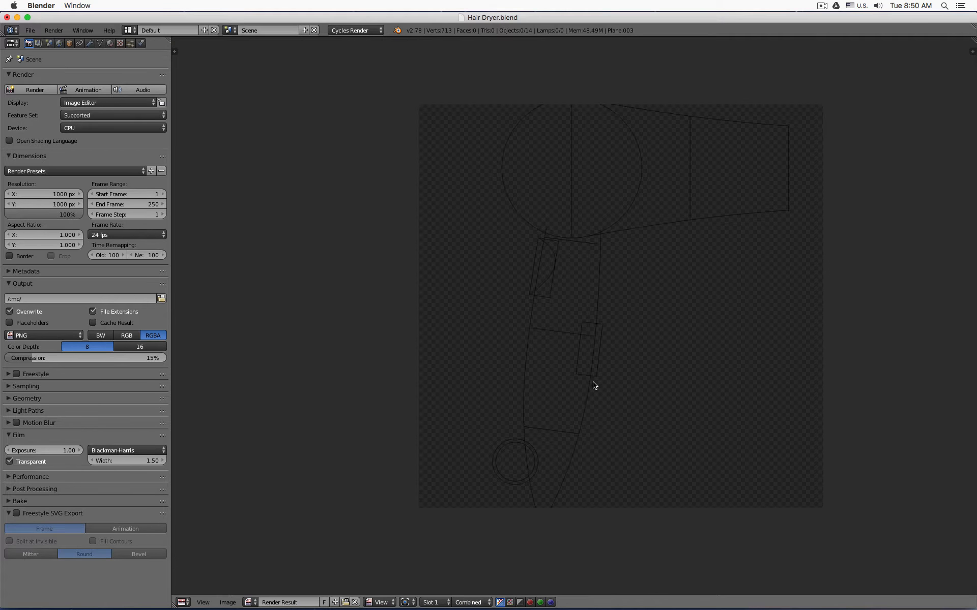
key(Escape)
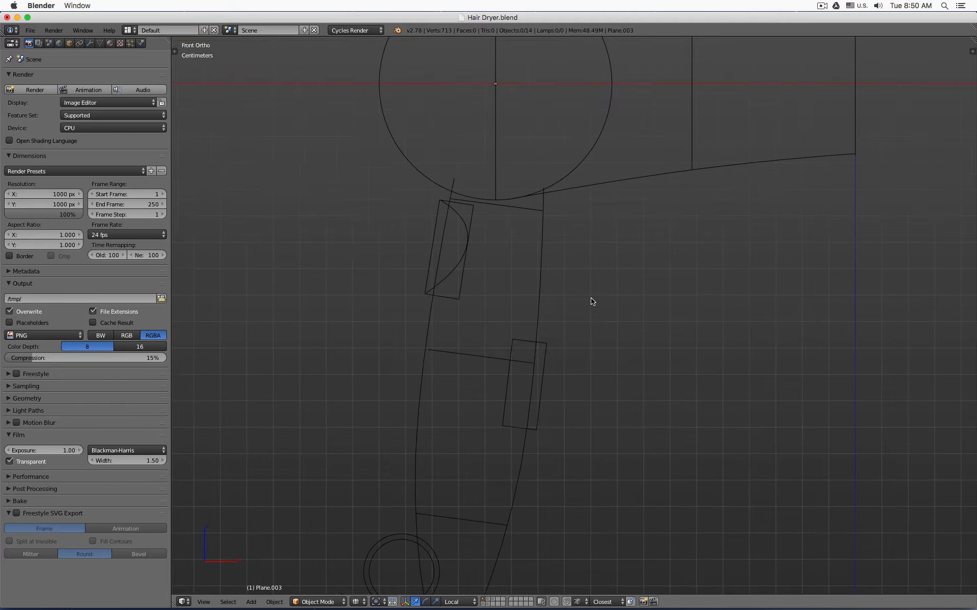
click(643, 601)
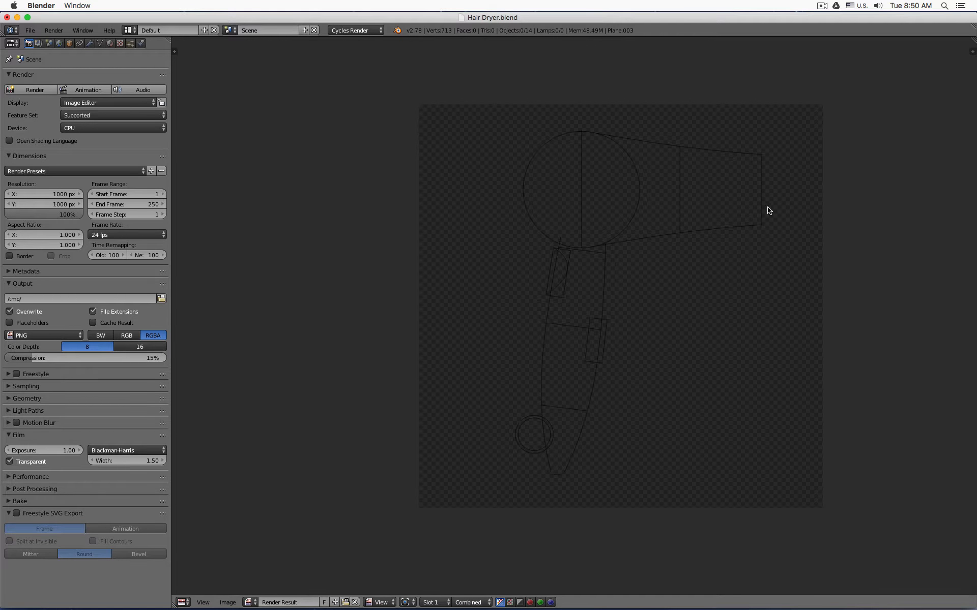
- Select all hair dryer curves and make an OpenGL render of them highlighted
key(Escape)
key(a)
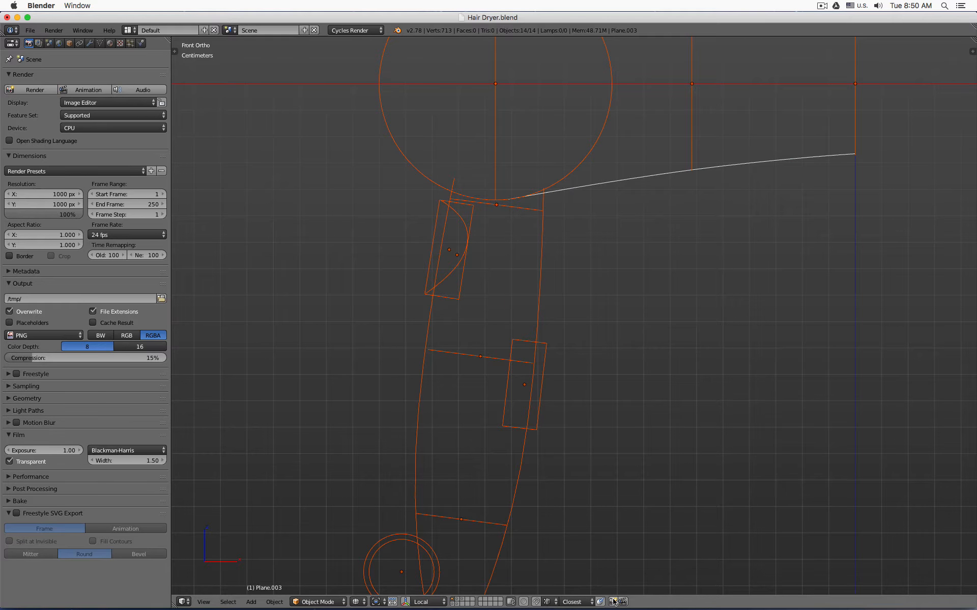
key(F12)
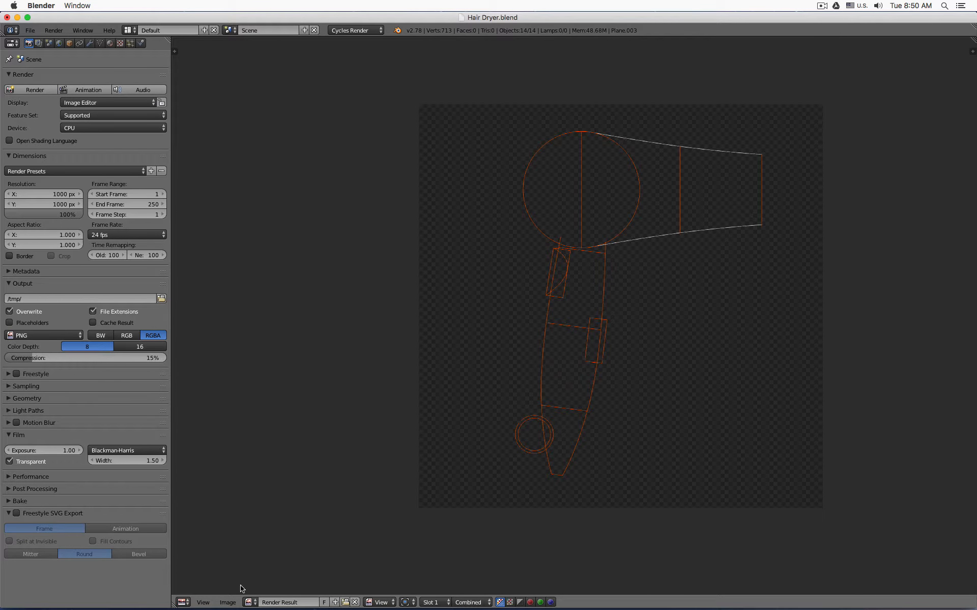
- Save the render as an RGBA PNG, overwriting Hair Dryer PNG.png in the Hair Dryer folder
click(228, 603)
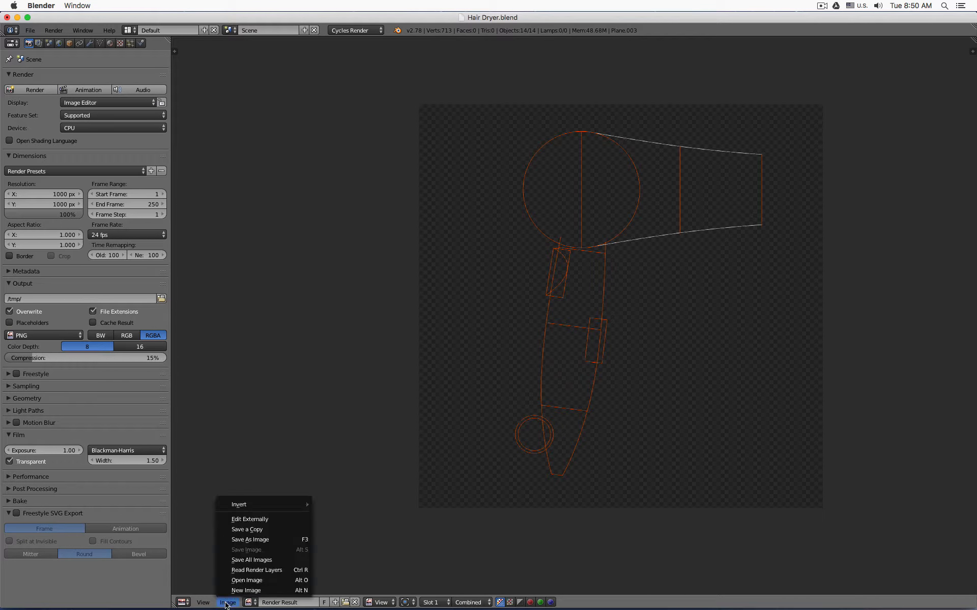
click(282, 540)
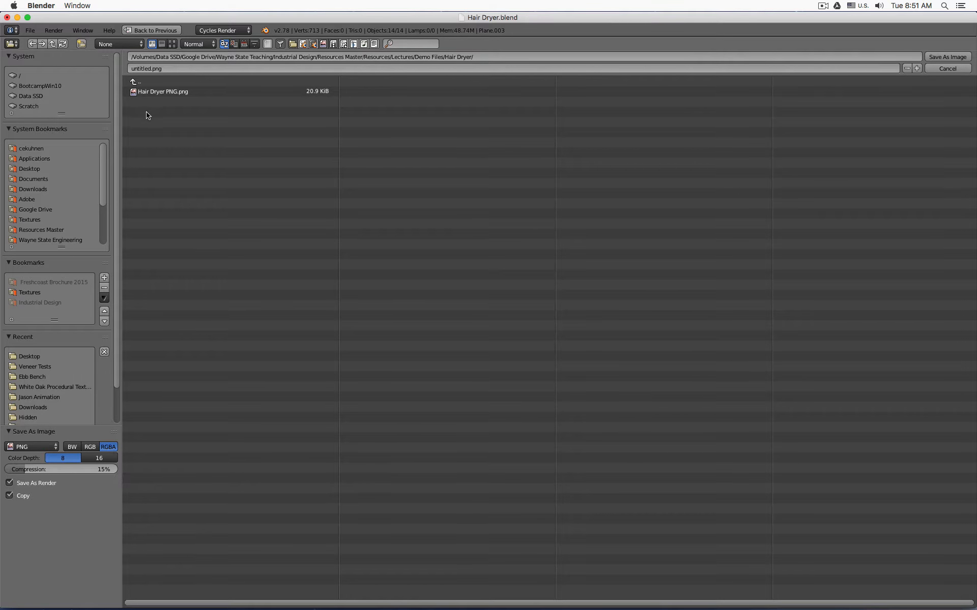
click(159, 93)
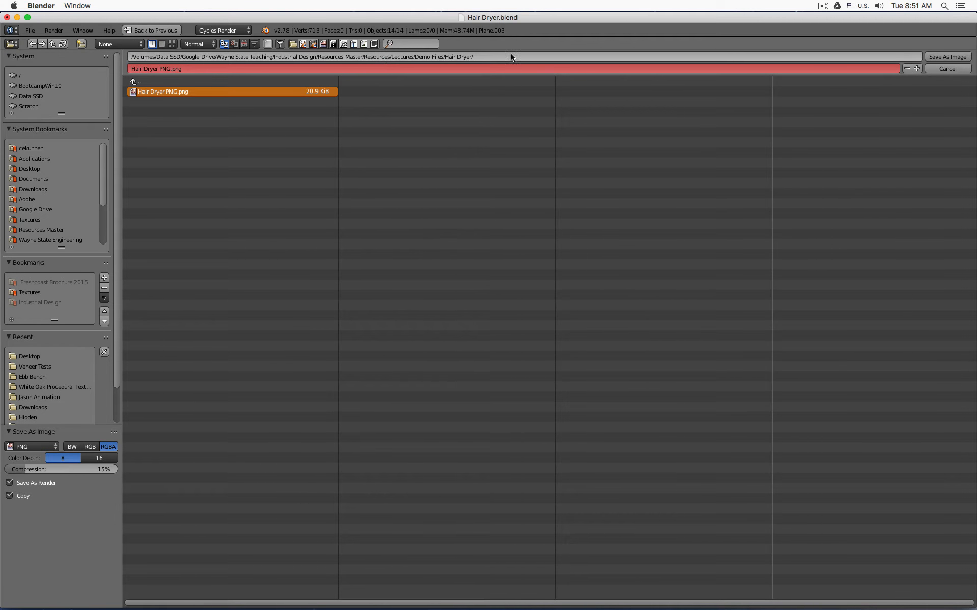
click(948, 57)
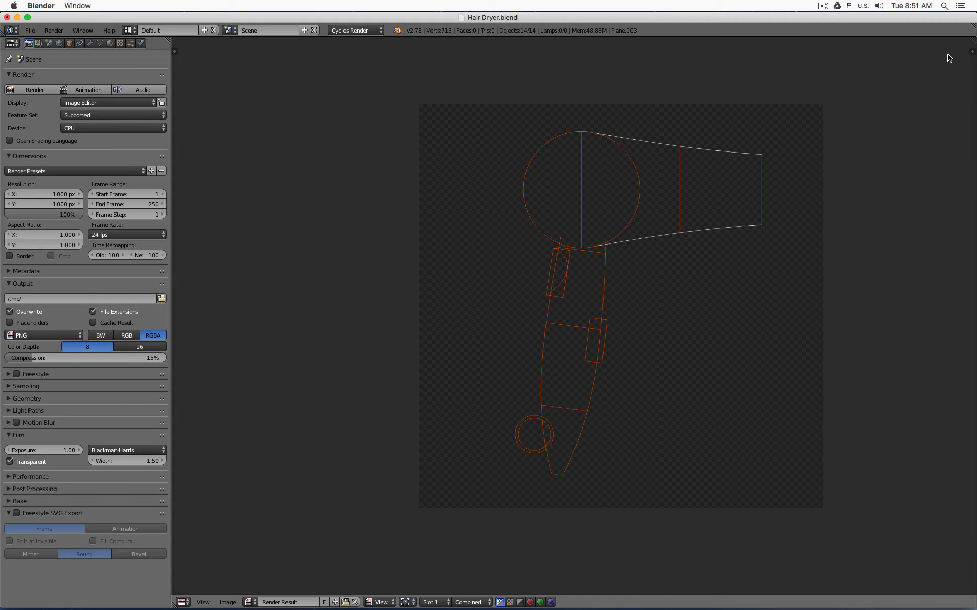
- Minimize Blender and preview Hair Dryer PNG.png in Finder to check the exported lines
click(18, 18)
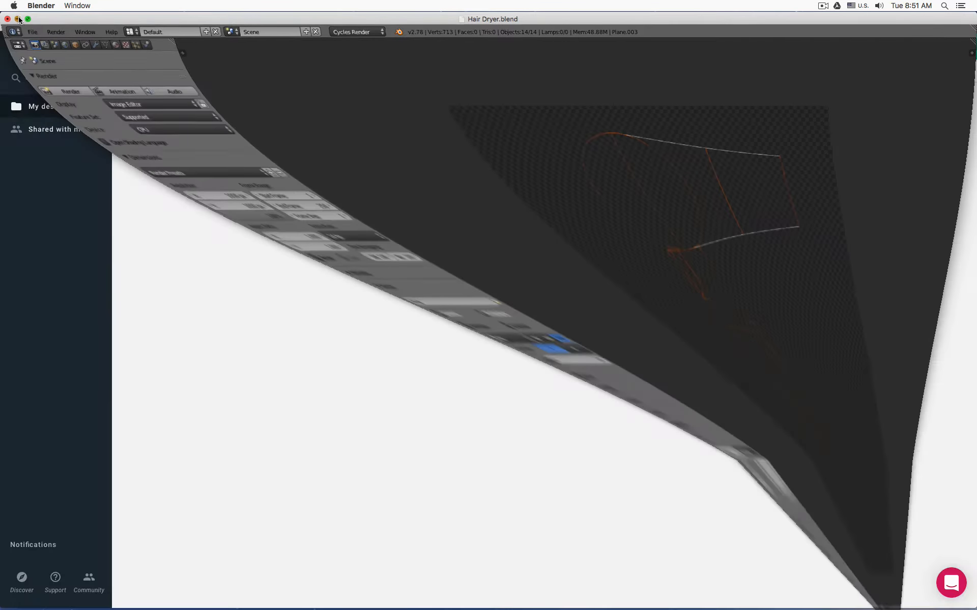
click(20, 19)
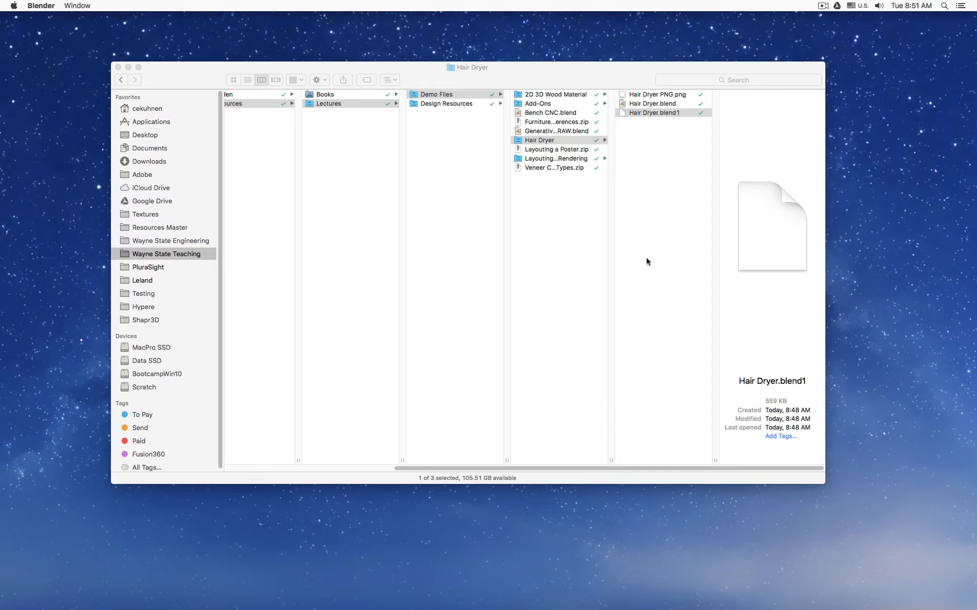
click(664, 112)
click(661, 97)
key(space)
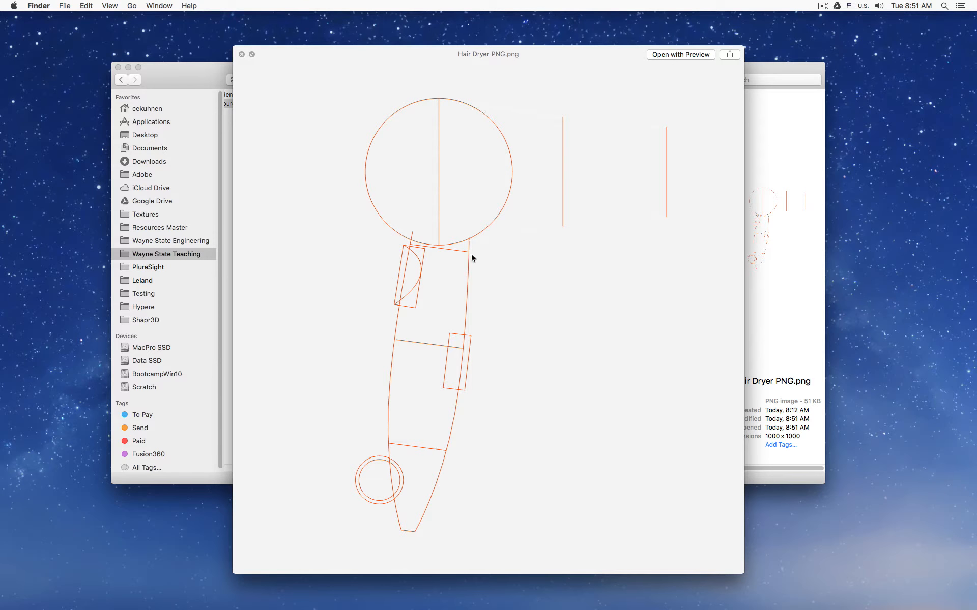
- Switch back to Blender and leave the render result for the 3D view
click(854, 590)
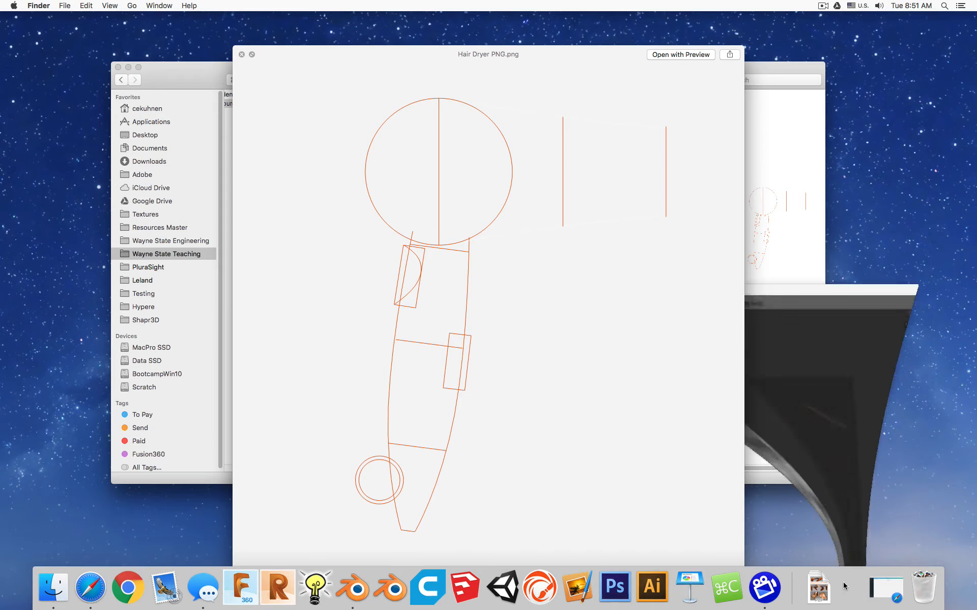
click(876, 225)
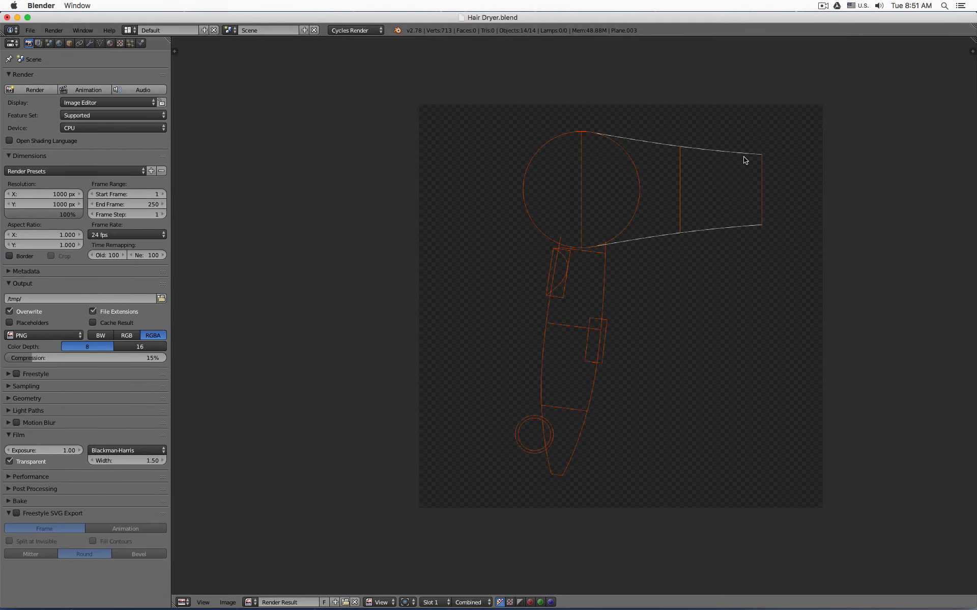
key(Escape)
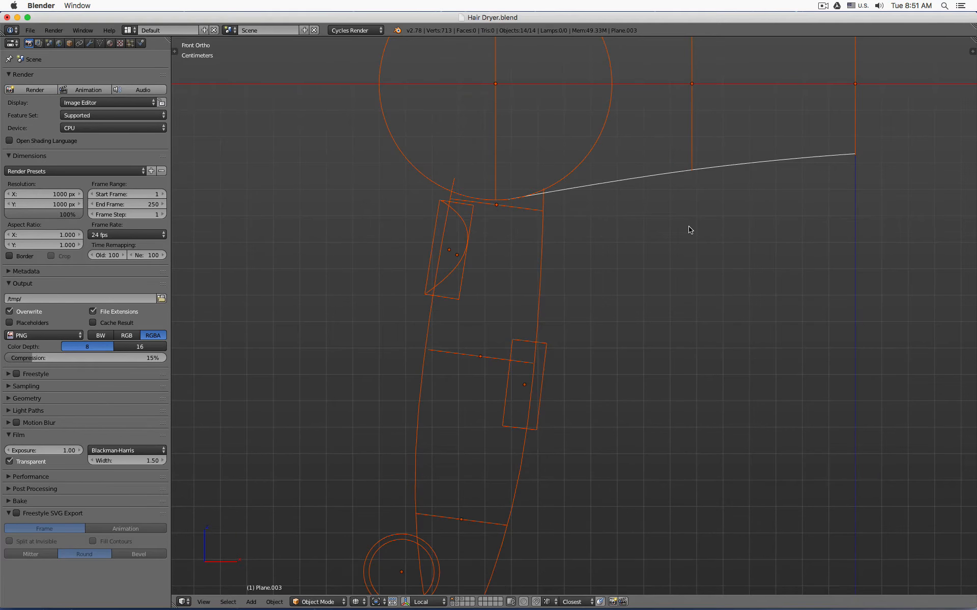
- Make the body mesh on the hidden layer the active object of the selection, showing its layer only meanwhile
right_click(485, 487)
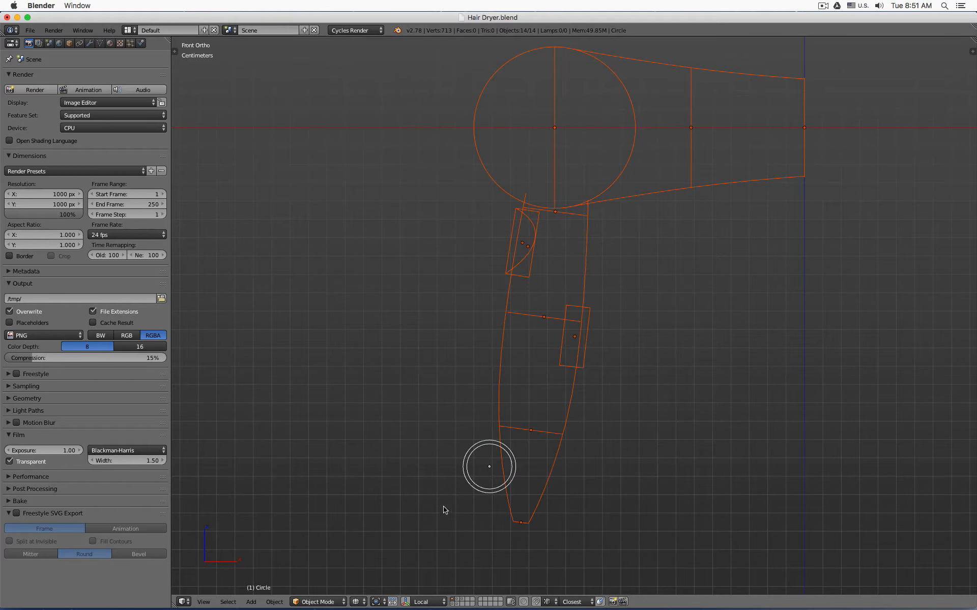
shift+click(457, 600)
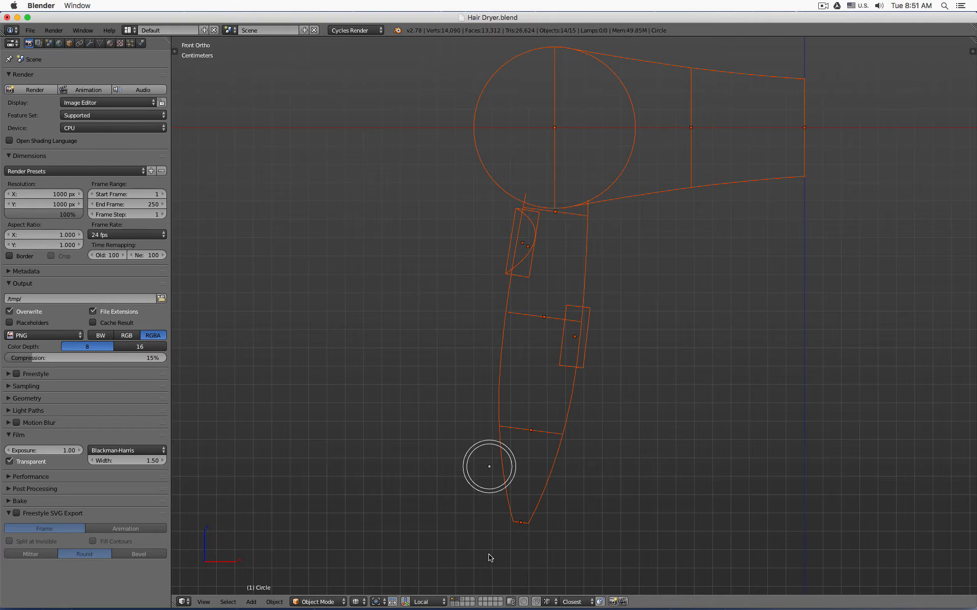
key(alt+h)
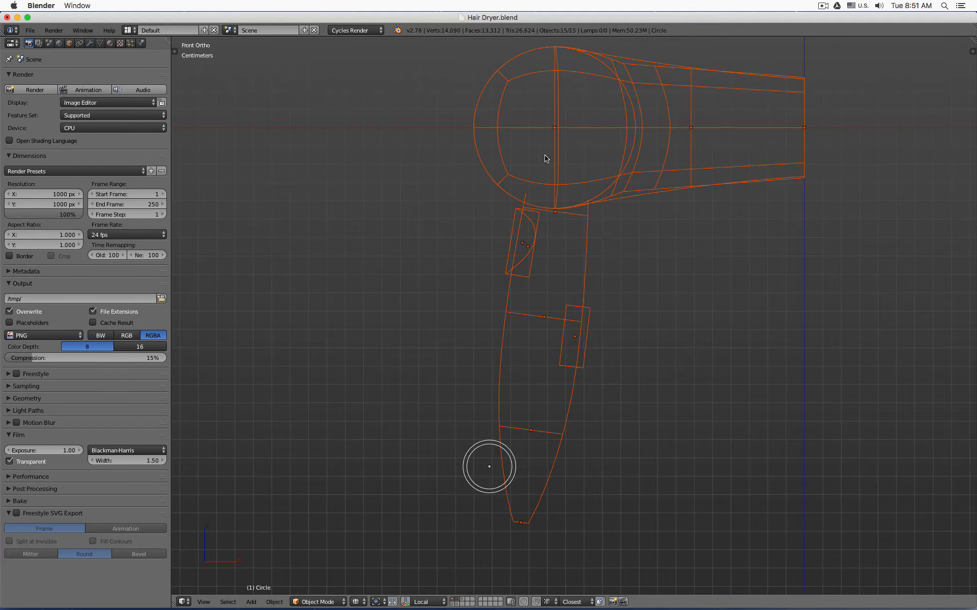
shift+right_click(498, 146)
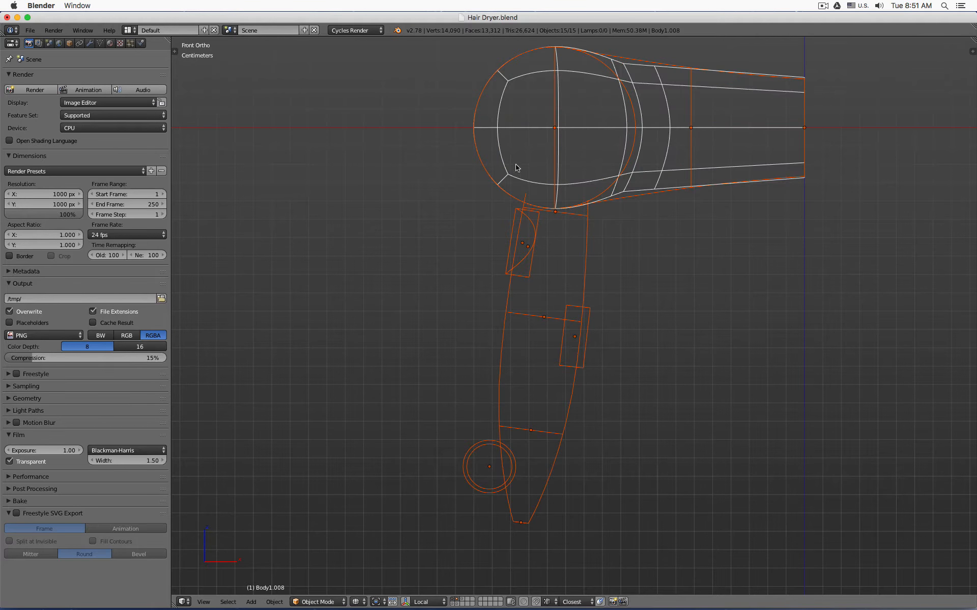
click(457, 601)
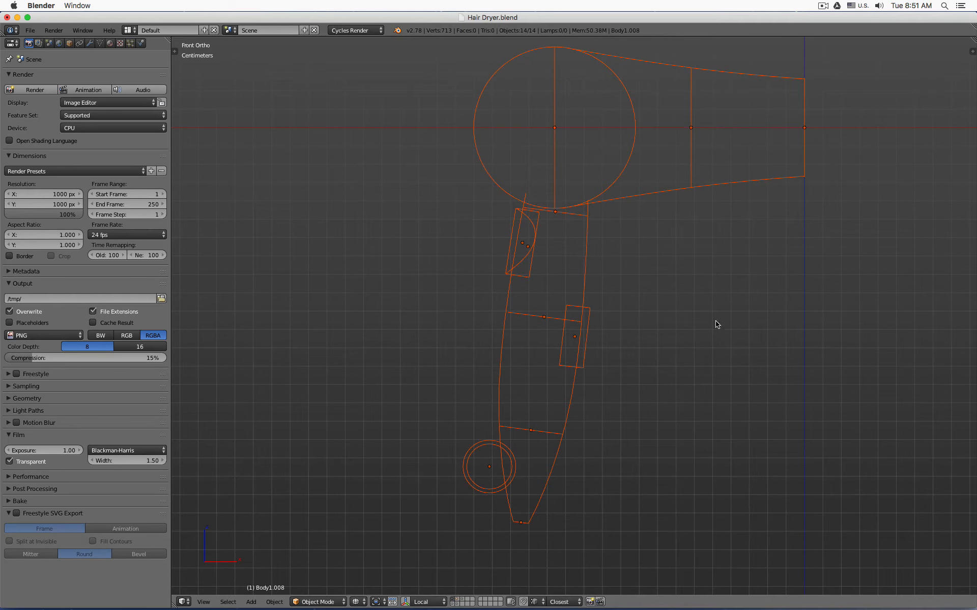
- Render the front view again, reframing the 3D view so the whole hair dryer fills most of the square image
key(F12)
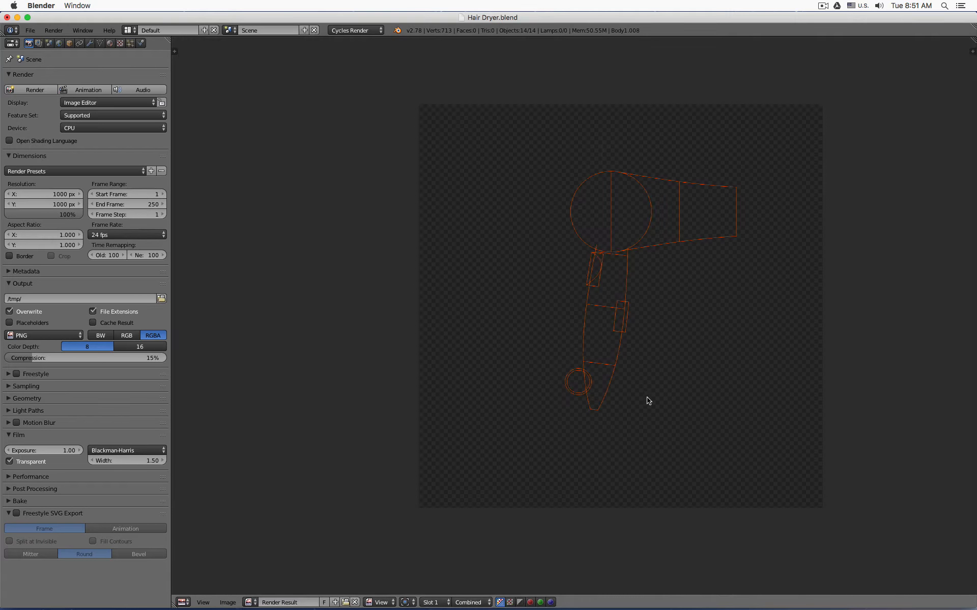
key(Escape)
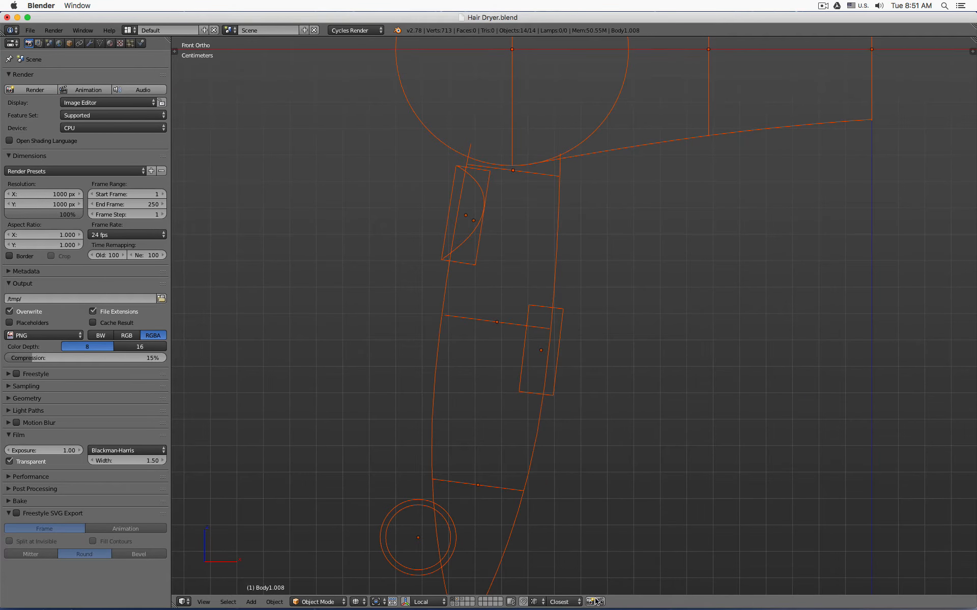
click(590, 601)
key(Escape)
scroll(580, 414, up, 3)
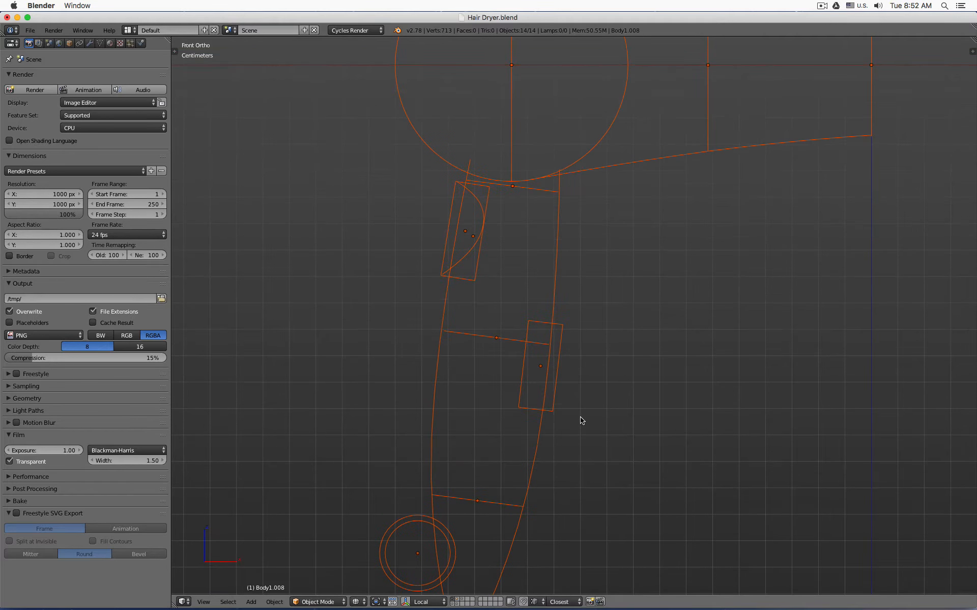
click(591, 602)
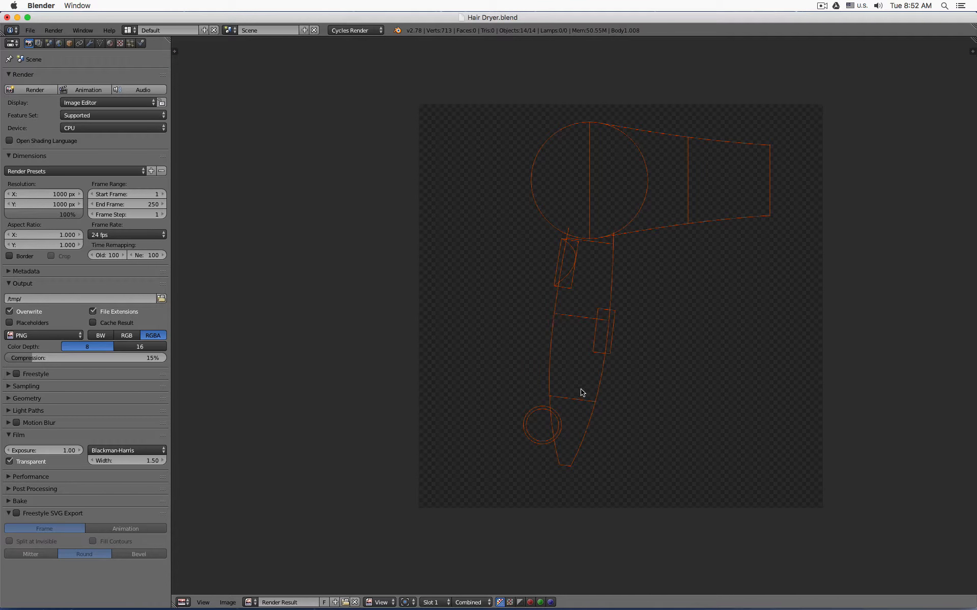
- Save the render over Hair Dryer PNG.png in the Hair Dryer folder and preview the file in Finder
click(232, 603)
click(274, 540)
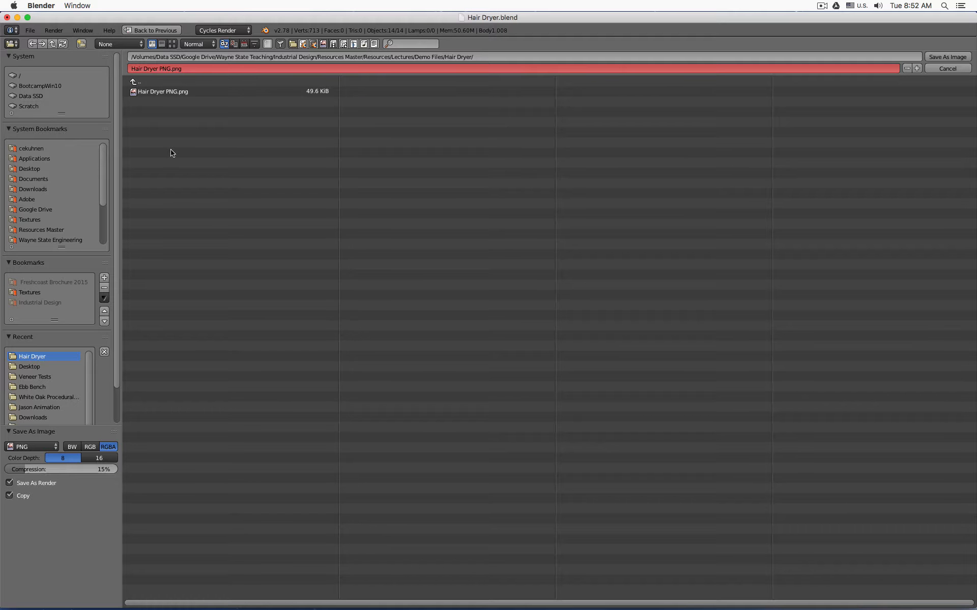
click(213, 92)
click(948, 57)
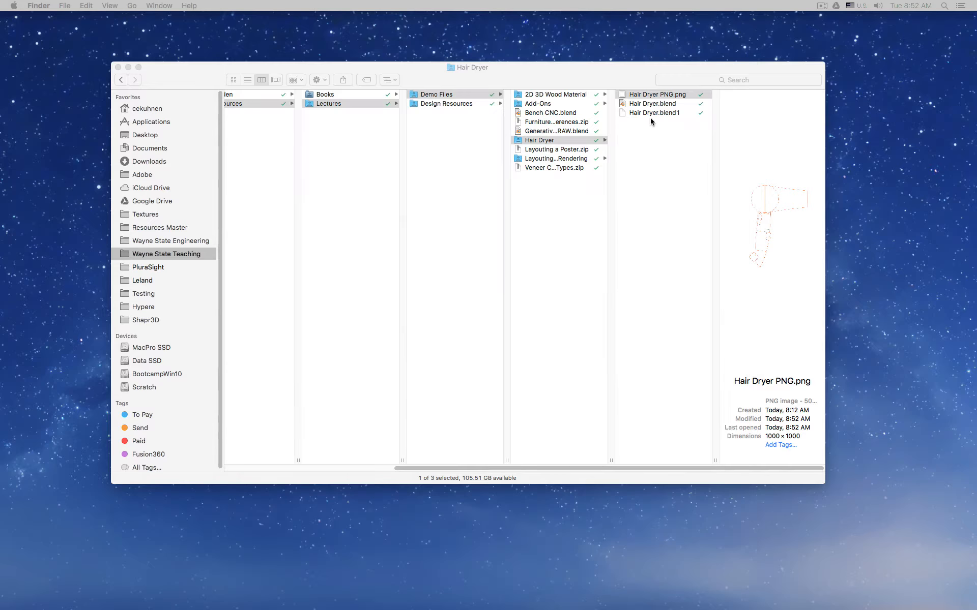
key(space)
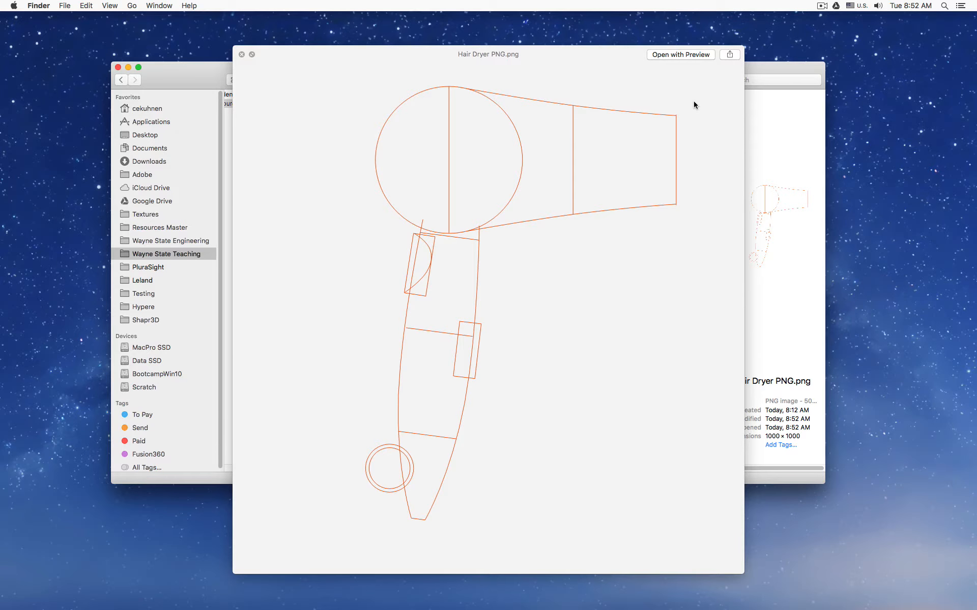
key(space)
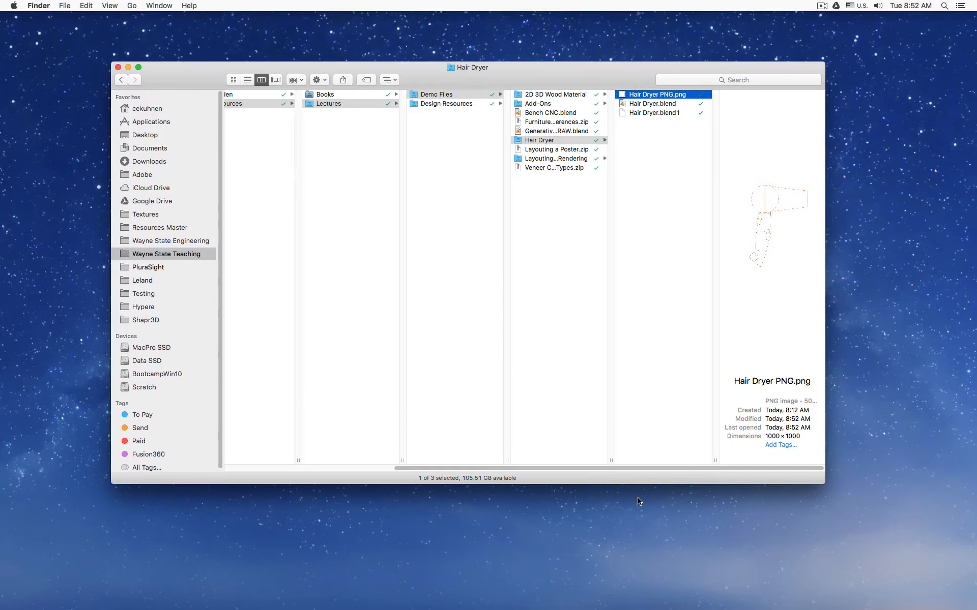
- Switch to Gravit in Safari and create a blank US-Letter Landscape design in the WayneState Design folder
mouse_move(363, 608)
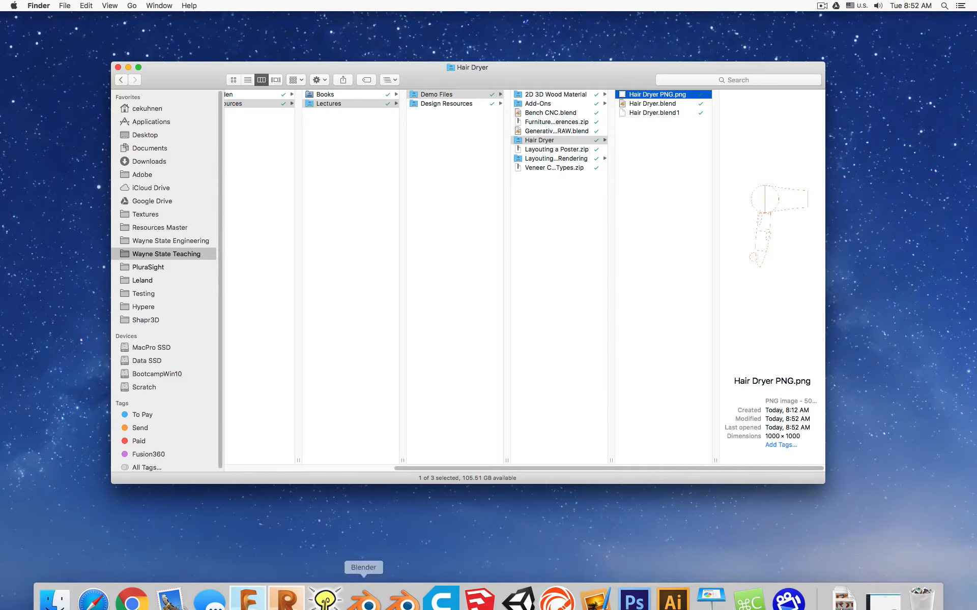
click(93, 590)
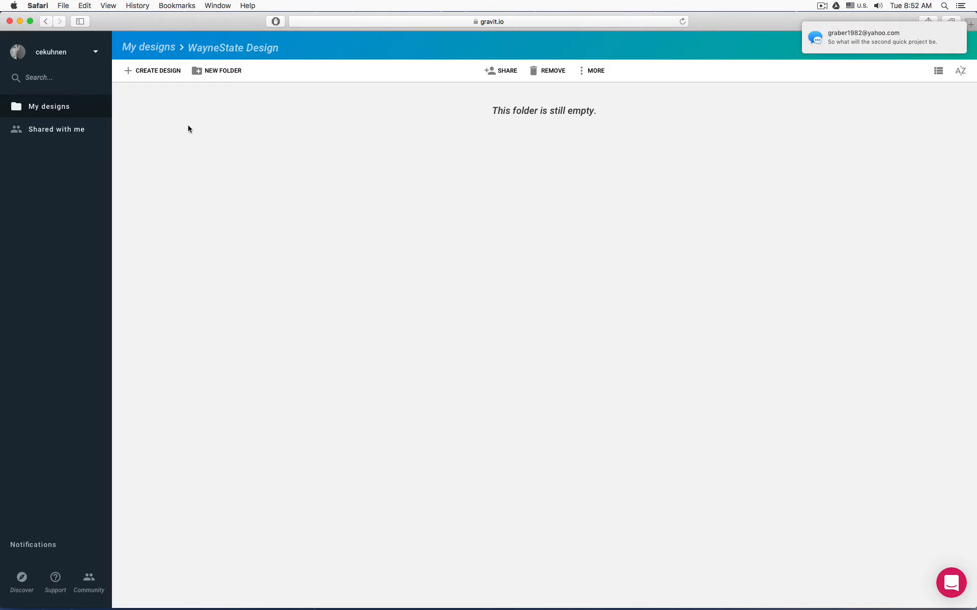
click(159, 73)
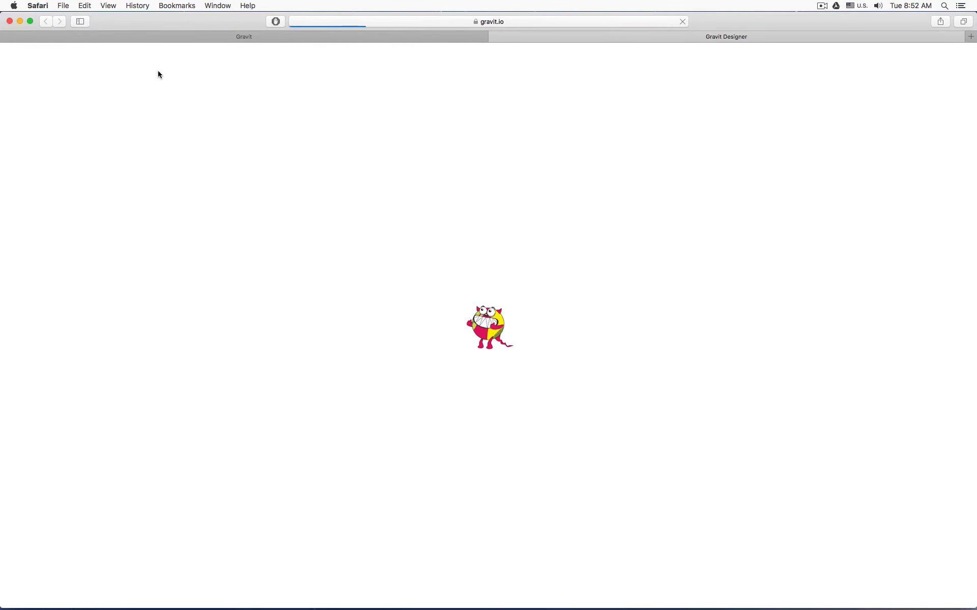
scroll(318, 422, down, 5)
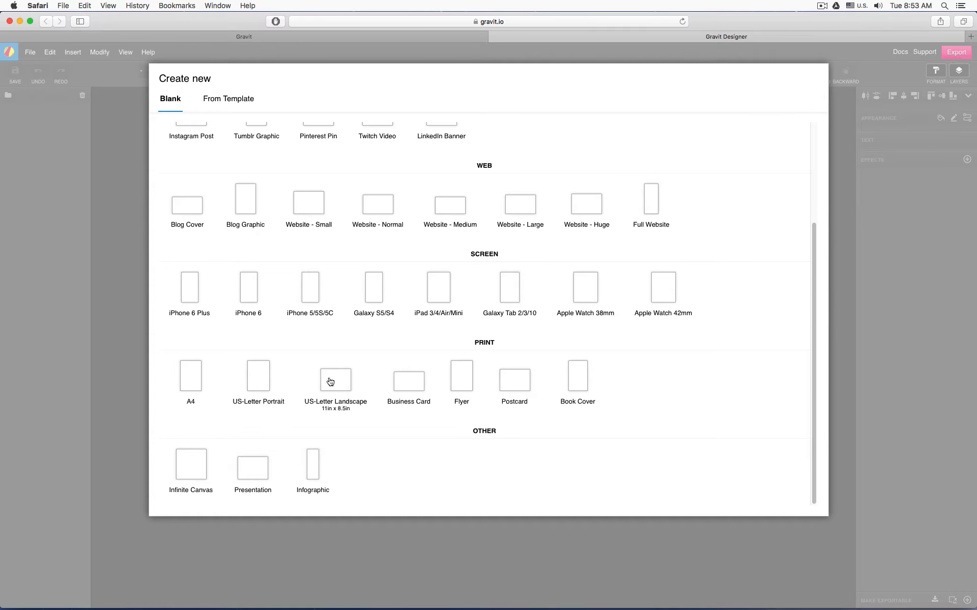
click(331, 382)
- Import Hair Dryer PNG.png from the Finder's Hair Dryer folder onto the Gravit canvas
drag(875, 20, 584, 19)
double_click(711, 69)
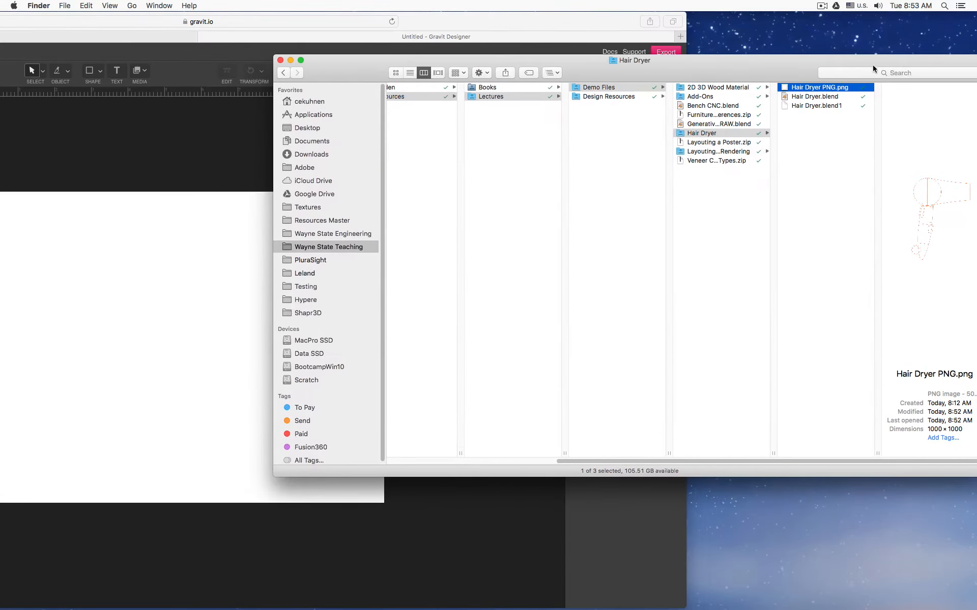
drag(822, 88, 135, 385)
click(220, 127)
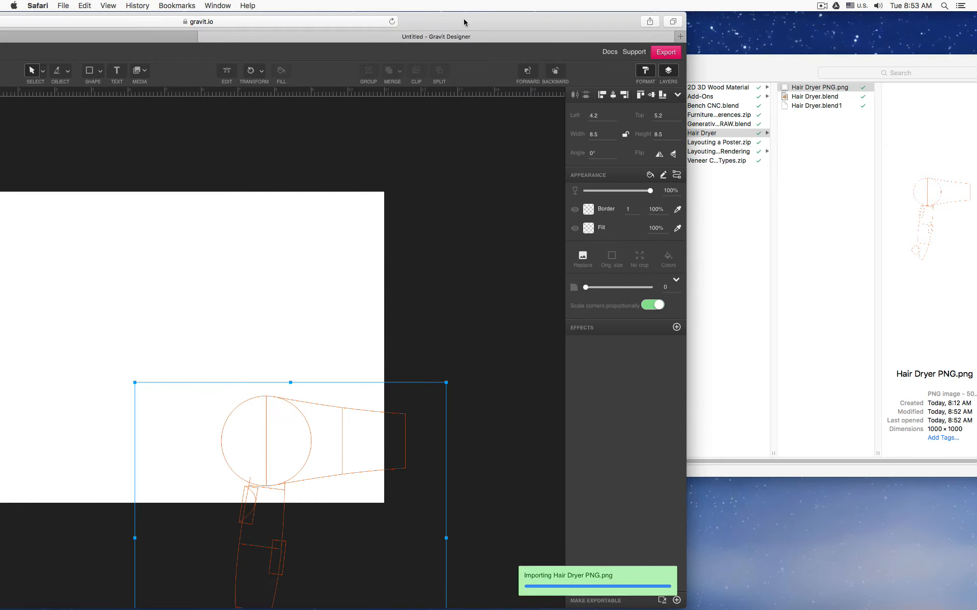
- Bring the Safari window back fully onto the screen and make it full screen
drag(289, 26, 531, 28)
drag(105, 20, 234, 34)
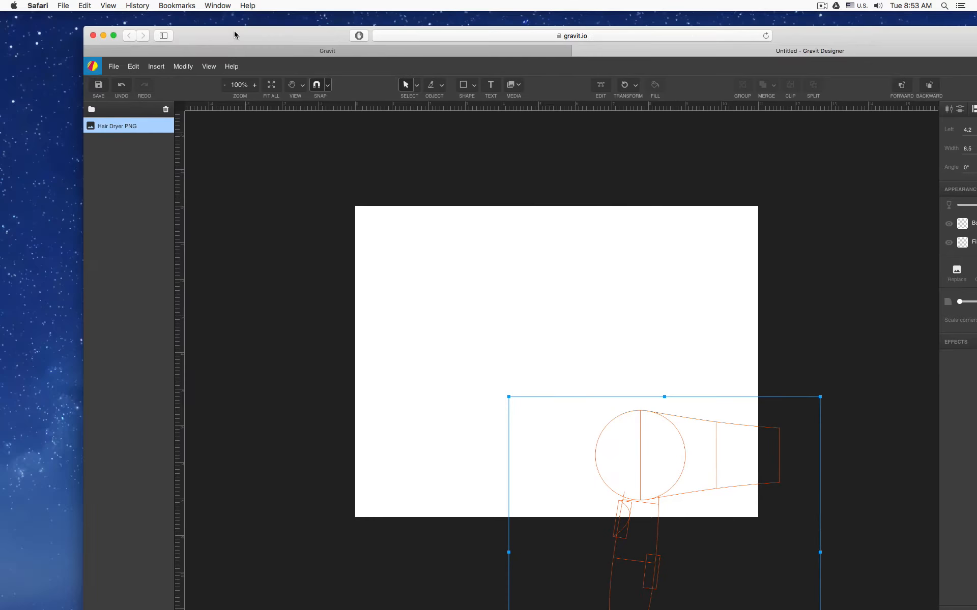
click(114, 35)
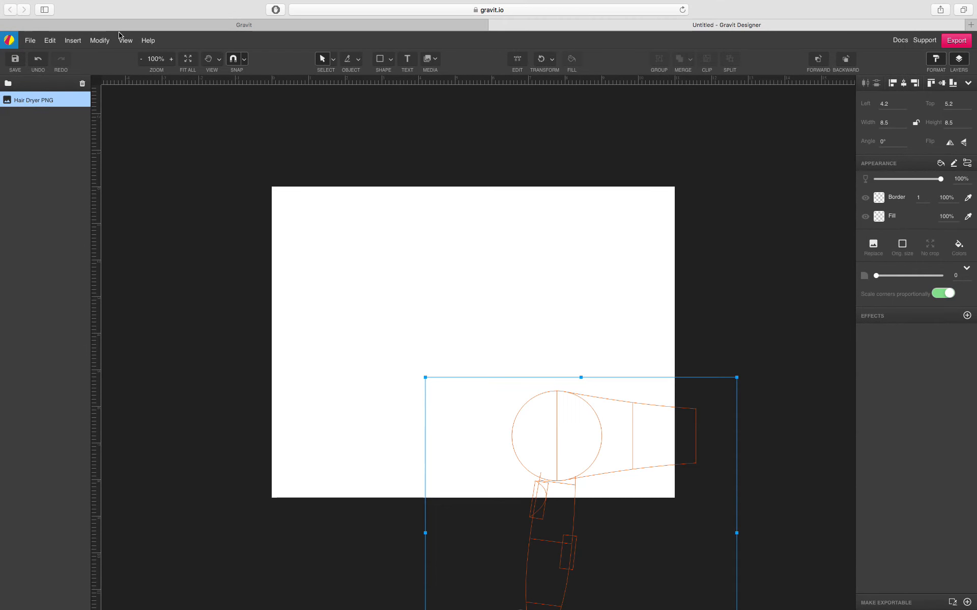
- Move the hair dryer image into the page's upper-left area and scale it down to about 3.4 x 3.4 in
drag(590, 414, 475, 227)
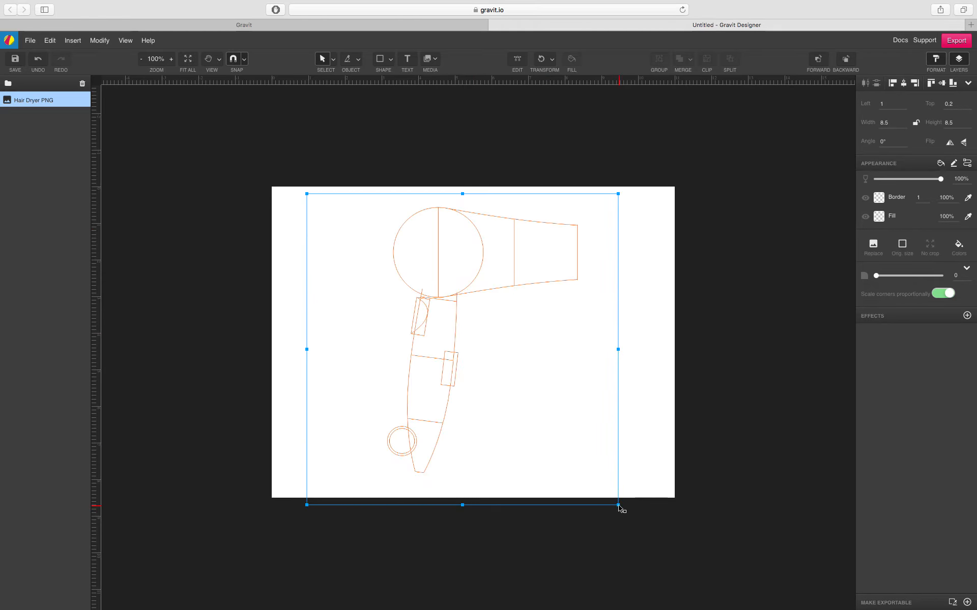
drag(618, 507, 431, 304)
scroll(366, 231, up, 10)
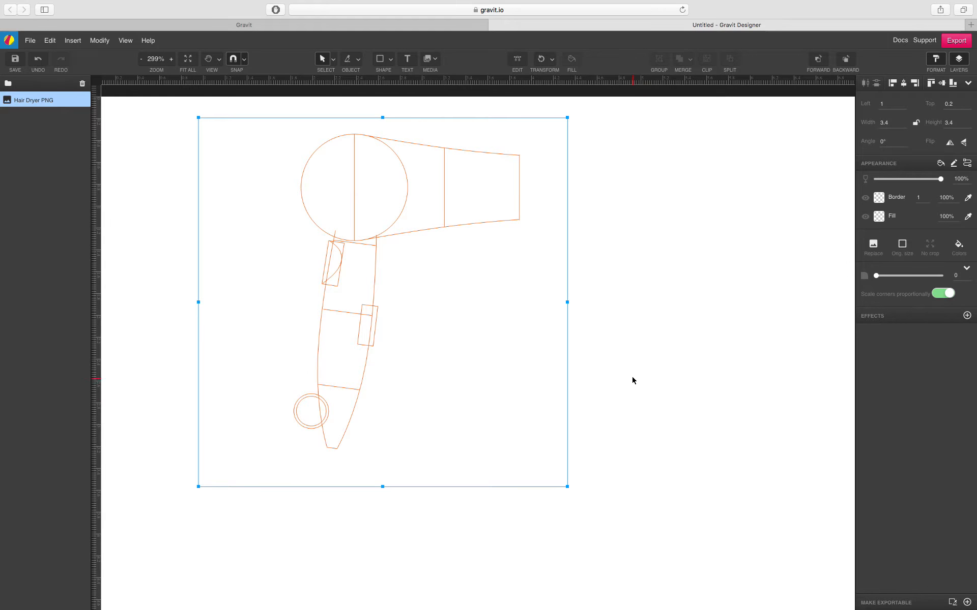
- Move the hair dryer image to the page's middle, about 3.4 in across and 2.7 in down, and lock its layer
scroll(633, 379, down, 5)
key(space)
drag(656, 384, 529, 306)
key(space)
drag(598, 296, 529, 257)
scroll(519, 257, down, 2)
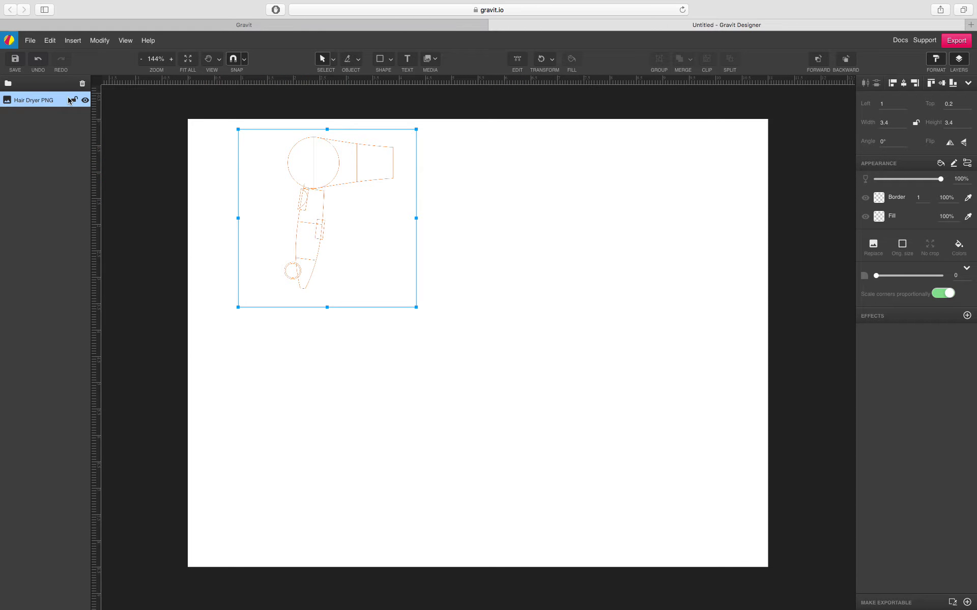
drag(333, 182, 460, 314)
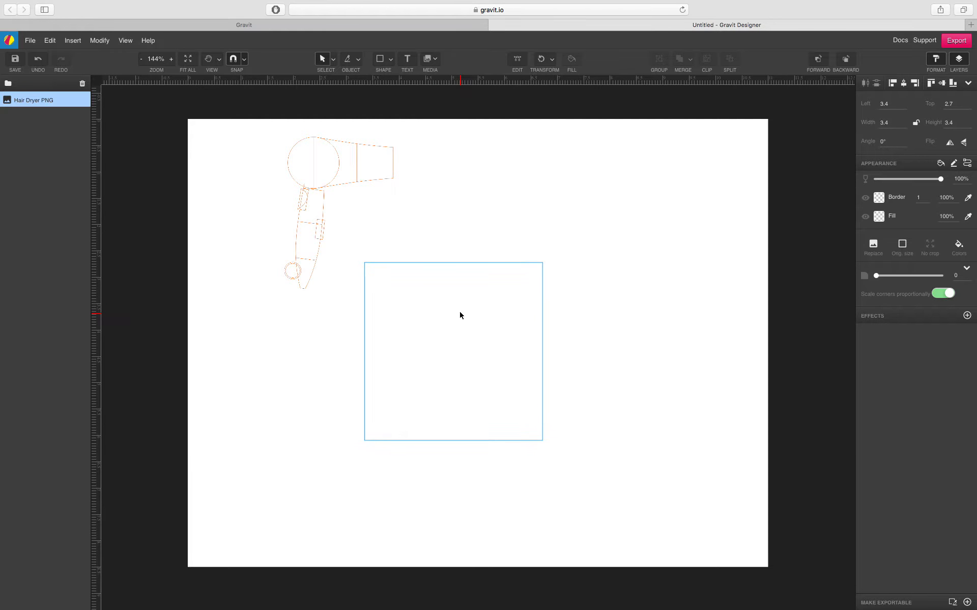
click(74, 100)
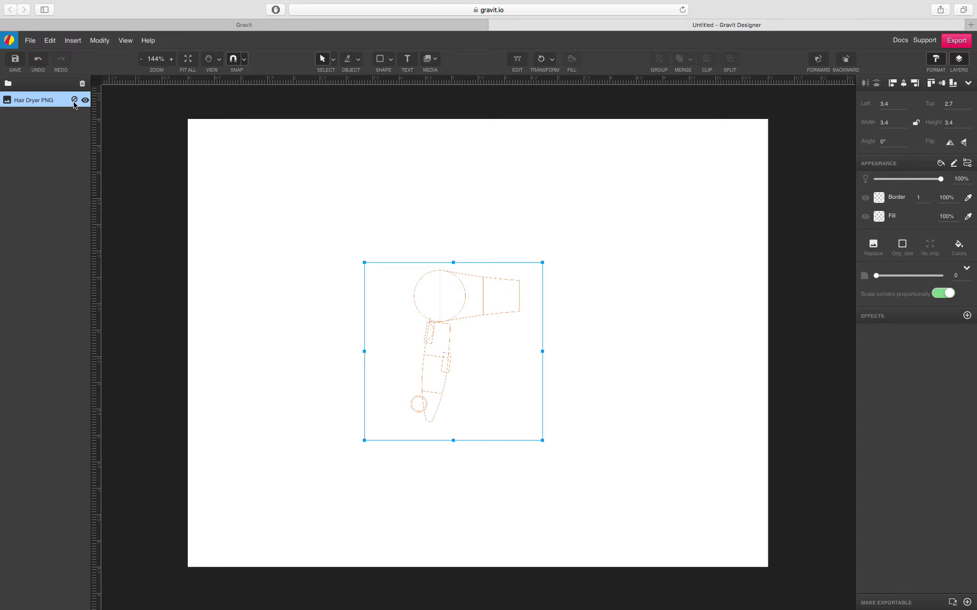
click(464, 319)
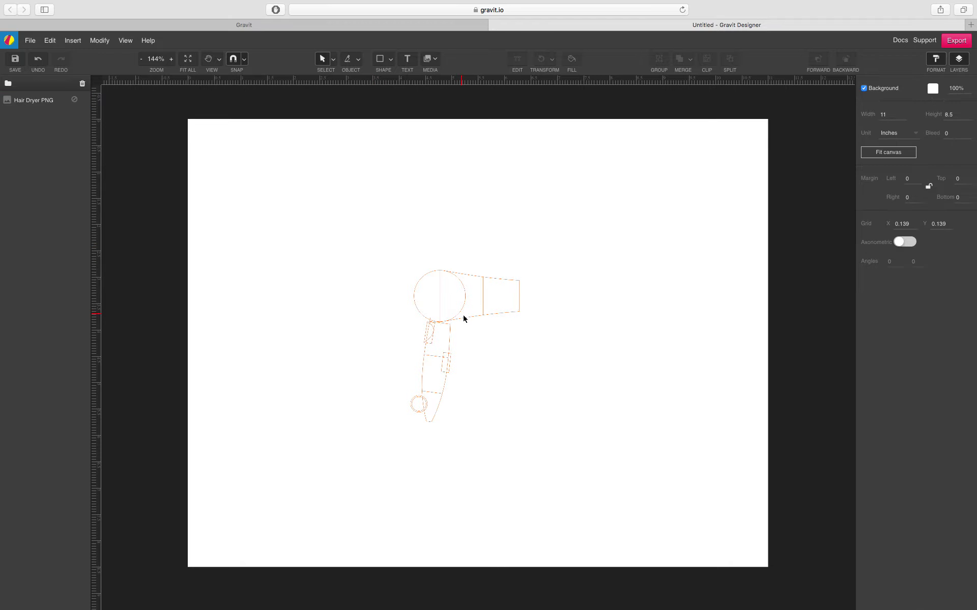
- Trace the hair dryer's upper edge with a three-point straight Pen path from the circle's top to the nozzle tip, about 1.5 in wide
scroll(447, 349, up, 5)
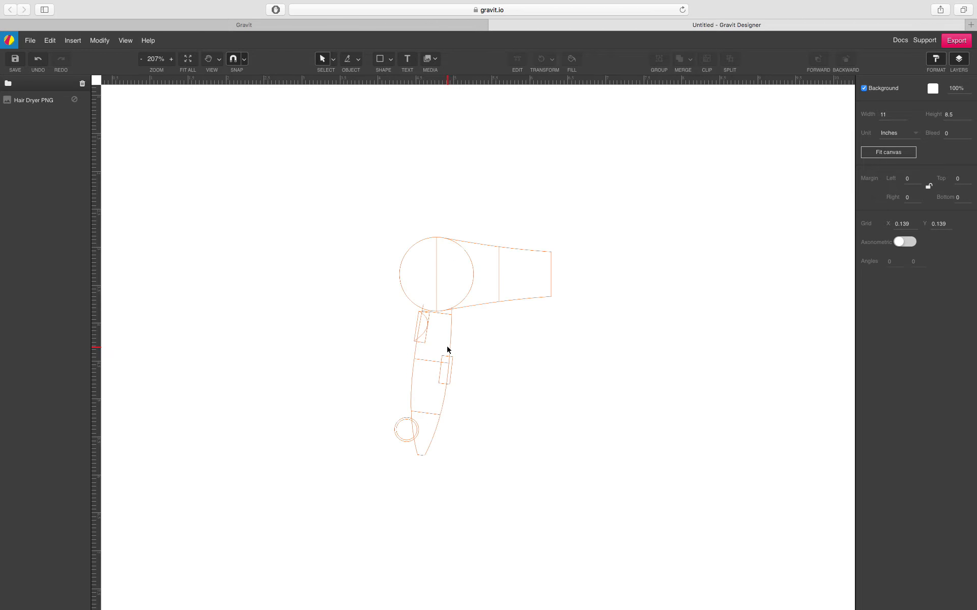
scroll(453, 351, up, 3)
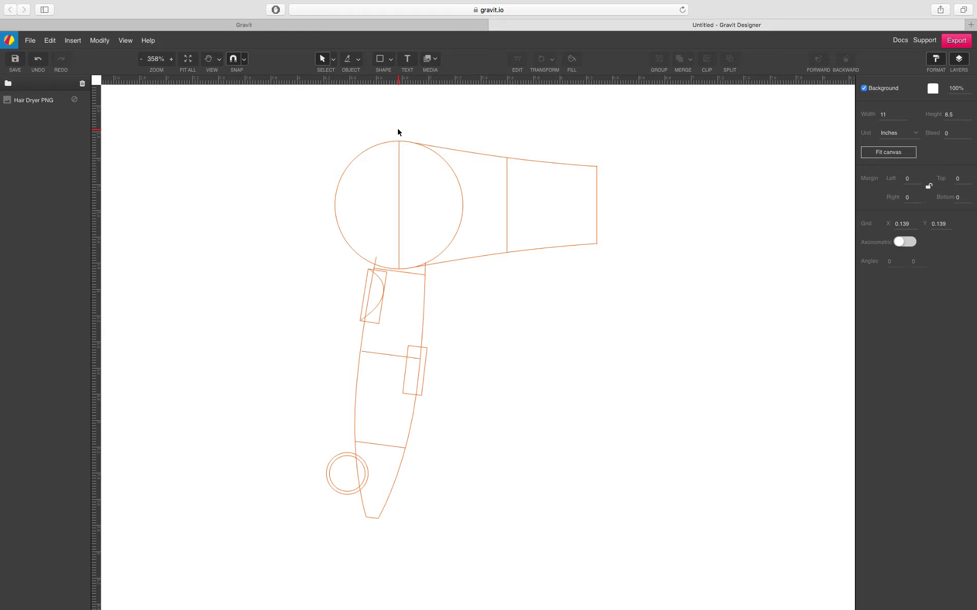
click(359, 60)
click(391, 59)
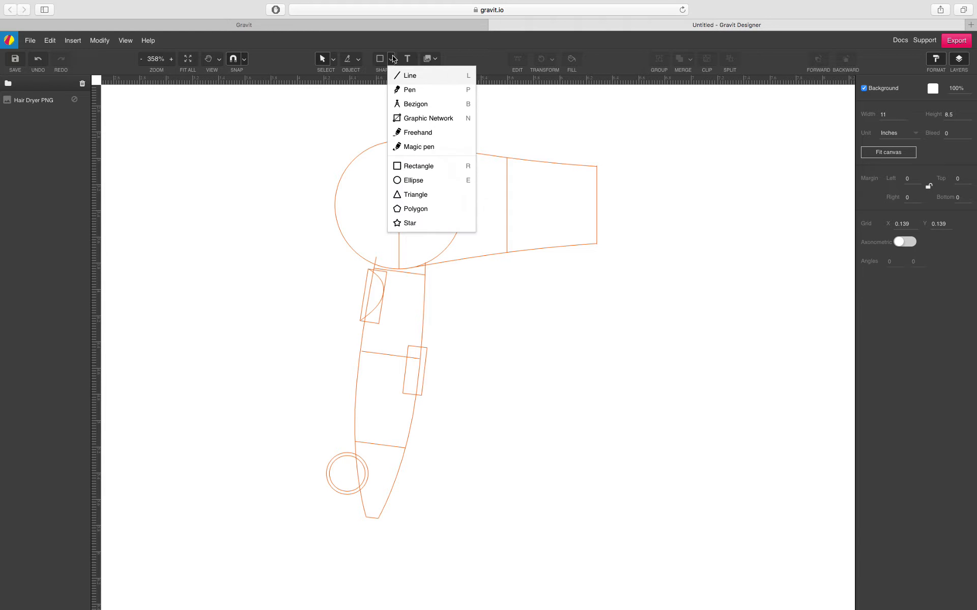
click(410, 89)
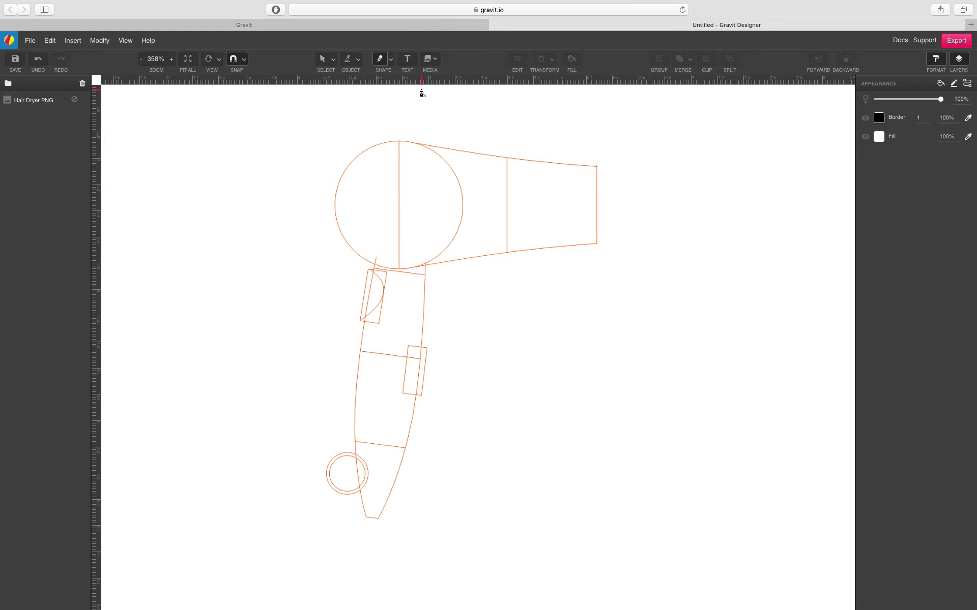
click(400, 141)
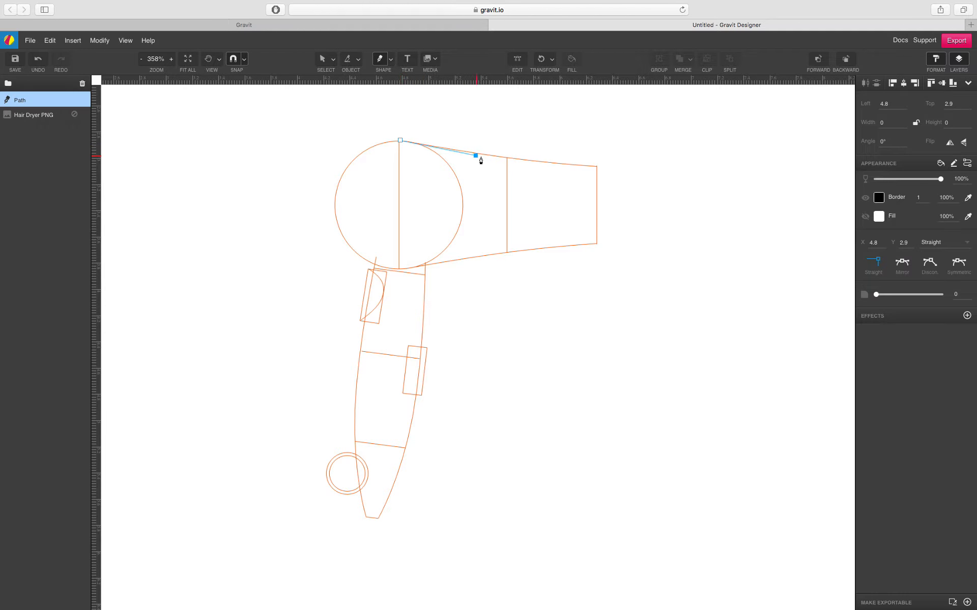
click(507, 158)
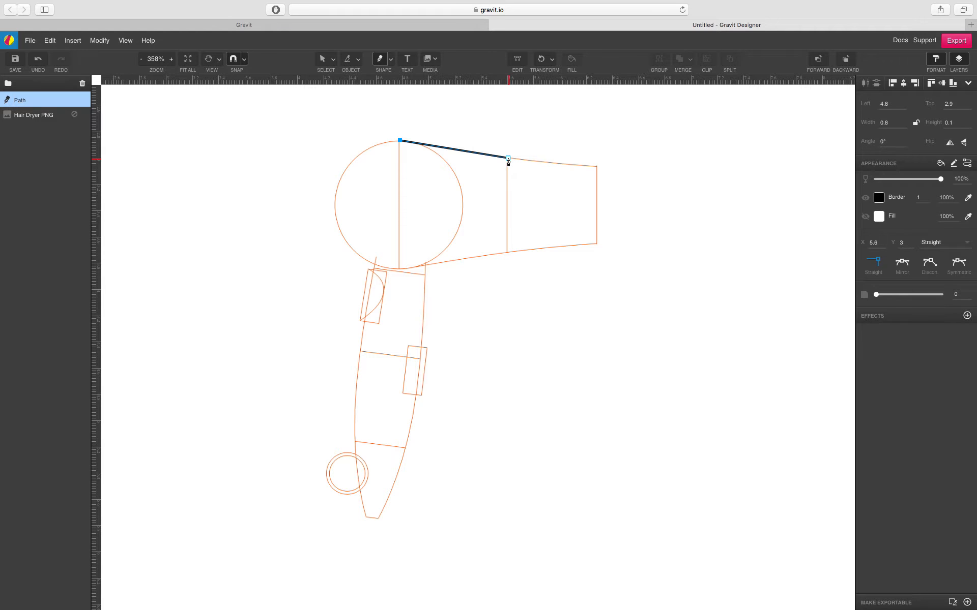
click(596, 167)
key(Escape)
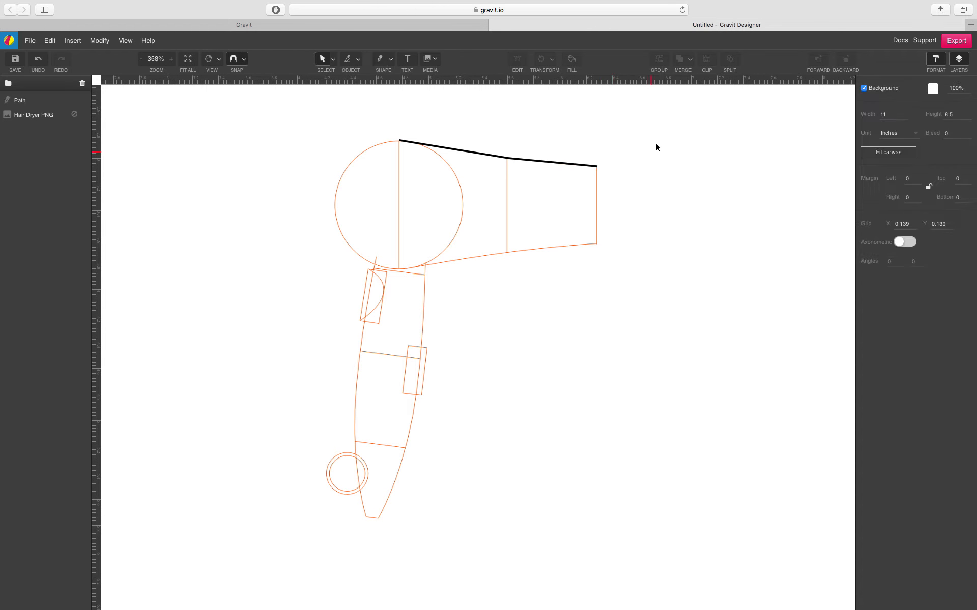
- Subselect the traced path's middle point at the nozzle seam and make it a Symmetric curve point
click(336, 60)
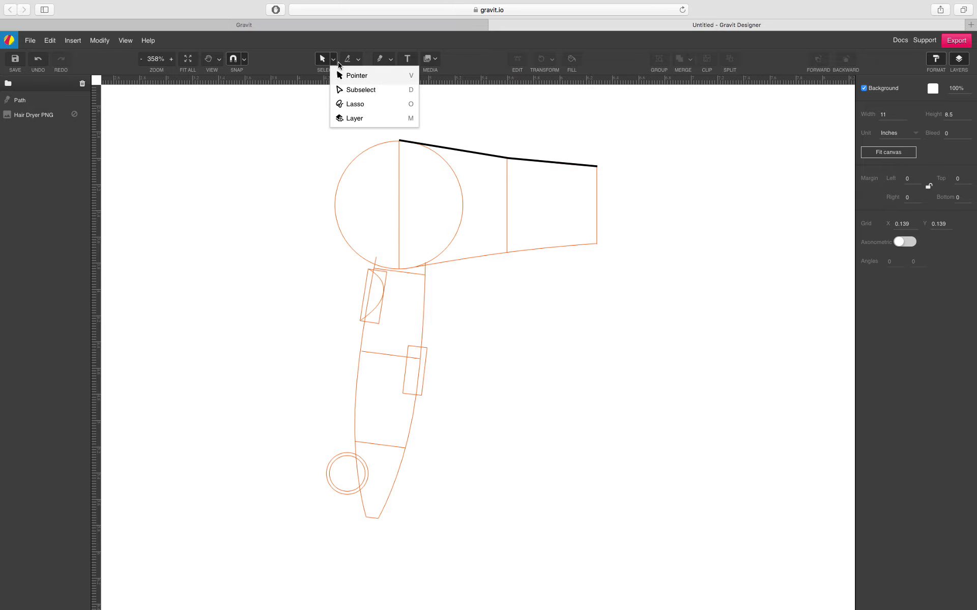
click(350, 91)
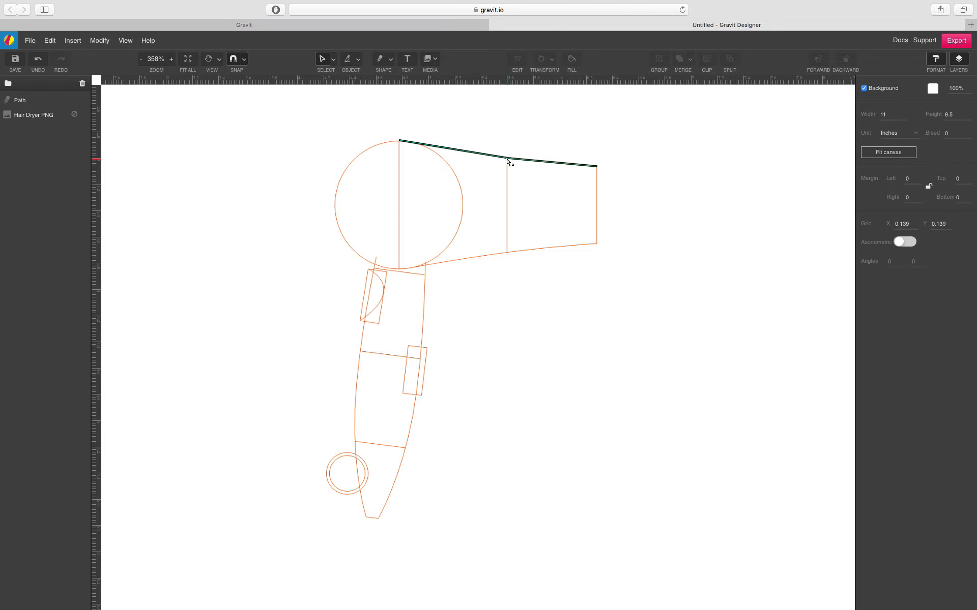
click(508, 160)
click(508, 159)
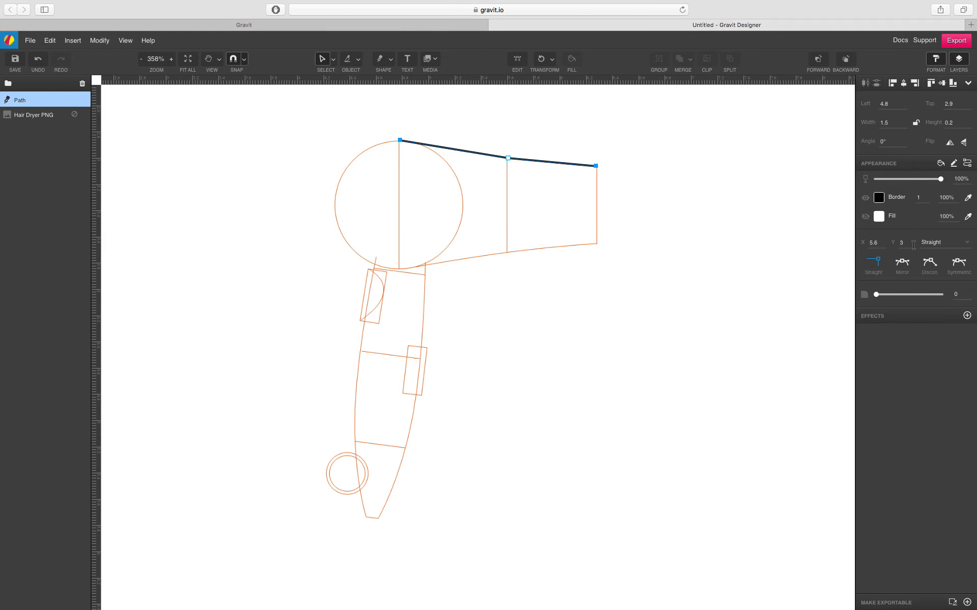
click(960, 262)
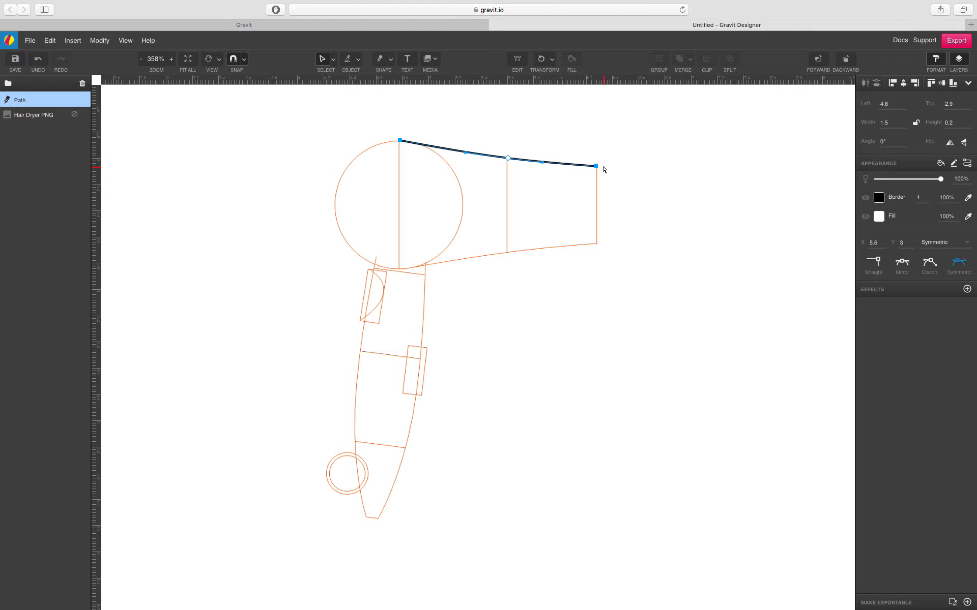
- Nudge the traced path's end point onto the nozzle's upper corner and reselect the path
mouse_move(596, 166)
mouse_down()
mouse_move(589, 117)
mouse_move(610, 194)
mouse_move(526, 249)
mouse_move(466, 257)
mouse_move(602, 209)
mouse_move(545, 125)
mouse_move(692, 111)
mouse_move(547, 145)
mouse_move(622, 261)
mouse_move(504, 280)
mouse_move(578, 273)
mouse_move(634, 162)
mouse_move(543, 129)
mouse_move(594, 149)
mouse_move(573, 191)
mouse_move(493, 207)
mouse_move(497, 240)
mouse_move(575, 213)
mouse_move(596, 167)
mouse_up()
click(702, 183)
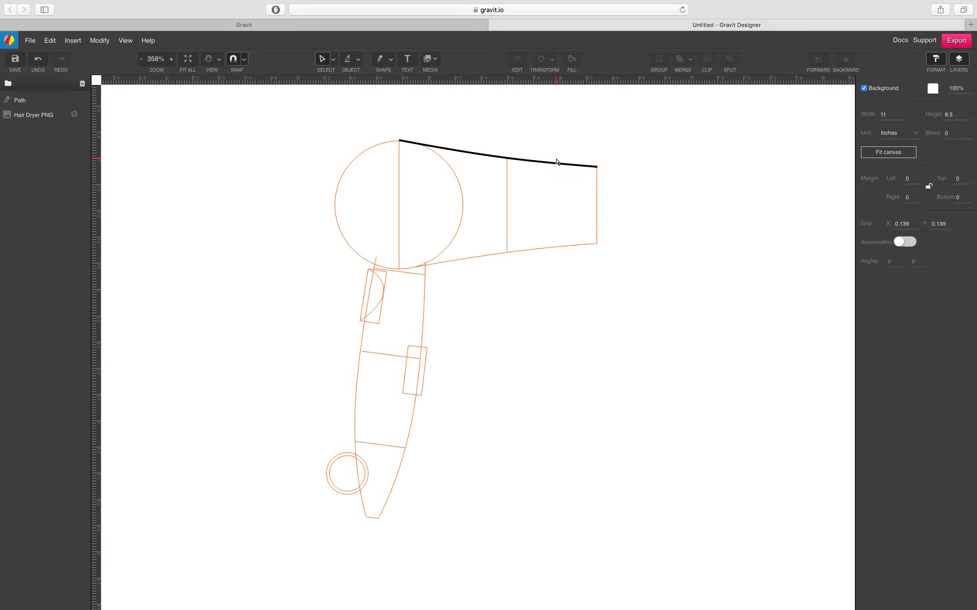
click(557, 161)
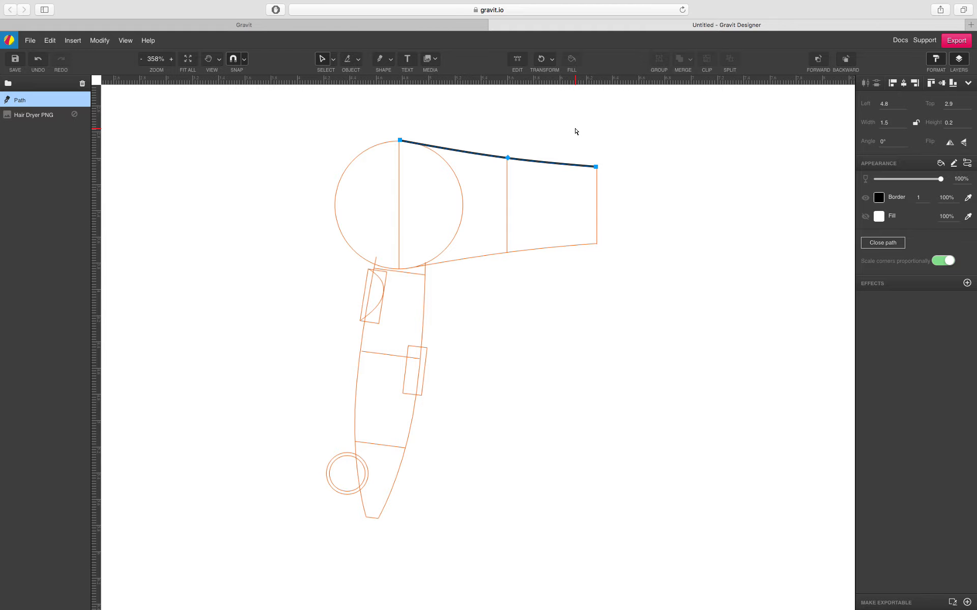
- Place a vertically flipped duplicate of the upper-edge path along the hair dryer's lower edge, about 3.7 in down the page
key(super+d)
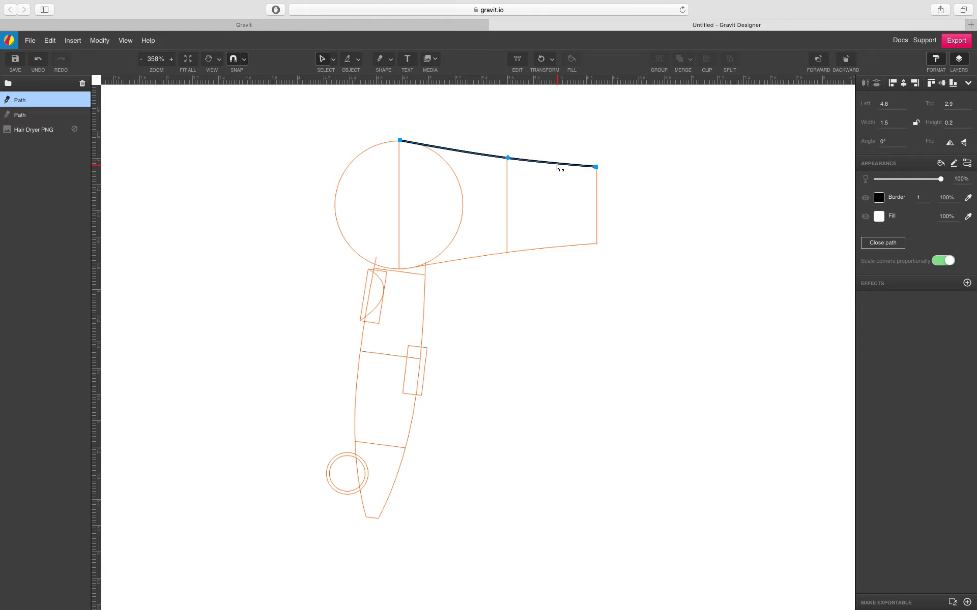
click(52, 41)
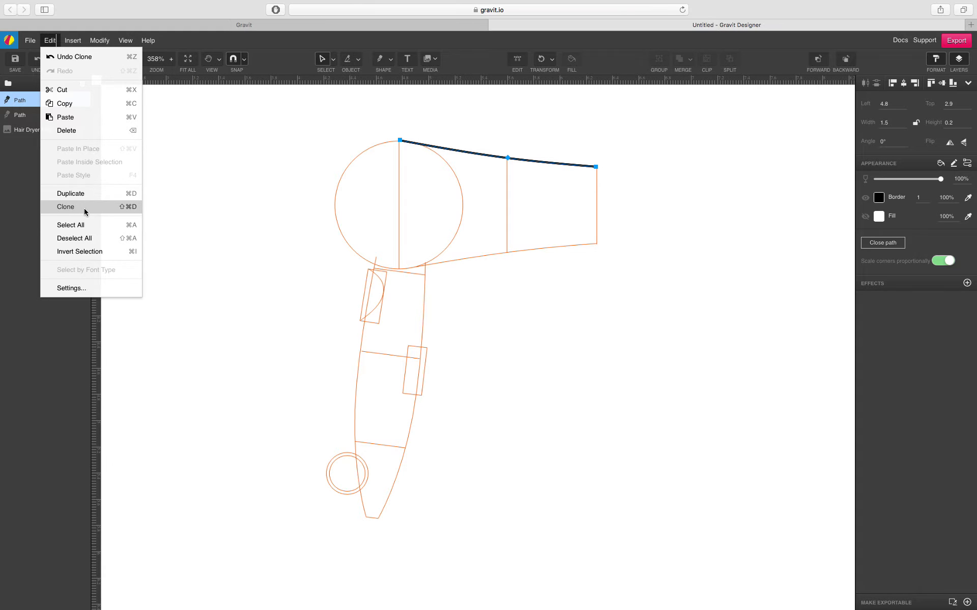
click(964, 143)
drag(574, 145, 576, 188)
key(super+z)
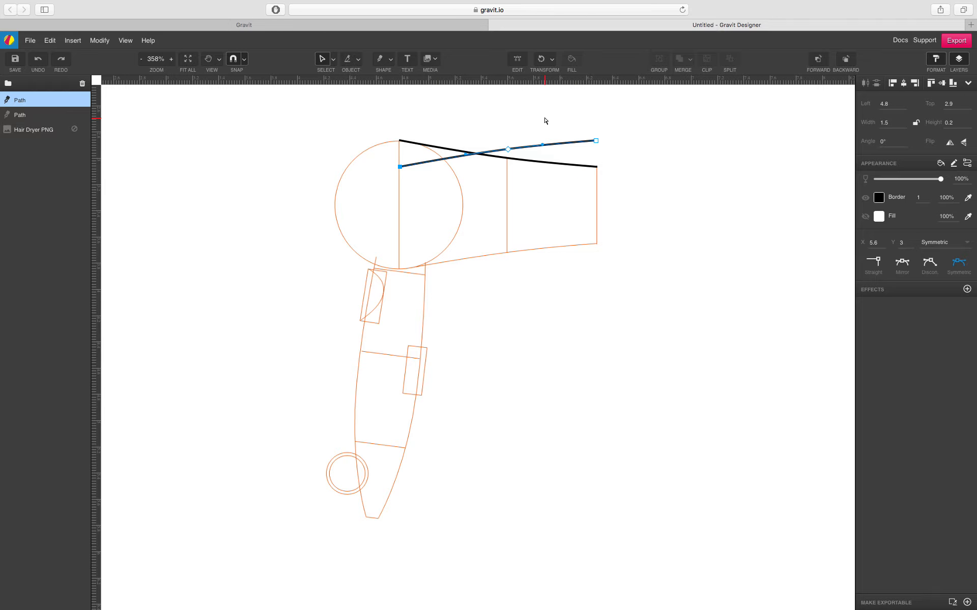
click(333, 59)
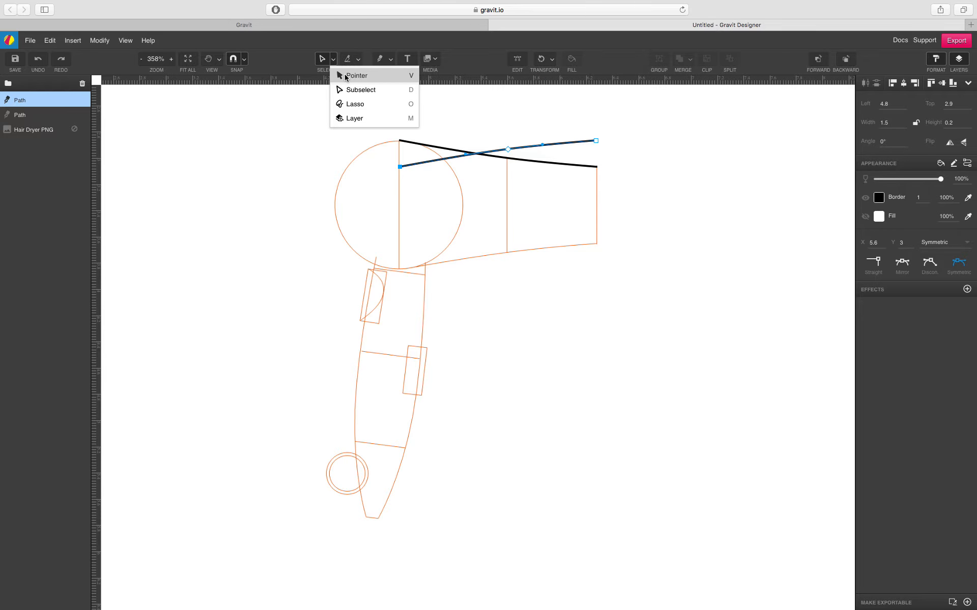
click(346, 77)
click(528, 116)
drag(547, 146, 550, 249)
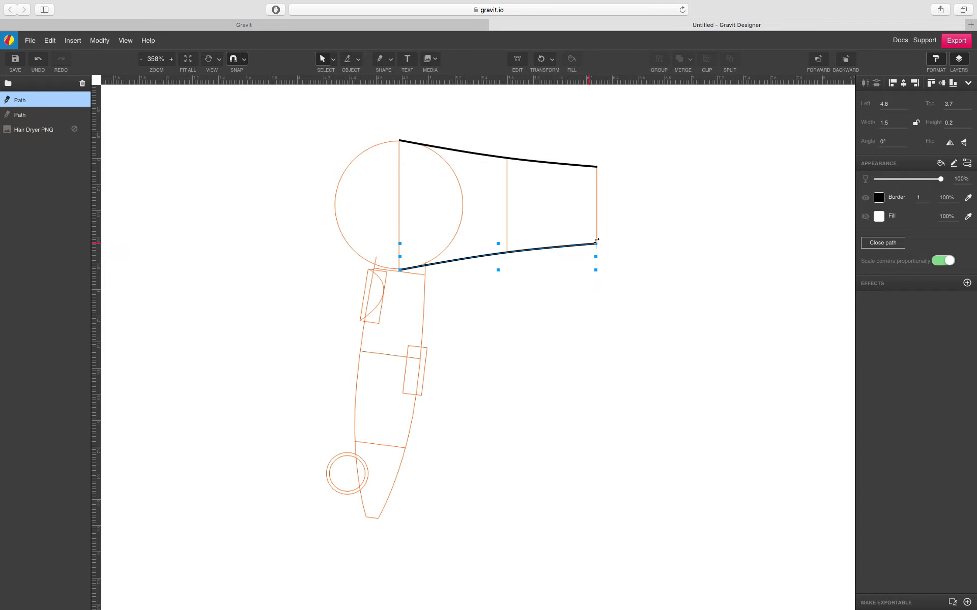
click(627, 239)
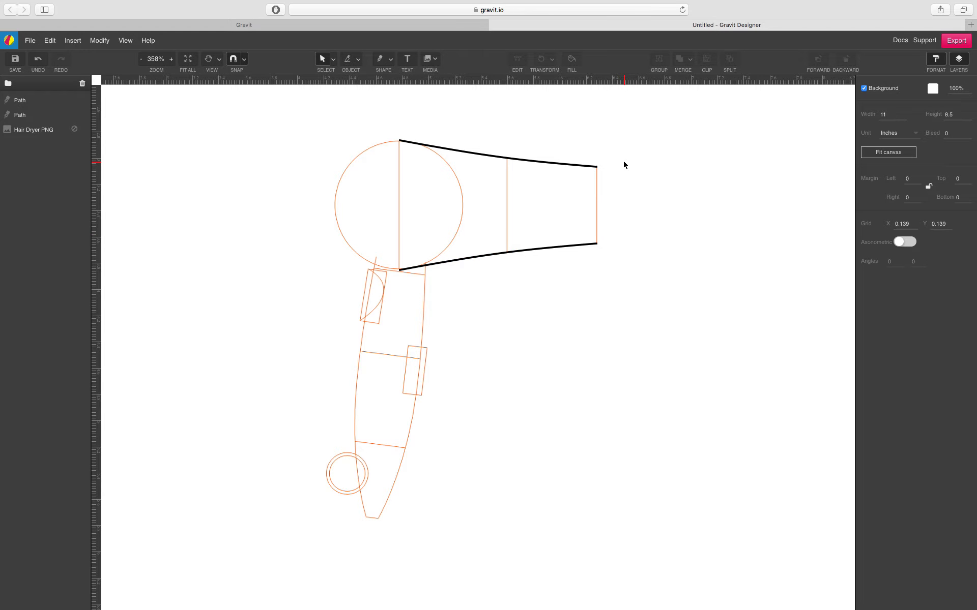
- Trace the nozzle opening with a vertical line about 0.6 in high, joining the upper and lower nozzle corners
key(l)
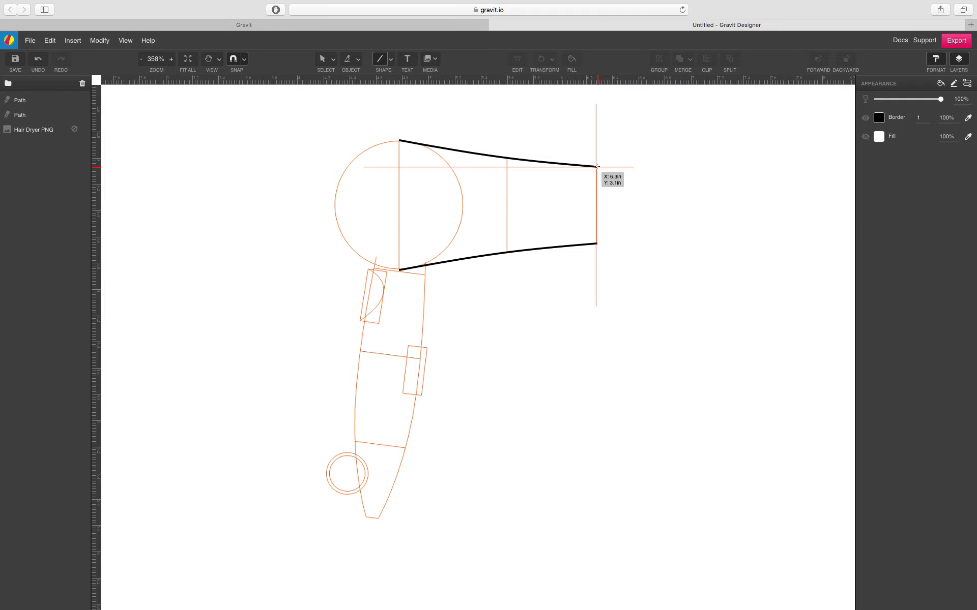
drag(597, 167, 597, 220)
drag(597, 236, 596, 244)
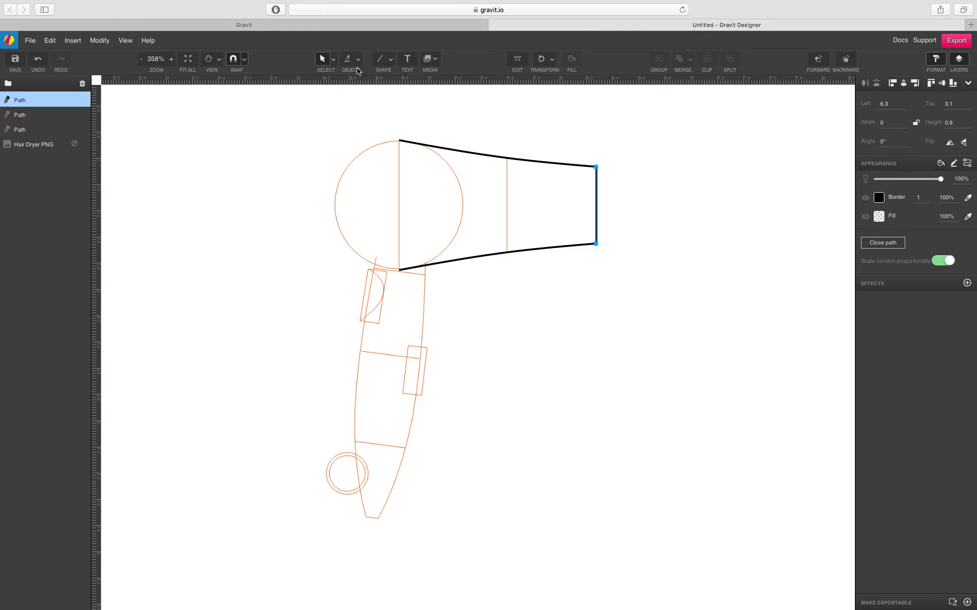
- Trace the hair dryer's body circle with an ellipse about 1 in wide and high, and align it with the reference circle
click(392, 60)
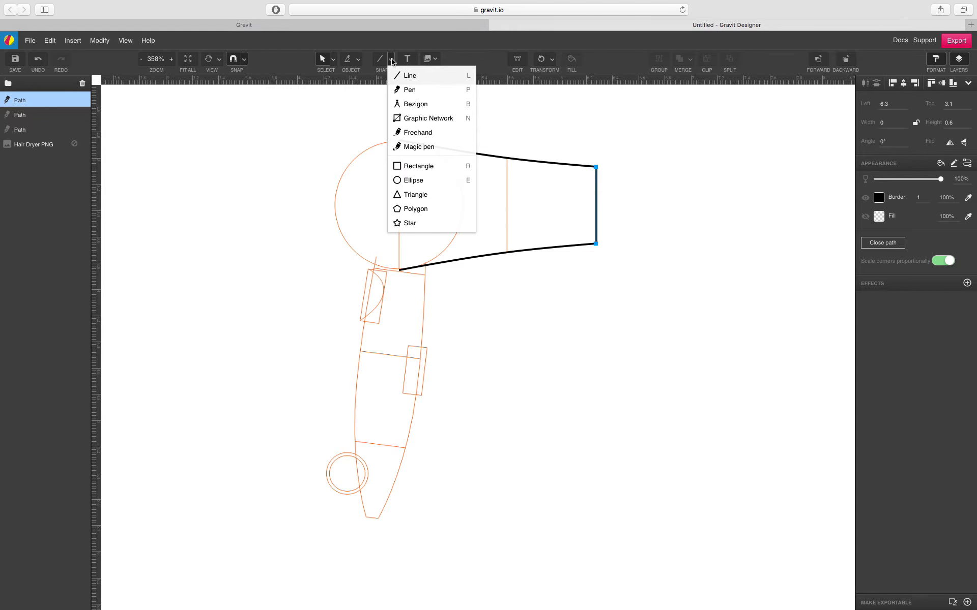
click(418, 181)
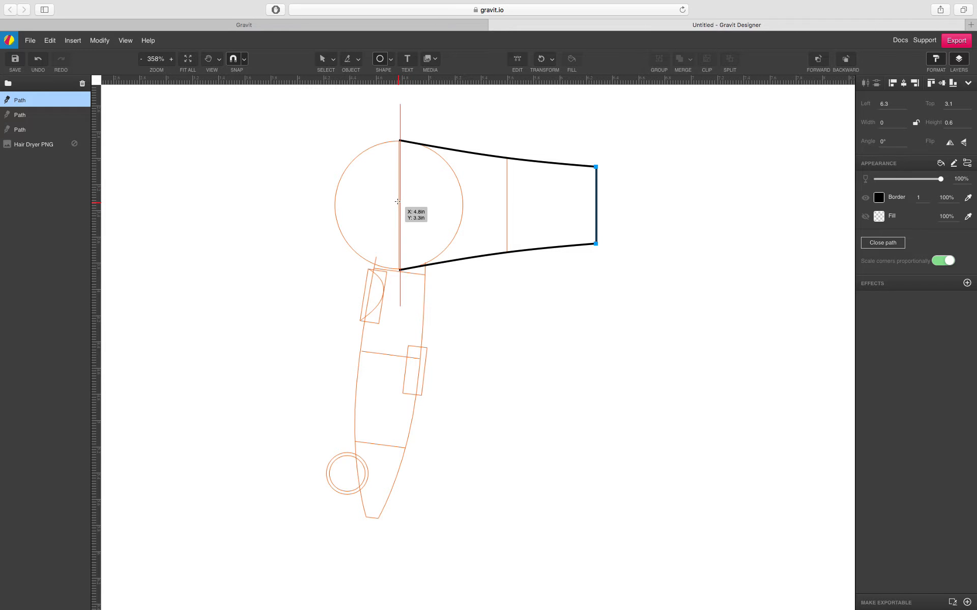
drag(398, 203, 335, 154)
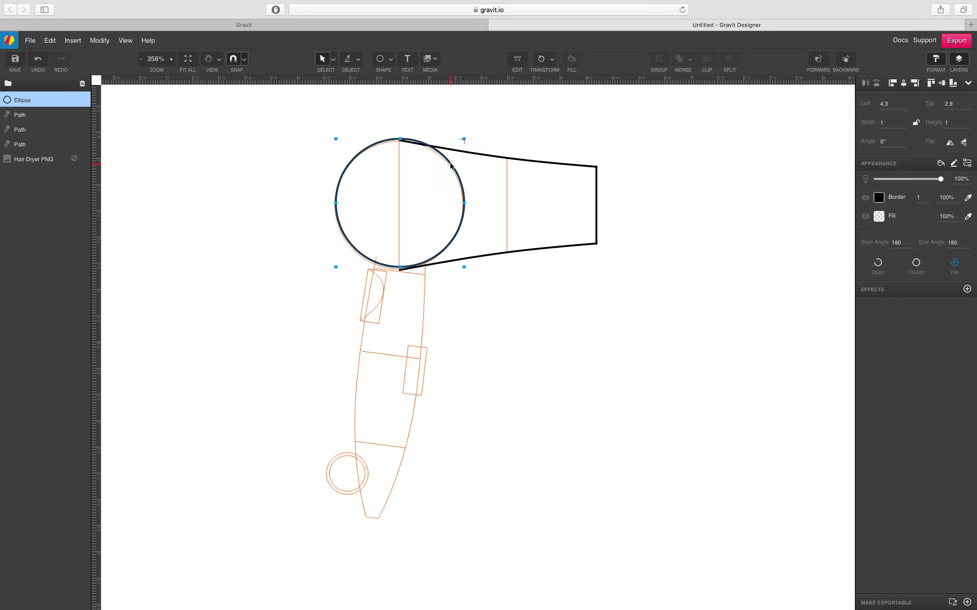
click(254, 193)
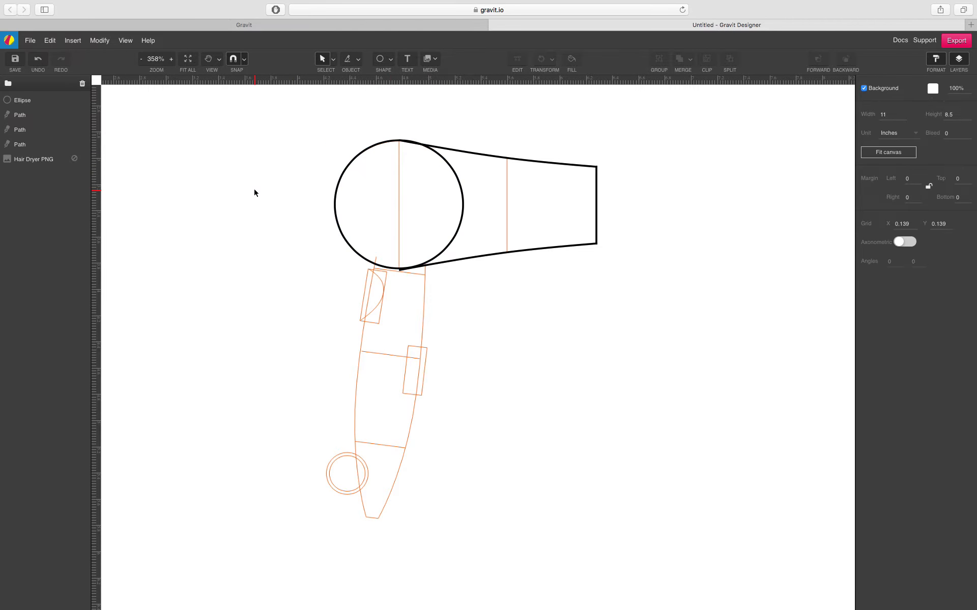
scroll(423, 160, up, 5)
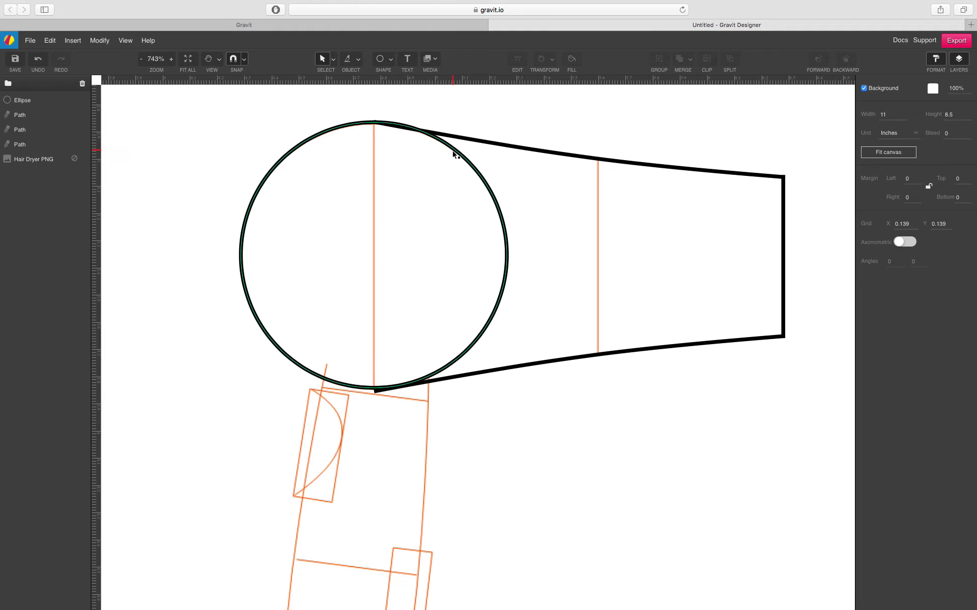
click(450, 155)
drag(450, 155, 451, 155)
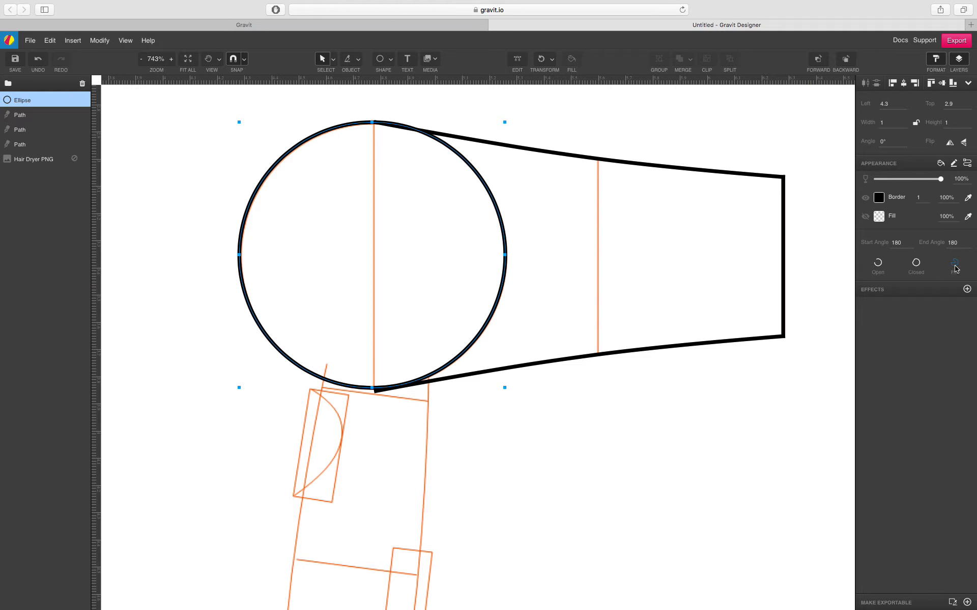
- Set the traced circle's start angle to 0 and make it an Open arc
double_click(896, 242)
text(0)
key(Return)
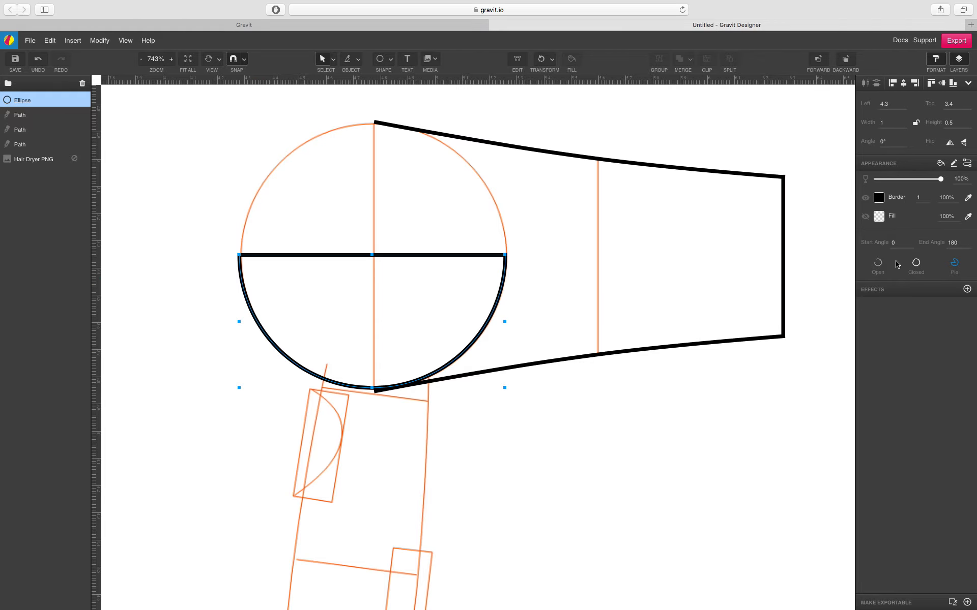
click(881, 269)
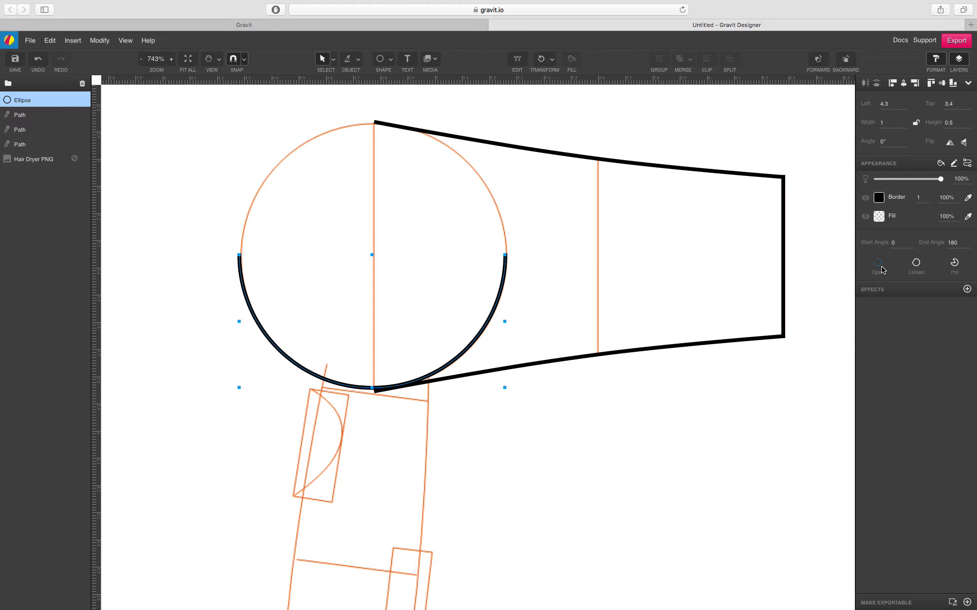
- Adjust the open arc's ends to cover only the circle's rear half, from about 266° to about 92°
double_click(504, 267)
drag(505, 258, 362, 387)
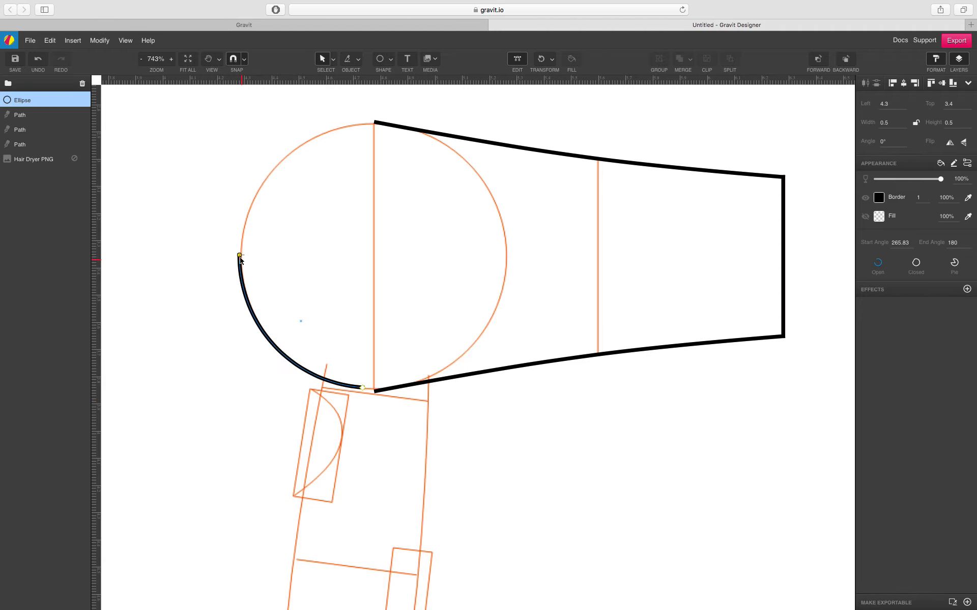
drag(240, 259, 370, 137)
click(236, 188)
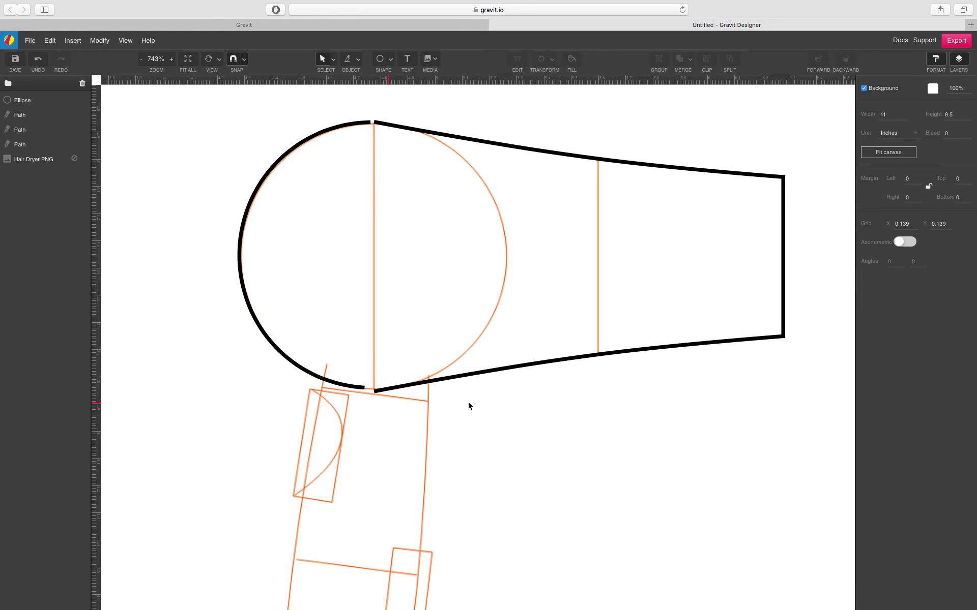
- Delete the flipped path copy along the hair dryer's lower edge
scroll(516, 405, down, 5)
scroll(516, 406, up, 8)
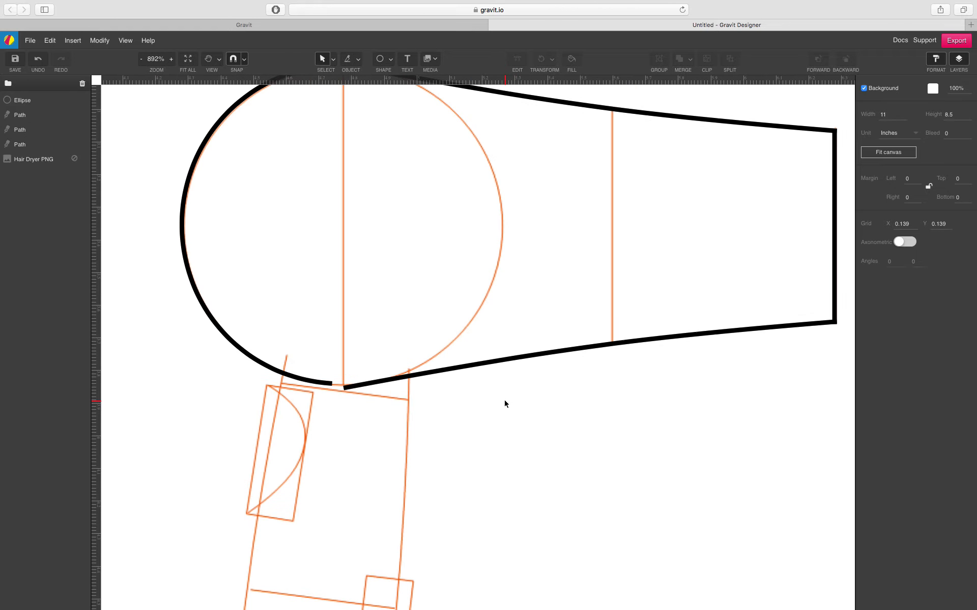
scroll(486, 268, up, 5)
scroll(486, 268, left, 2)
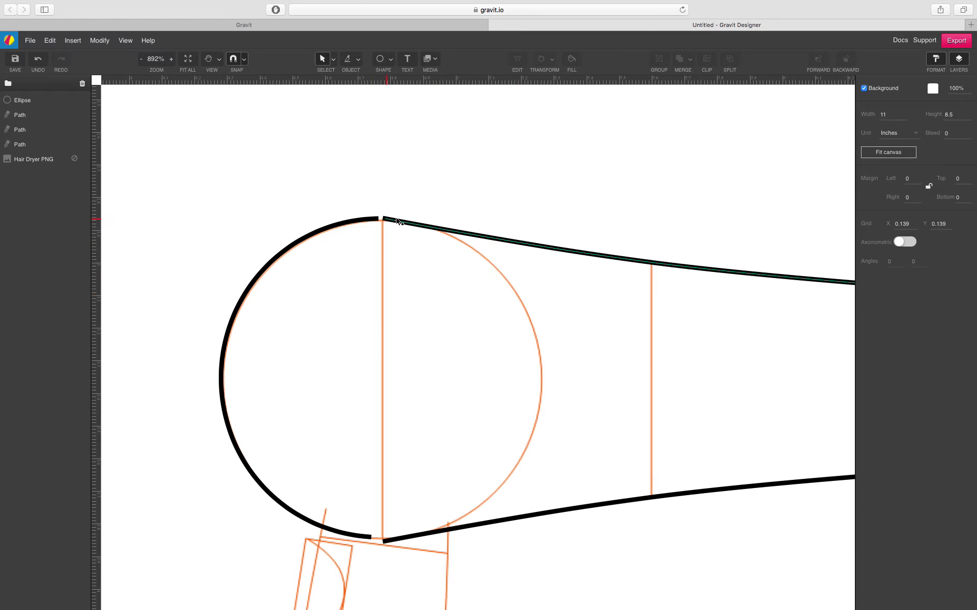
click(492, 527)
key(Delete)
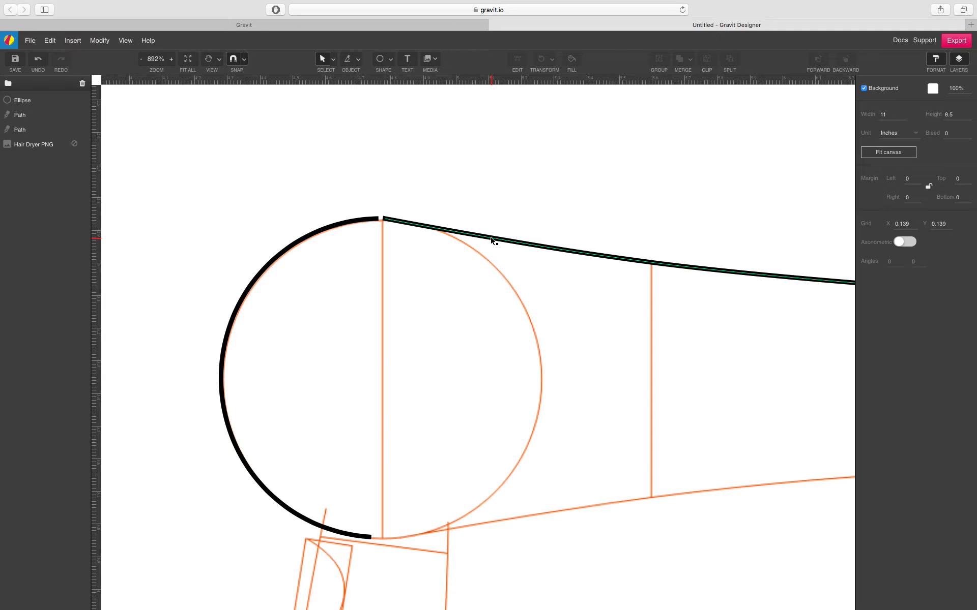
- Make the upper path's start point at the circle's top a Mirror point and level its handle horizontally
click(492, 241)
click(386, 219)
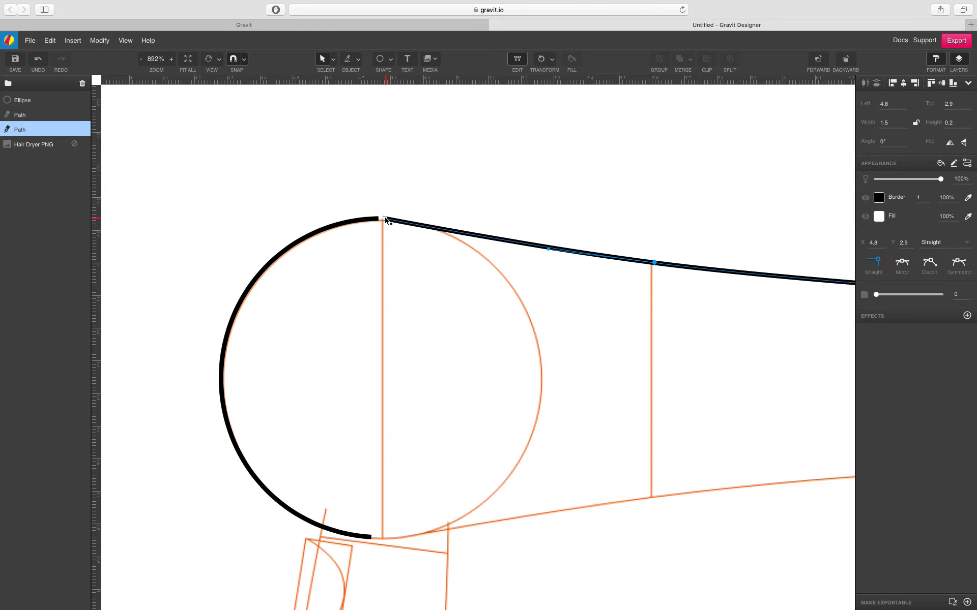
click(902, 262)
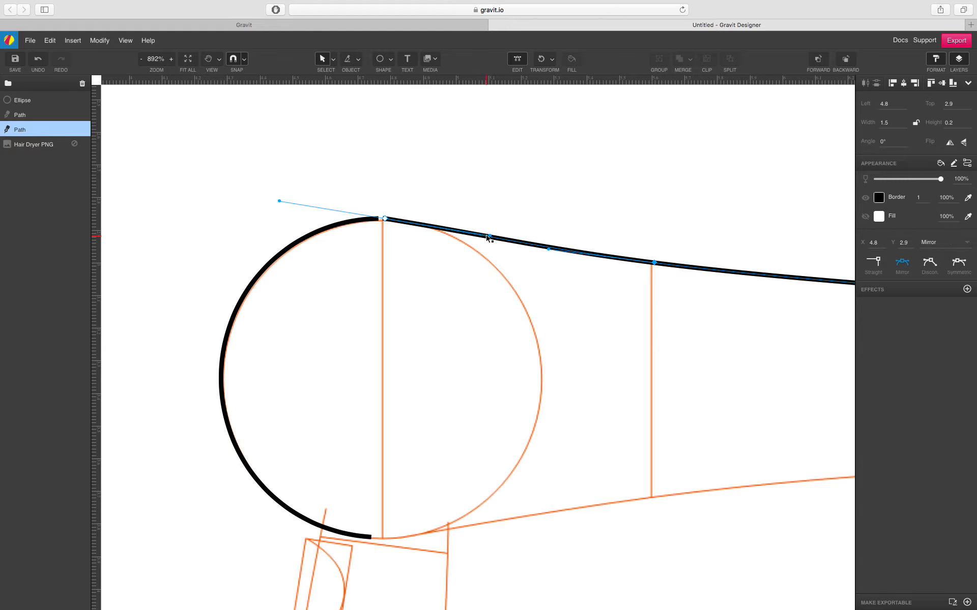
drag(490, 237, 454, 209)
- Close the gap at the circle's top by nudging the upper path's start point and extending the arc to about 90°
scroll(395, 227, up, 5)
scroll(392, 227, down, 1)
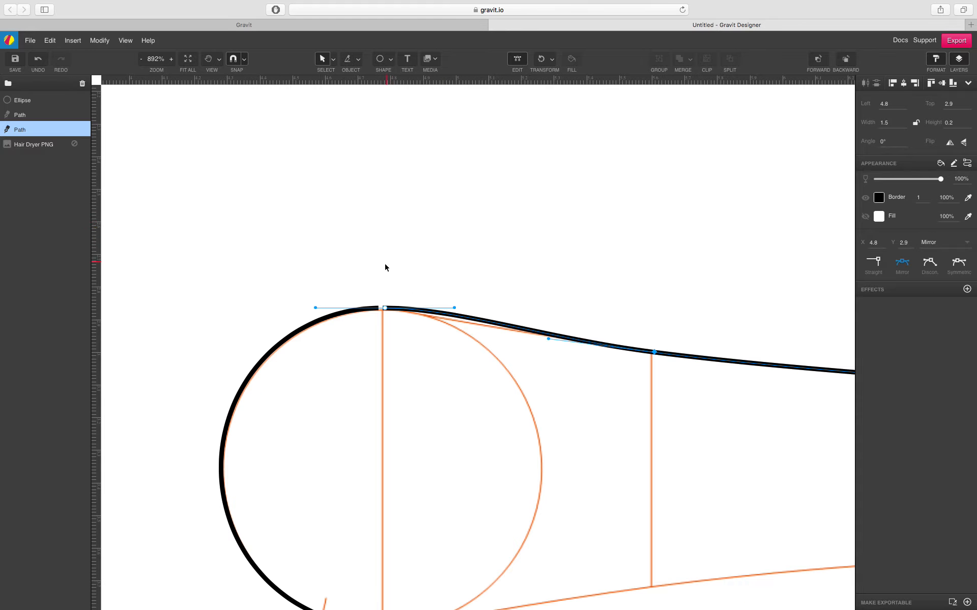
scroll(386, 268, up, 3)
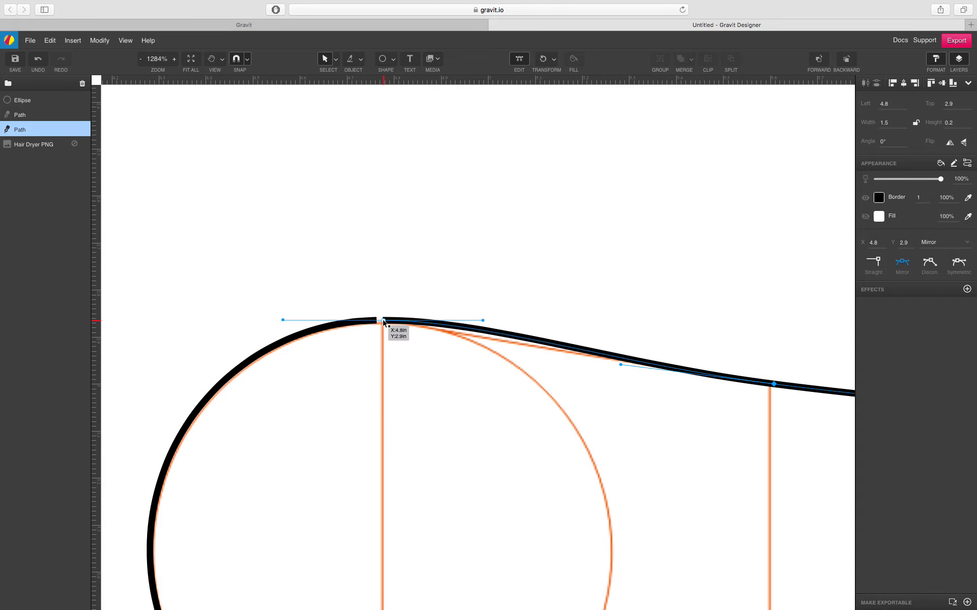
drag(387, 320, 383, 321)
click(370, 325)
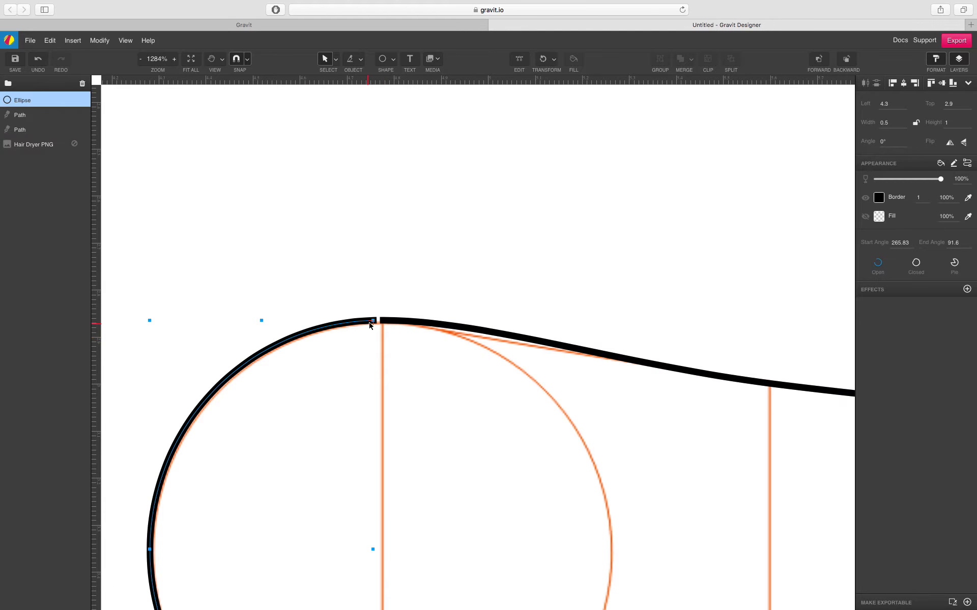
key(Return)
drag(373, 323, 381, 322)
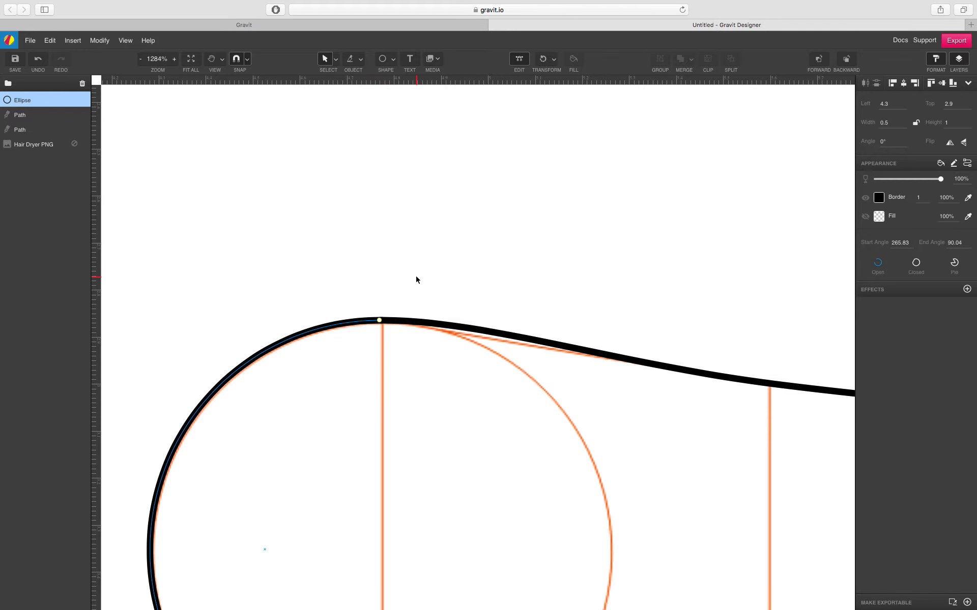
click(417, 279)
- Shorten the upper path's Mirror handle at the circle's top so the curve follows the reference outline more closely
scroll(419, 281, down, 5)
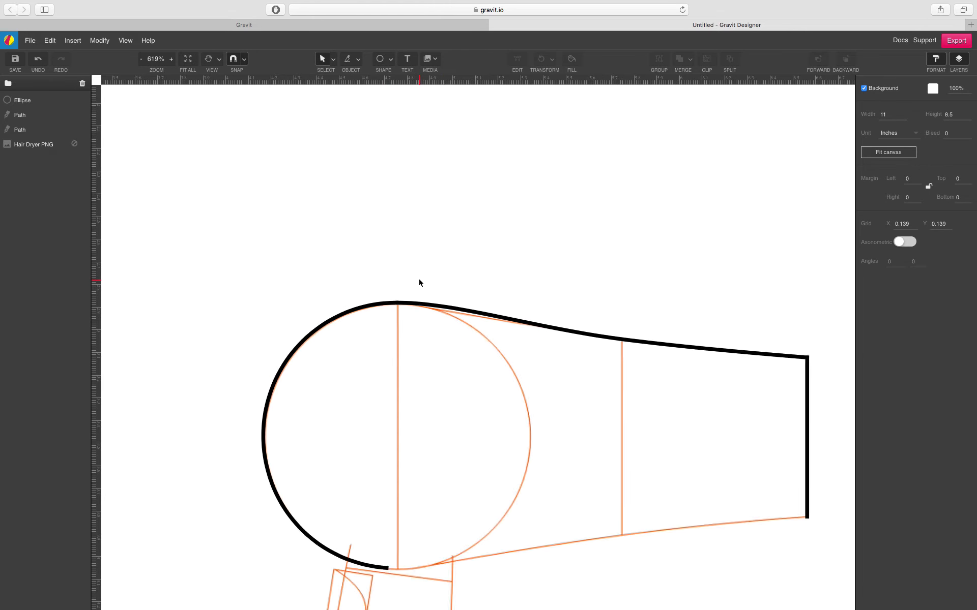
click(478, 311)
key(Return)
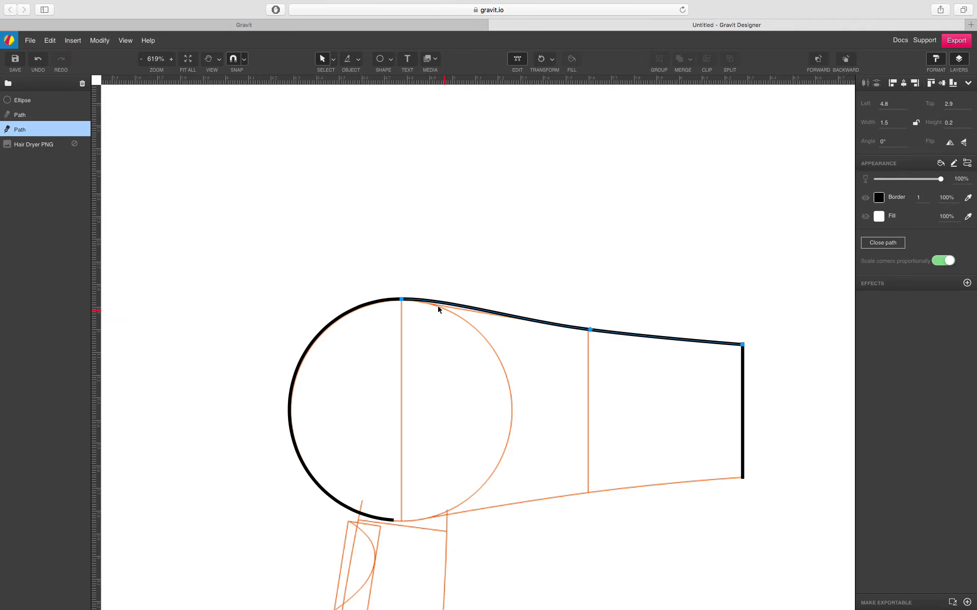
click(406, 300)
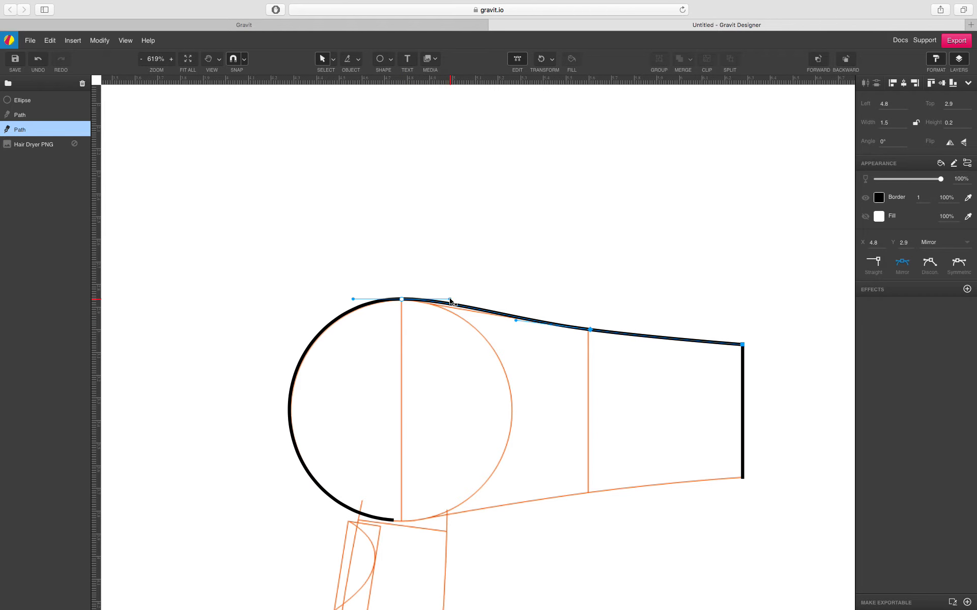
drag(450, 301, 441, 301)
click(476, 262)
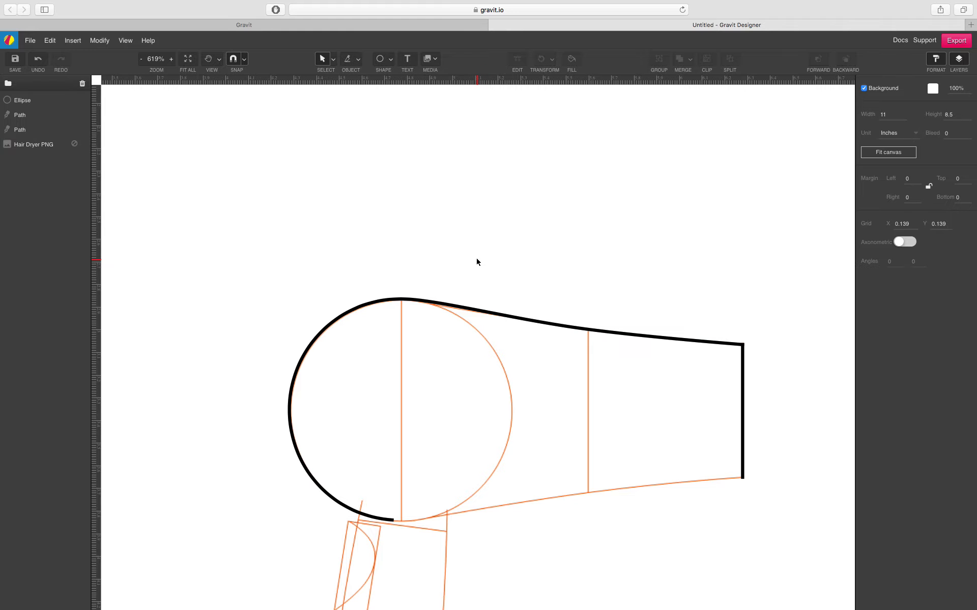
- Place a vertically flipped duplicate of the reshaped upper path along the lower edge, meeting the nozzle line's lower corner
scroll(477, 261, down, 5)
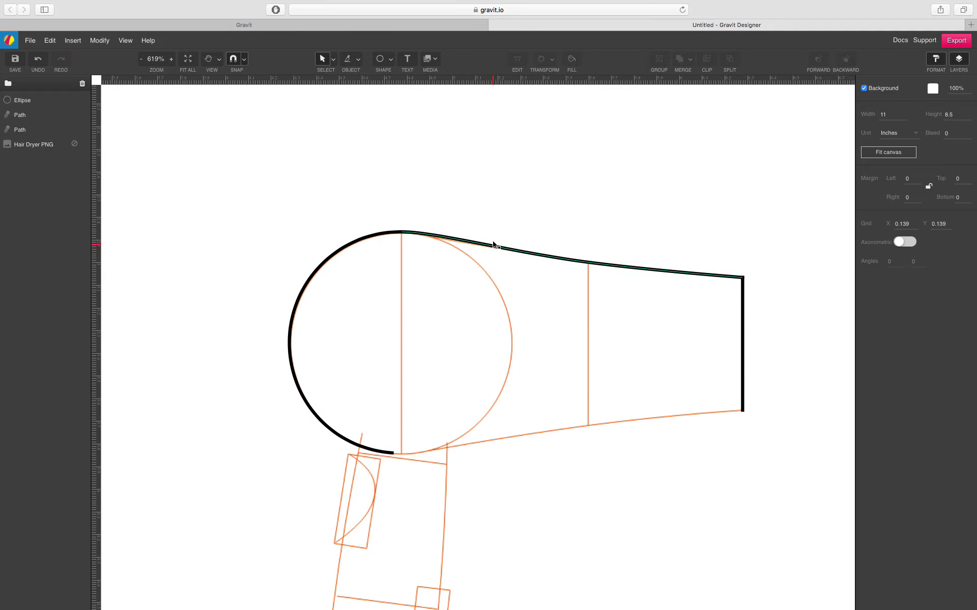
click(494, 247)
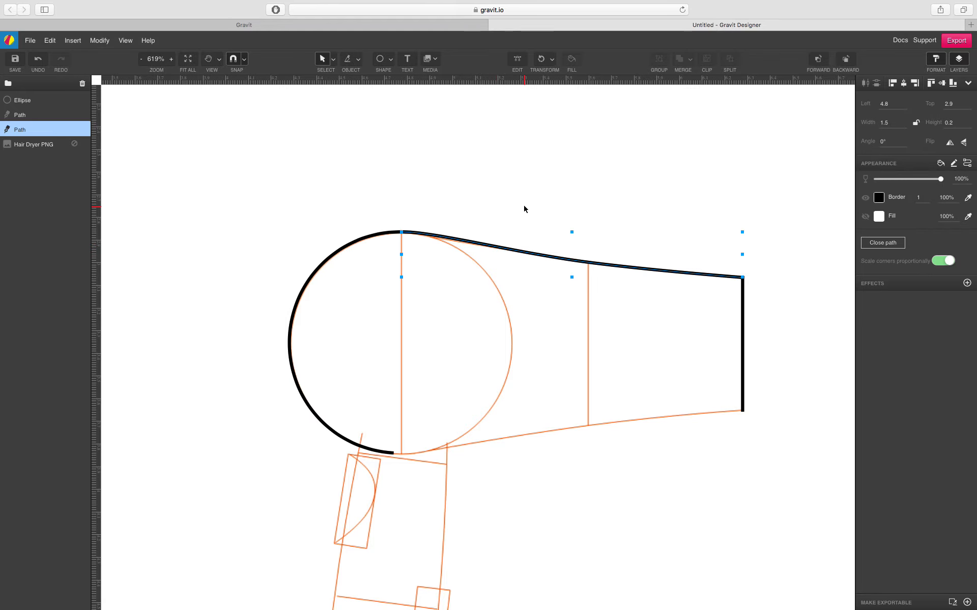
key(super+d)
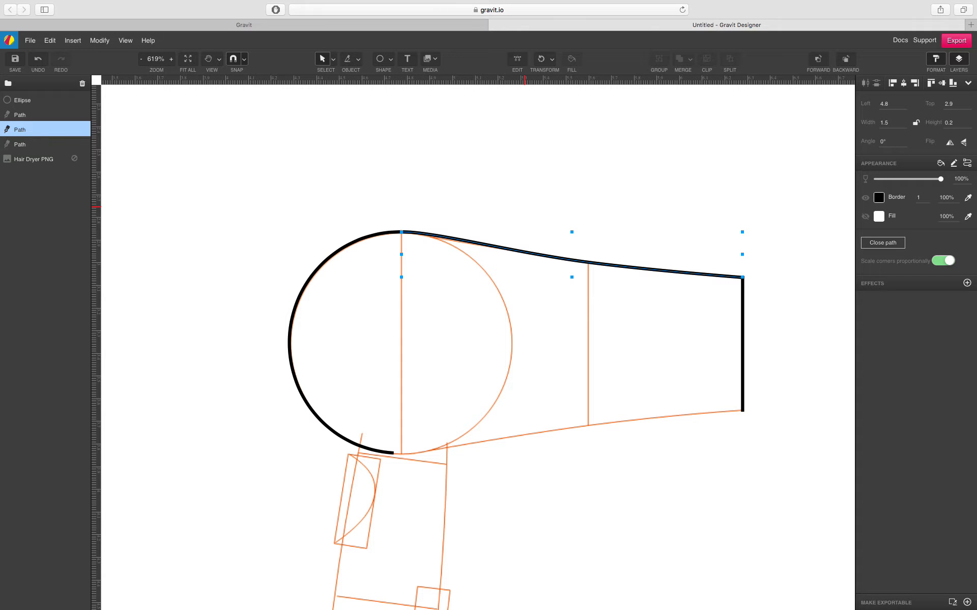
click(964, 143)
drag(672, 240, 677, 417)
- Extend the arc's lower end to about 269° and stretch its bottom edge down to meet the flipped lower path
click(395, 456)
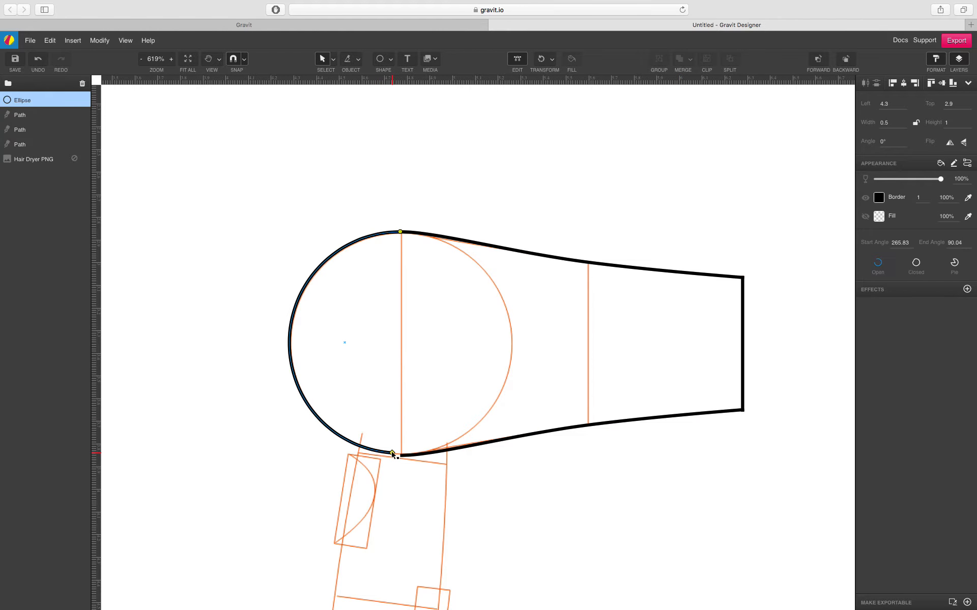
drag(398, 453, 401, 454)
click(295, 475)
click(320, 421)
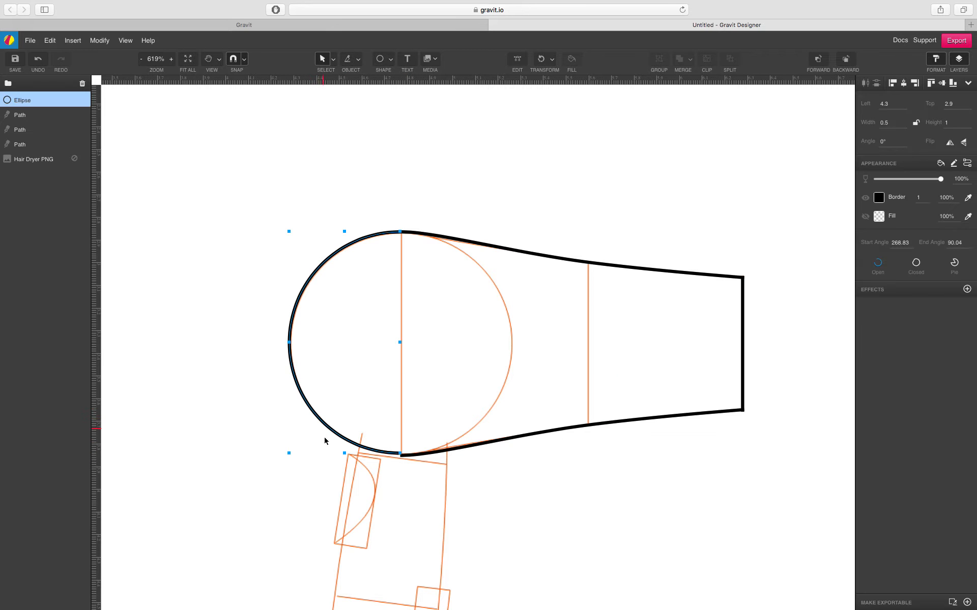
drag(345, 454, 345, 458)
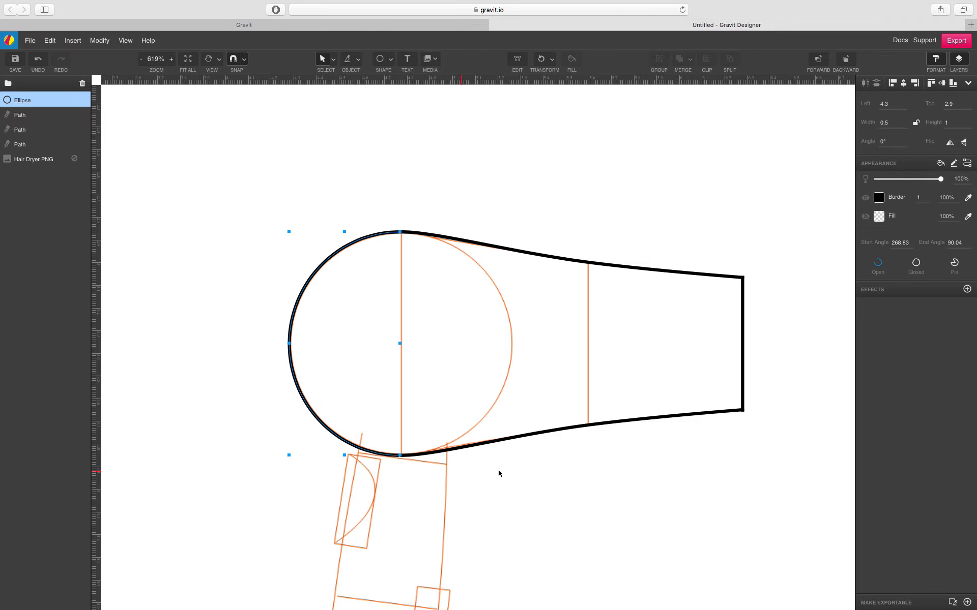
click(517, 471)
- Examine the handle's reference curves down to the two concentric circles near its lower end
scroll(516, 473, down, 8)
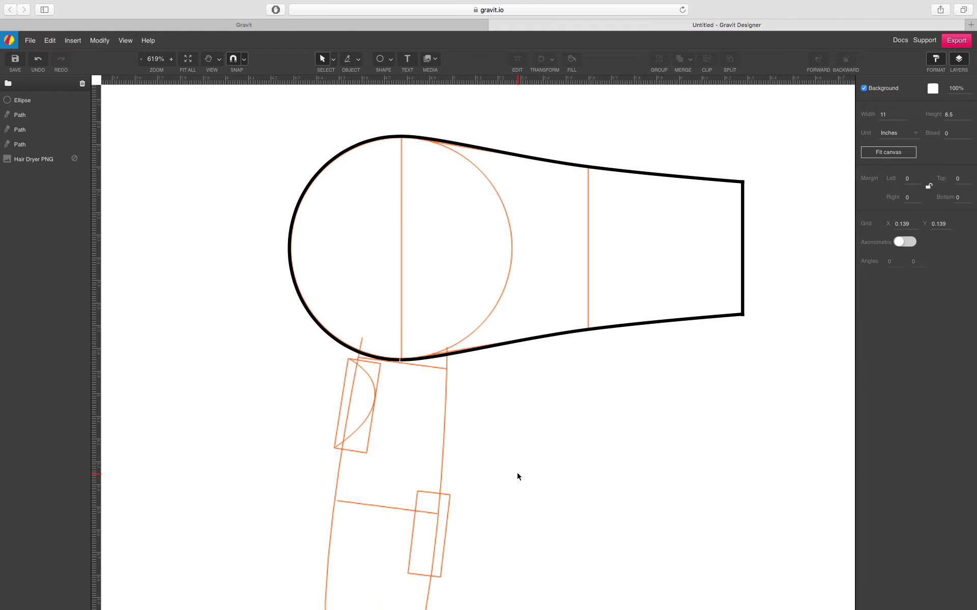
scroll(519, 479, down, 2)
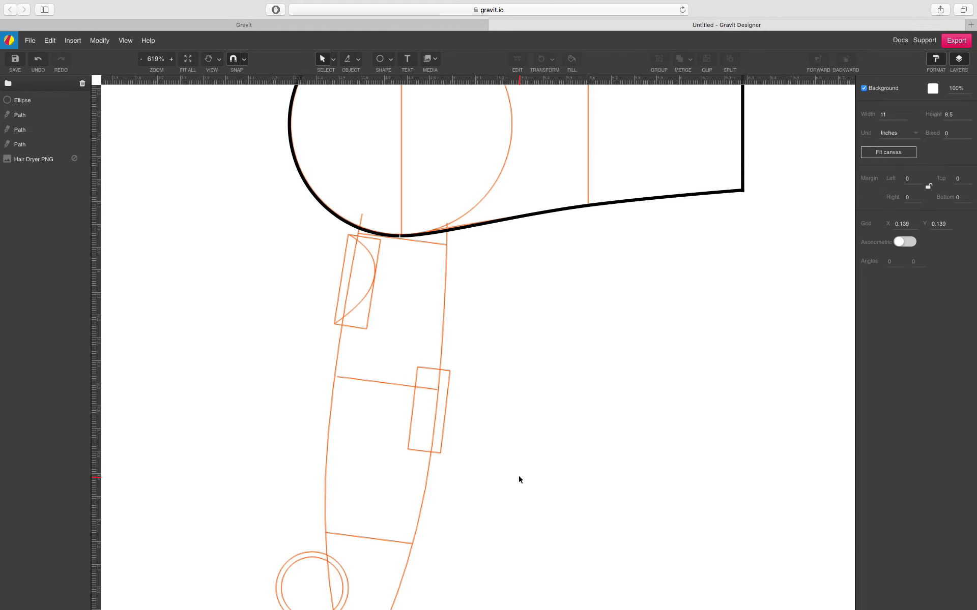
ctrl+scroll(519, 480, down, 2)
scroll(519, 479, down, 1)
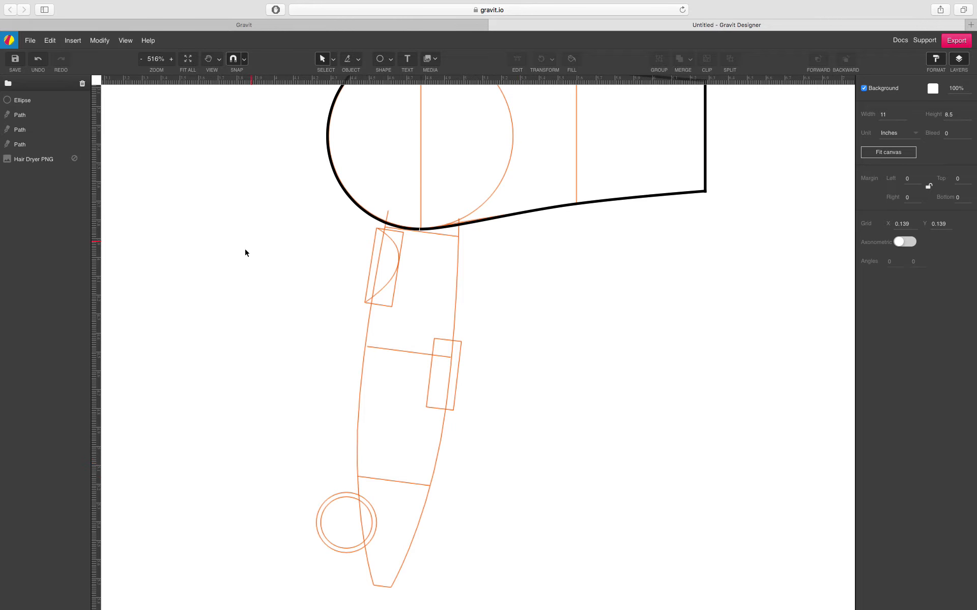
scroll(359, 534, down, 1)
ctrl+scroll(359, 534, up, 6)
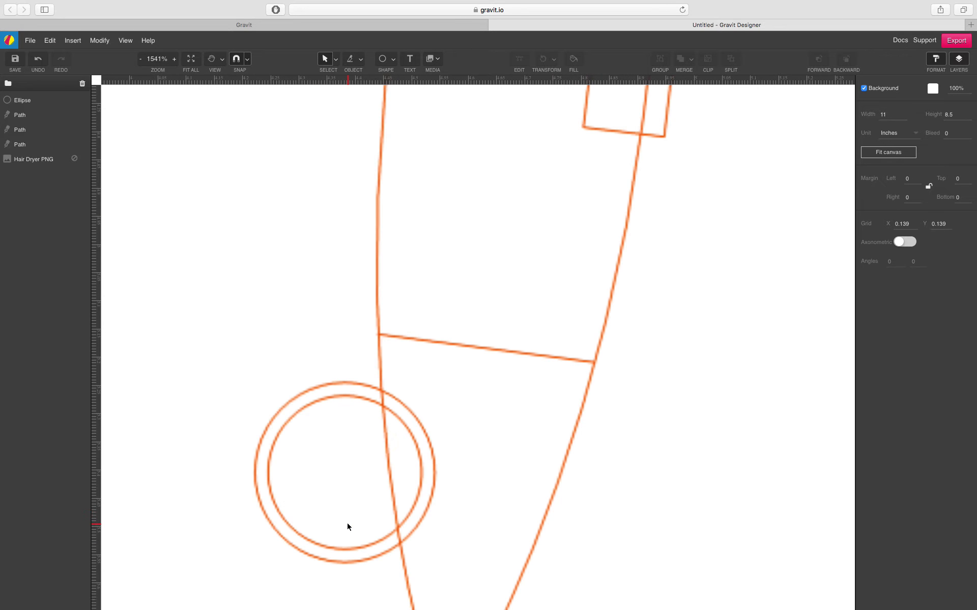
scroll(348, 527, down, 1)
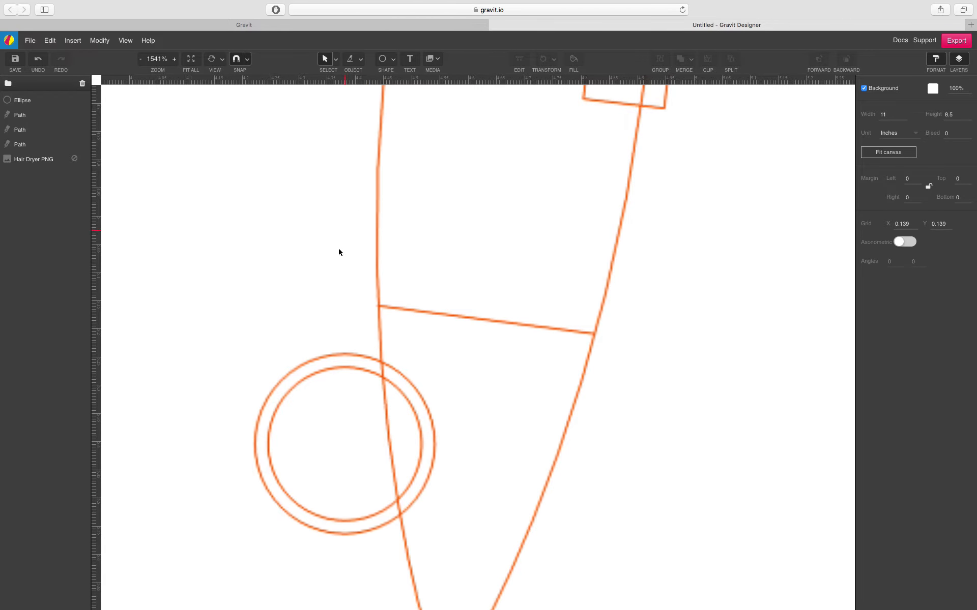
key(r)
drag(344, 451, 418, 378)
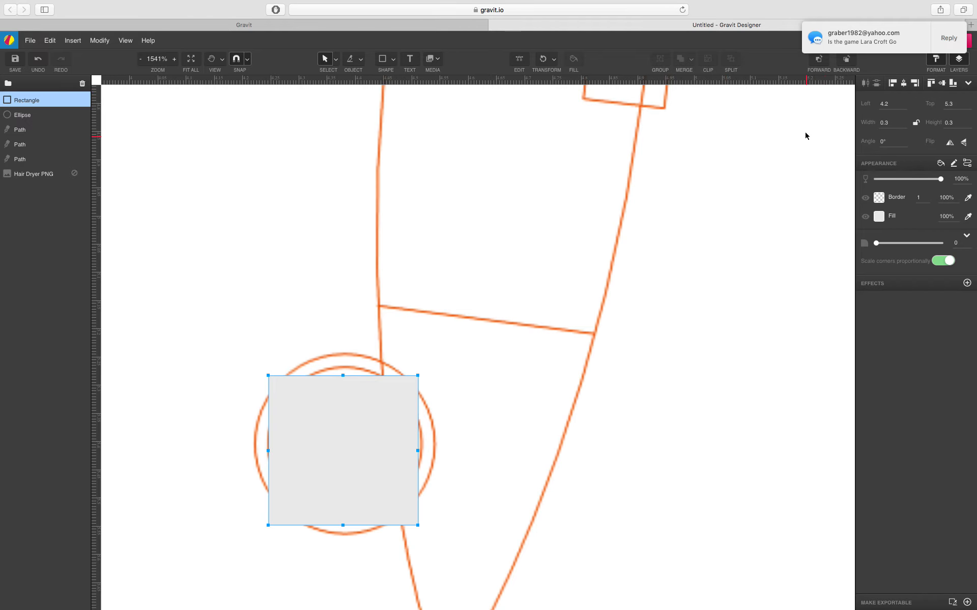
click(395, 59)
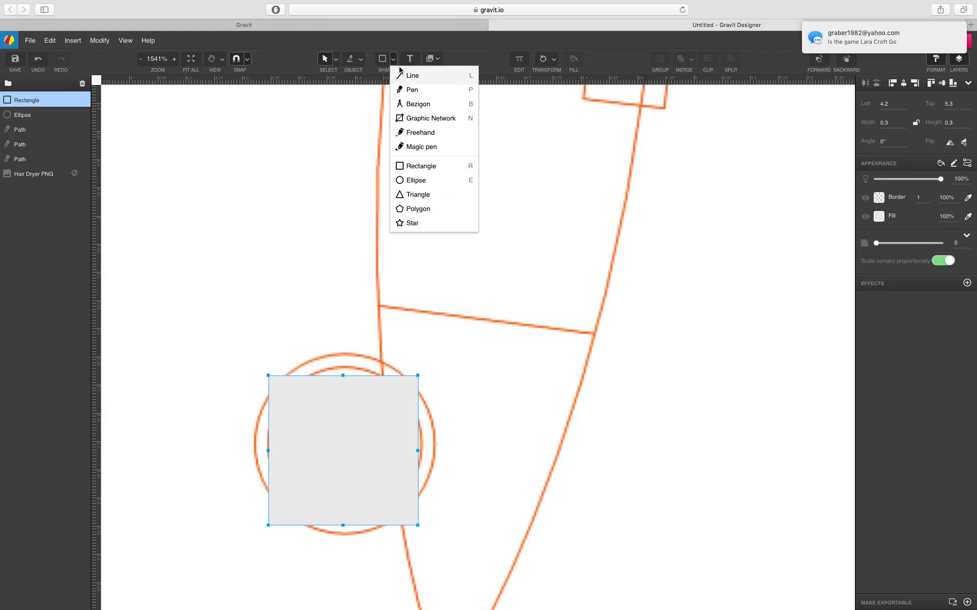
click(434, 184)
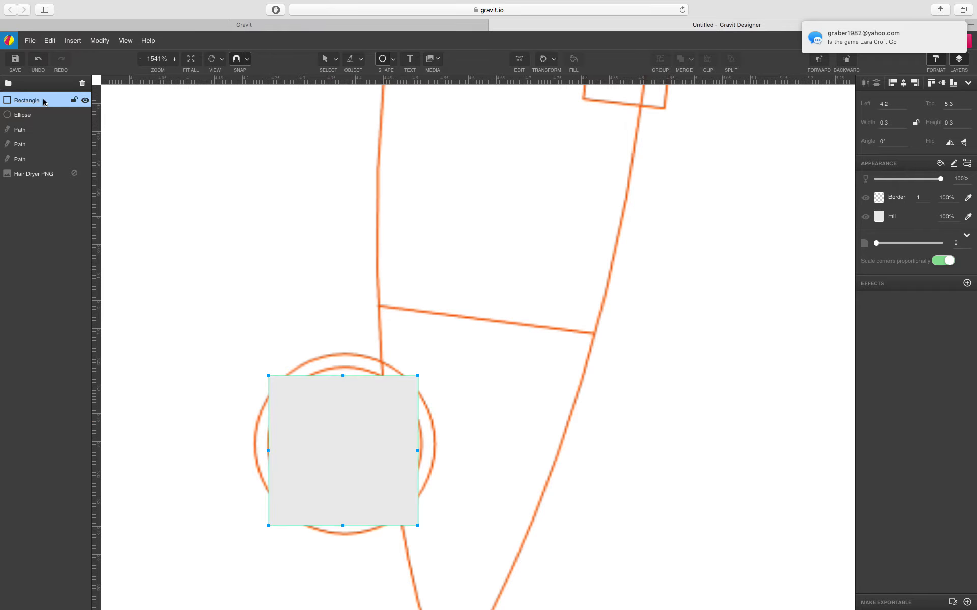
click(327, 60)
click(339, 163)
click(341, 417)
key(Delete)
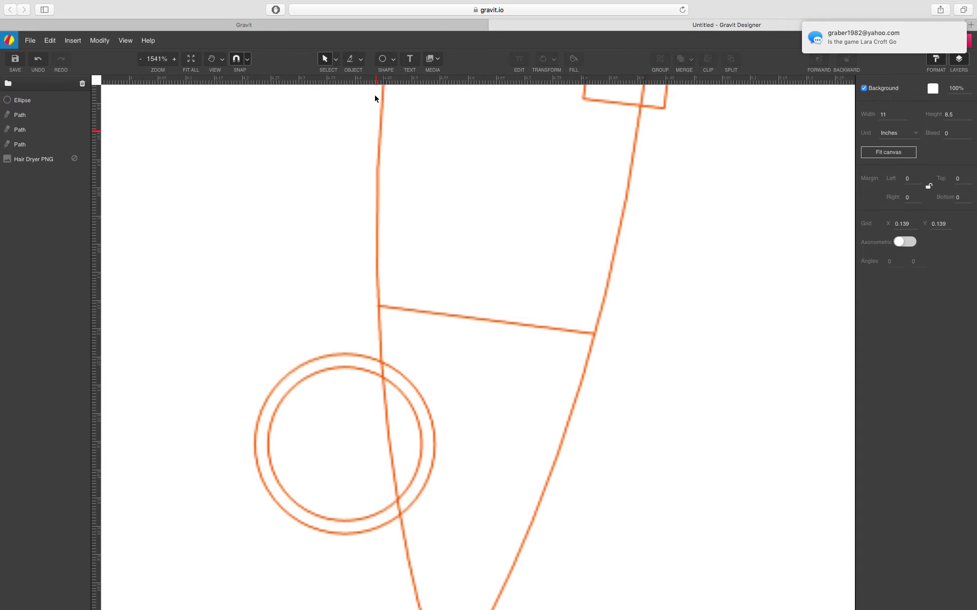
- Trace the outer ring beside the handle with a circle about 0.3 in wide, with its fill hidden and a black #000000 border
click(383, 59)
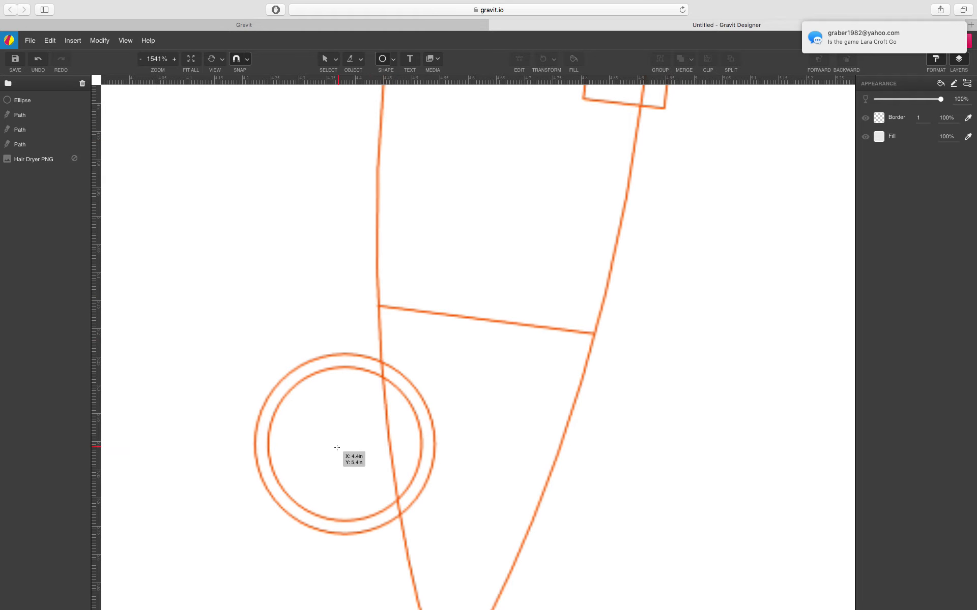
drag(345, 445, 435, 364)
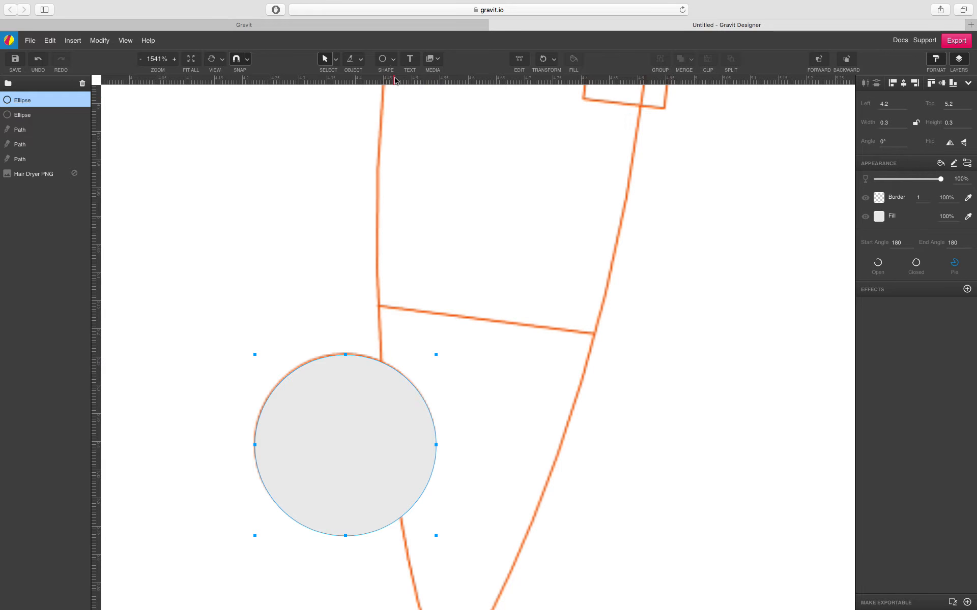
click(393, 59)
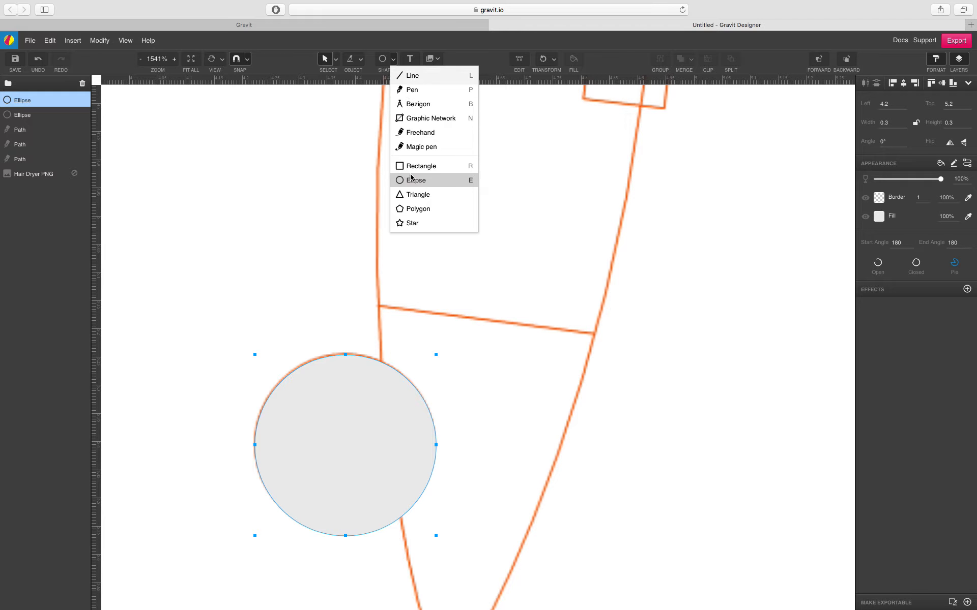
click(871, 377)
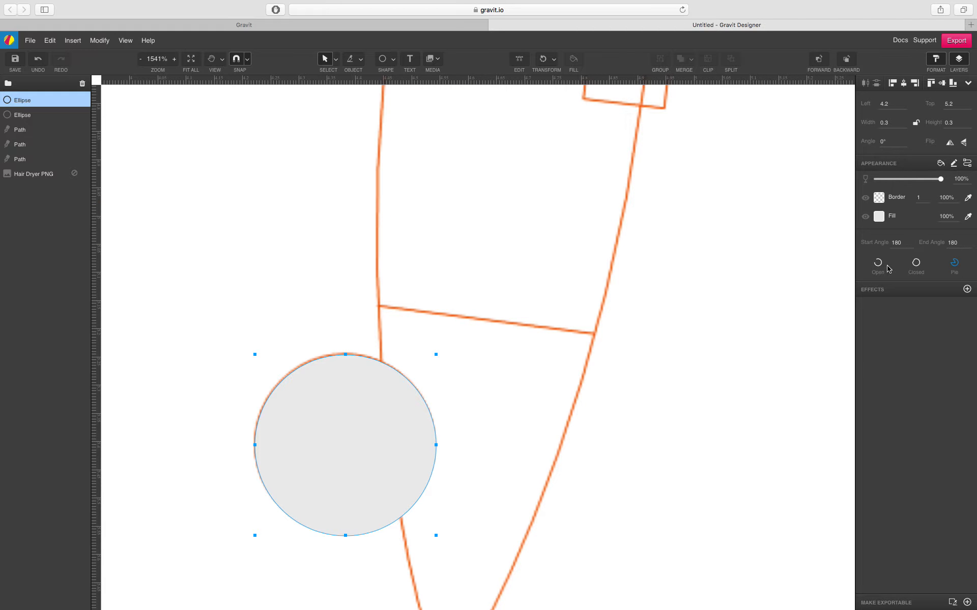
click(866, 218)
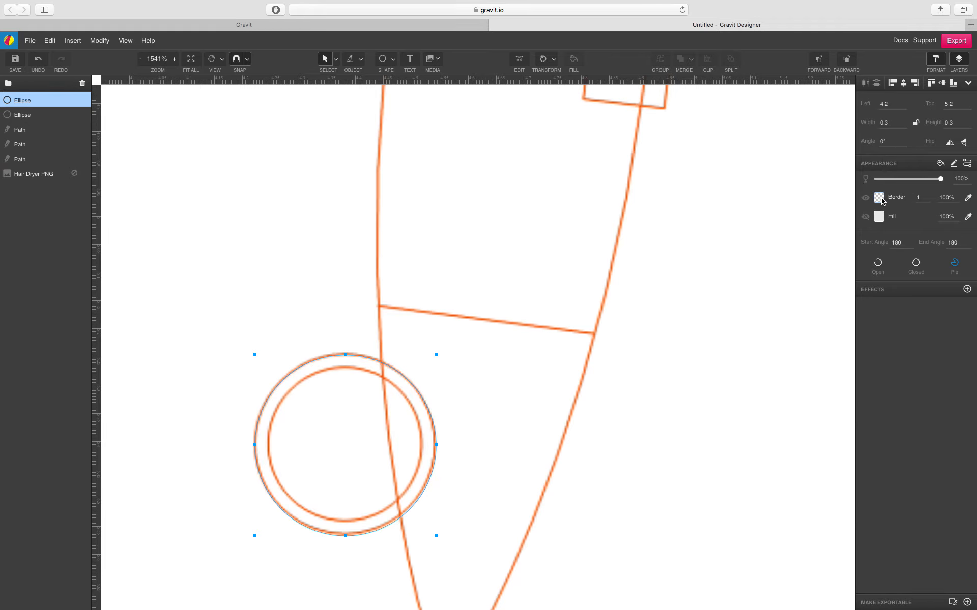
click(881, 200)
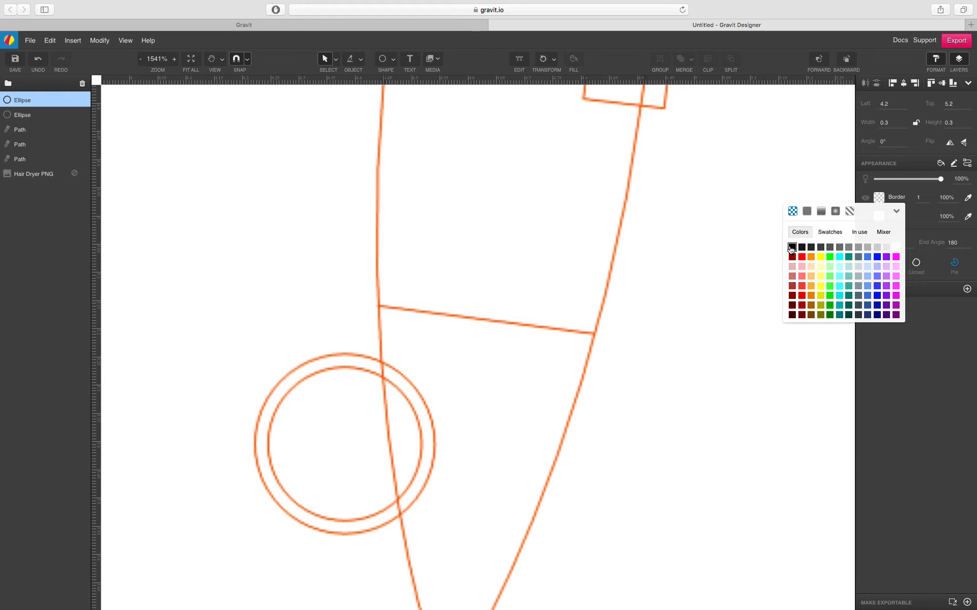
click(792, 248)
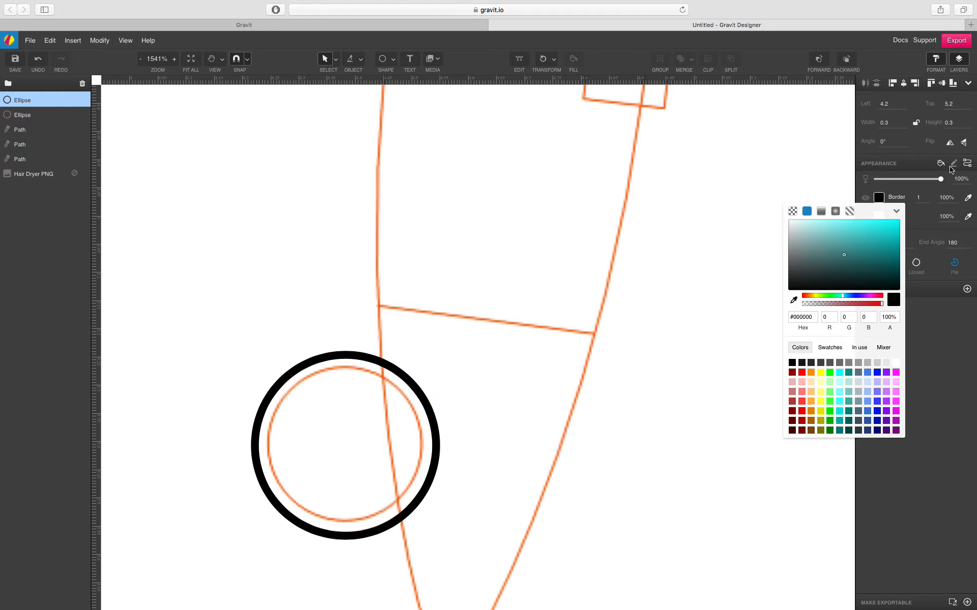
click(678, 315)
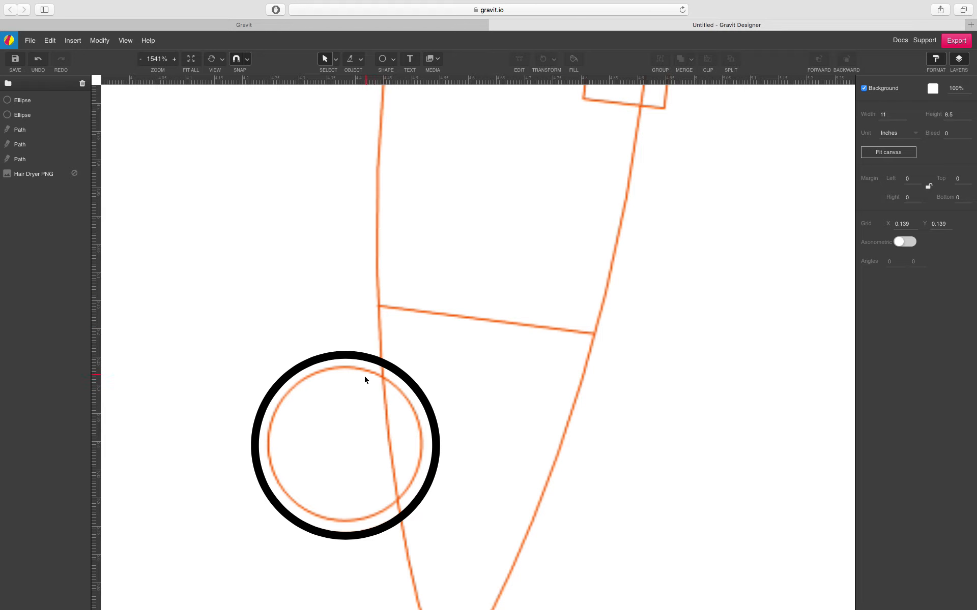
- Trace the inner ring with a second, concentric circle about 0.3 in wide
key(e)
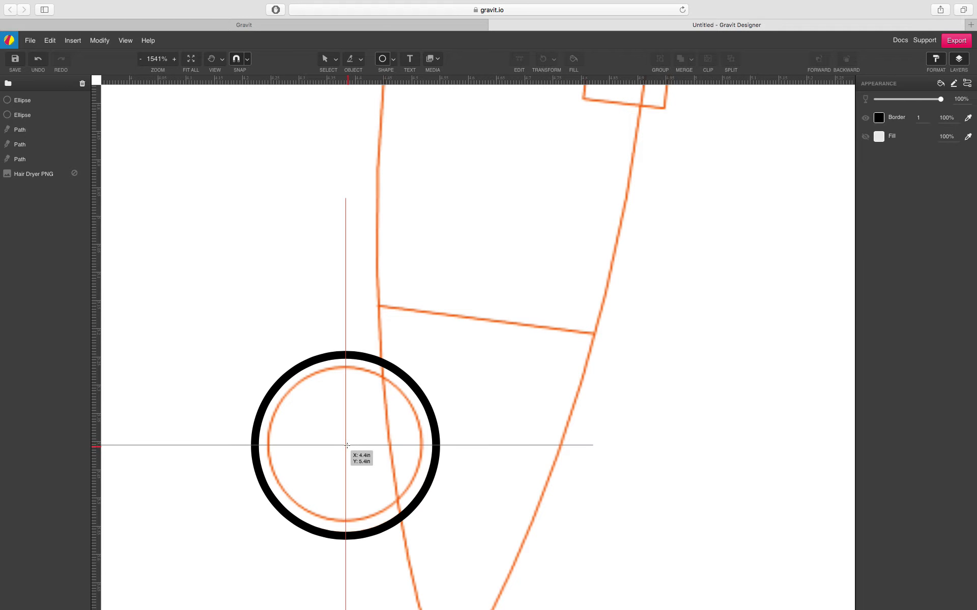
drag(345, 446, 422, 396)
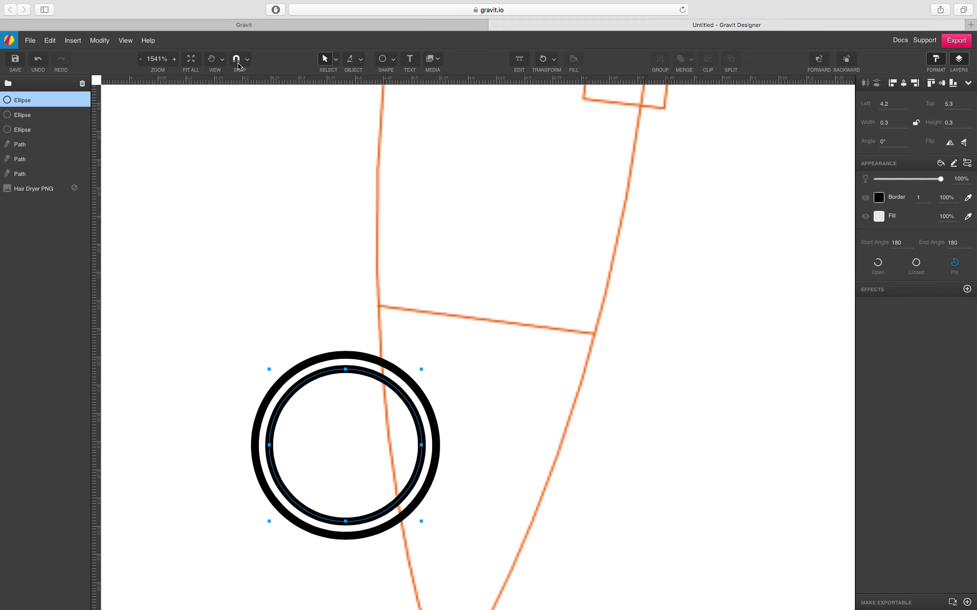
- Trace the handle's ring-side edge with a three-point Pen path curving from the dryer body to the handle's lower corner
scroll(392, 223, down, 5)
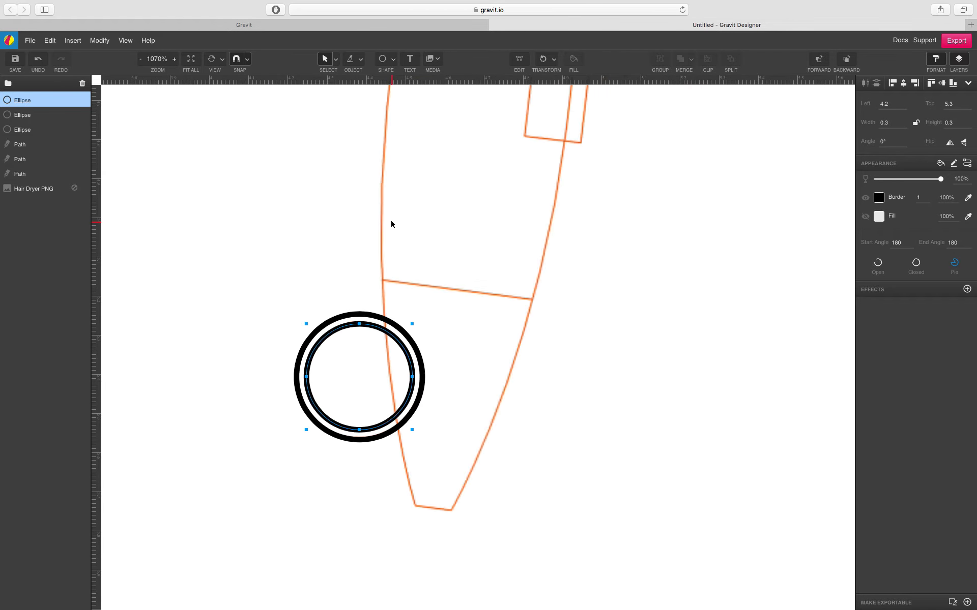
drag(449, 181, 409, 298)
scroll(409, 298, down, 3)
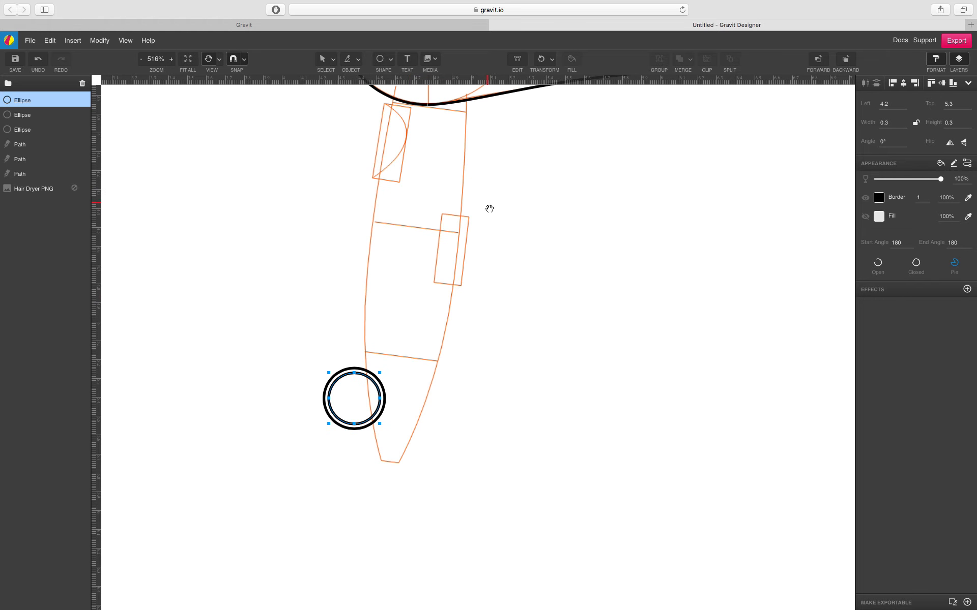
drag(487, 206, 469, 293)
scroll(459, 274, down, 1)
key(space)
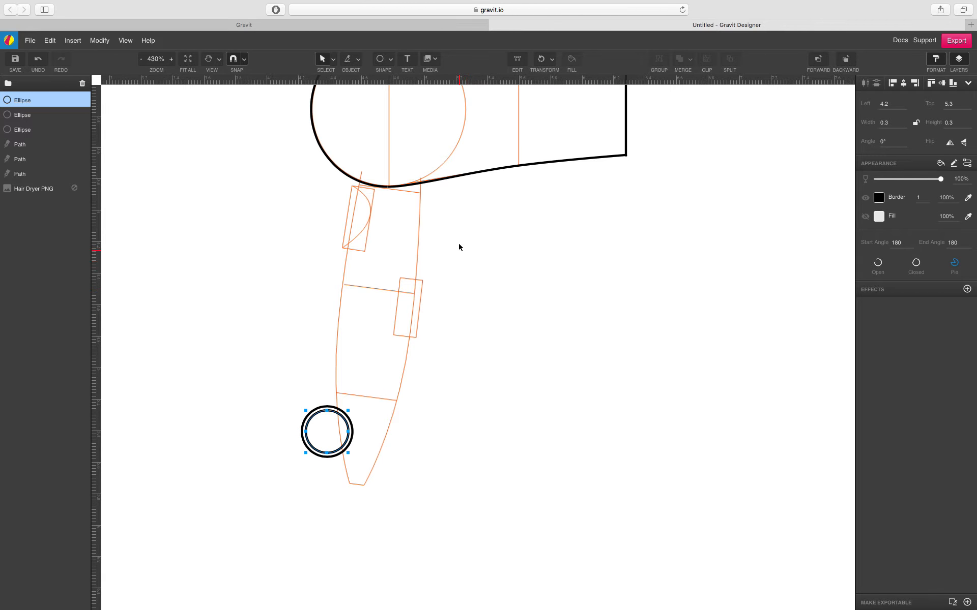
key(p)
click(358, 190)
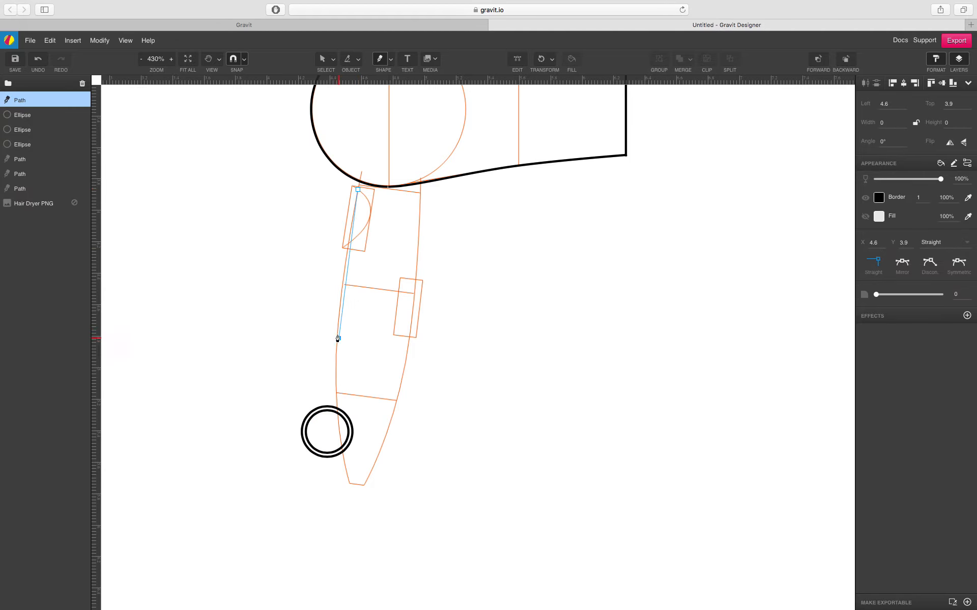
drag(338, 331, 334, 403)
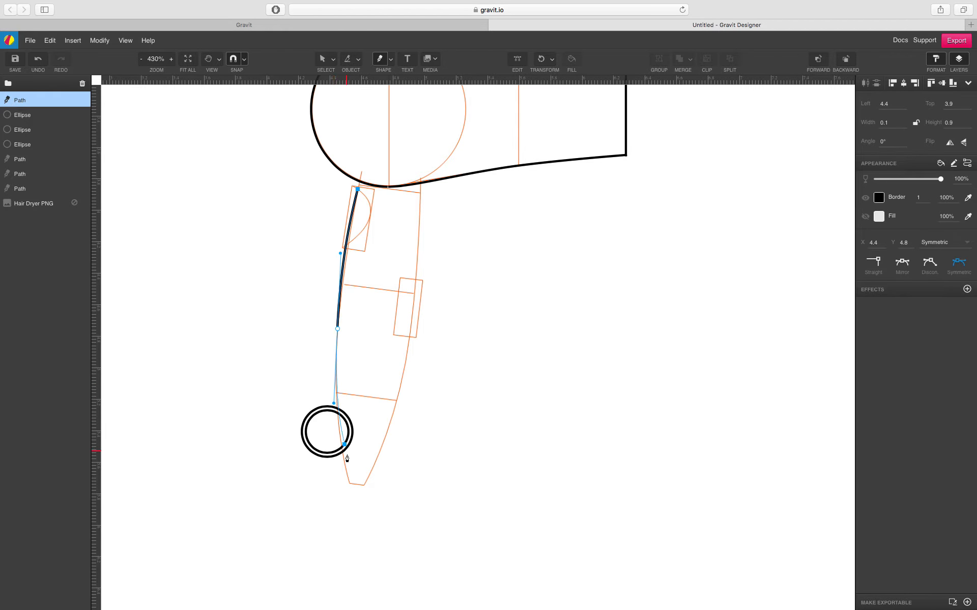
click(350, 486)
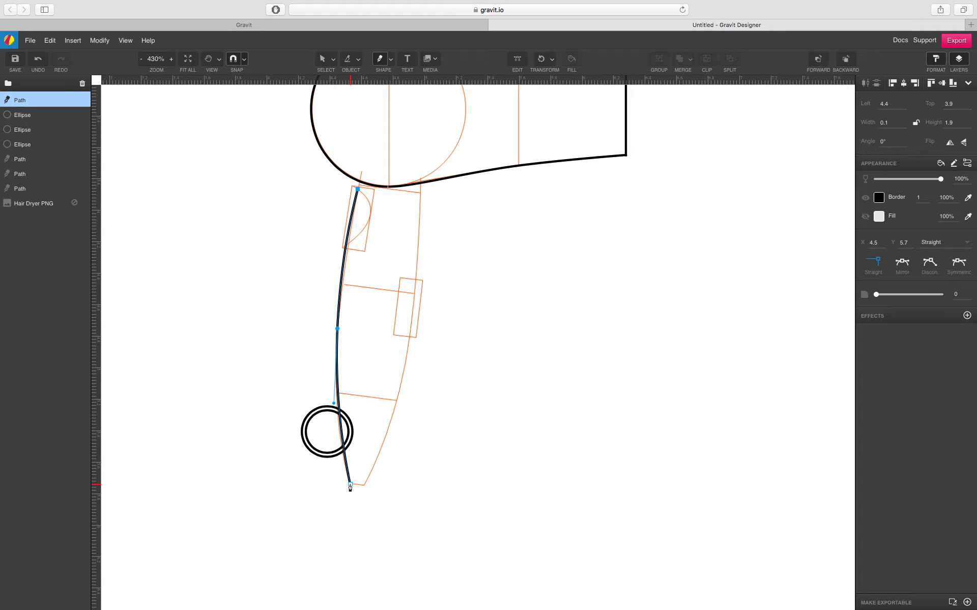
key(Escape)
key(Escape)
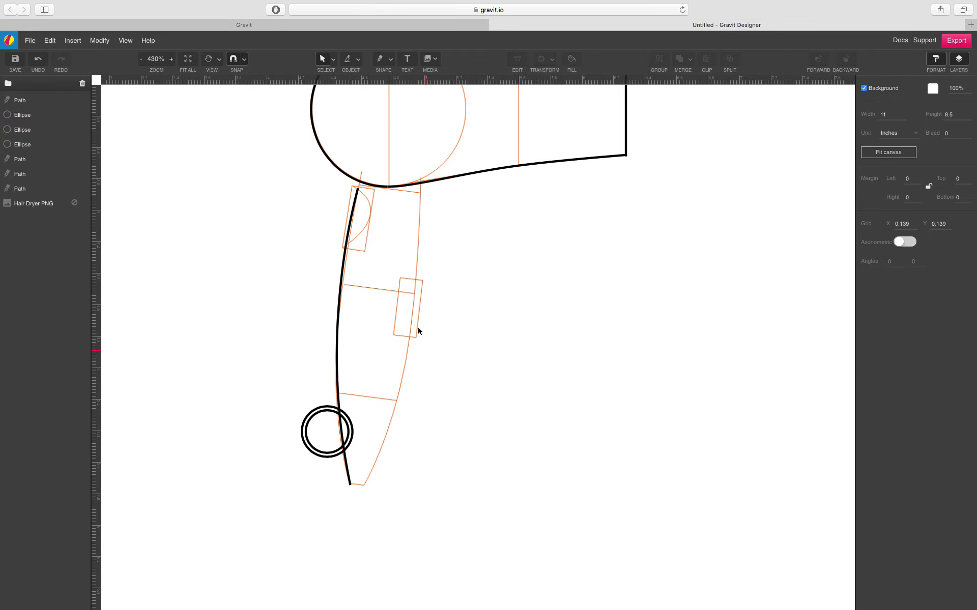
- Raise the handle path's upper end point to the body outline and slide its middle point down to fit the reference curve
click(338, 316)
scroll(356, 261, up, 5)
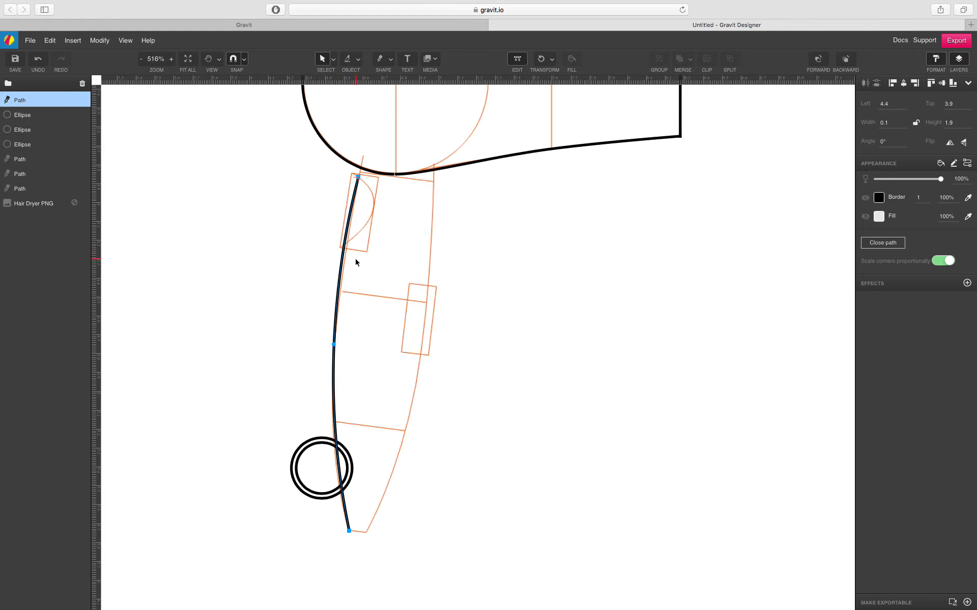
drag(361, 121, 361, 116)
key(space)
drag(396, 460, 390, 321)
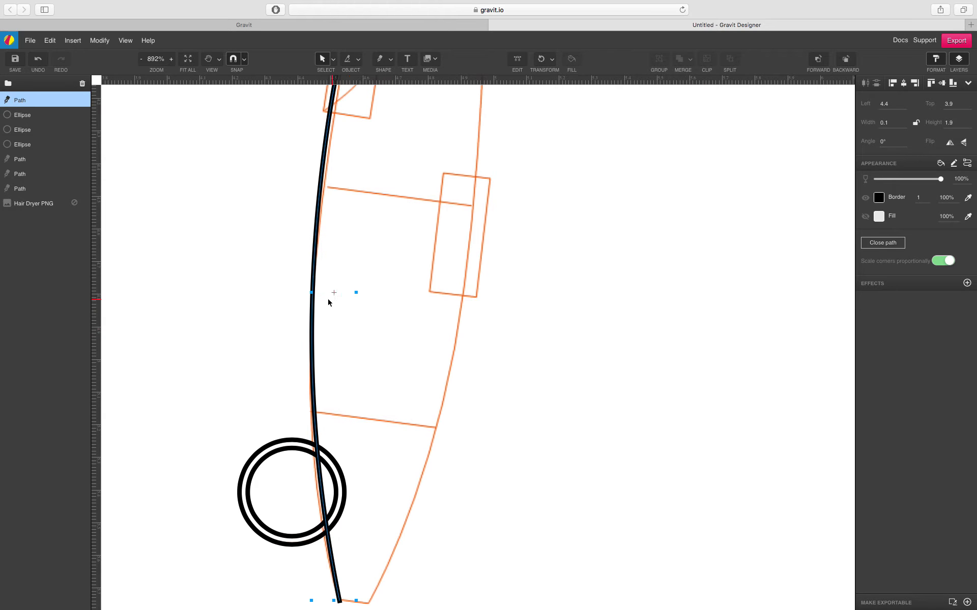
scroll(332, 309, down, 1)
double_click(317, 265)
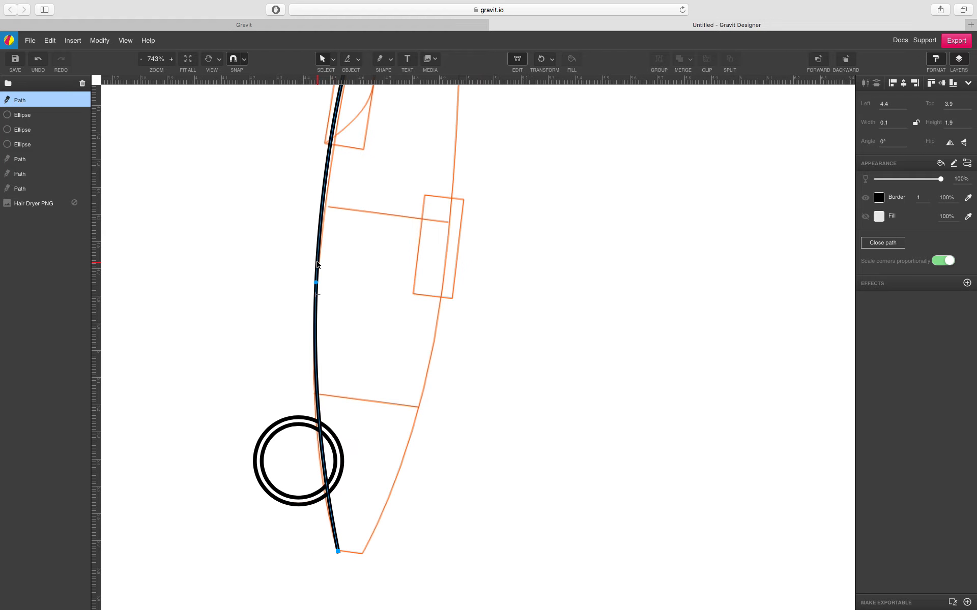
drag(317, 286, 317, 312)
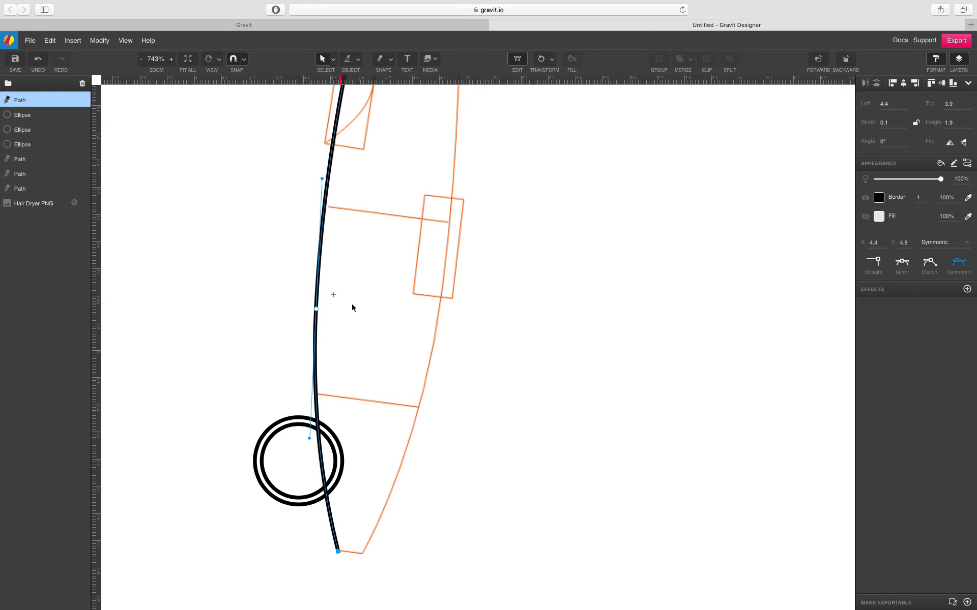
click(542, 401)
- Duplicate the handle's ring-side edge path, flip the copy horizontally and move it across to the handle's other lower corner
scroll(542, 401, down, 3)
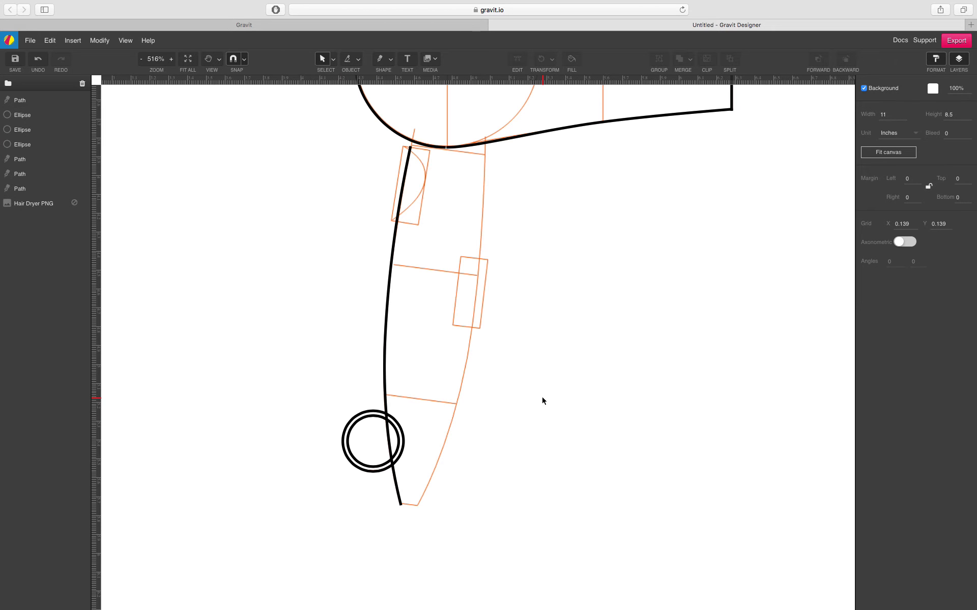
click(393, 248)
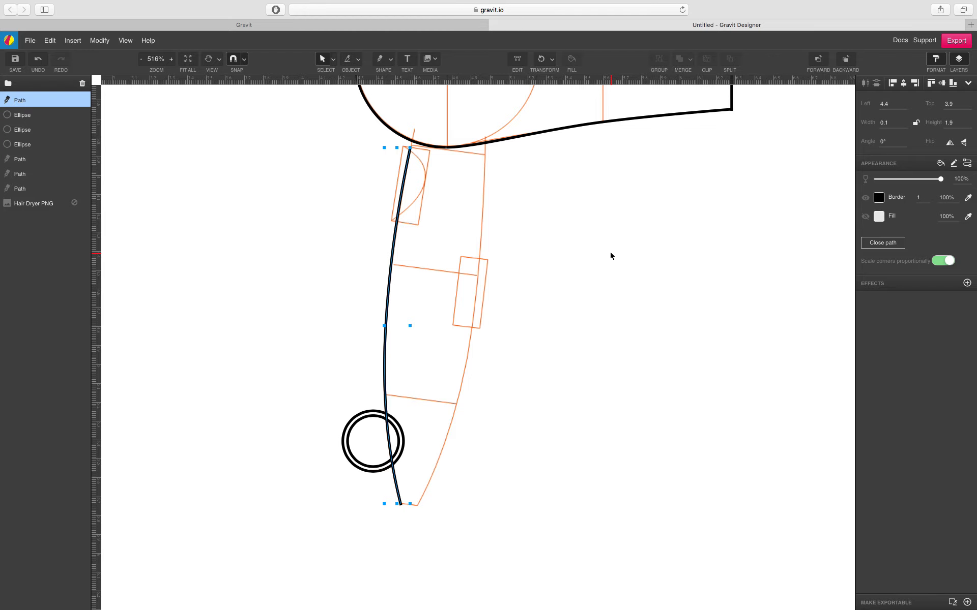
key(super+d)
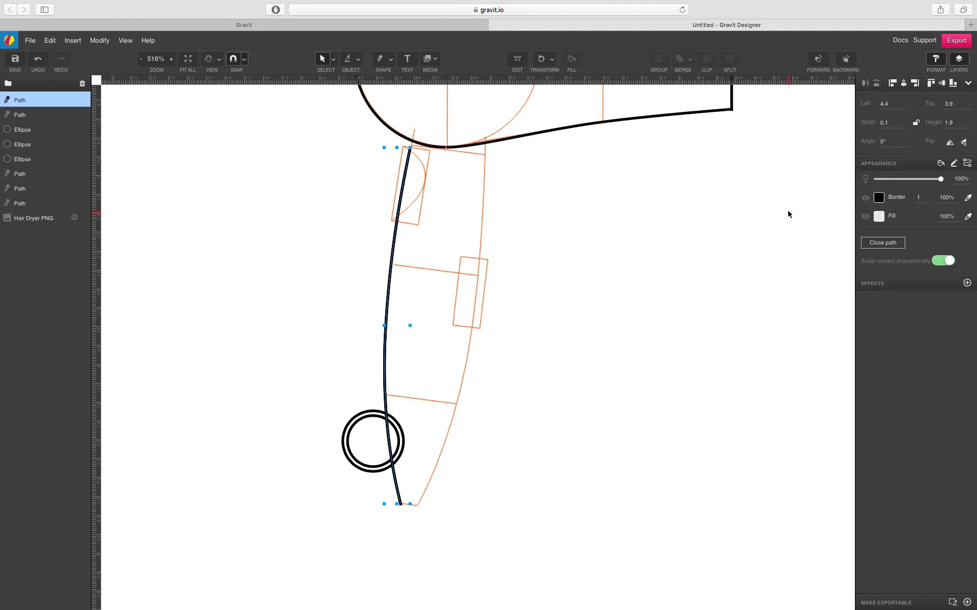
click(72, 41)
mouse_move(50, 43)
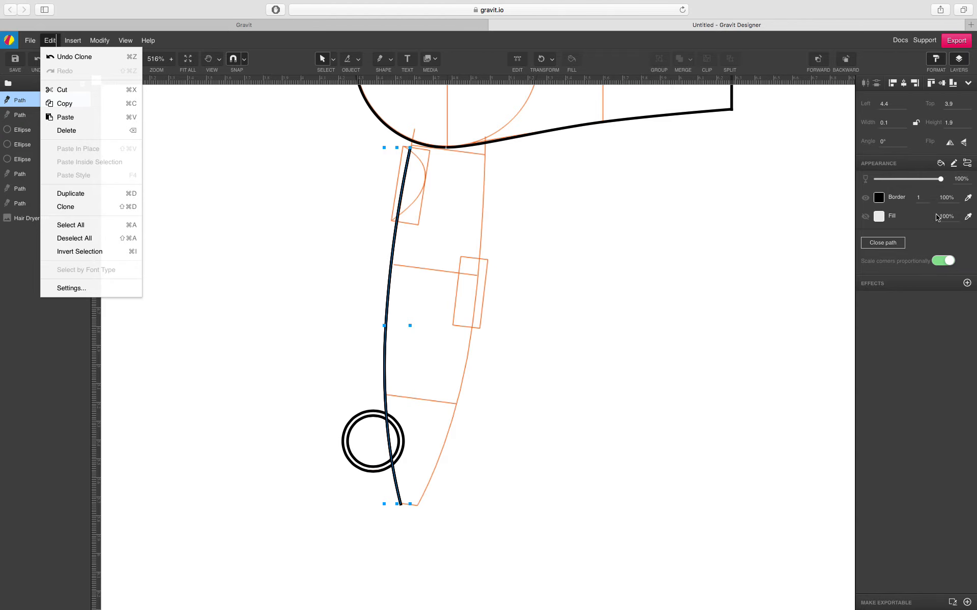
click(965, 143)
click(965, 143)
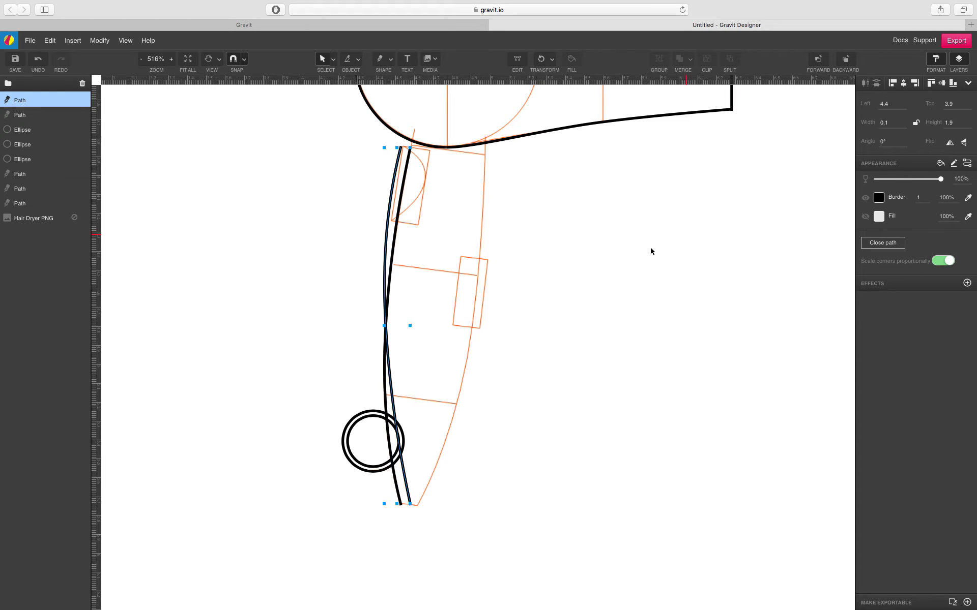
click(963, 142)
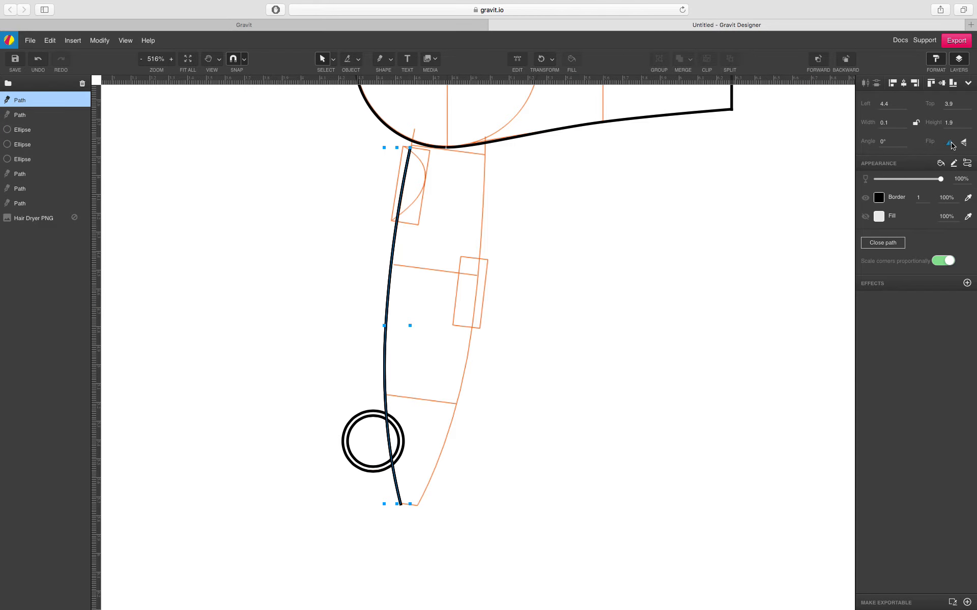
click(950, 142)
drag(405, 279, 435, 279)
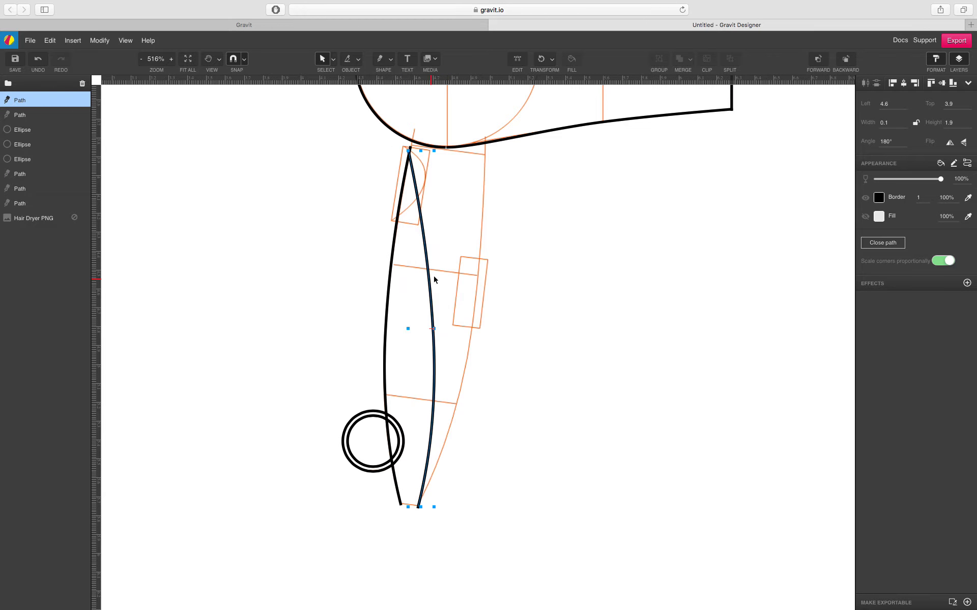
- Rotate the copied edge path to 168° about its lower end so it follows the handle's nozzle-side reference curve
click(542, 60)
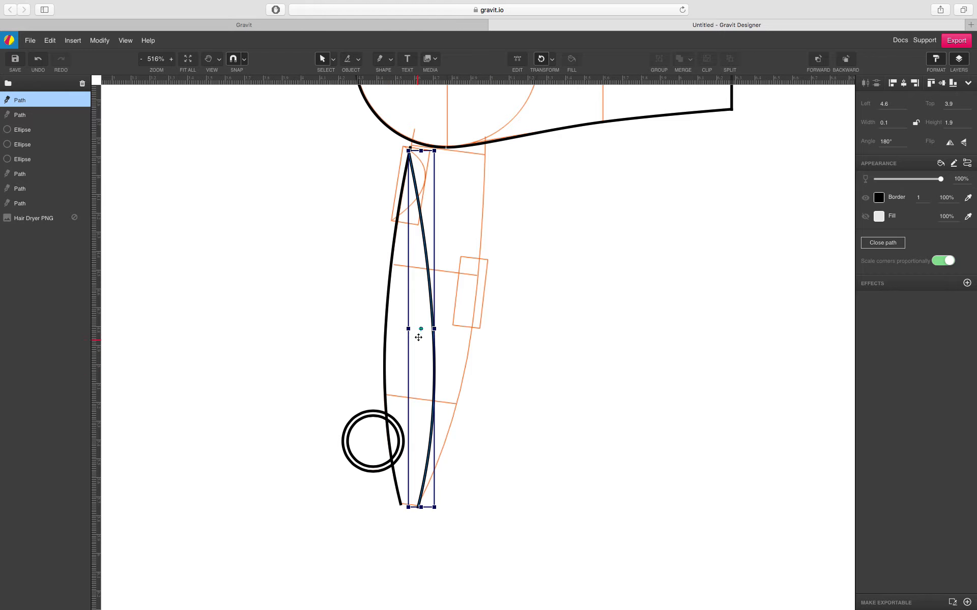
drag(422, 331, 422, 339)
drag(417, 400, 418, 507)
drag(452, 157, 526, 172)
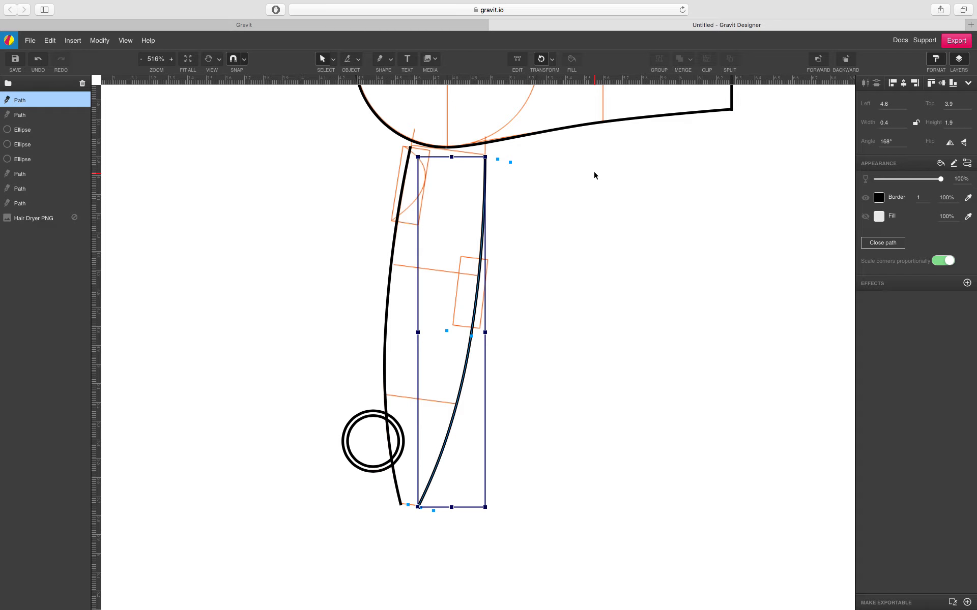
key(Escape)
key(Escape)
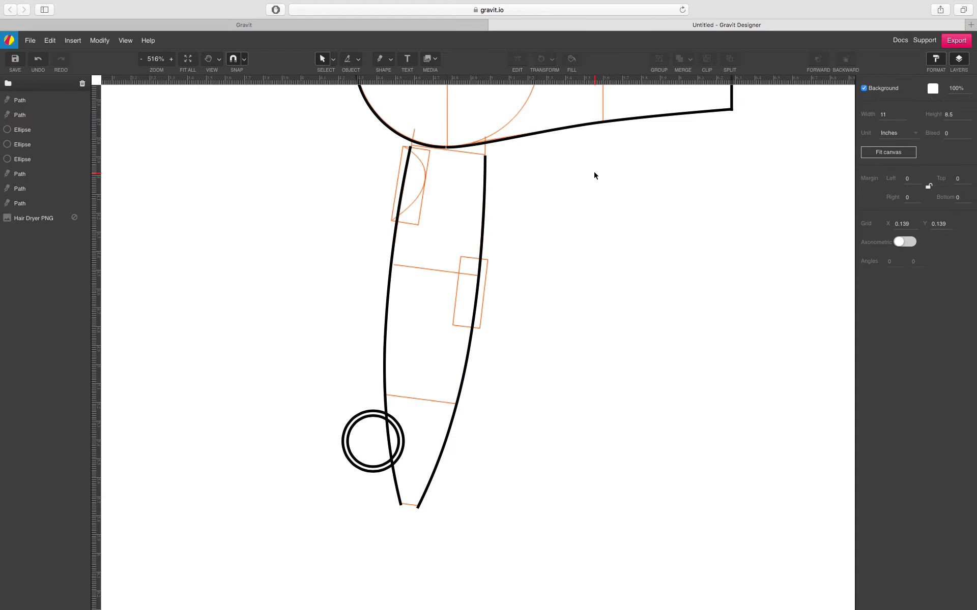
scroll(583, 185, down, 2)
drag(582, 183, 566, 248)
click(483, 243)
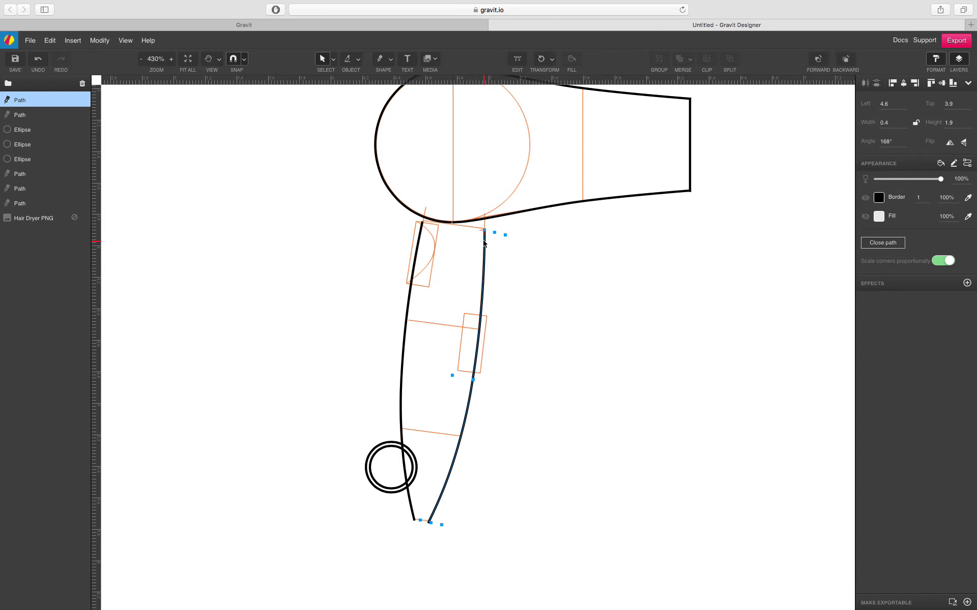
click(517, 248)
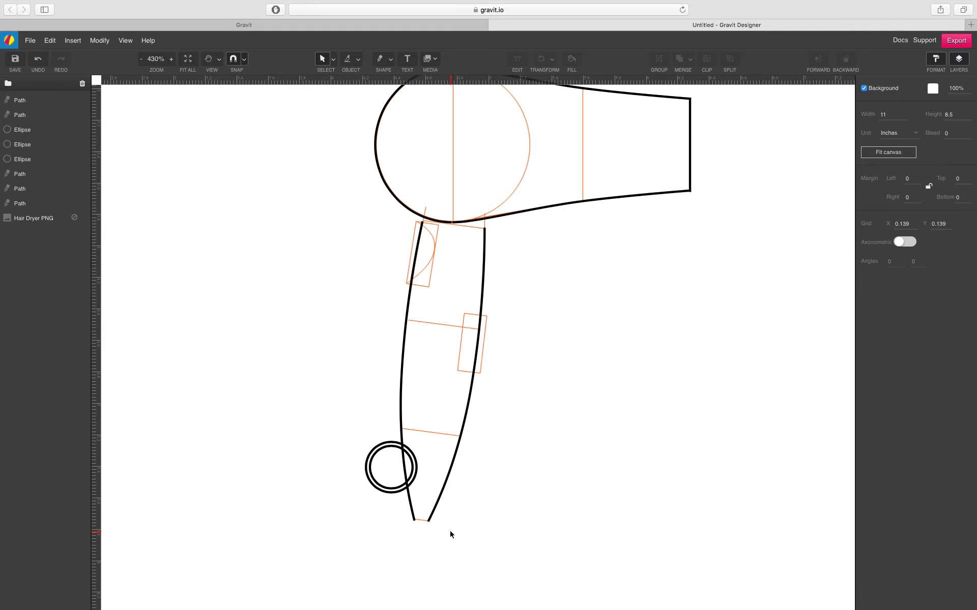
- Close the handle's lower end with a straight line about 0.1 in wide between the two edge paths
scroll(462, 546, up, 10)
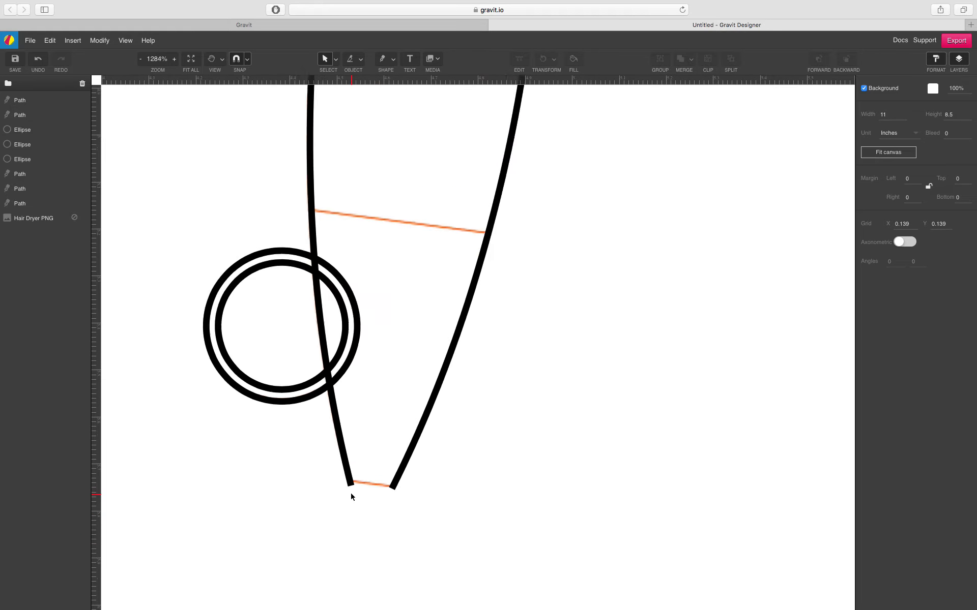
key(l)
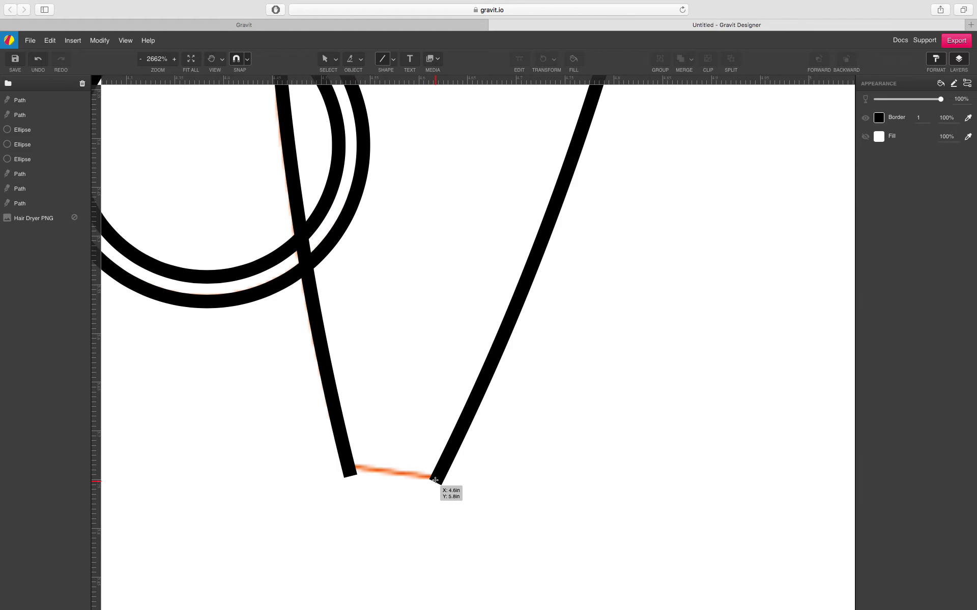
drag(438, 482, 350, 469)
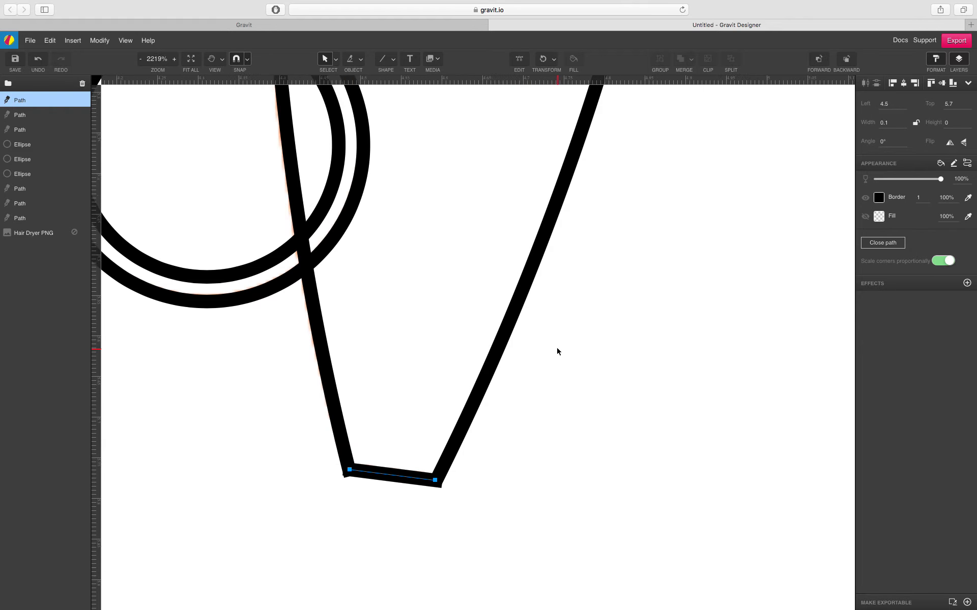
scroll(557, 350, down, 8)
scroll(557, 351, down, 3)
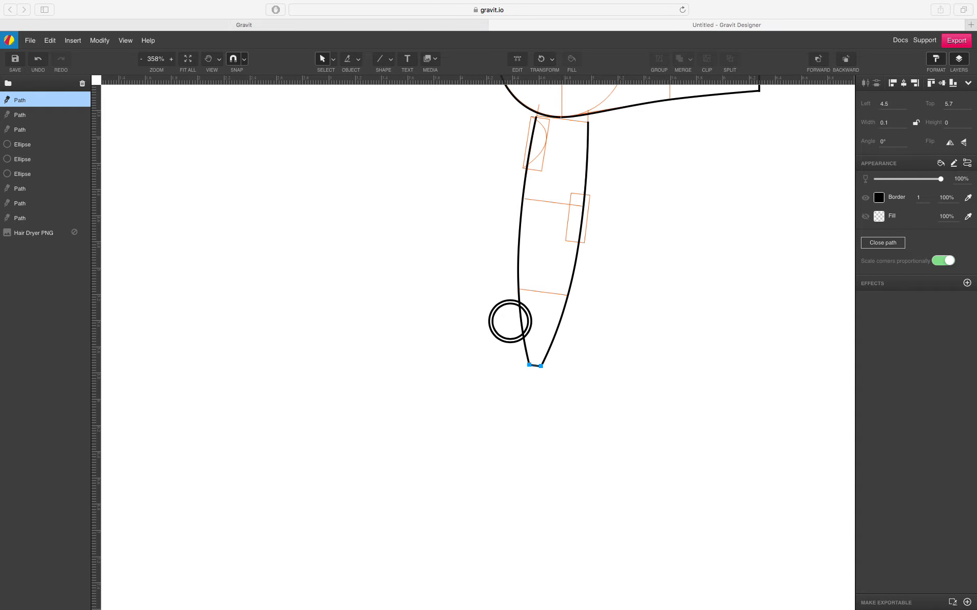
scroll(632, 294, up, 5)
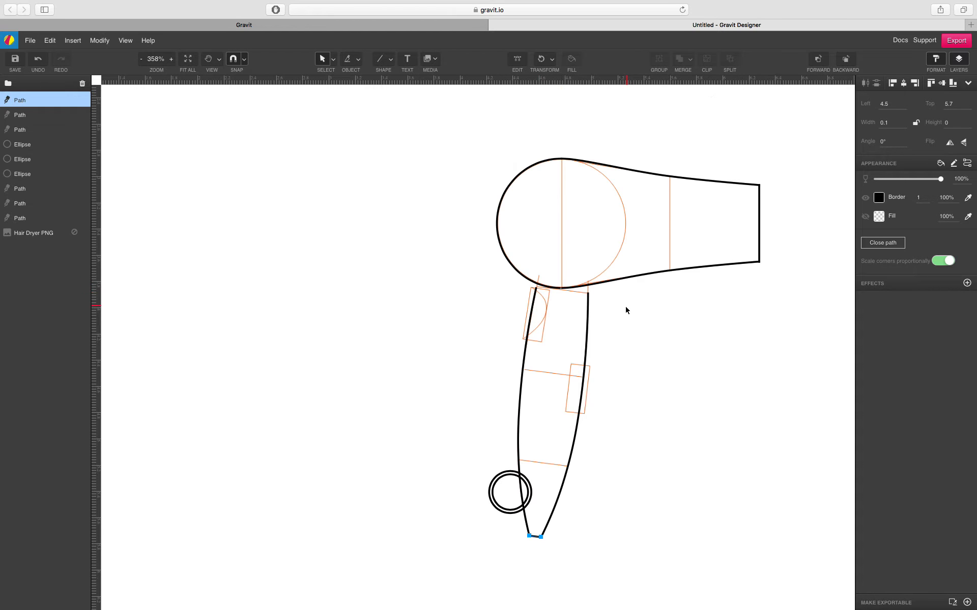
click(626, 308)
- Draw a three-point Pen path about 0.2 by 0.7 in from the ring-side edge's upper end, bulging into the handle and rejoining that edge
scroll(561, 319, up, 3)
key(space)
drag(540, 291, 535, 284)
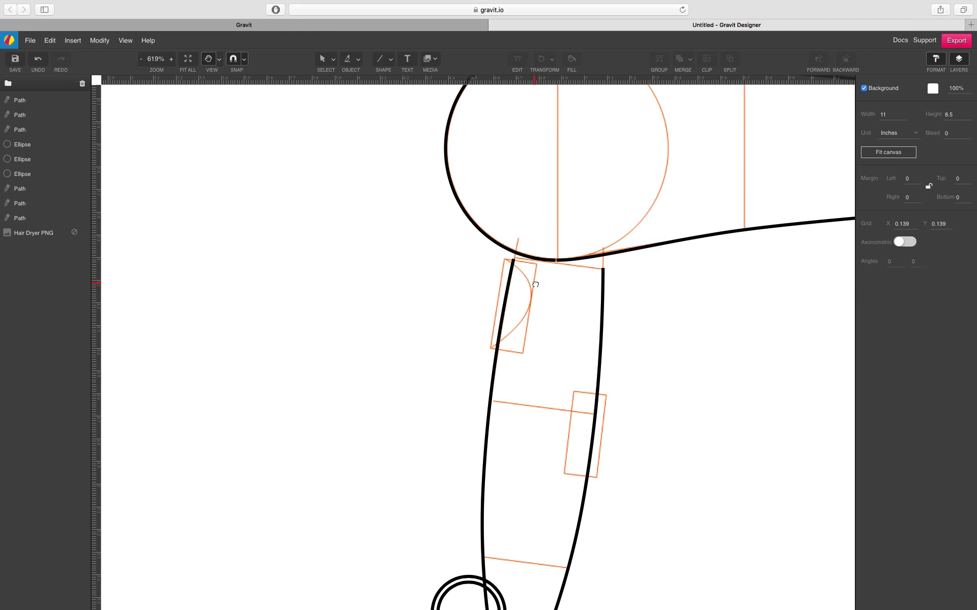
scroll(535, 281, down, 2)
scroll(502, 250, up, 1)
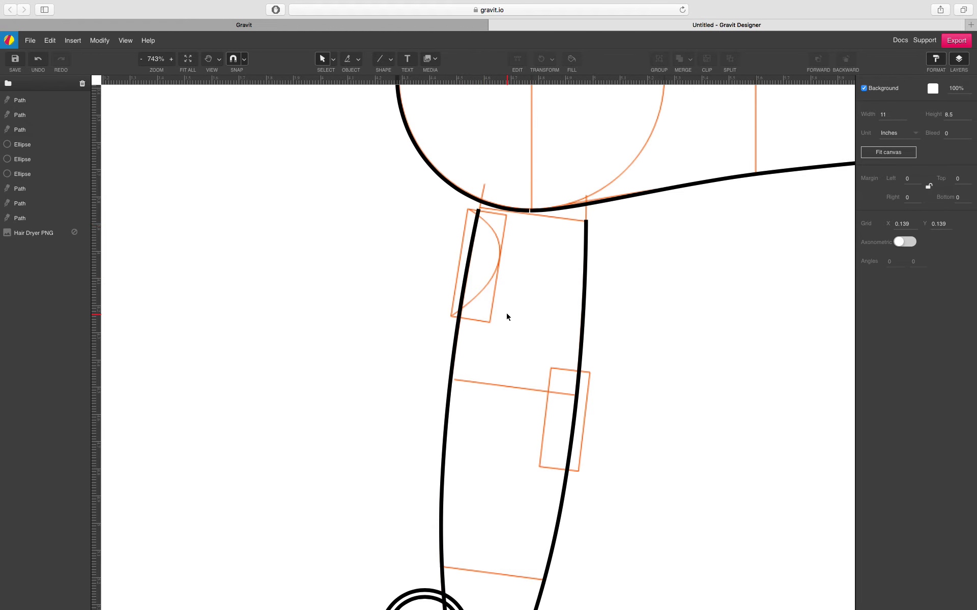
key(p)
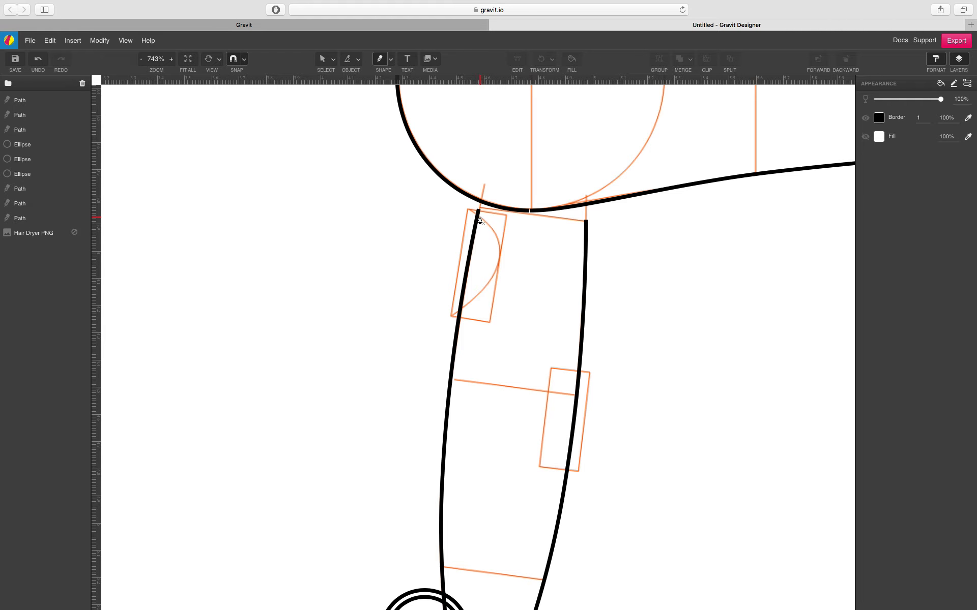
click(479, 217)
drag(508, 246, 512, 265)
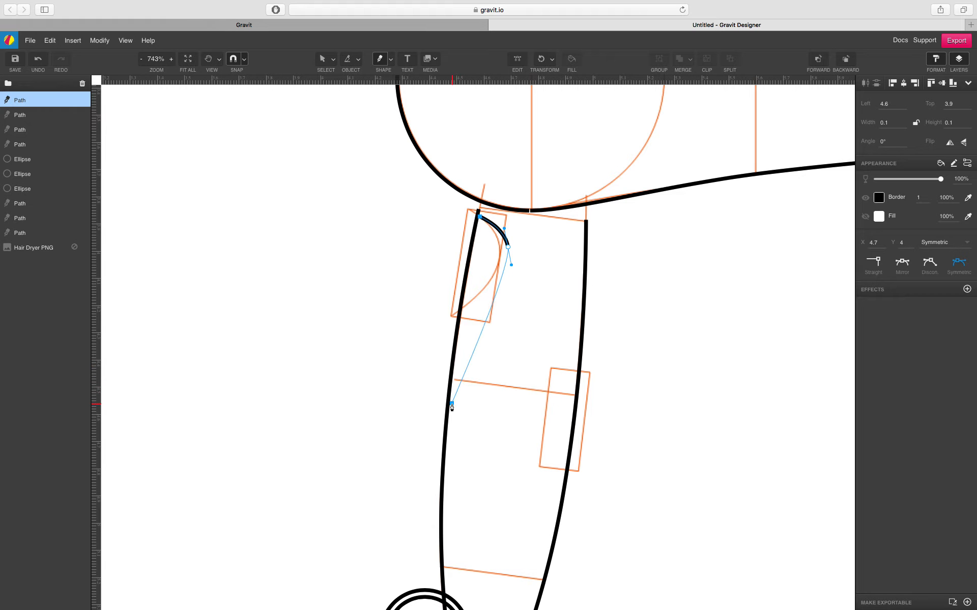
drag(450, 406, 445, 473)
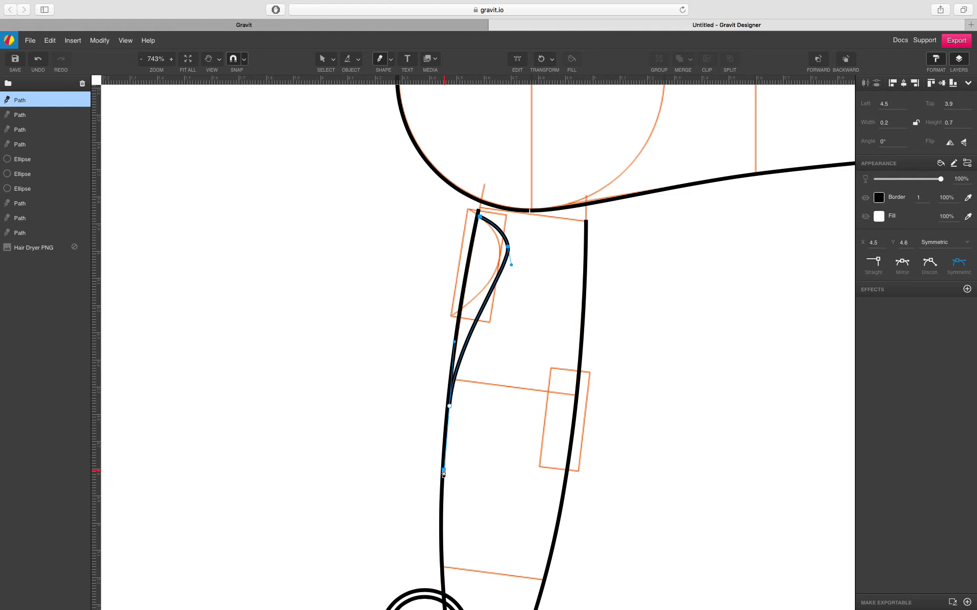
key(Escape)
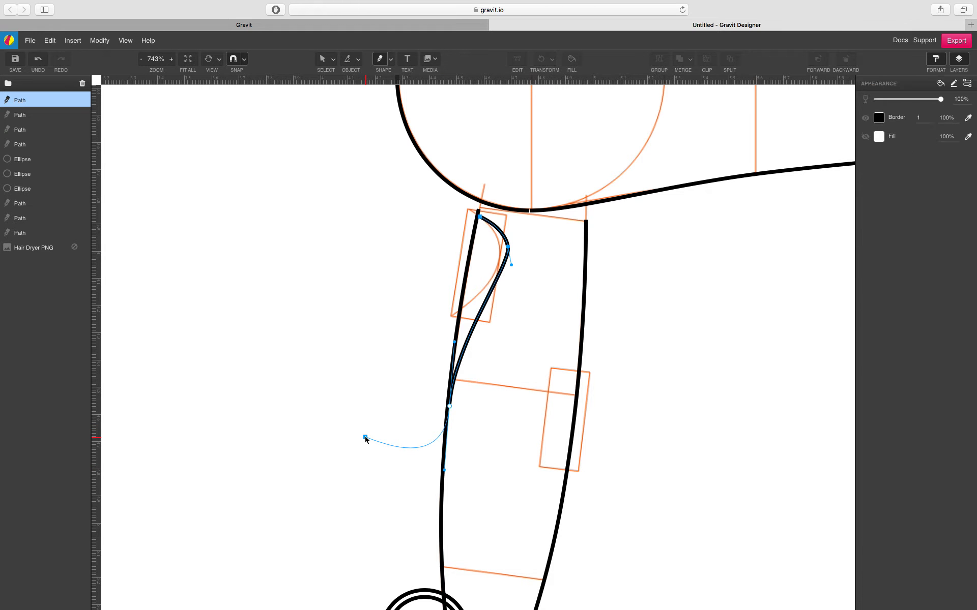
- Move the bulging path's middle point onto the reference arc, reshape its curve handle and snug its upper end against the handle edge
double_click(506, 258)
click(508, 248)
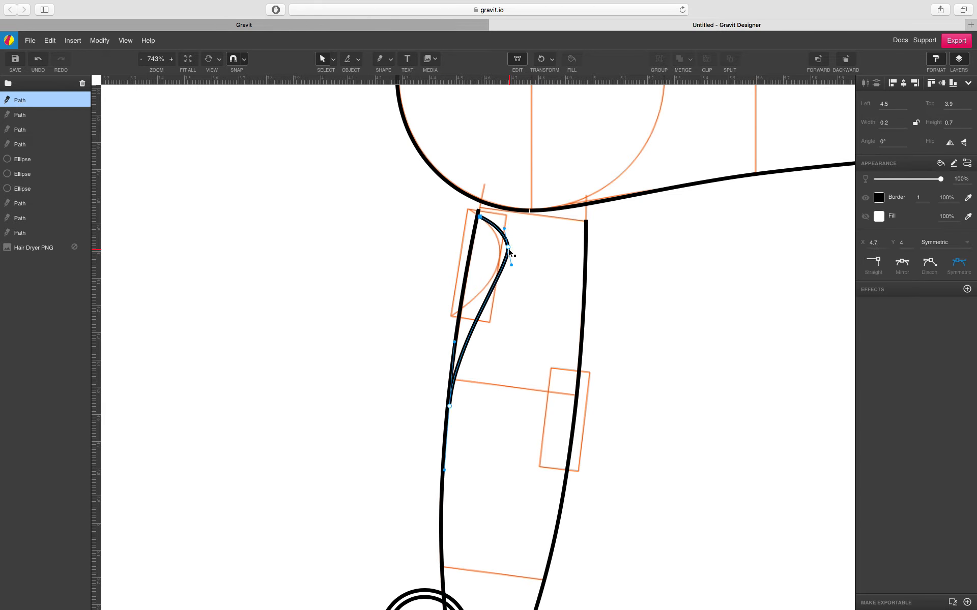
drag(510, 264, 502, 304)
drag(508, 250, 500, 262)
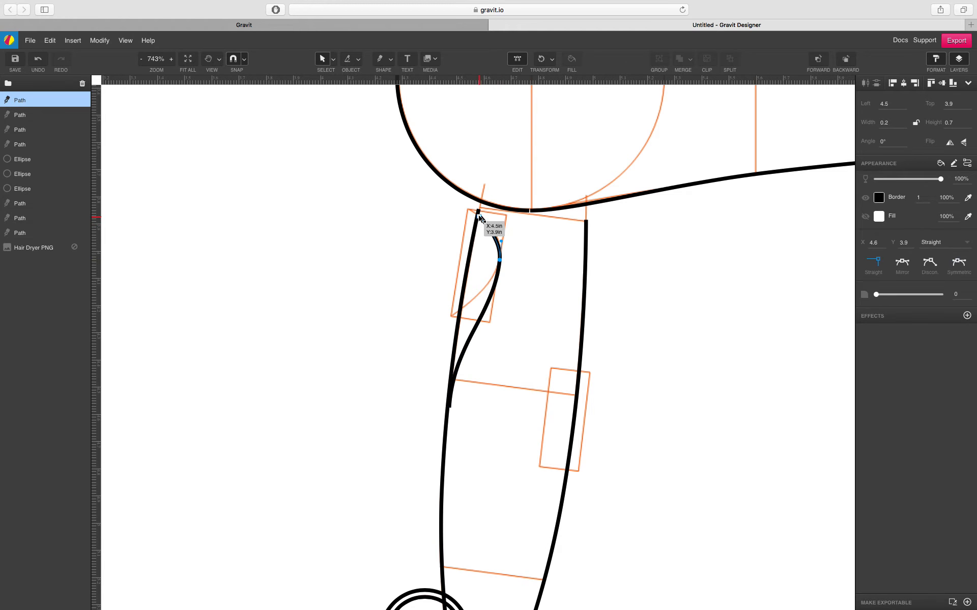
click(447, 237)
scroll(362, 241, down, 5)
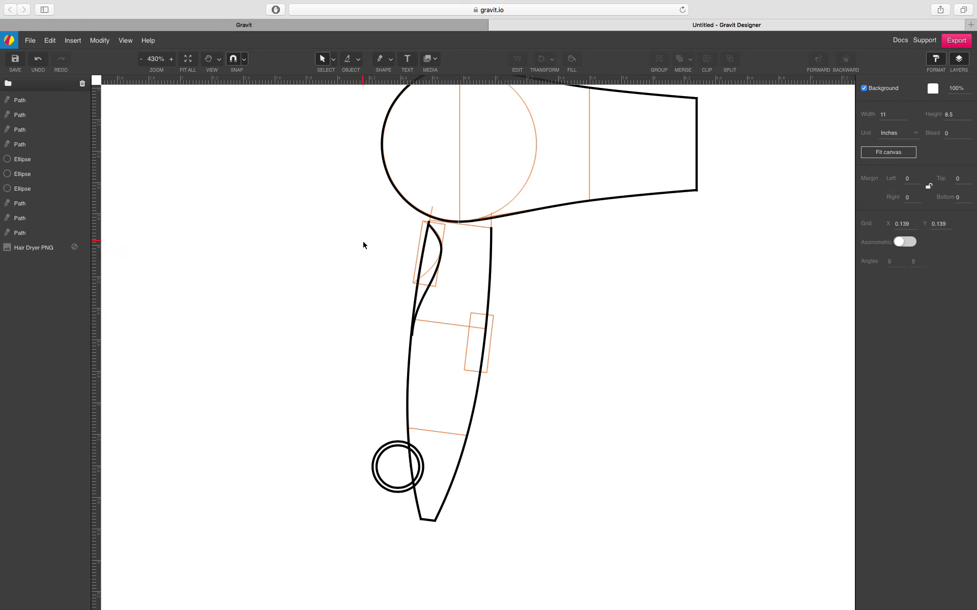
- Try to draw the switch bump on the handle's nozzle-side edge with the Freehand tool, then undo the stroke
scroll(539, 318, up, 2)
scroll(539, 334, up, 3)
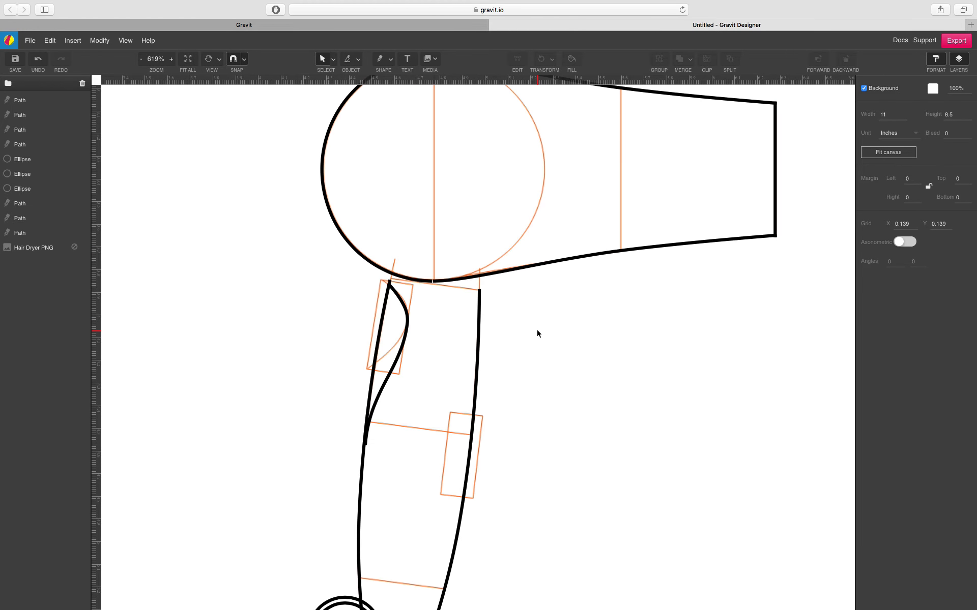
scroll(549, 414, down, 4)
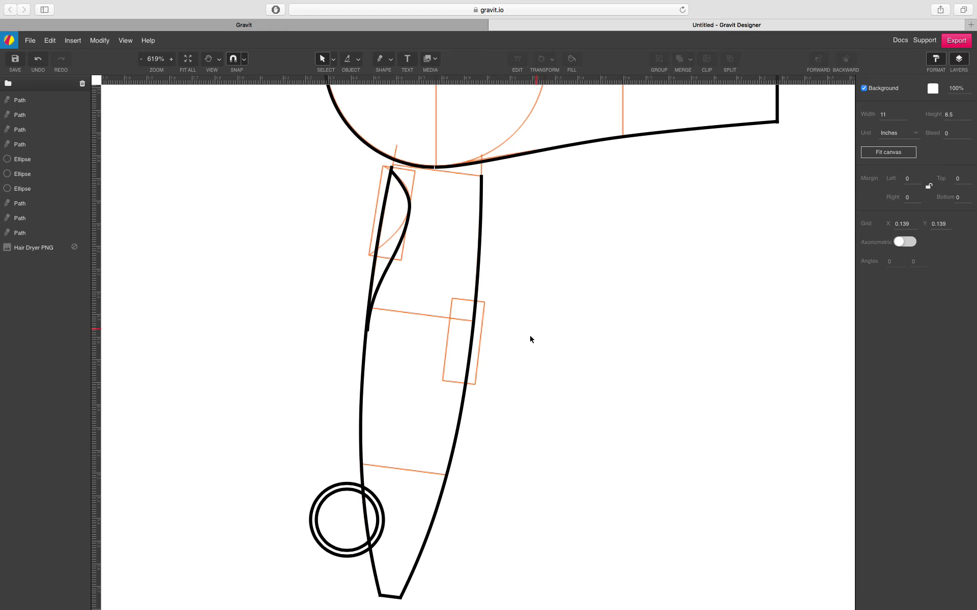
scroll(529, 338, up, 4)
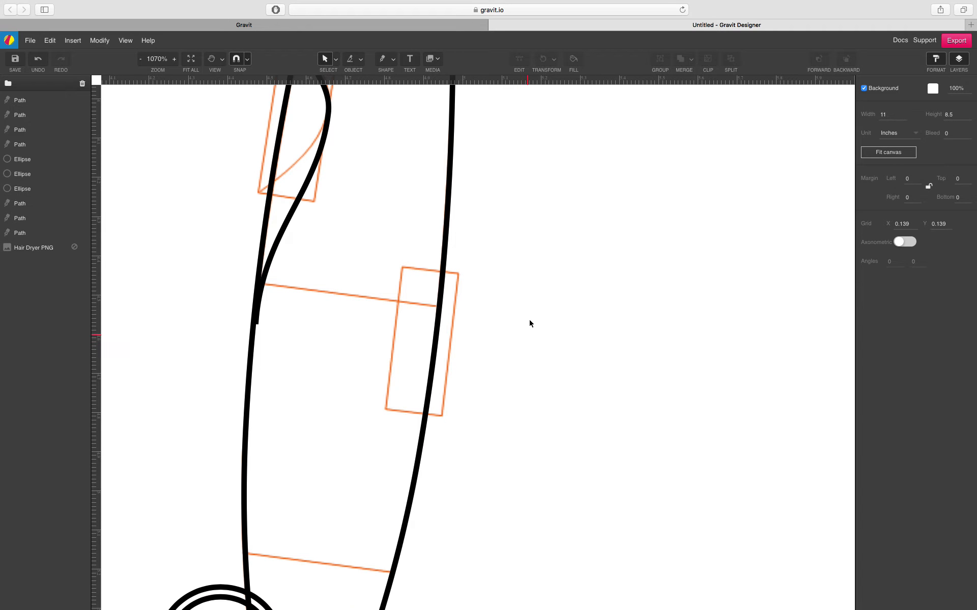
click(392, 59)
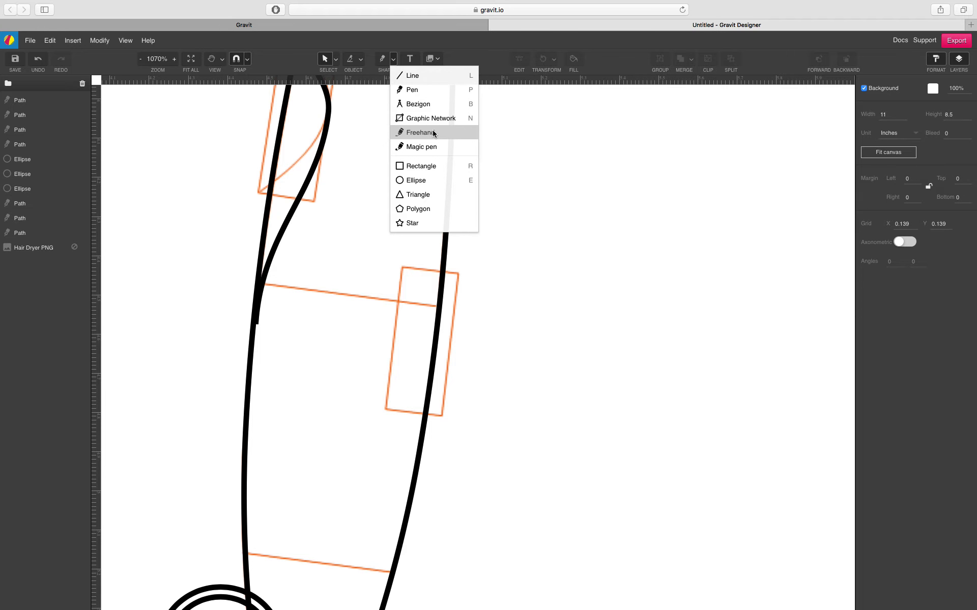
click(448, 133)
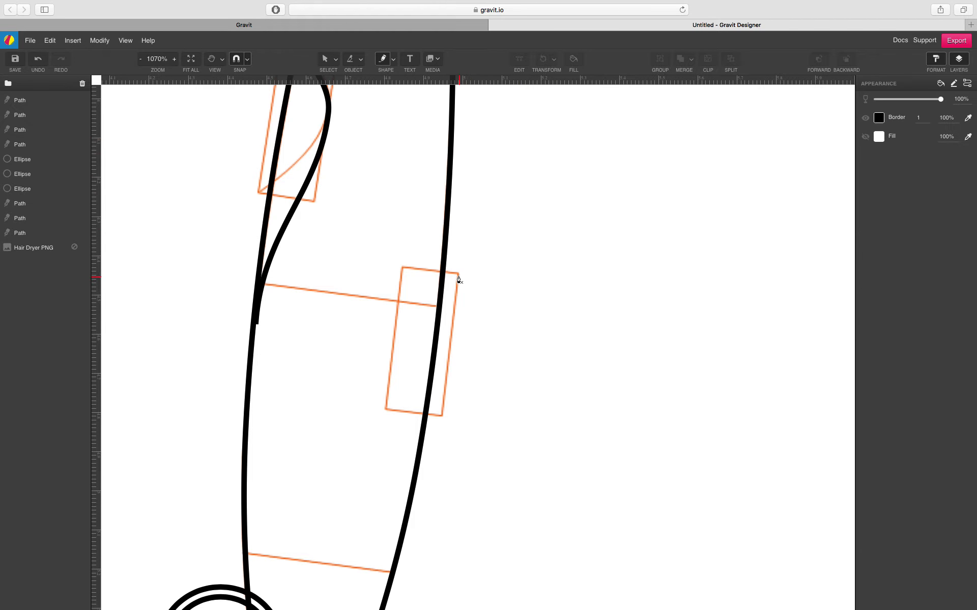
mouse_move(444, 275)
mouse_down()
mouse_move(458, 278)
mouse_move(462, 376)
mouse_move(440, 430)
mouse_move(427, 431)
mouse_up()
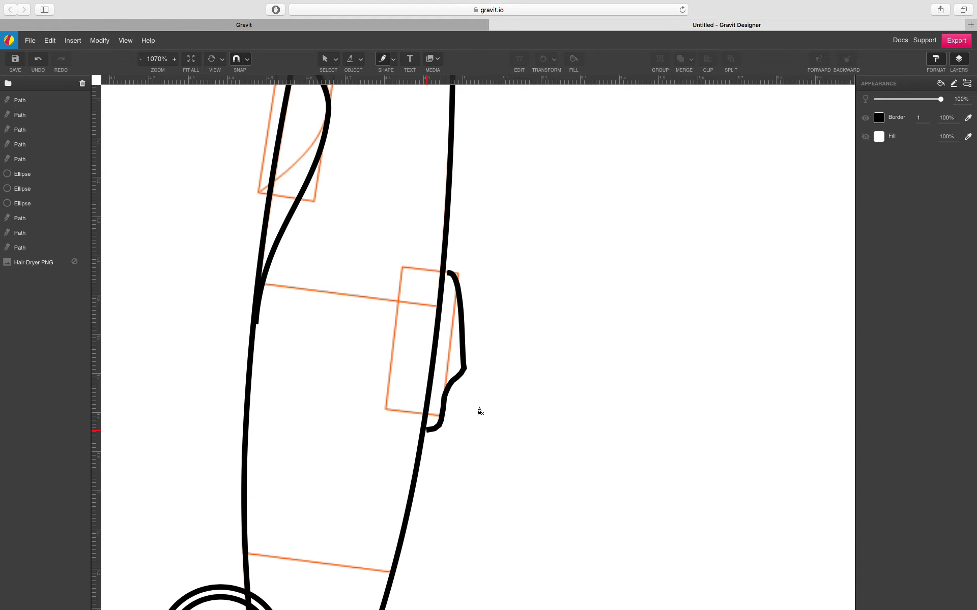
key(super+z)
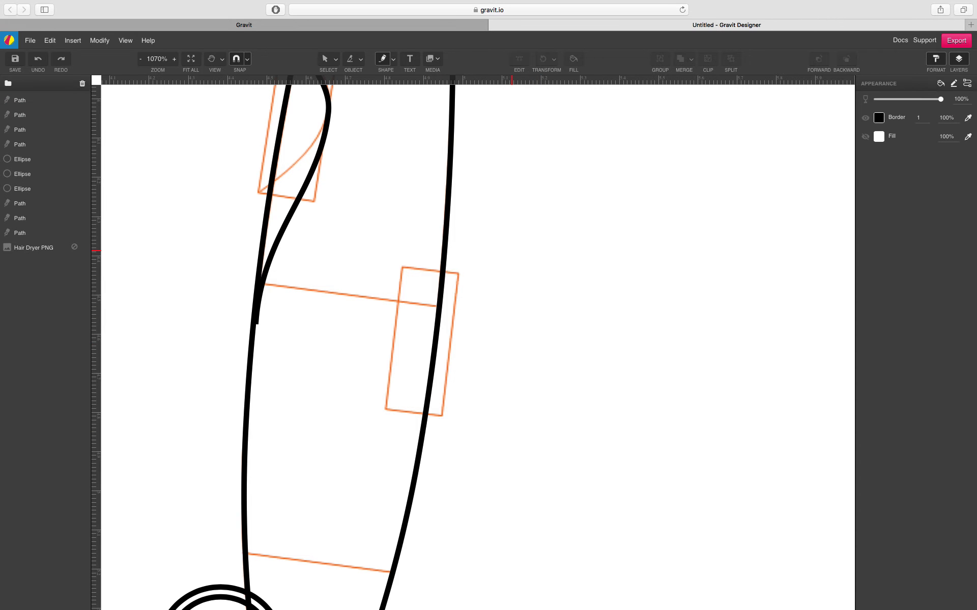
- Draw a test Freehand arc about 4.6 in wide across the handle and undo it
scroll(511, 256, down, 5)
mouse_move(199, 422)
mouse_down()
mouse_move(285, 351)
mouse_move(354, 314)
mouse_move(427, 296)
mouse_move(529, 296)
mouse_move(668, 316)
mouse_move(804, 368)
mouse_up()
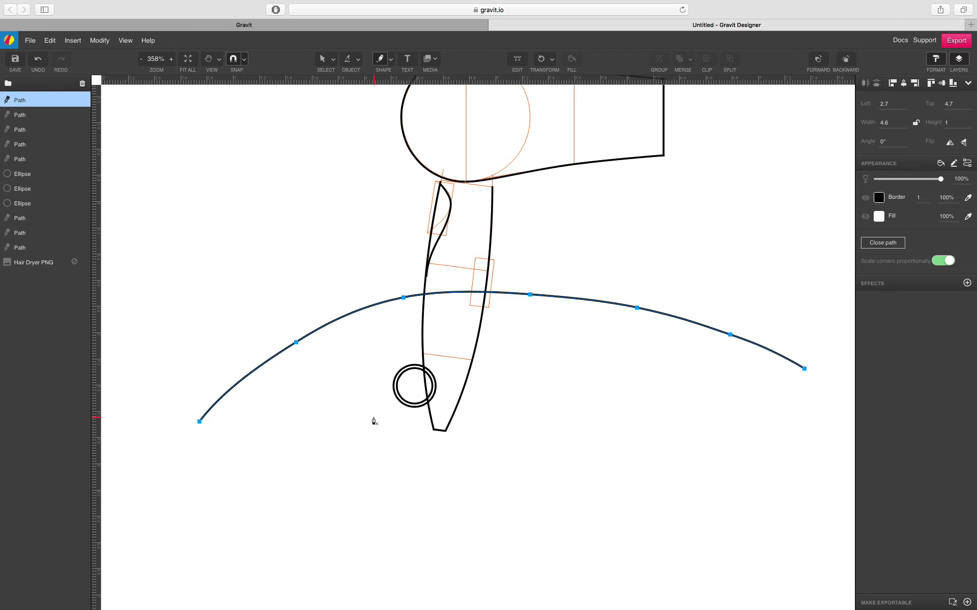
key(super+z)
scroll(510, 282, up, 5)
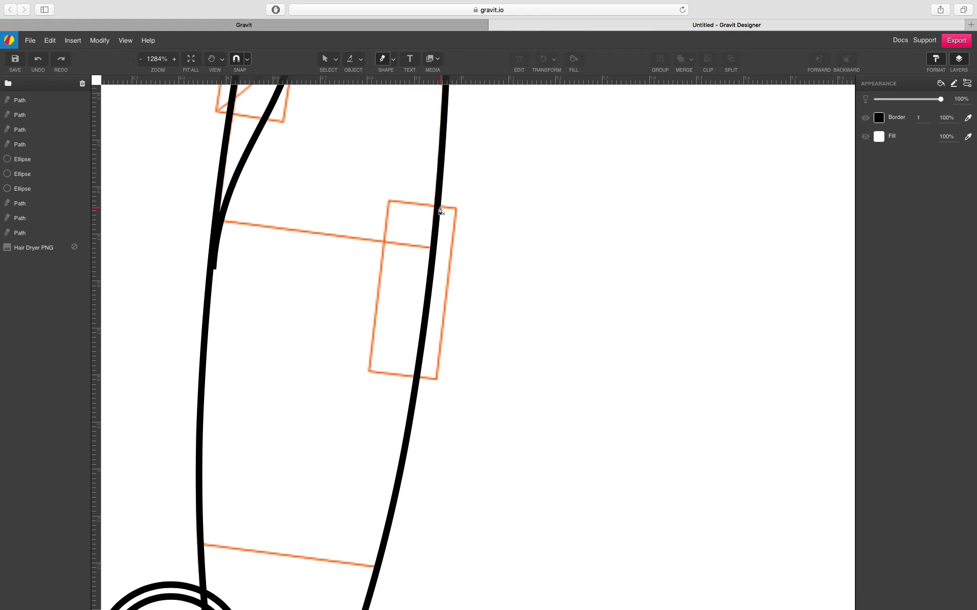
- Draw a closed Pen outline for the switch, about 0.1 by 0.4 in, straddling the handle's nozzle-side edge with a rounded nub projecting outward
drag(439, 208, 462, 209)
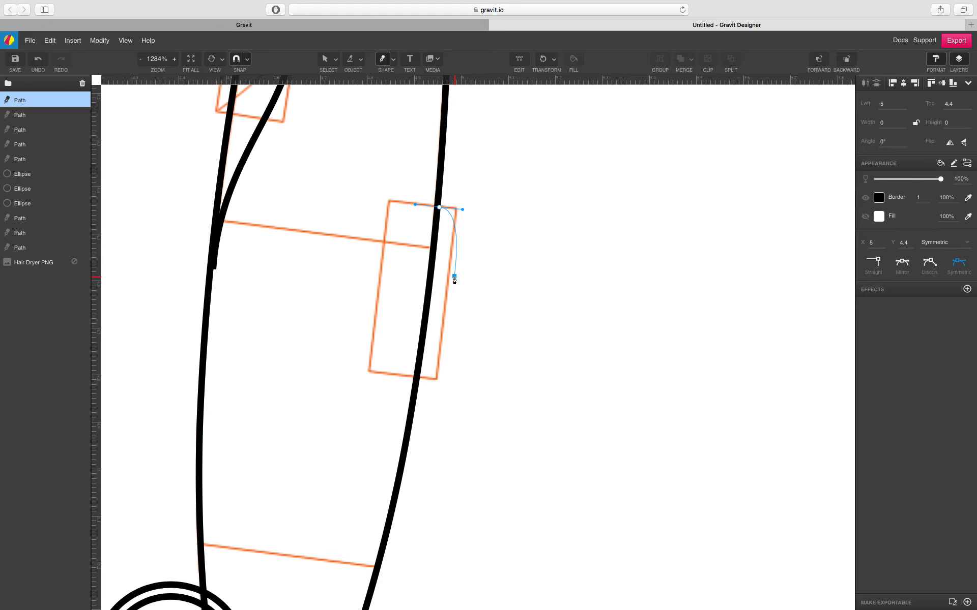
click(452, 247)
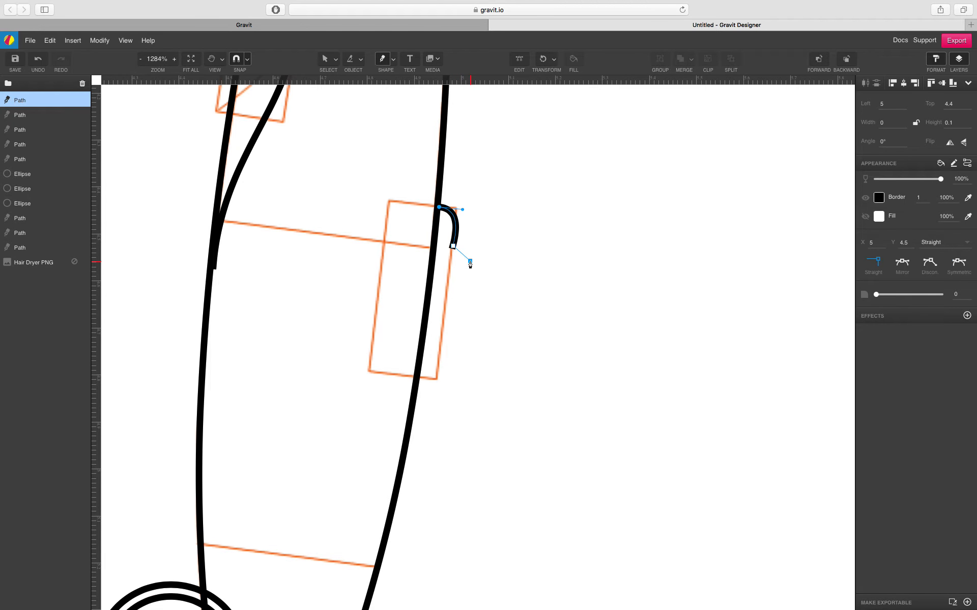
drag(468, 260, 467, 274)
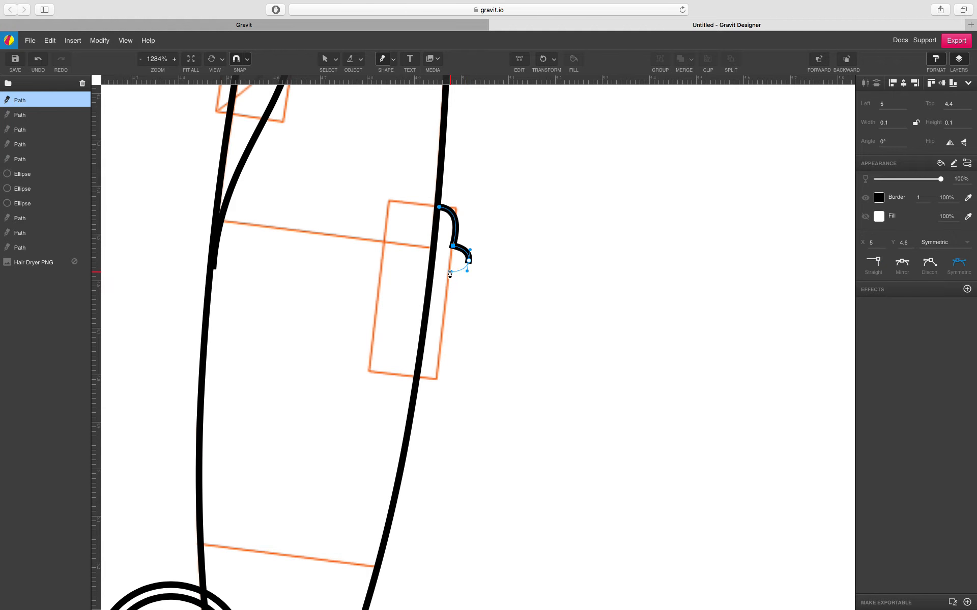
click(450, 268)
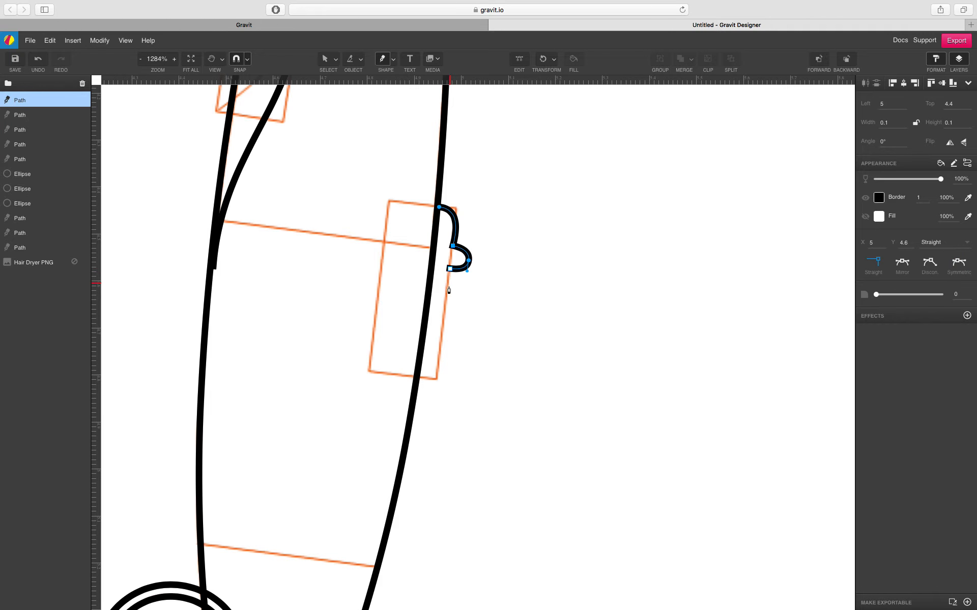
click(442, 338)
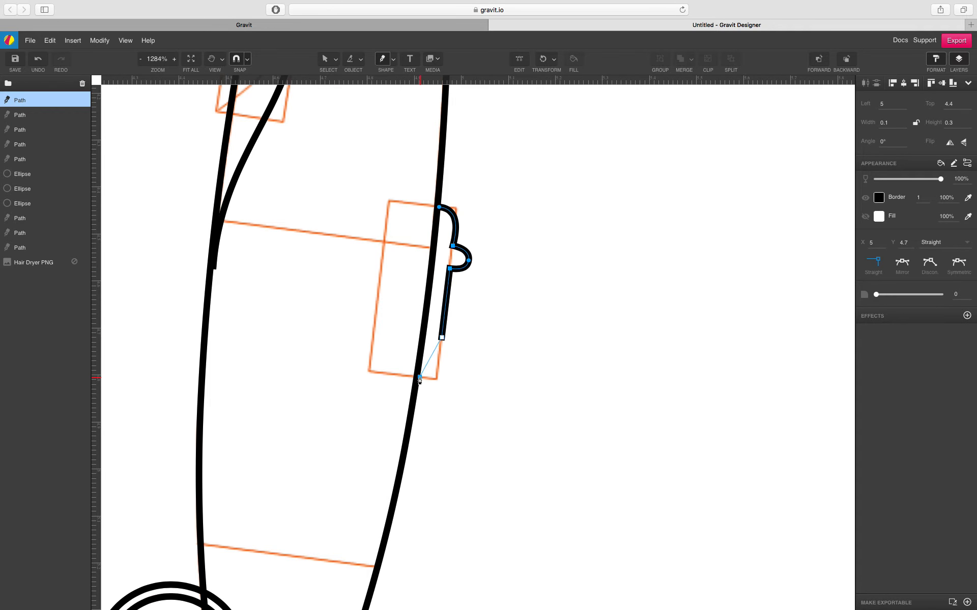
drag(420, 376, 398, 377)
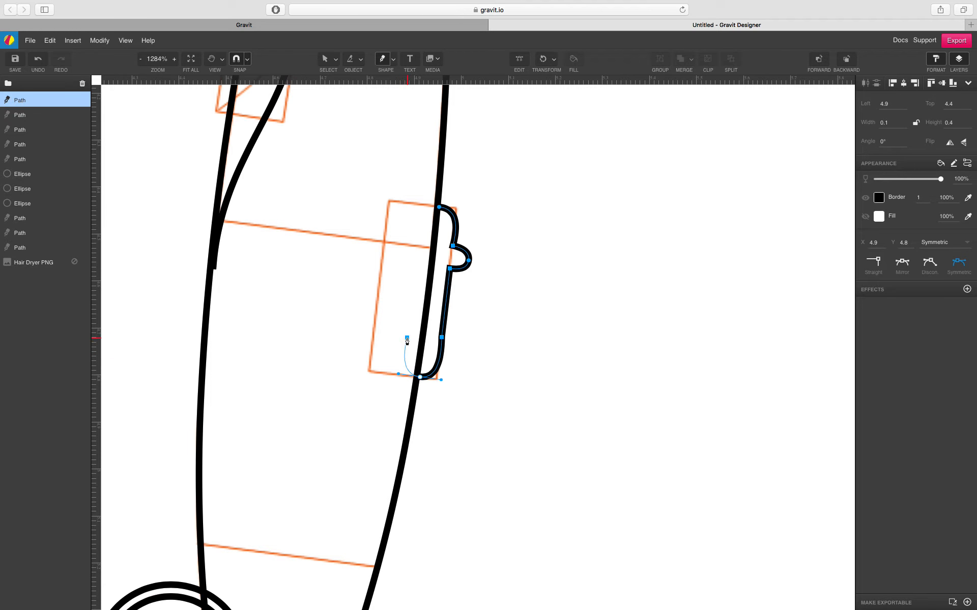
click(407, 338)
drag(407, 339, 423, 222)
click(422, 221)
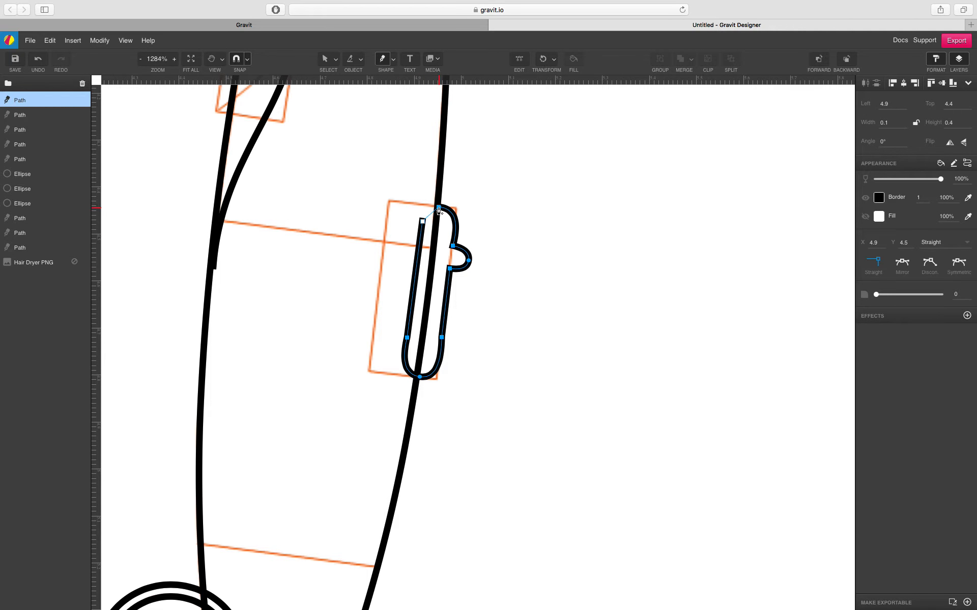
click(439, 209)
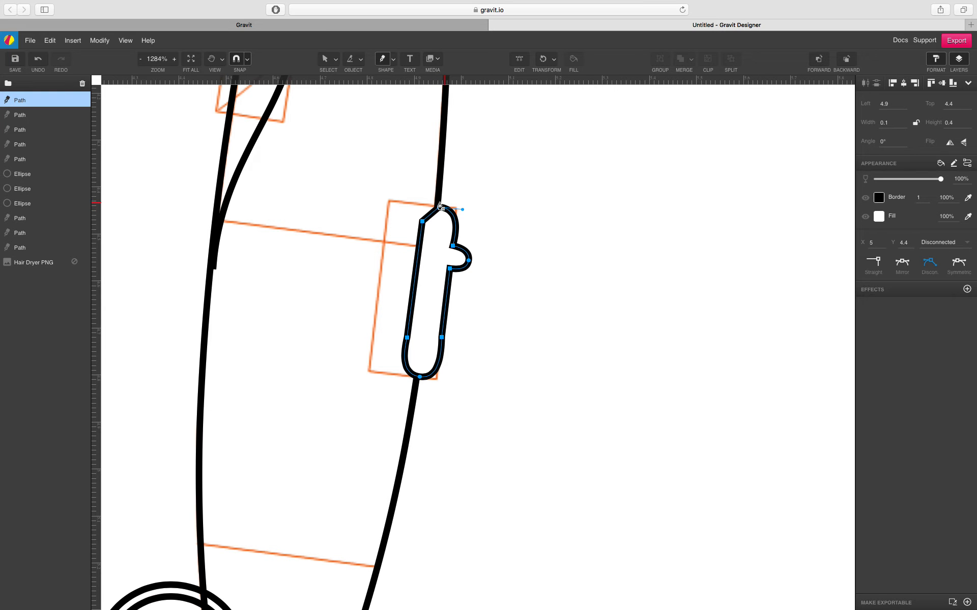
- Round the switch outline's upper end by giving its top point a Mirror joint, then switching it to Disconnected and shortening the inner-side curve handle
scroll(441, 207, down, 5)
click(333, 60)
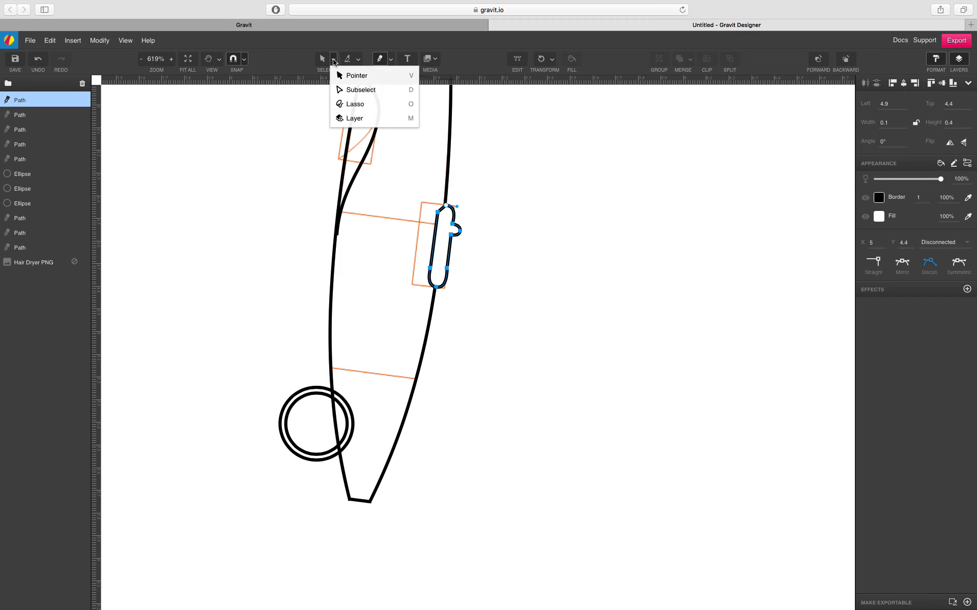
click(362, 90)
scroll(445, 205, up, 4)
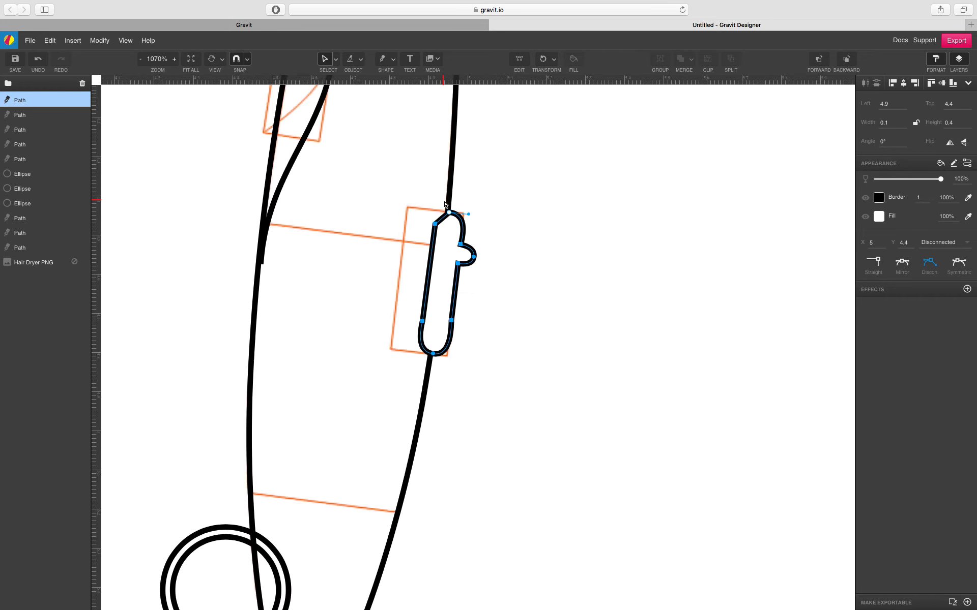
scroll(445, 205, up, 10)
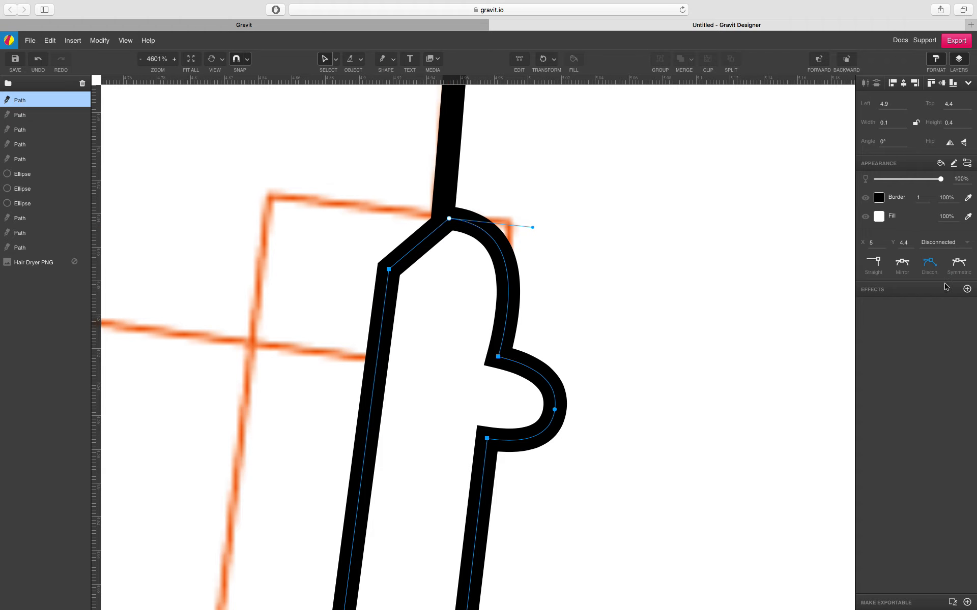
click(905, 263)
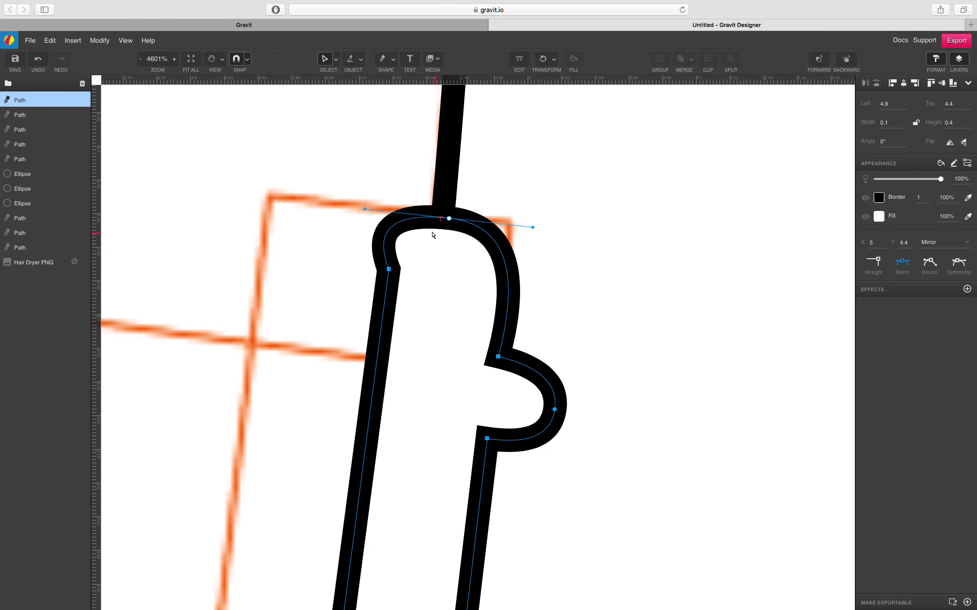
drag(362, 209, 407, 212)
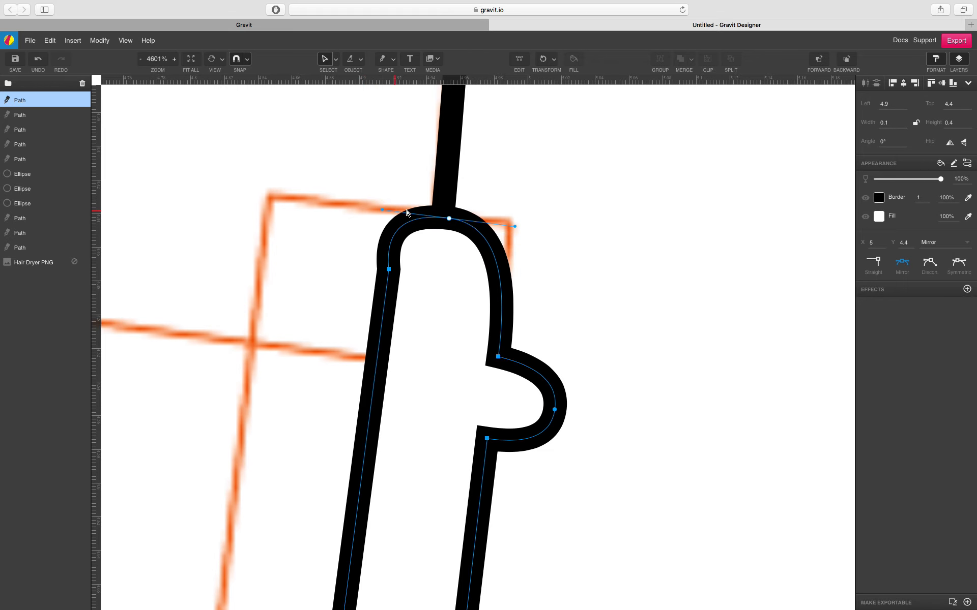
key(super+z)
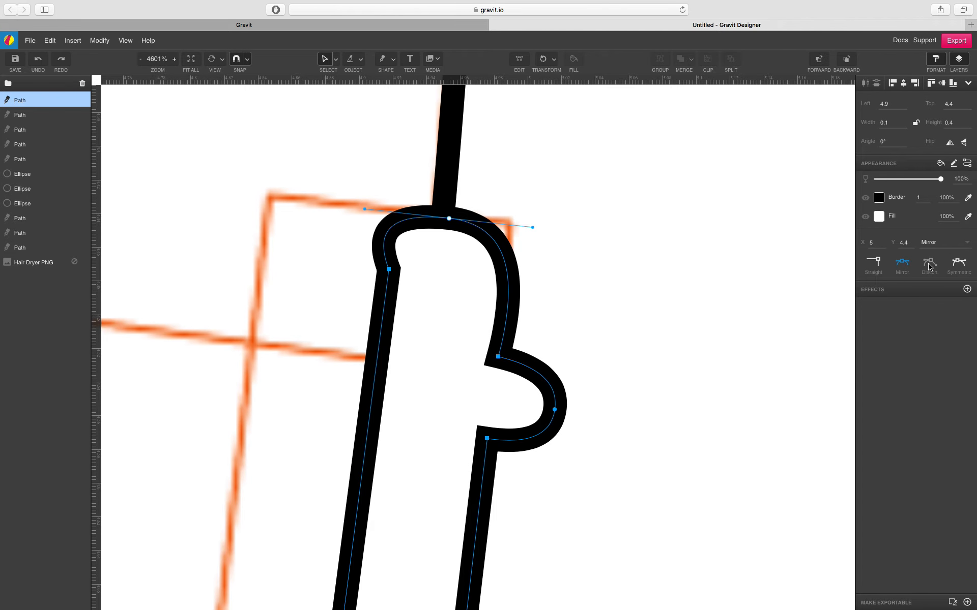
click(929, 265)
drag(366, 210, 396, 213)
scroll(363, 257, down, 5)
click(599, 294)
- Lower the upper end of the handle's nozzle-side edge slightly and extend it with a Pen curve running tangent into the body's lower edge
scroll(599, 294, down, 7)
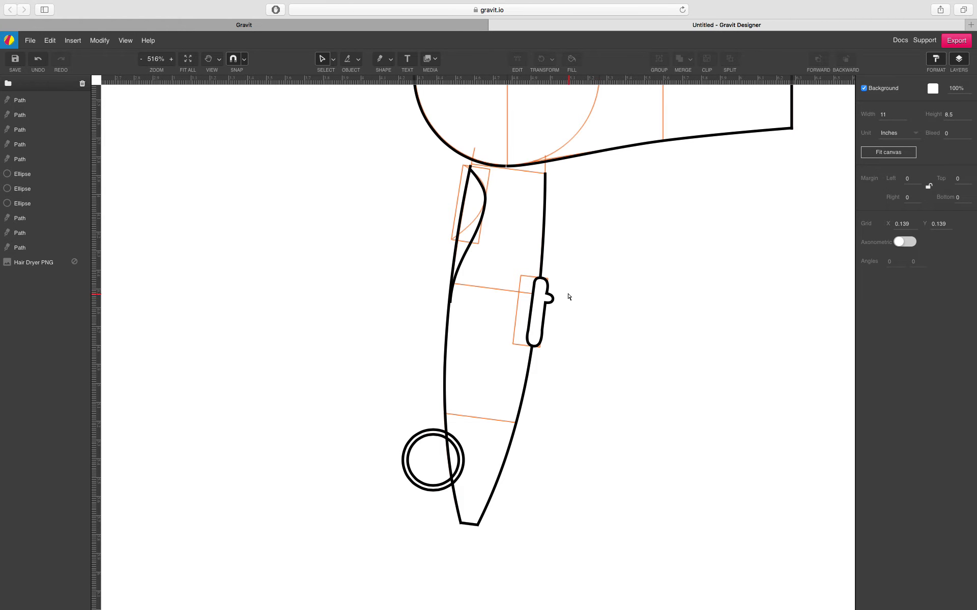
scroll(425, 285, down, 1)
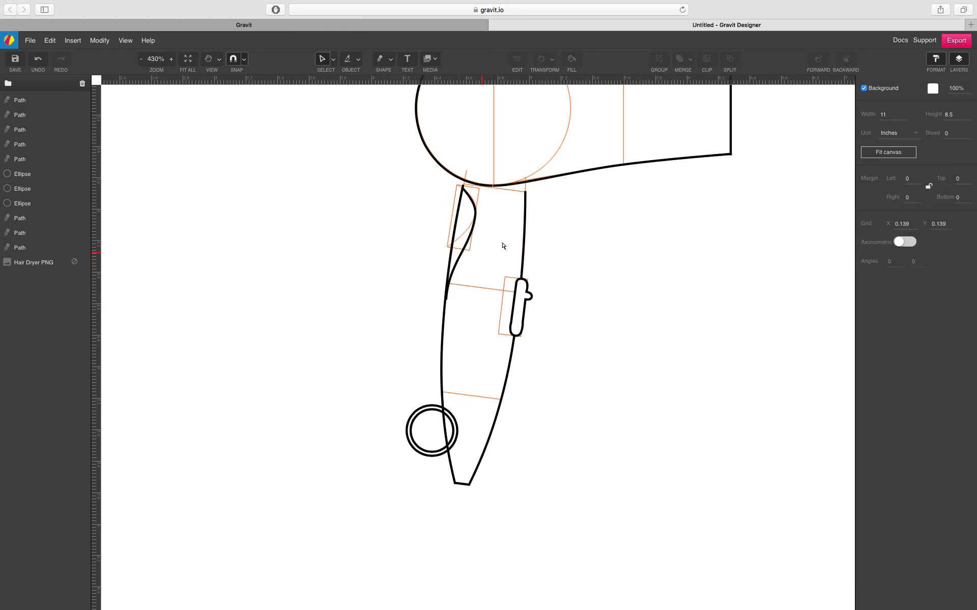
key(space)
drag(619, 210, 598, 250)
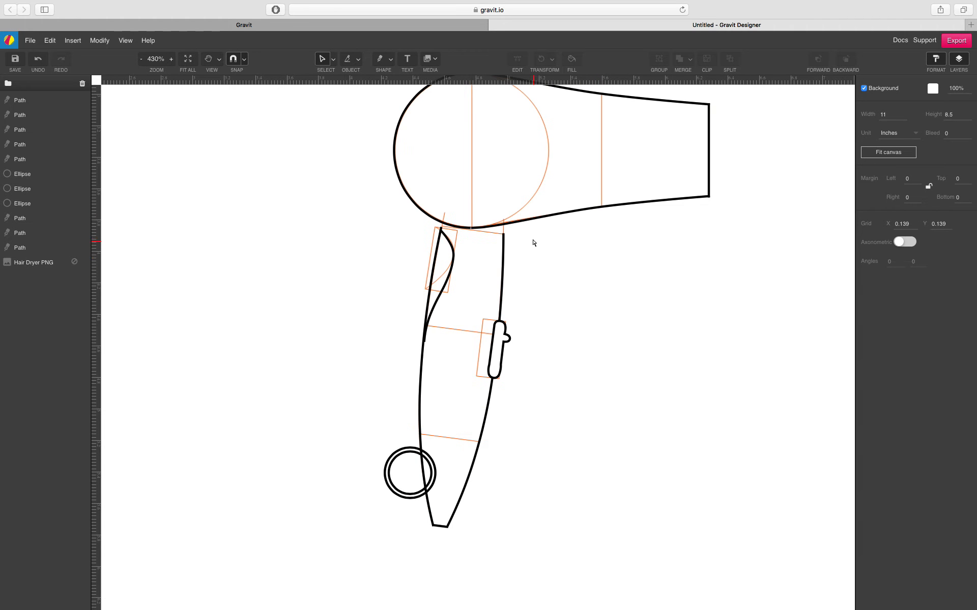
scroll(522, 239, up, 4)
scroll(522, 242, up, 2)
click(465, 230)
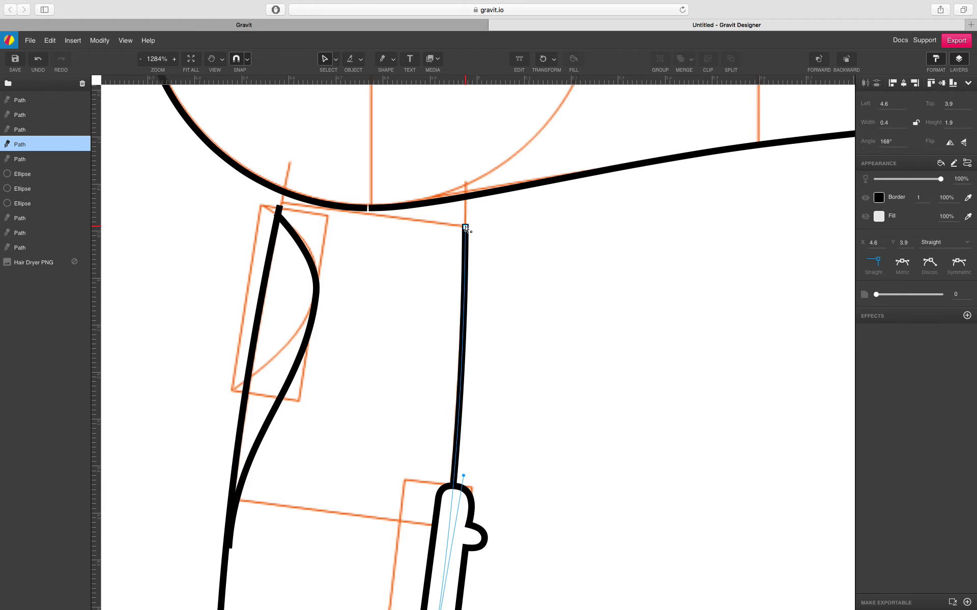
drag(465, 227, 466, 254)
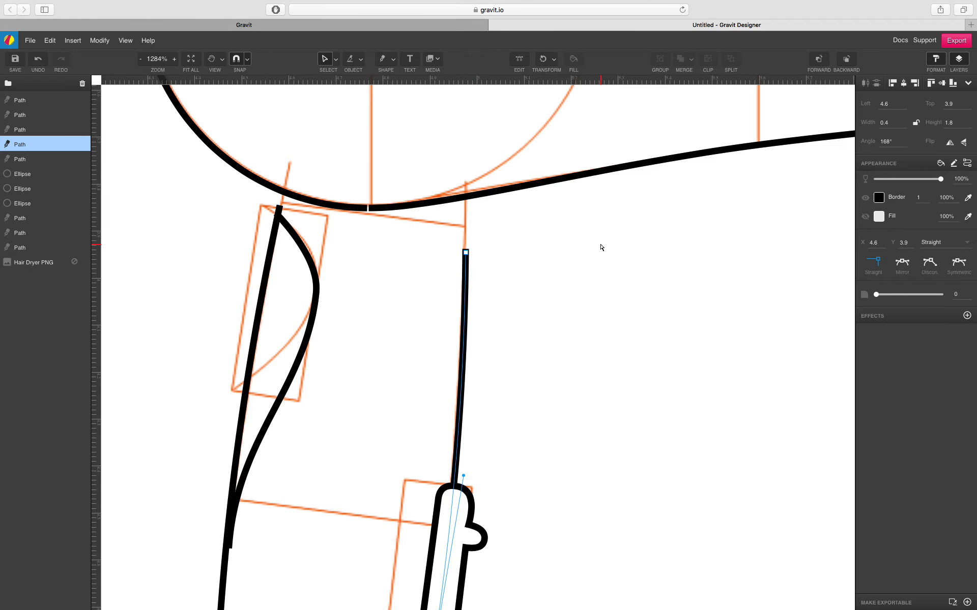
key(p)
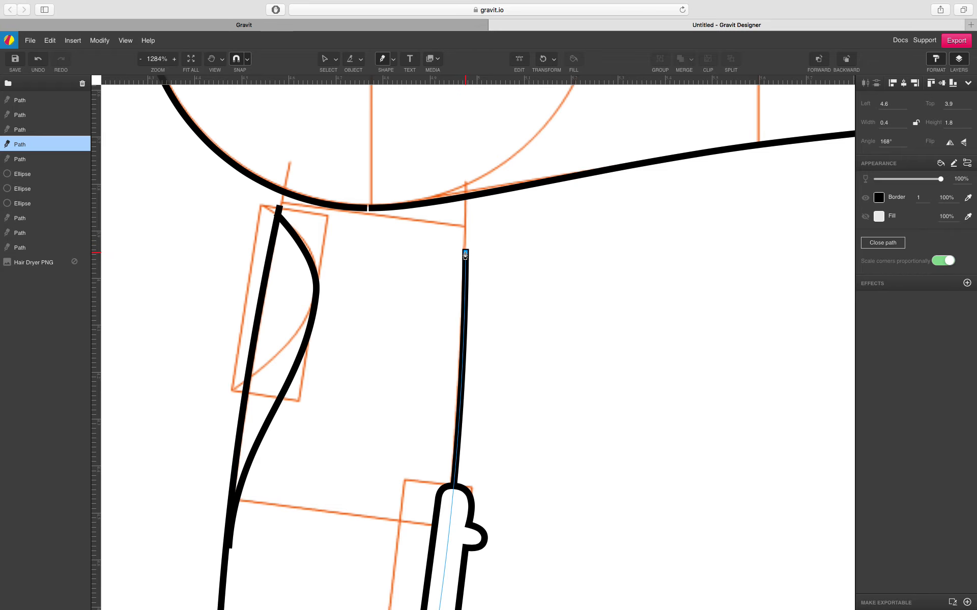
mouse_move(465, 256)
mouse_down()
mouse_move(488, 218)
mouse_move(569, 200)
mouse_move(533, 191)
mouse_move(538, 185)
mouse_move(612, 169)
mouse_up()
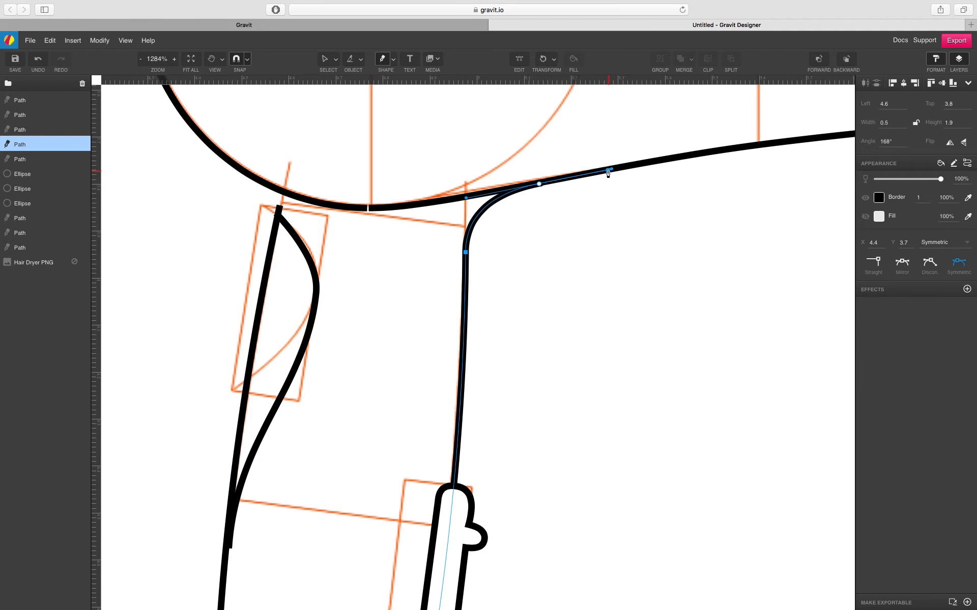
key(Escape)
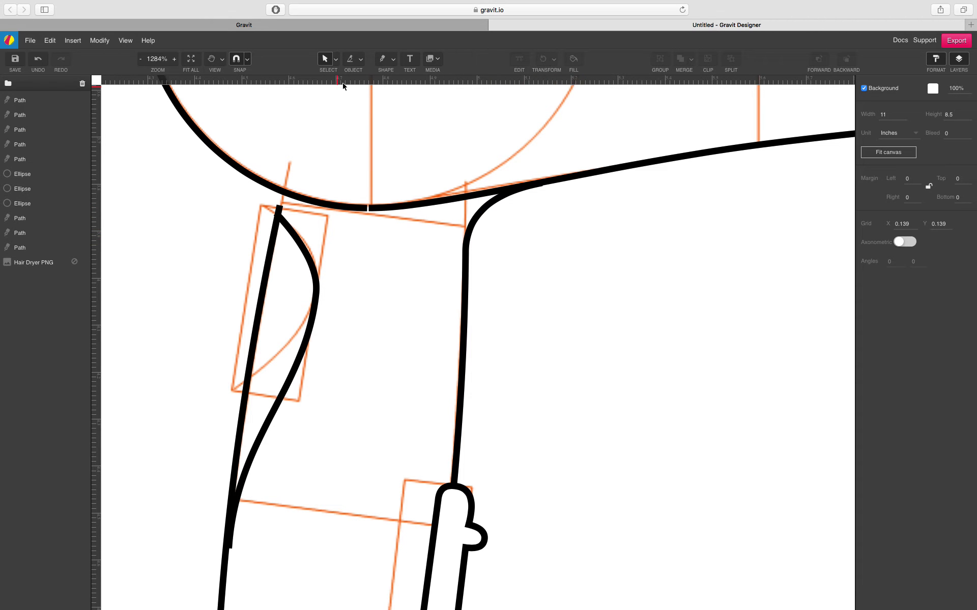
- Smooth the joint between the nozzle-side edge and its connecting curve, starting from a Mirror joint and adjusting both curve handles into a rounded fillet
click(336, 59)
click(350, 90)
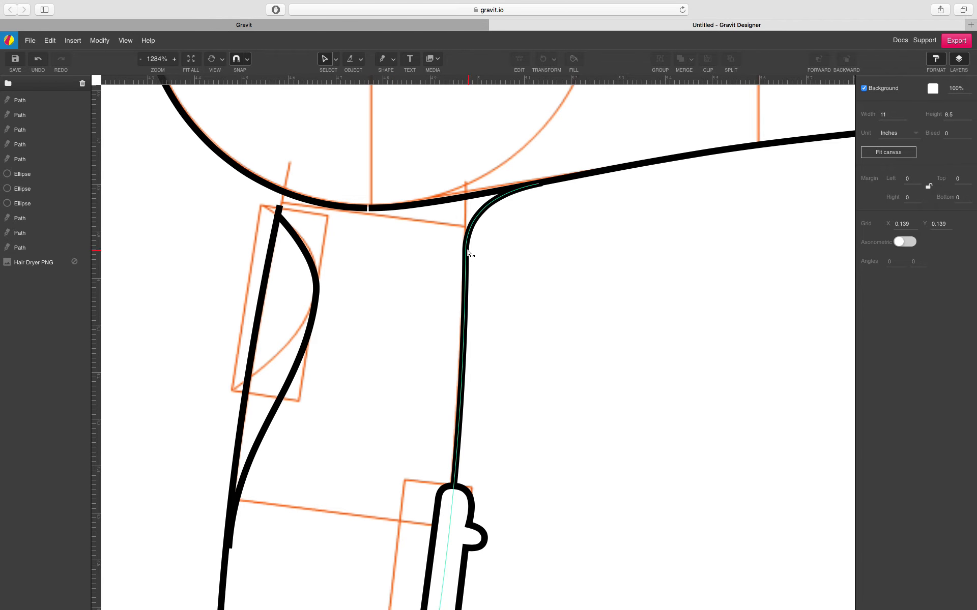
click(468, 253)
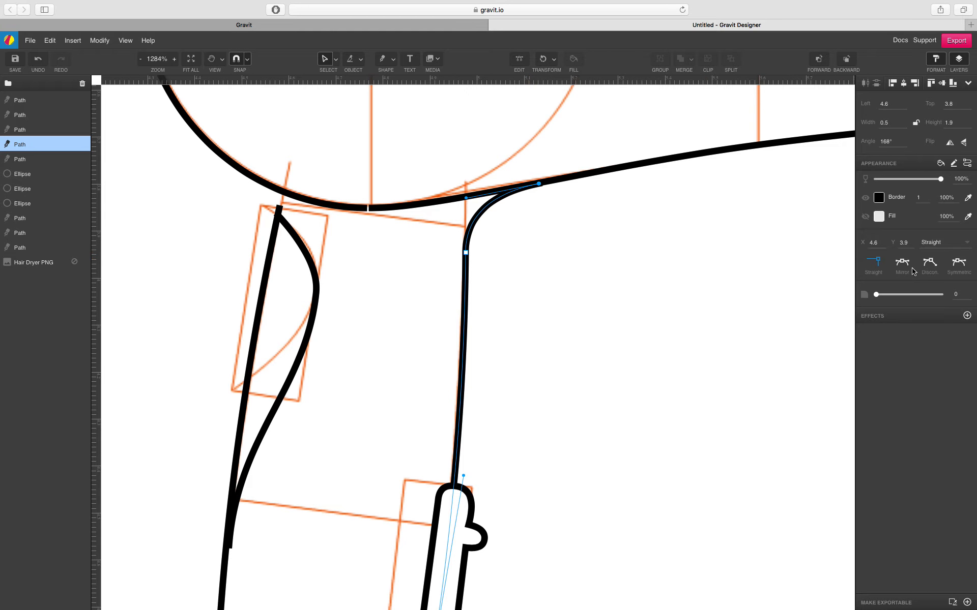
click(905, 266)
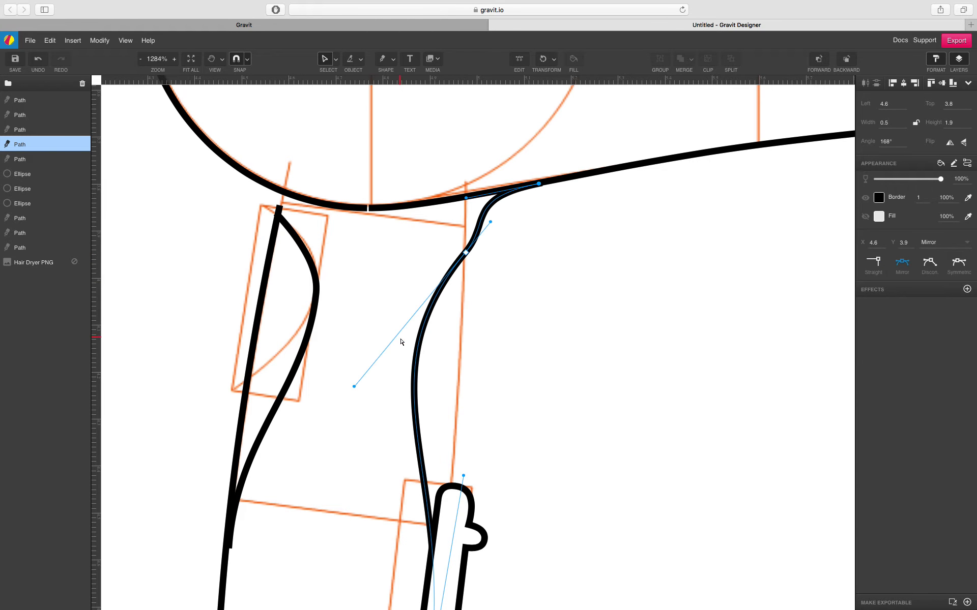
drag(359, 388, 459, 364)
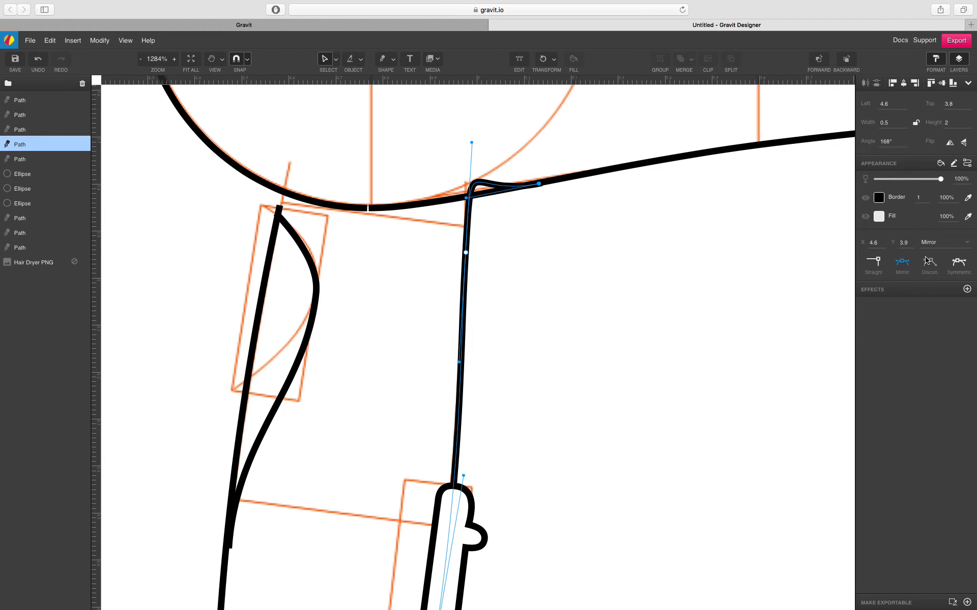
click(960, 263)
mouse_move(472, 145)
mouse_down()
mouse_move(478, 211)
mouse_move(488, 217)
mouse_move(454, 218)
mouse_move(488, 214)
mouse_move(536, 240)
mouse_up()
click(536, 239)
scroll(560, 247, down, 5)
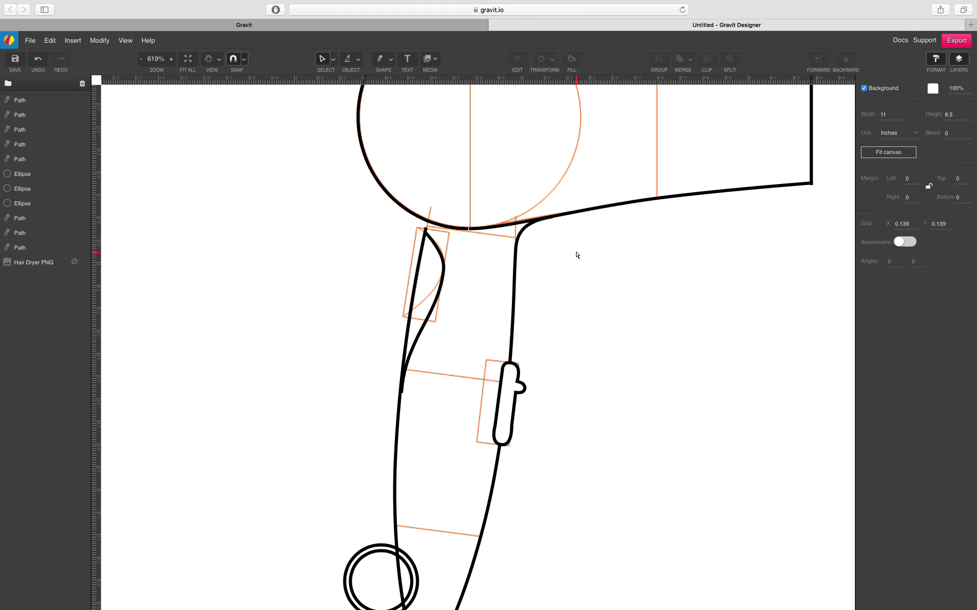
- Lower the upper end of the handle's ring-side edge slightly and extend it with a Pen curve meeting the body's round outline tangentially
scroll(393, 226, up, 4)
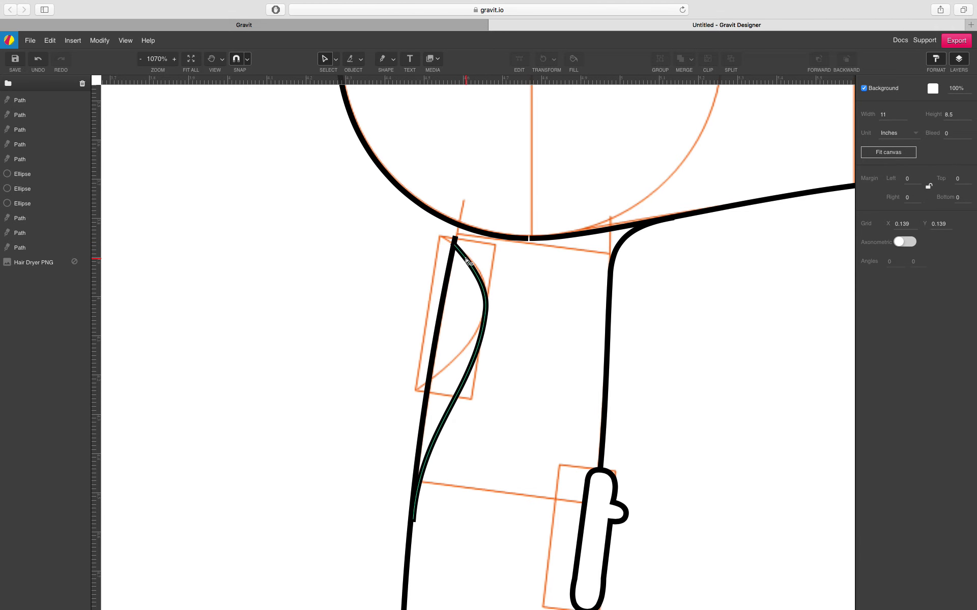
click(460, 246)
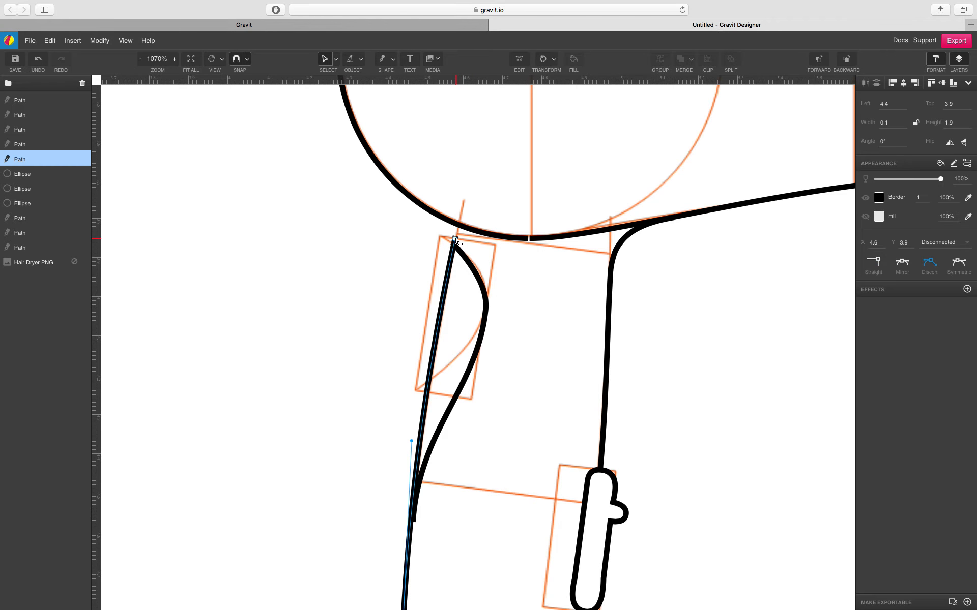
drag(455, 240, 449, 268)
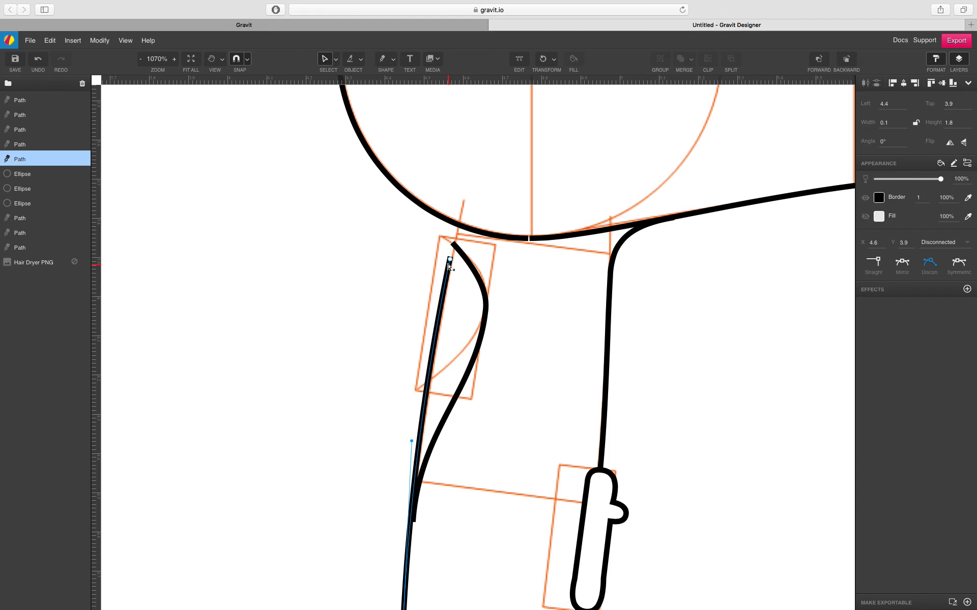
key(p)
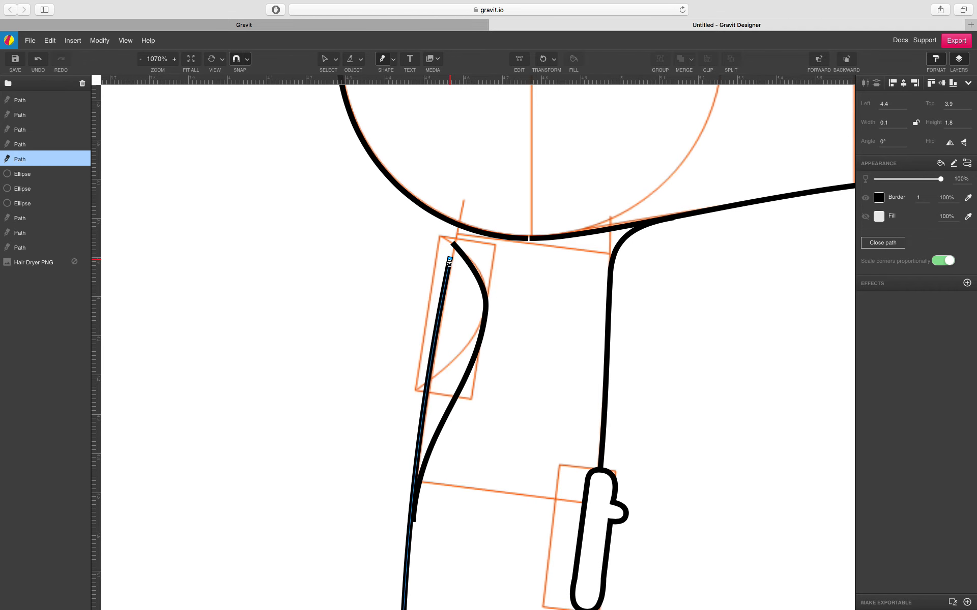
drag(450, 261, 374, 165)
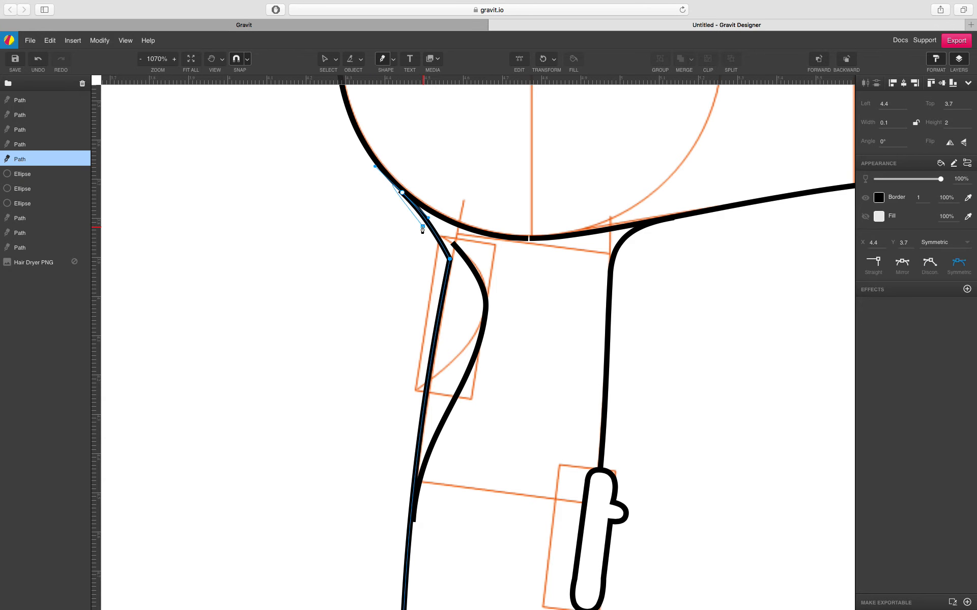
key(Escape)
key(Escape)
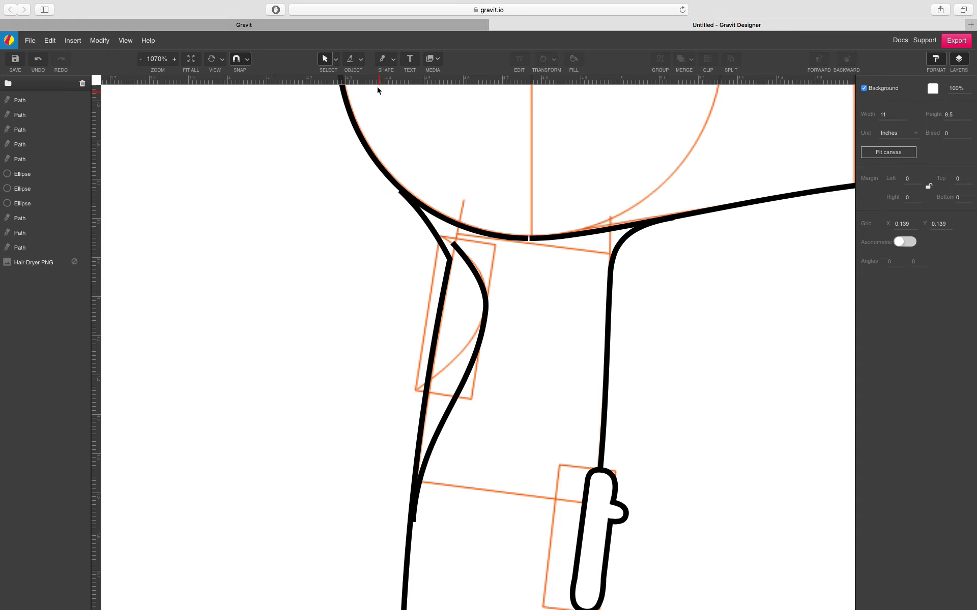
- Round the joint between the handle's ring-side edge and its connecting curve with a Symmetric joint and shortened curve handles
click(338, 61)
click(339, 88)
click(449, 262)
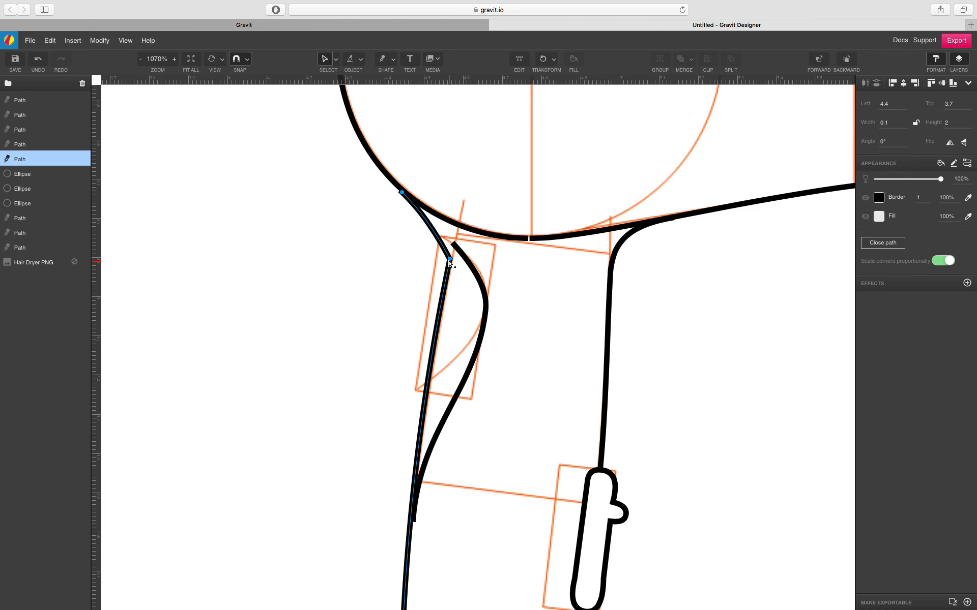
click(450, 261)
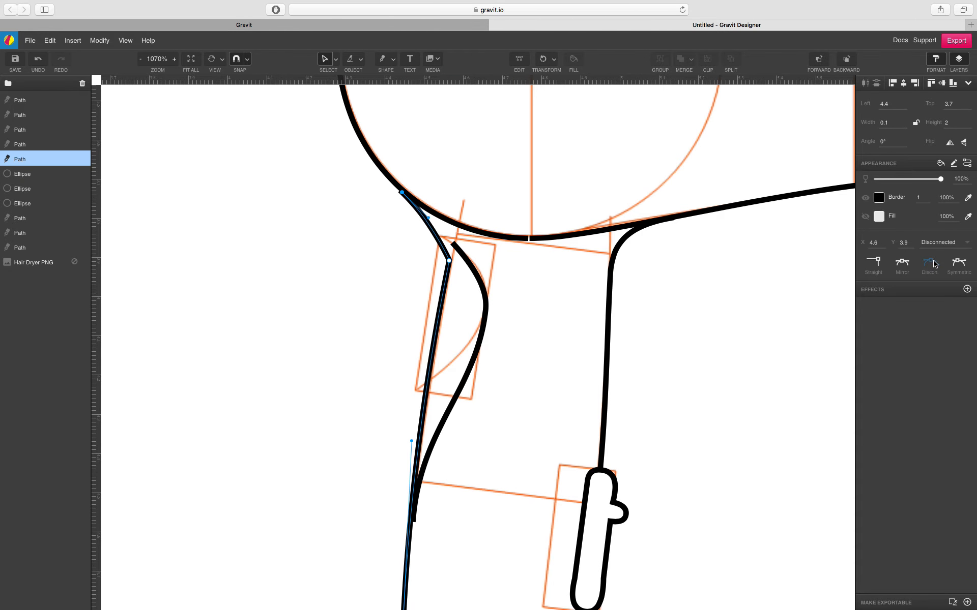
click(958, 262)
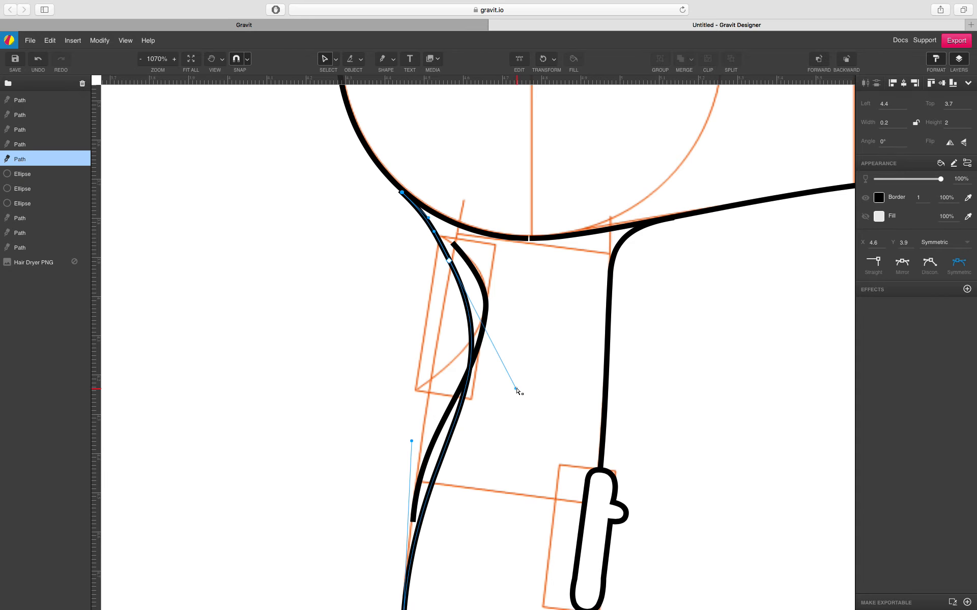
drag(516, 390, 449, 297)
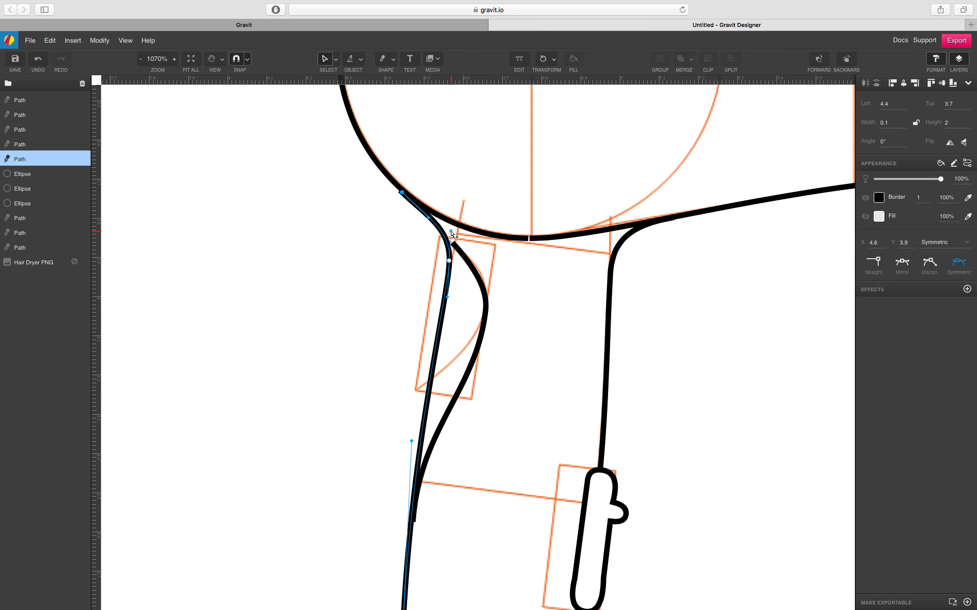
- Move the upper end of the curved grip line inside the handle onto the ring-side connecting curve
click(454, 247)
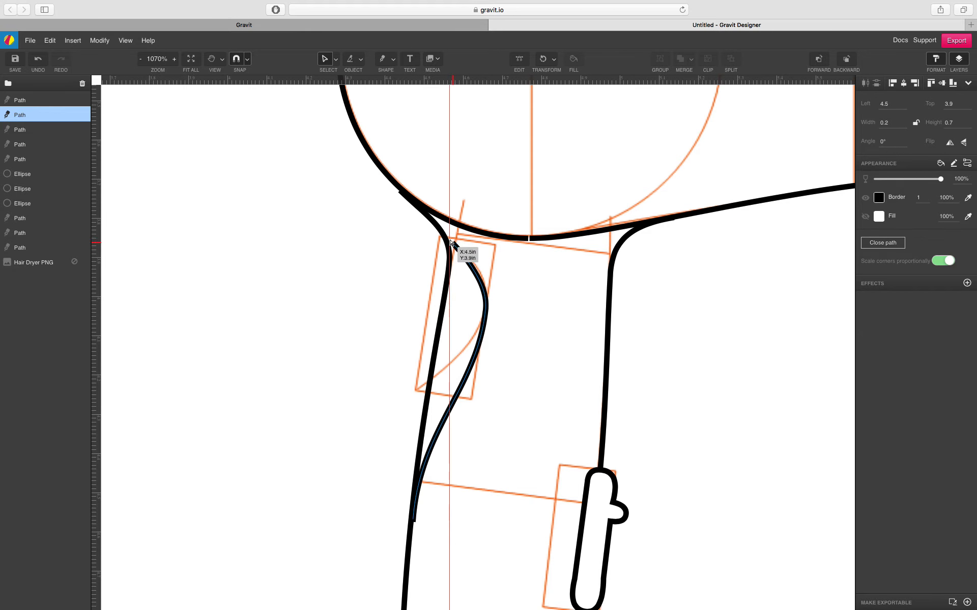
drag(455, 248, 437, 222)
key(super+z)
click(354, 313)
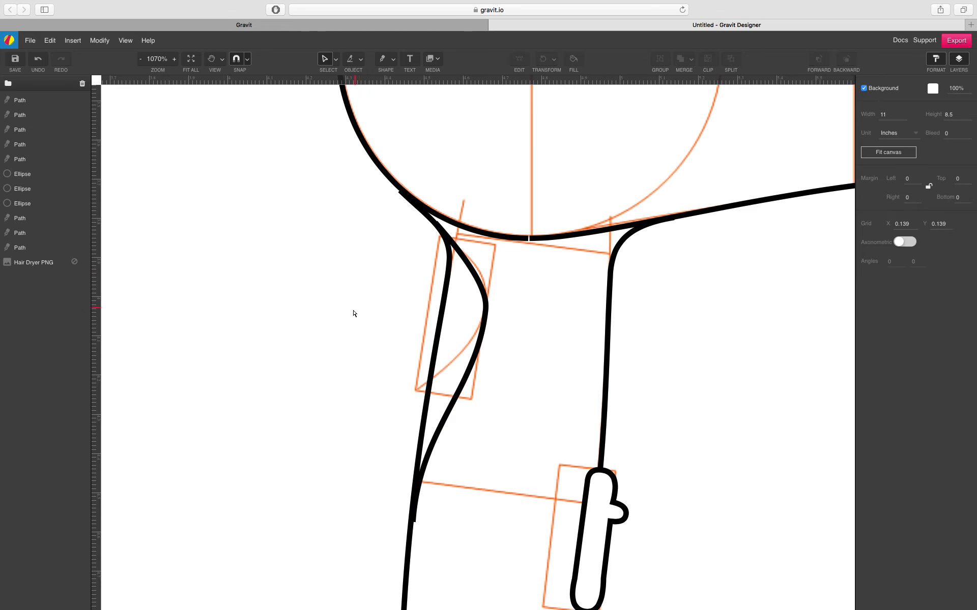
- Trace the slanted seam across the lower handle with a straight line about 0.4 in wide between both handle edges
scroll(354, 314, down, 6)
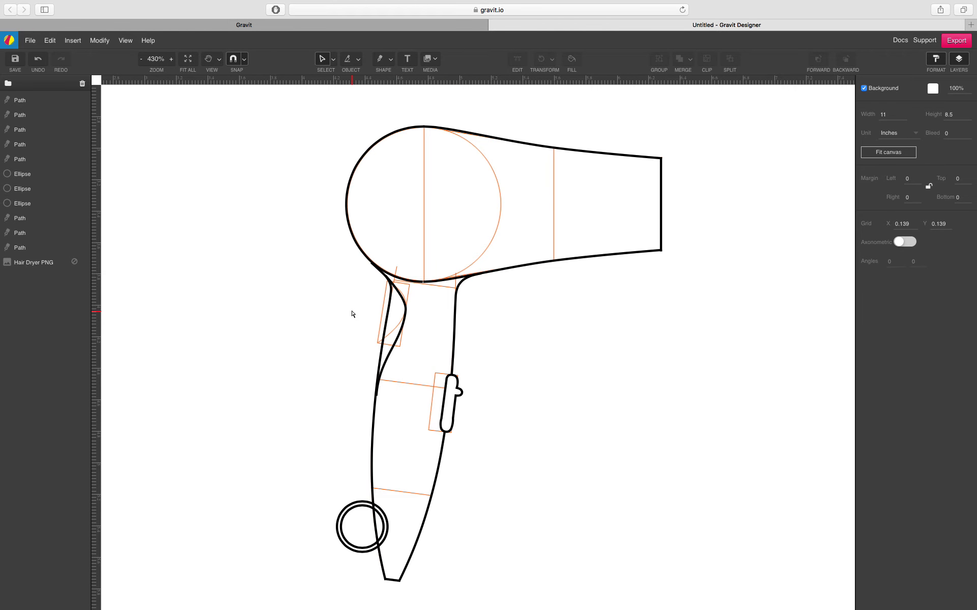
scroll(352, 314, down, 2)
scroll(353, 313, up, 3)
scroll(353, 313, down, 4)
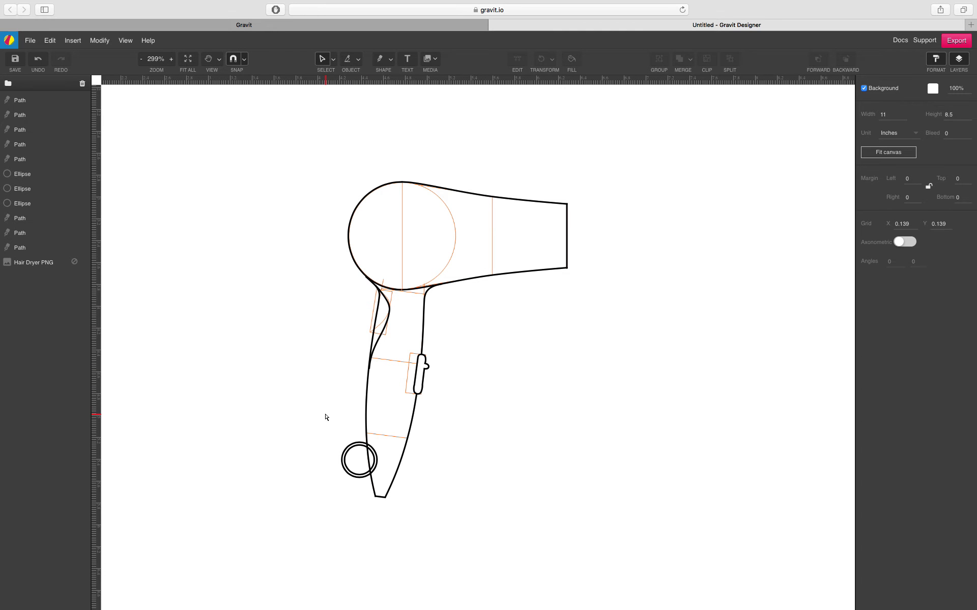
scroll(359, 488, up, 5)
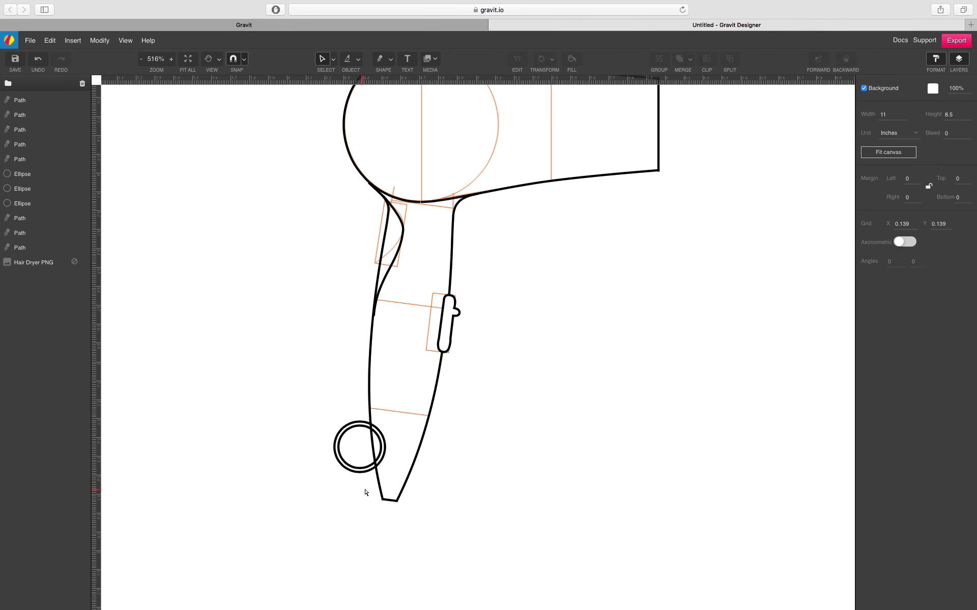
key(l)
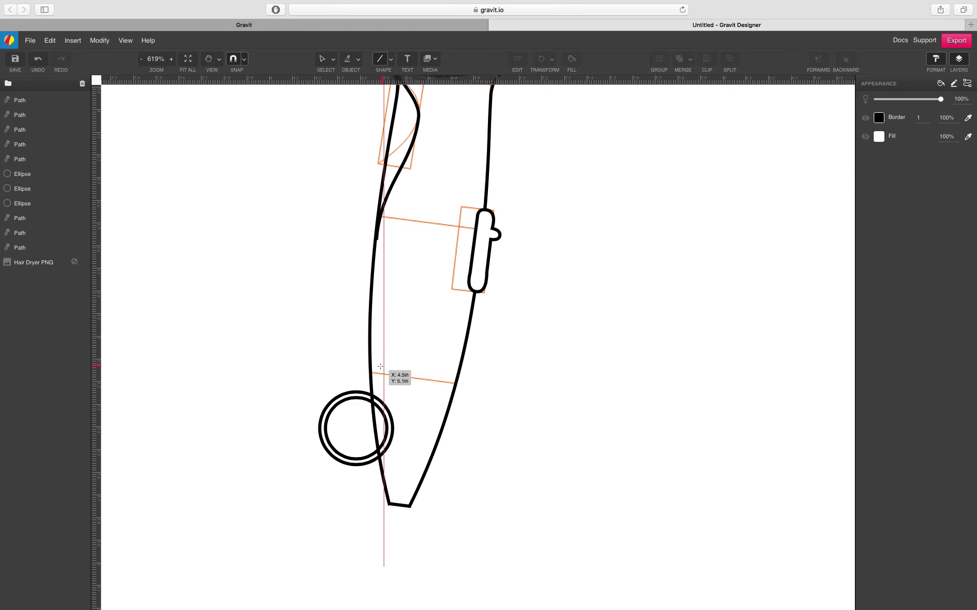
drag(370, 373, 455, 383)
scroll(341, 448, up, 4)
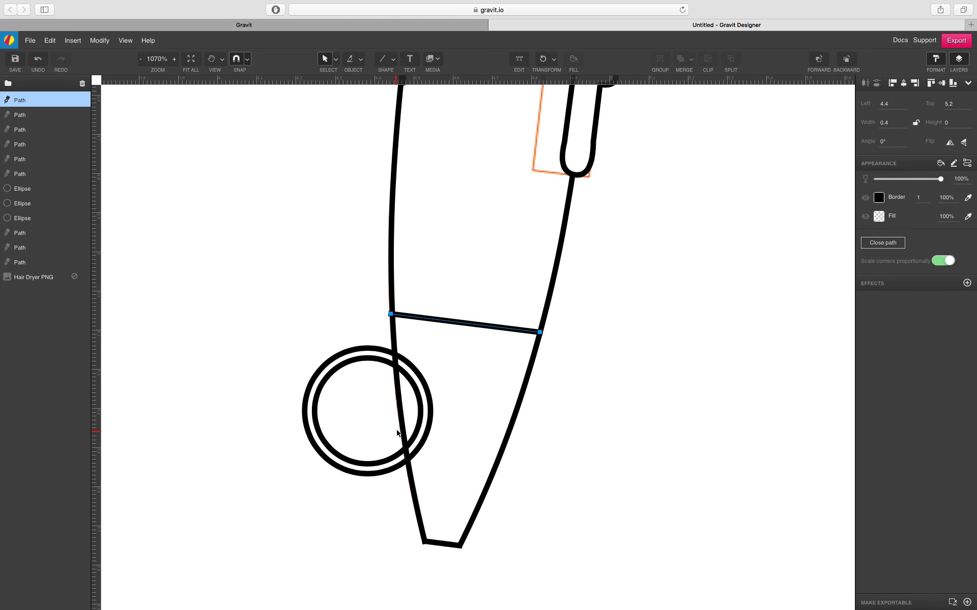
scroll(396, 433, up, 2)
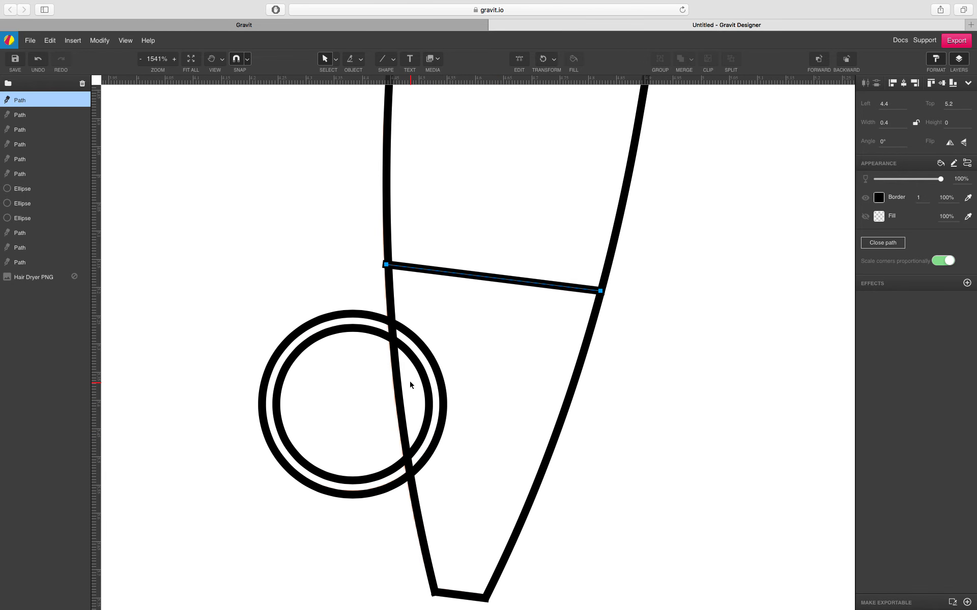
scroll(318, 387, down, 5)
click(272, 342)
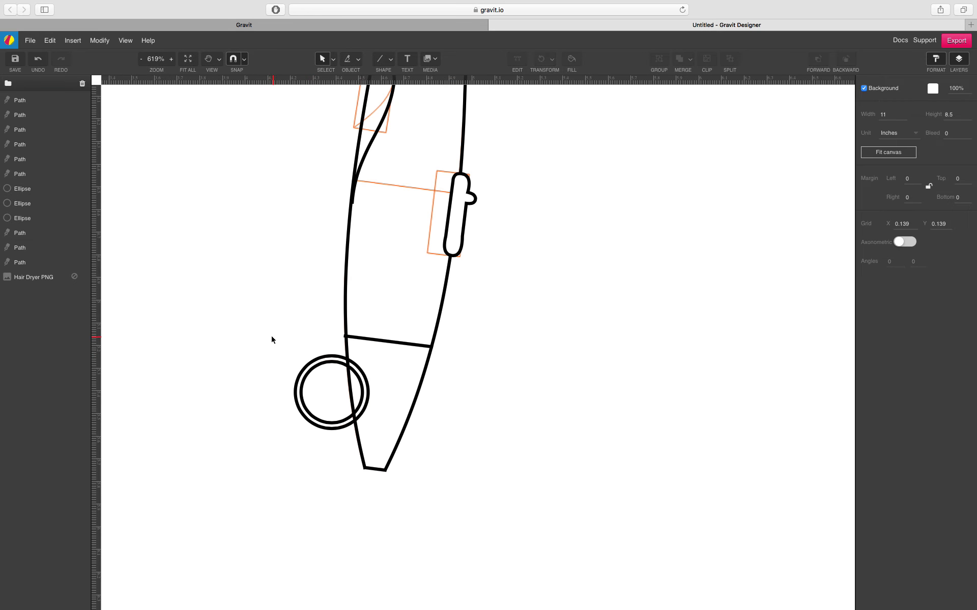
scroll(272, 342, down, 7)
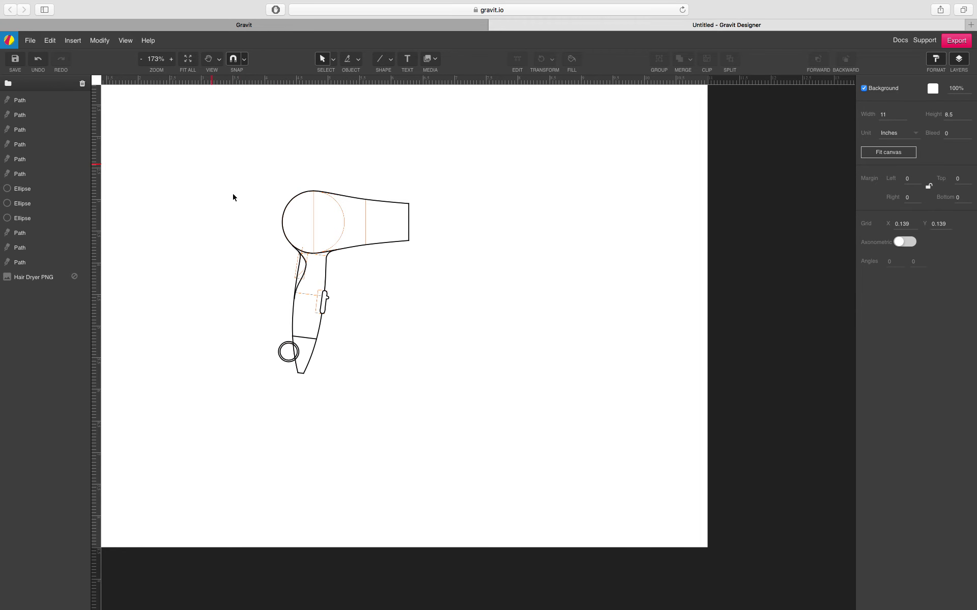
drag(211, 162, 497, 407)
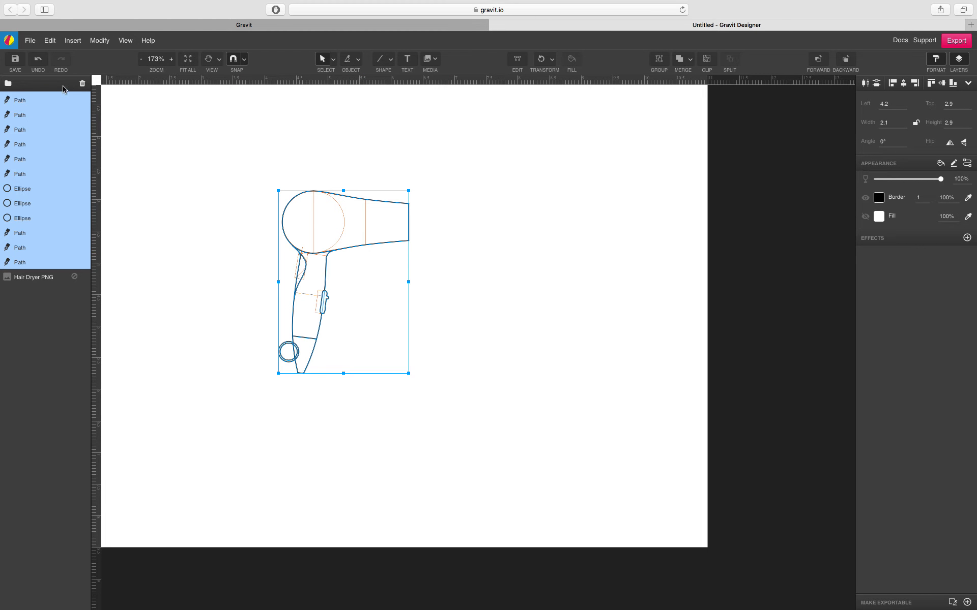
scroll(41, 118, up, 1)
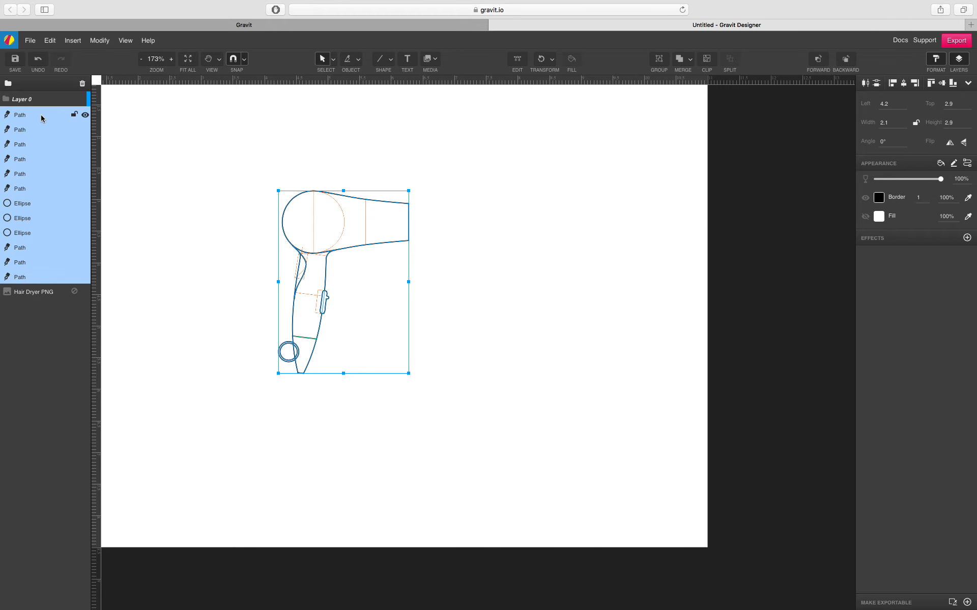
click(56, 100)
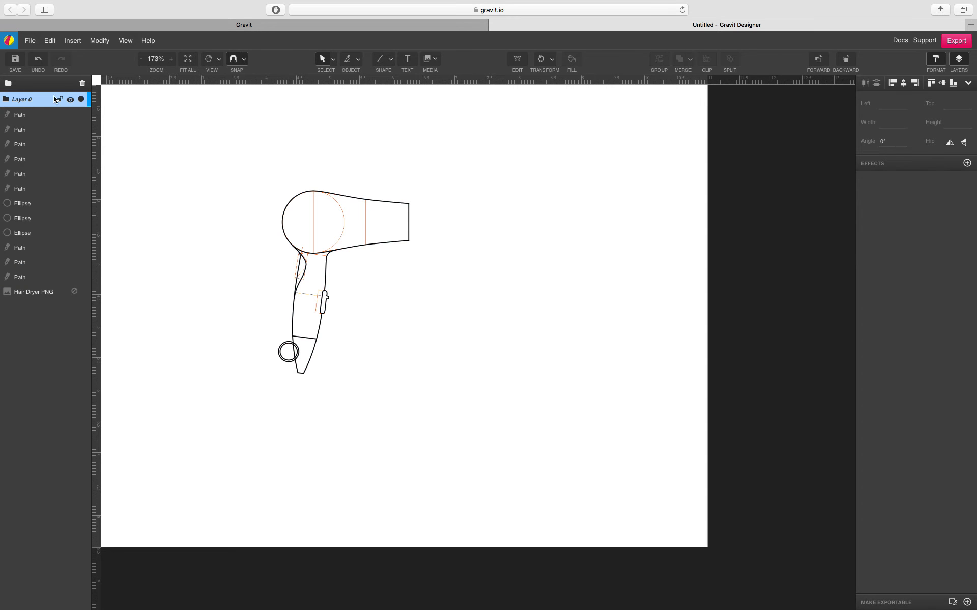
click(82, 85)
- Group all traced hair dryer paths and place a duplicate of the group beside the original, at Left 7.2 in
drag(242, 158, 506, 422)
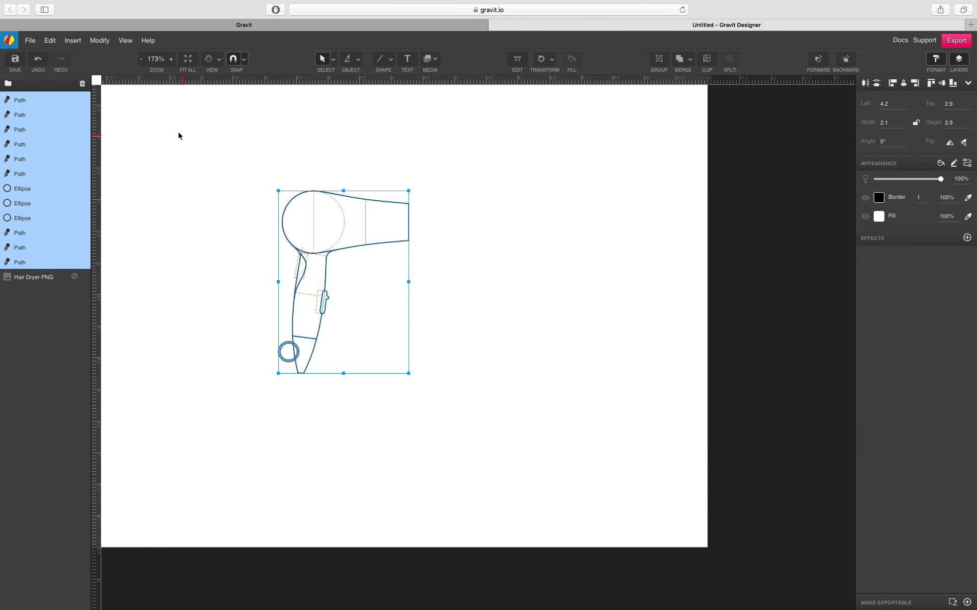
click(51, 41)
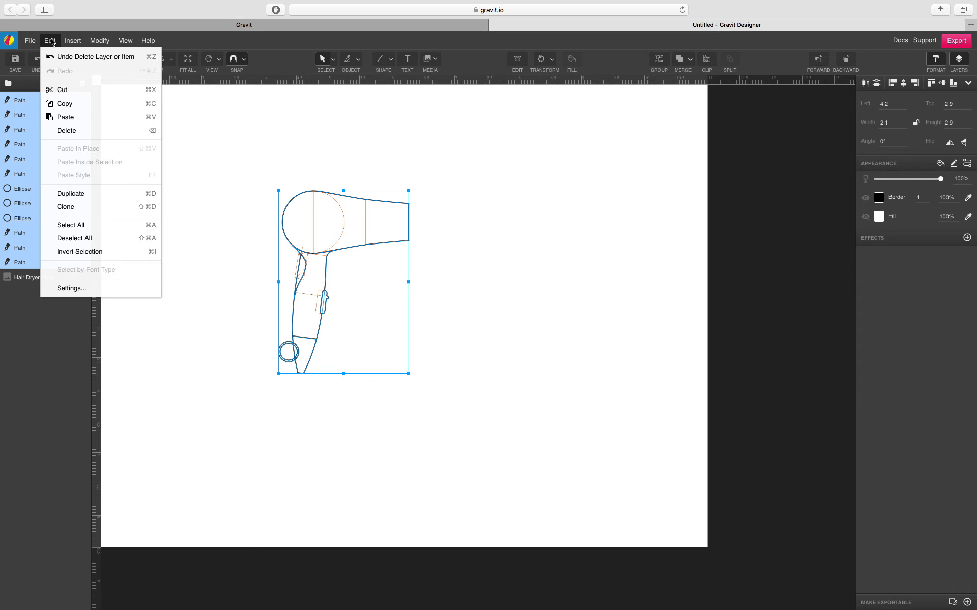
mouse_move(105, 41)
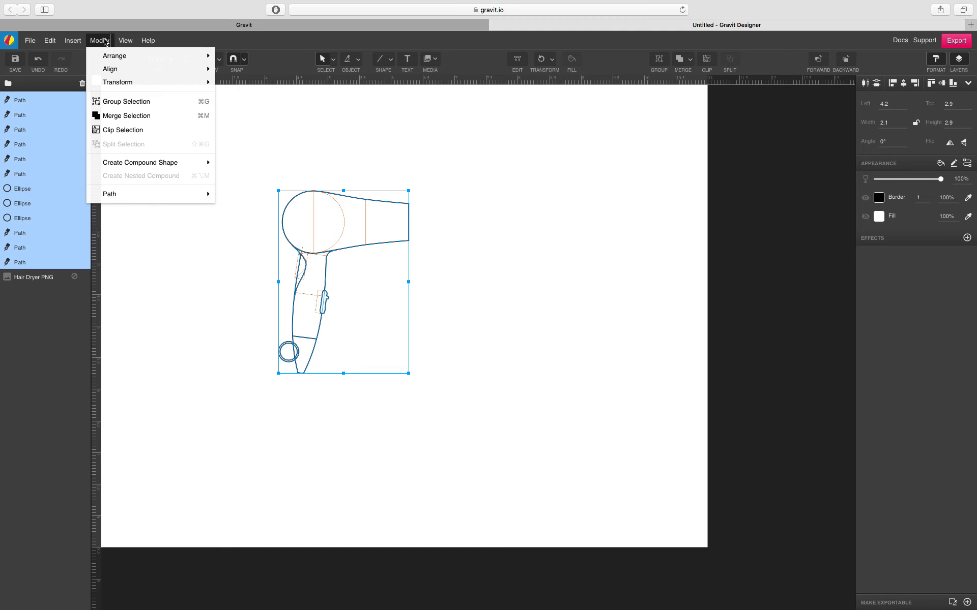
click(134, 103)
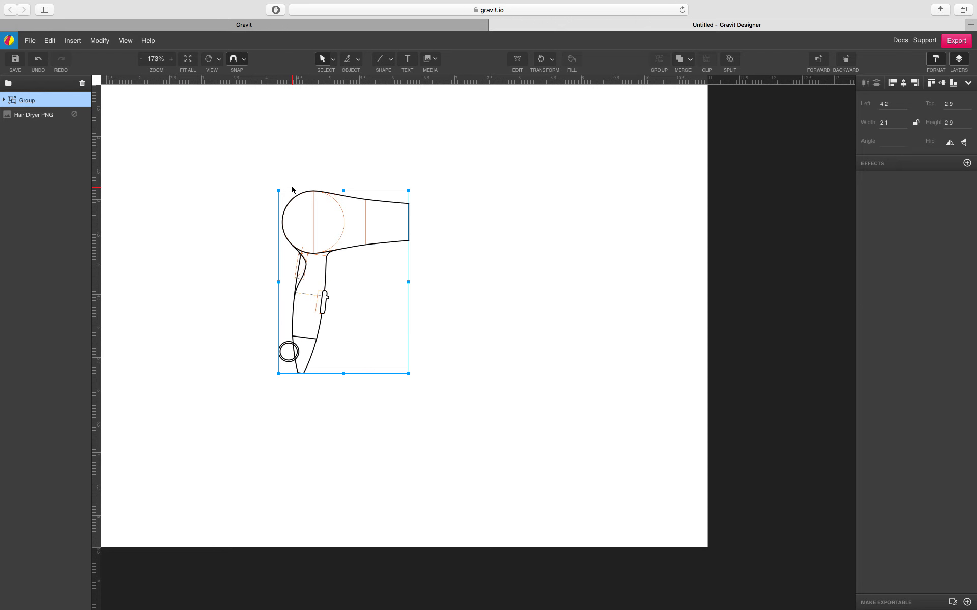
drag(333, 253, 519, 253)
click(572, 136)
- Split the duplicated hair dryer group back into its separate paths and ellipses
scroll(498, 356, up, 5)
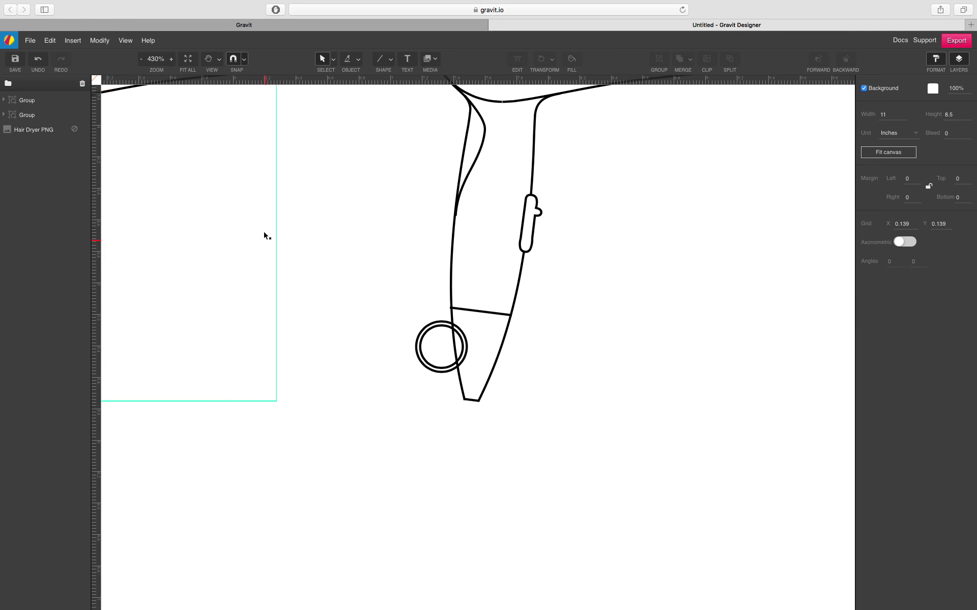
click(453, 287)
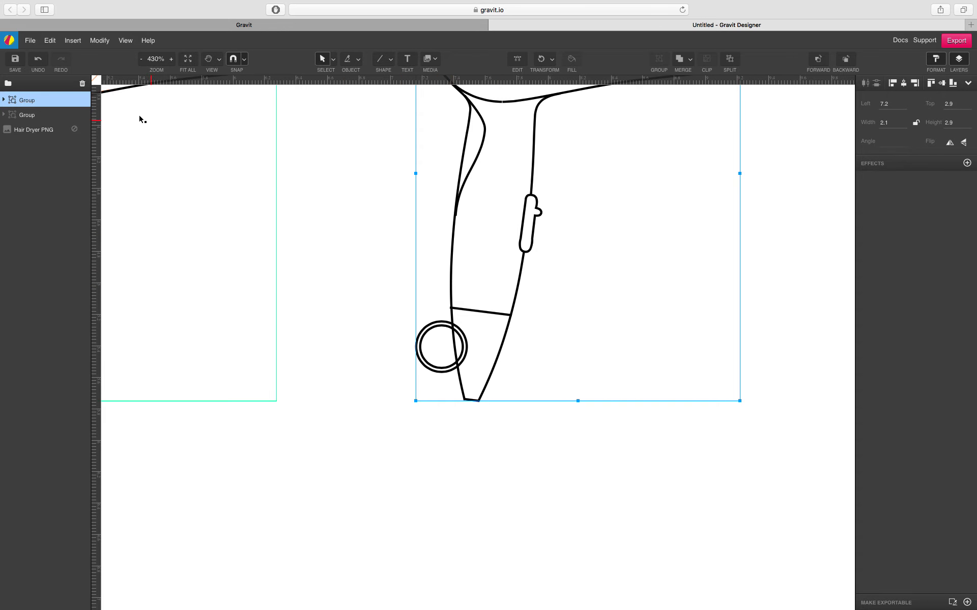
click(99, 40)
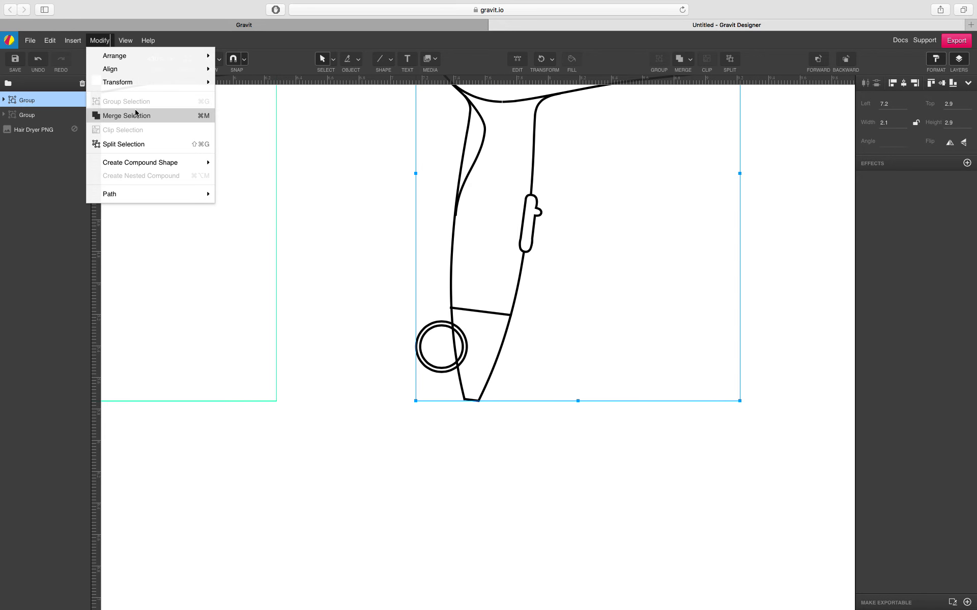
click(731, 61)
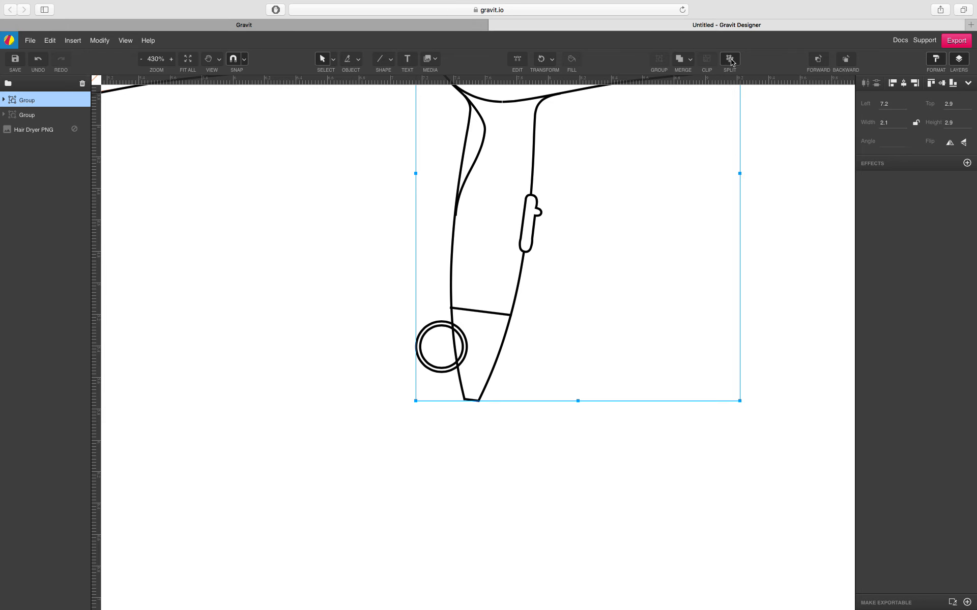
click(770, 163)
- Cut the duplicate's outer ring into two paths with the Knife, slicing along the handle edge that crosses it
scroll(464, 341, up, 5)
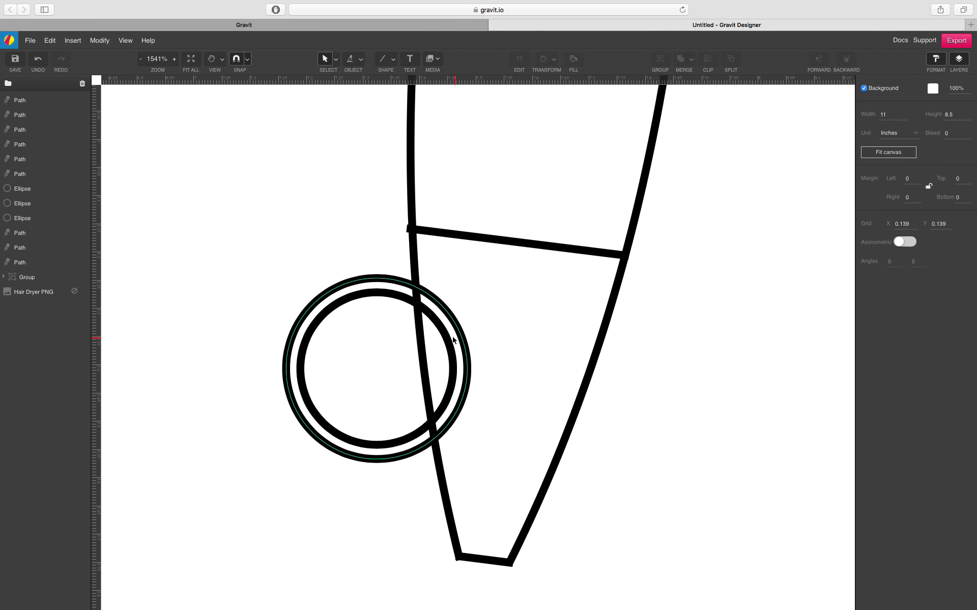
click(419, 340)
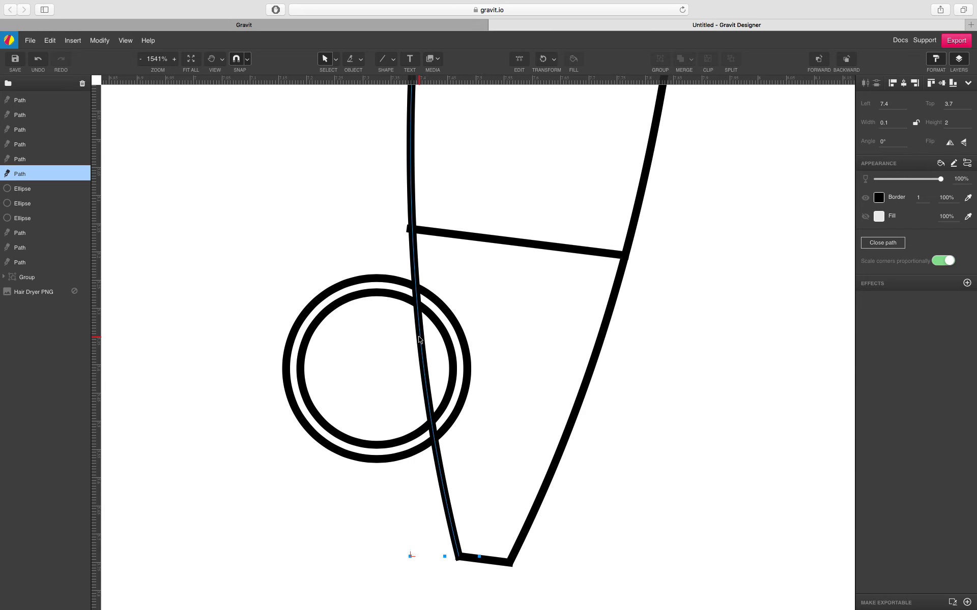
click(441, 329)
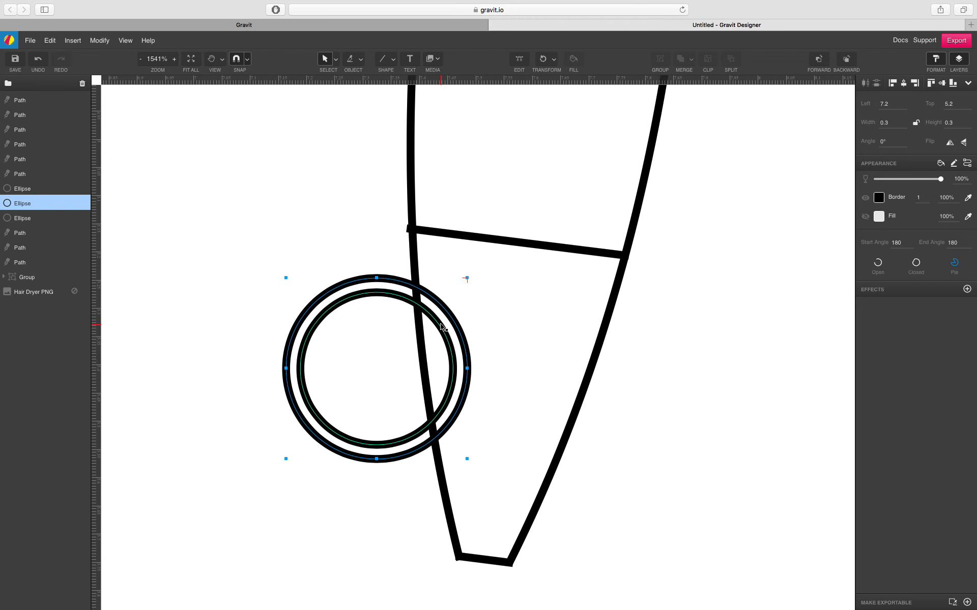
click(361, 59)
click(374, 76)
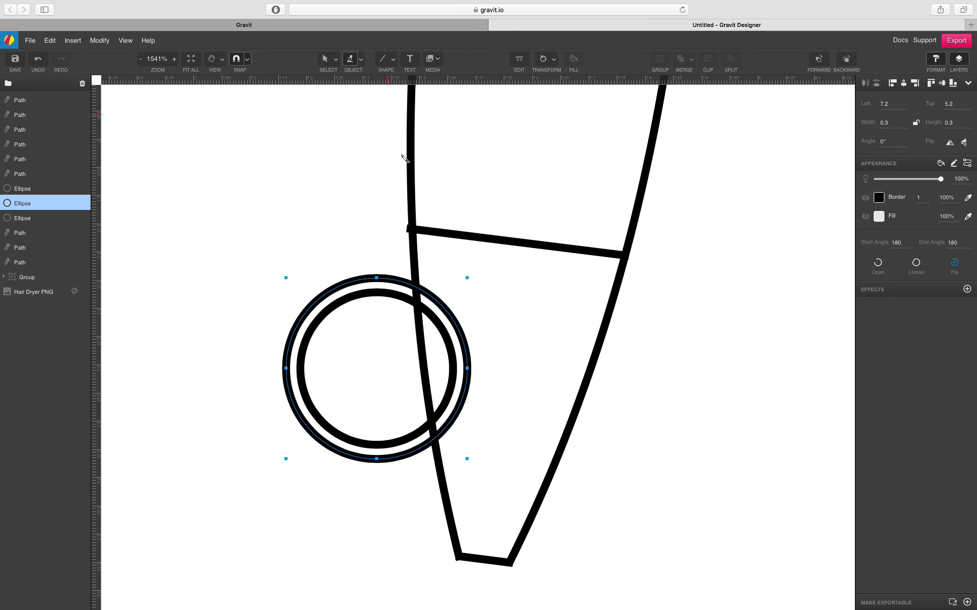
scroll(427, 306, down, 3)
scroll(435, 313, up, 5)
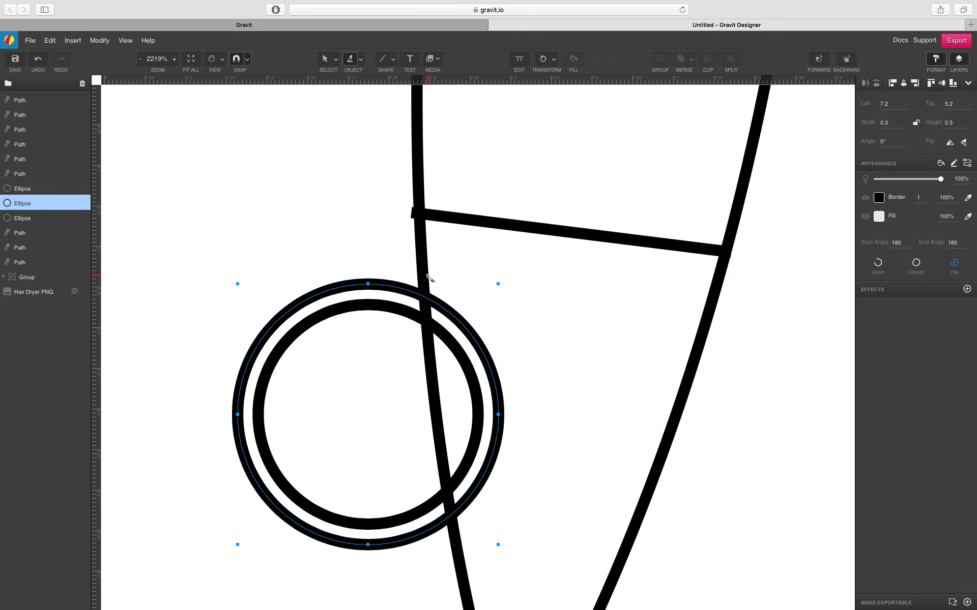
mouse_move(426, 275)
mouse_down()
mouse_move(473, 508)
mouse_move(459, 534)
mouse_up()
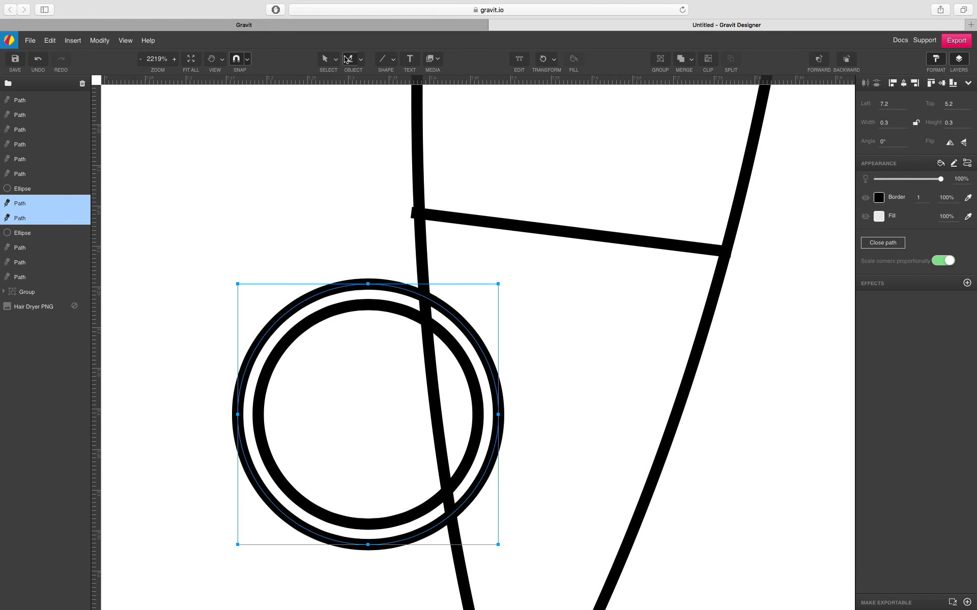
click(325, 59)
click(360, 240)
- Give the outer ring's arc inside the handle a dashed border with dash 2 and gap 2
click(427, 315)
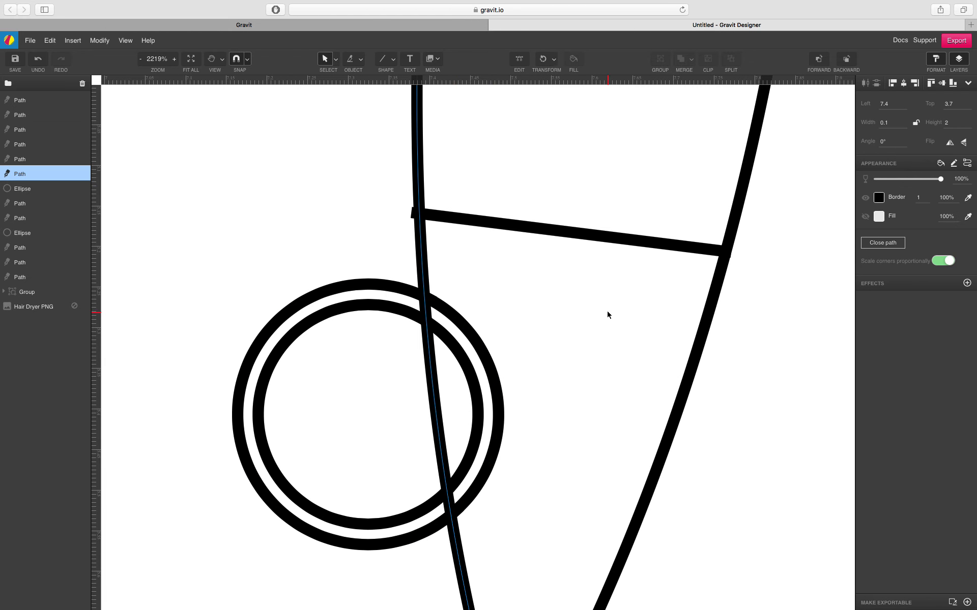
click(473, 331)
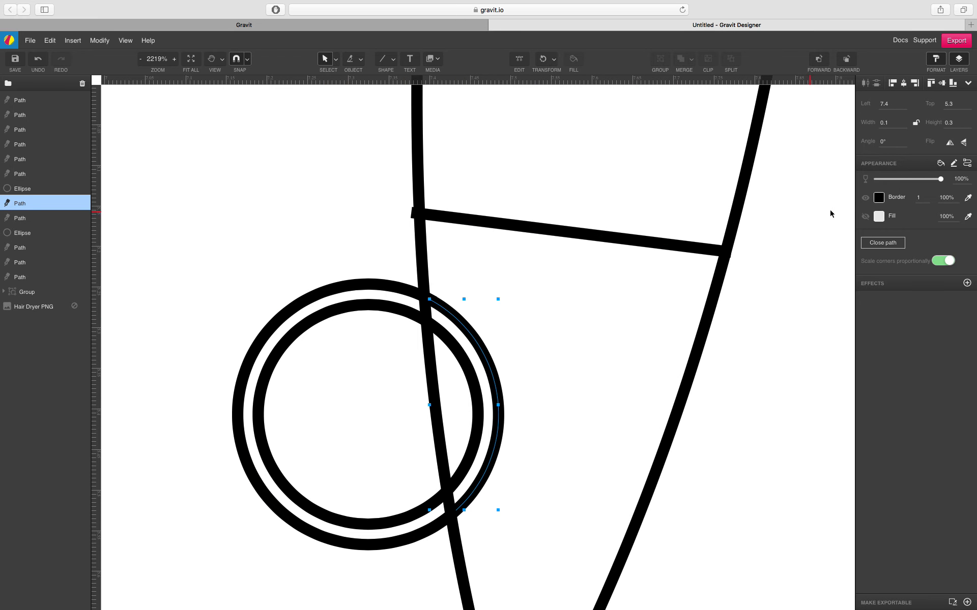
click(954, 162)
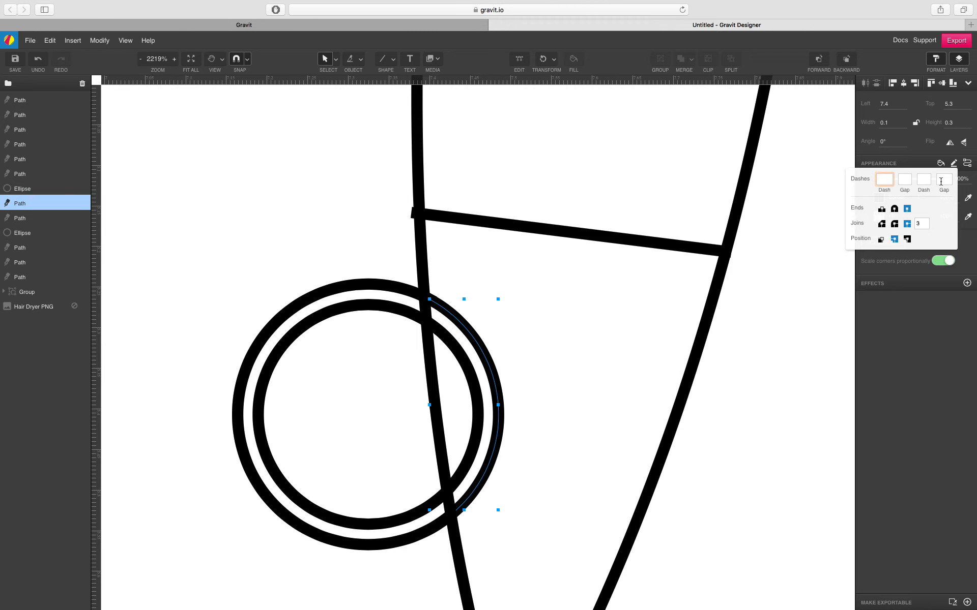
text(1)
key(Tab)
text(1)
key(Tab)
click(881, 181)
key(Tab)
text(2)
key(Tab)
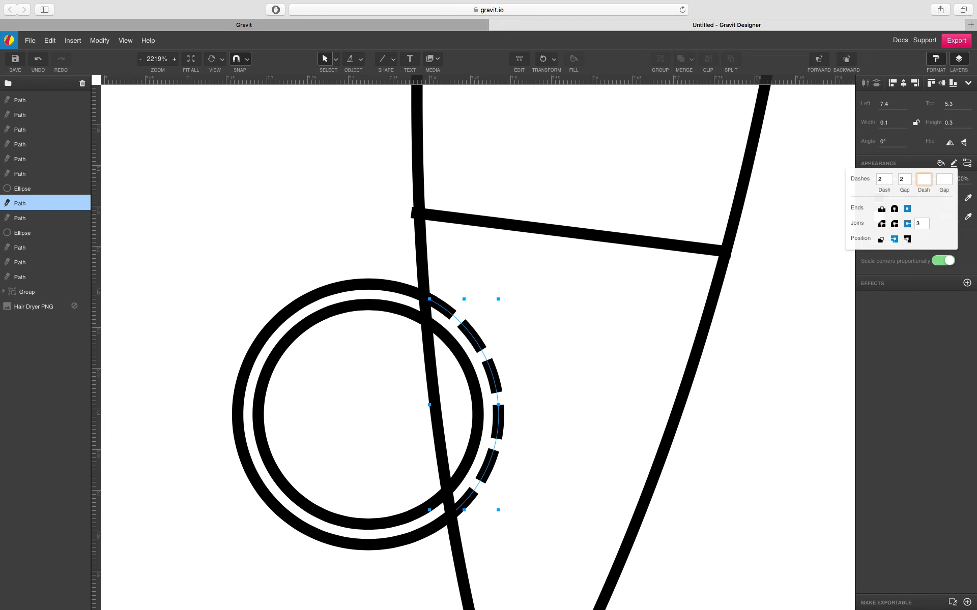
- Cut the duplicate's handle edge with the Knife at its upper and lower crossings of the inner ring
click(321, 181)
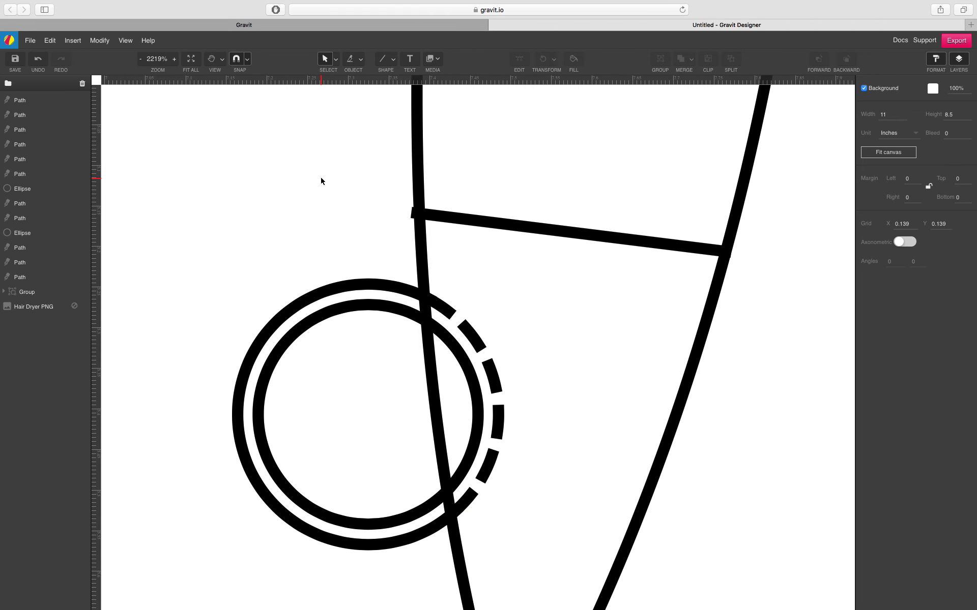
scroll(321, 181, down, 2)
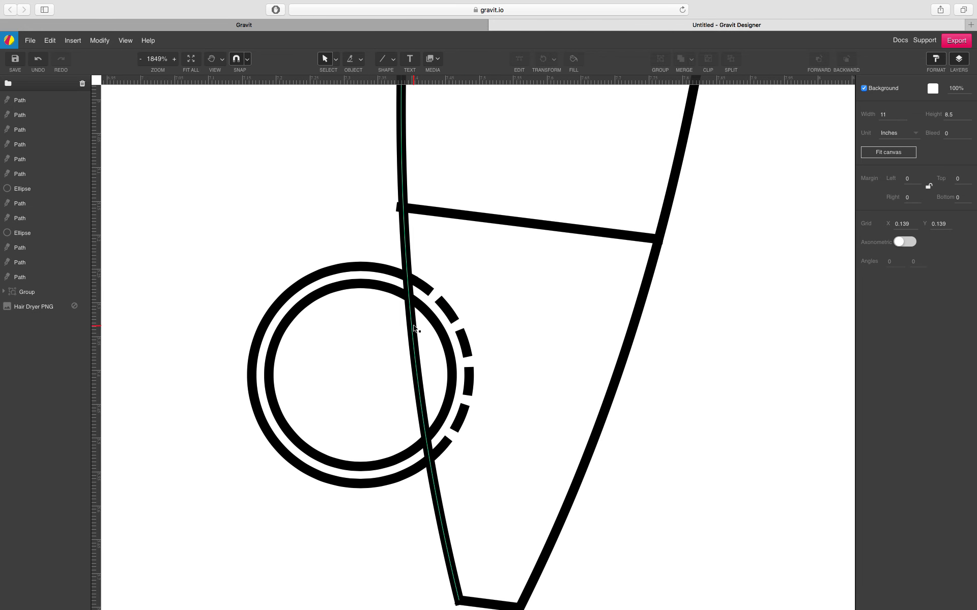
click(414, 329)
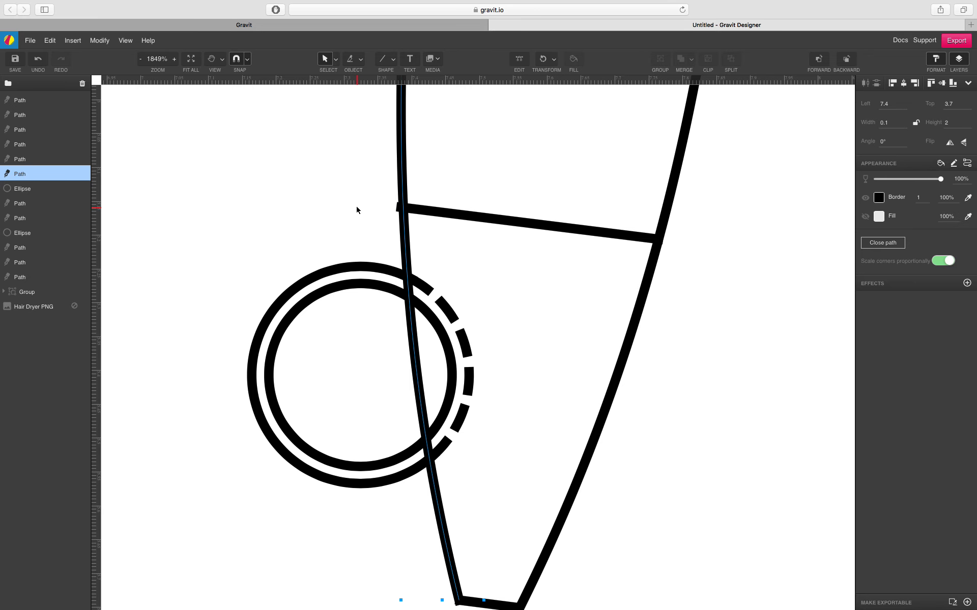
click(362, 60)
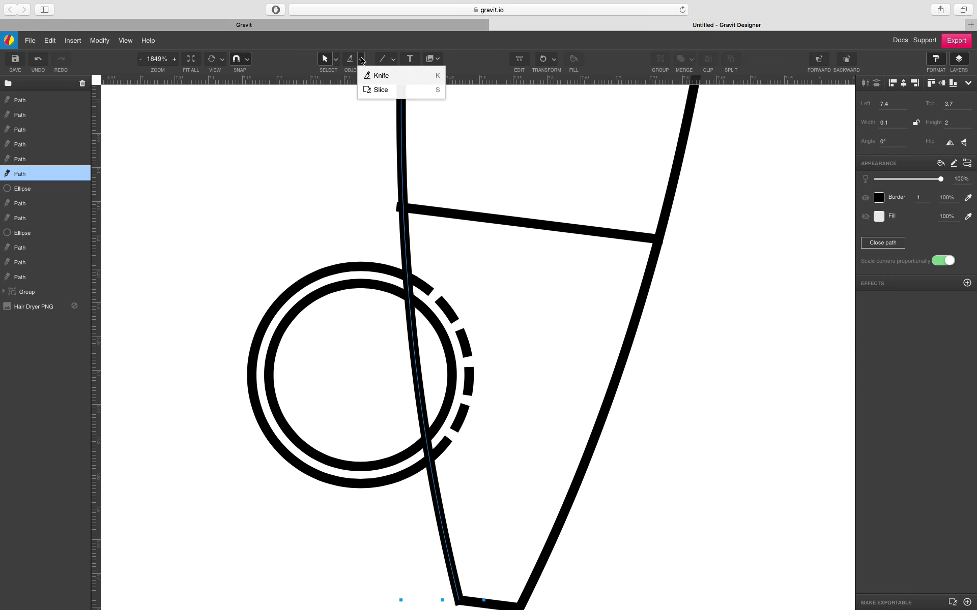
click(377, 75)
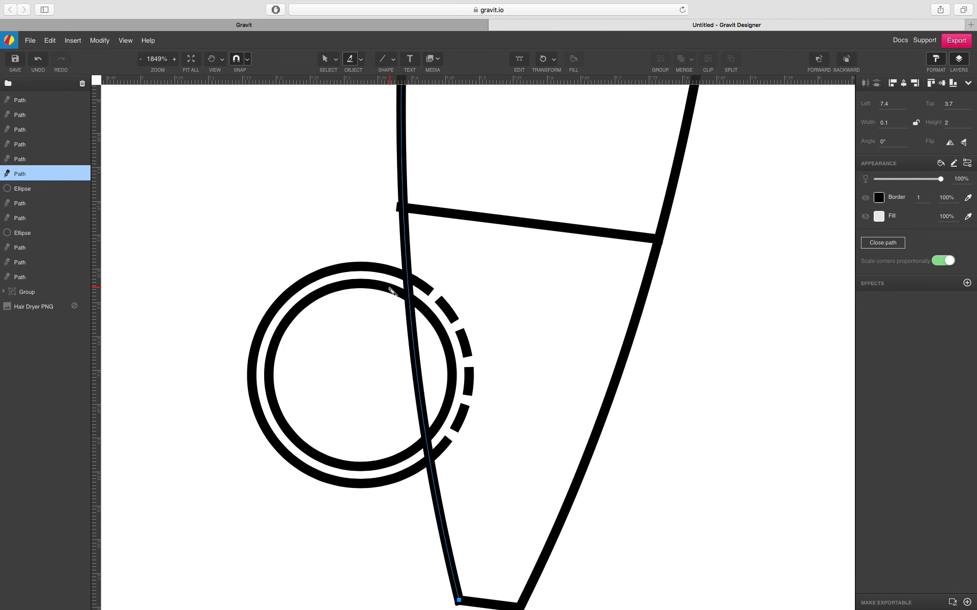
drag(415, 300, 464, 300)
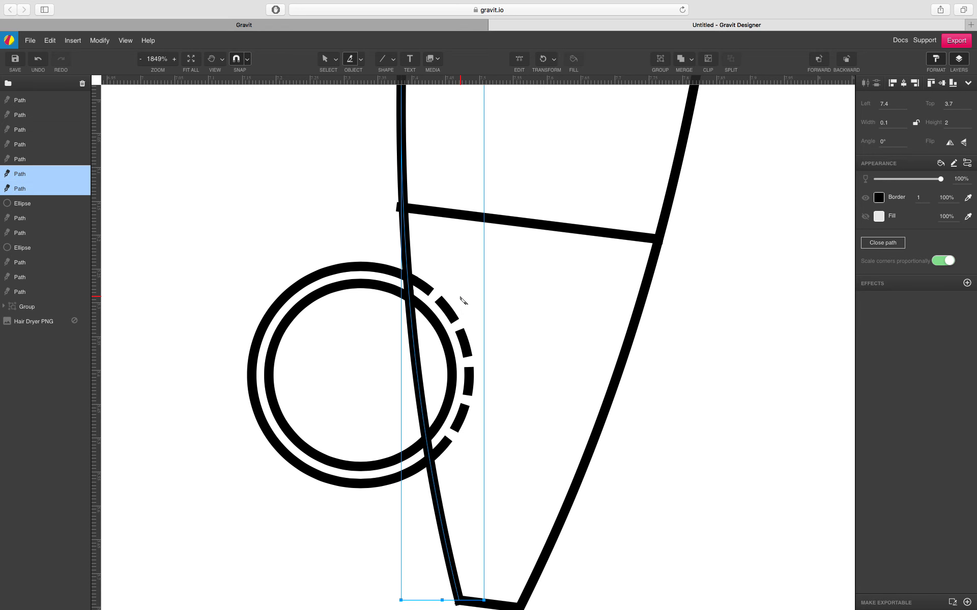
drag(384, 459, 462, 418)
- Delete the piece of the handle edge that runs inside the inner ring
click(327, 59)
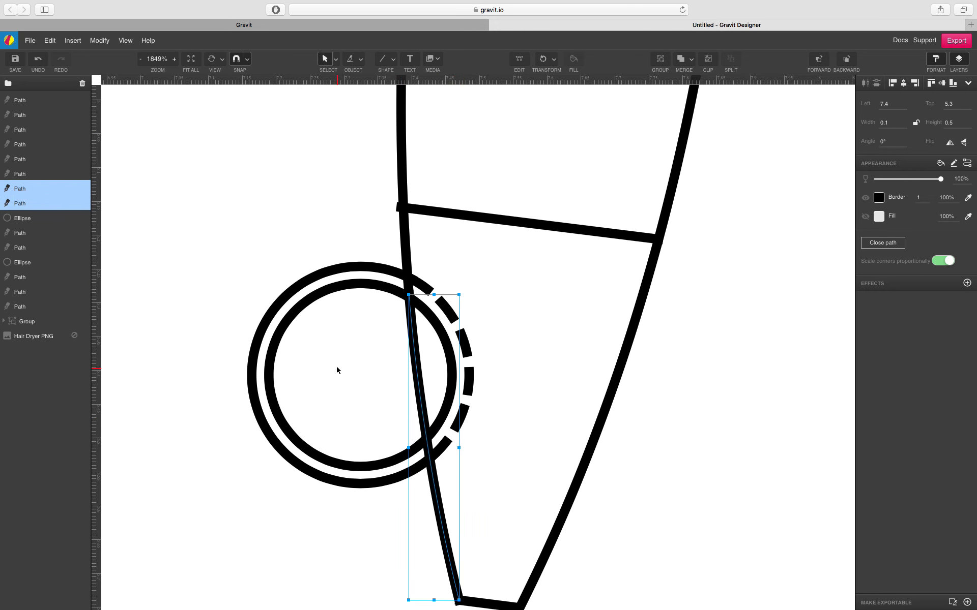
click(338, 368)
click(414, 355)
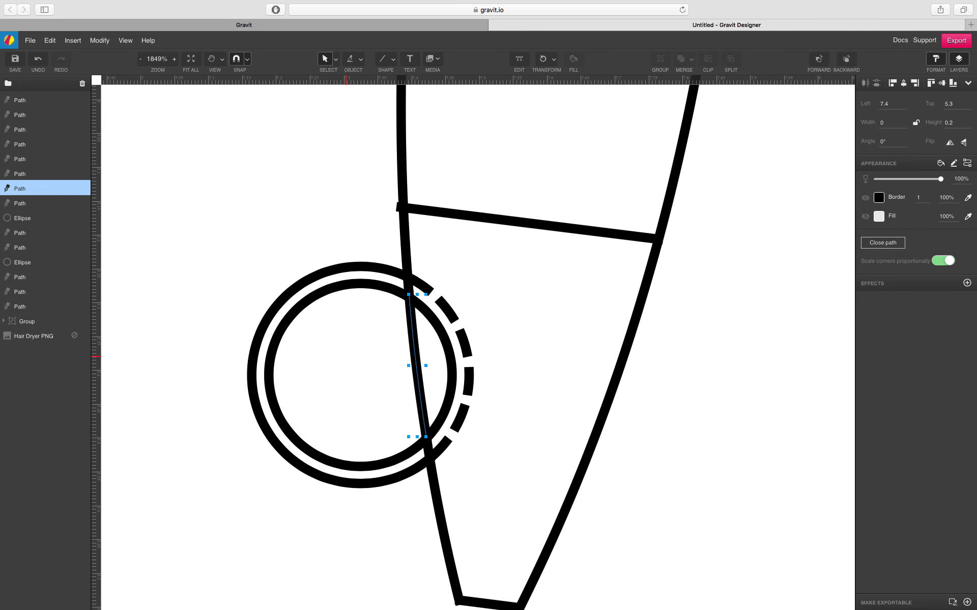
key(Delete)
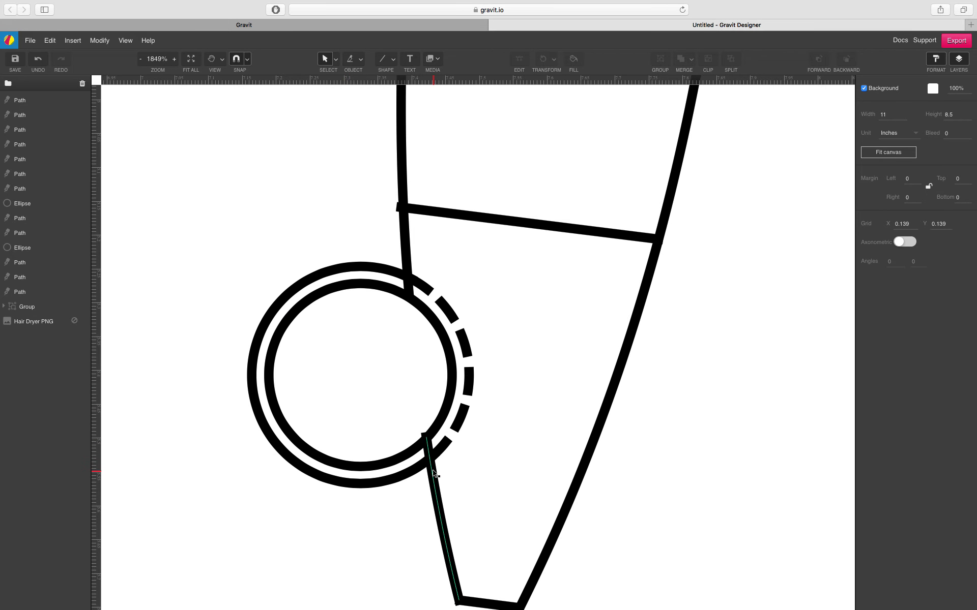
- Delete the dashed arc of the outer ring that lies inside the handle
click(429, 442)
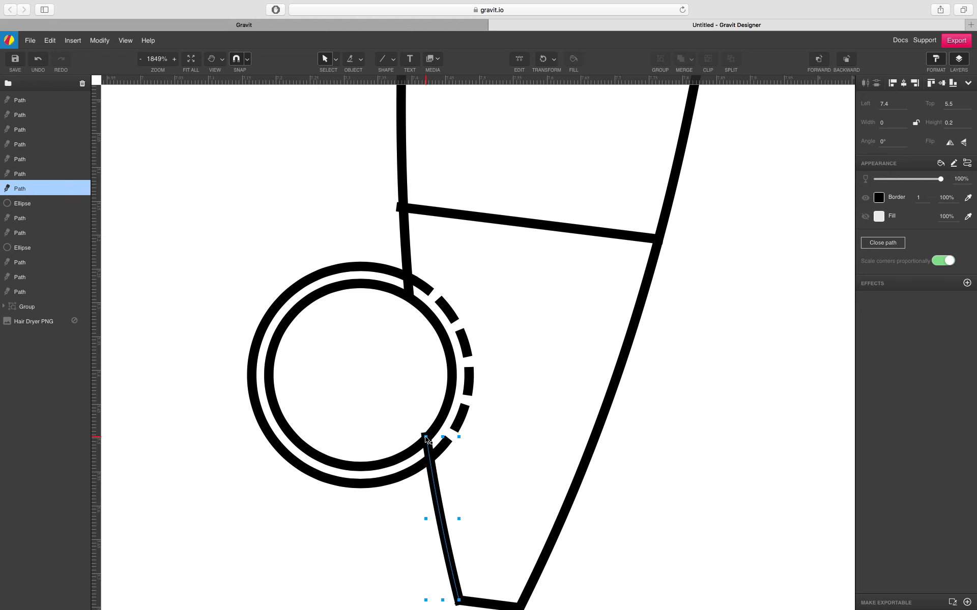
click(391, 408)
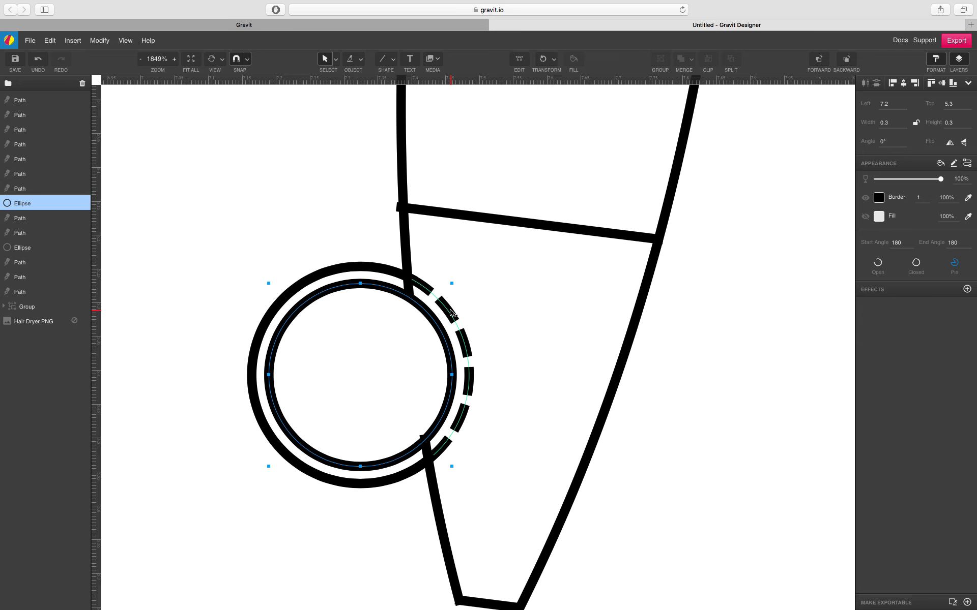
click(451, 312)
key(Delete)
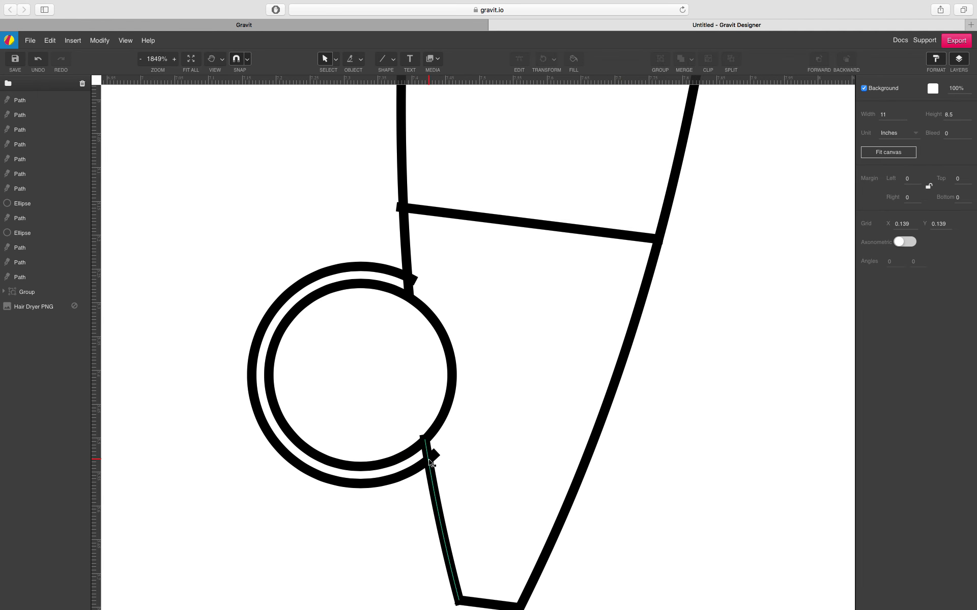
- Shift both open ends of the remaining outer ring arc so they end on the handle edge
click(417, 472)
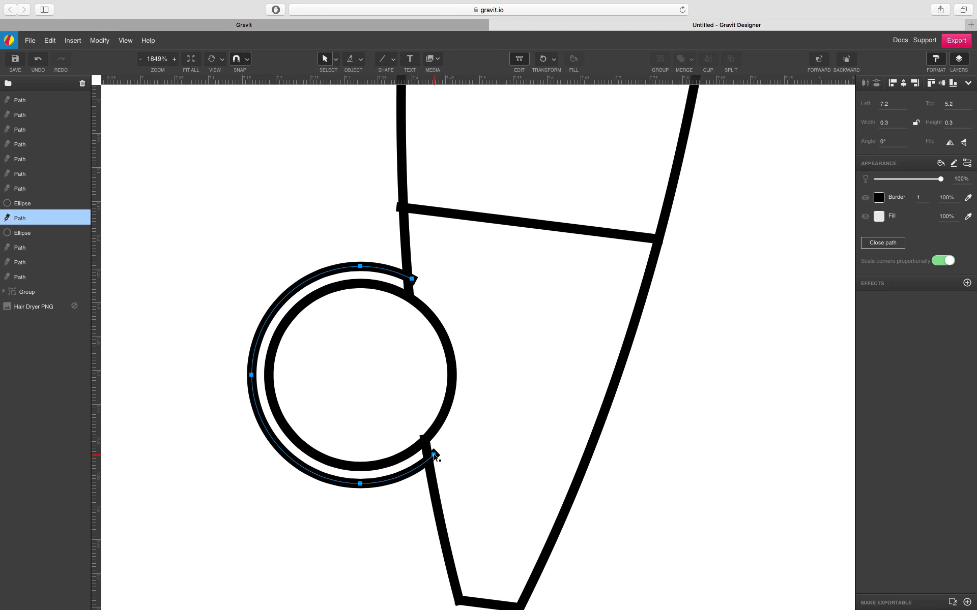
drag(435, 456, 429, 461)
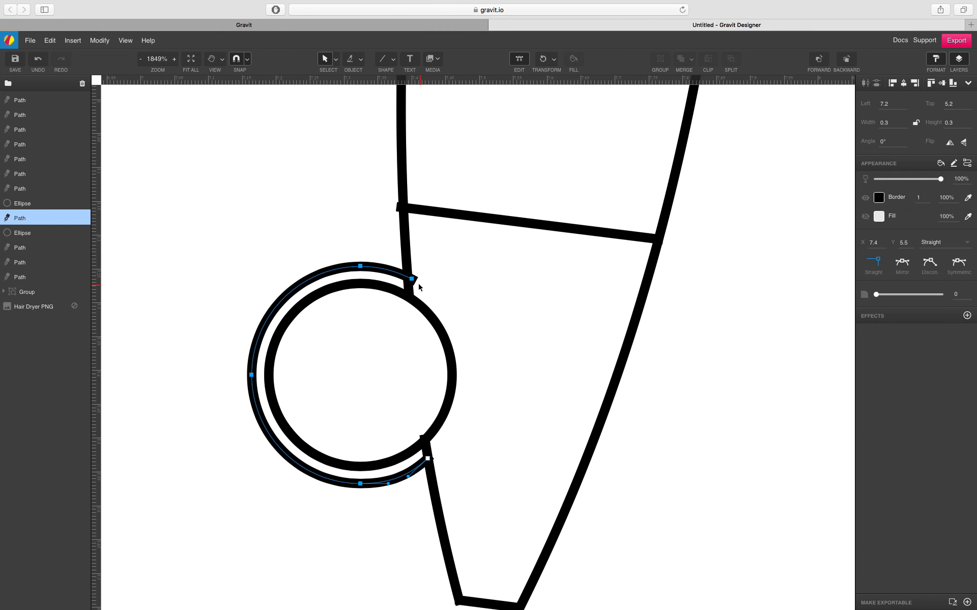
click(407, 250)
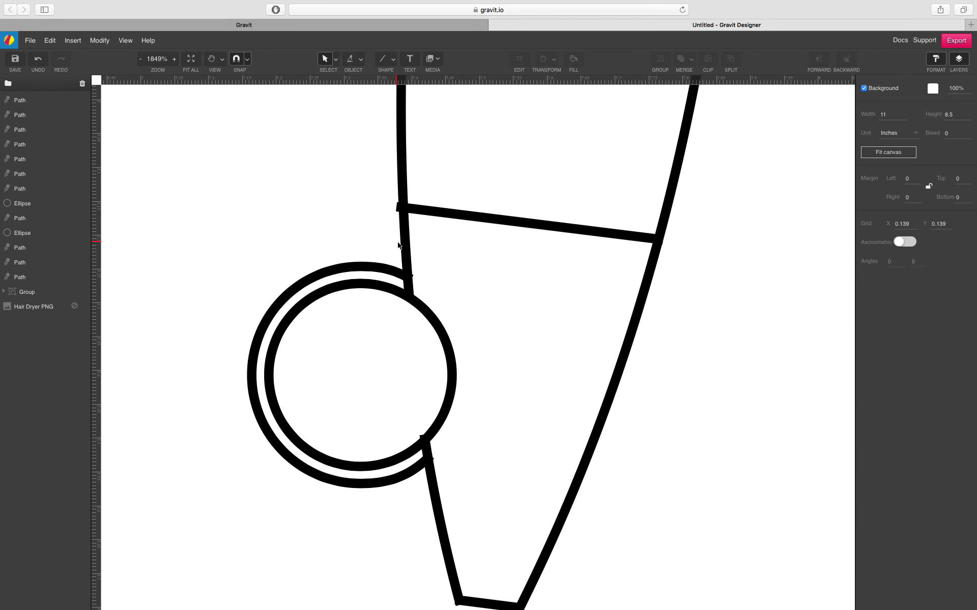
- Pull the upper and lower handle edge pieces back so their loose ends meet the outer ring's ends
double_click(408, 294)
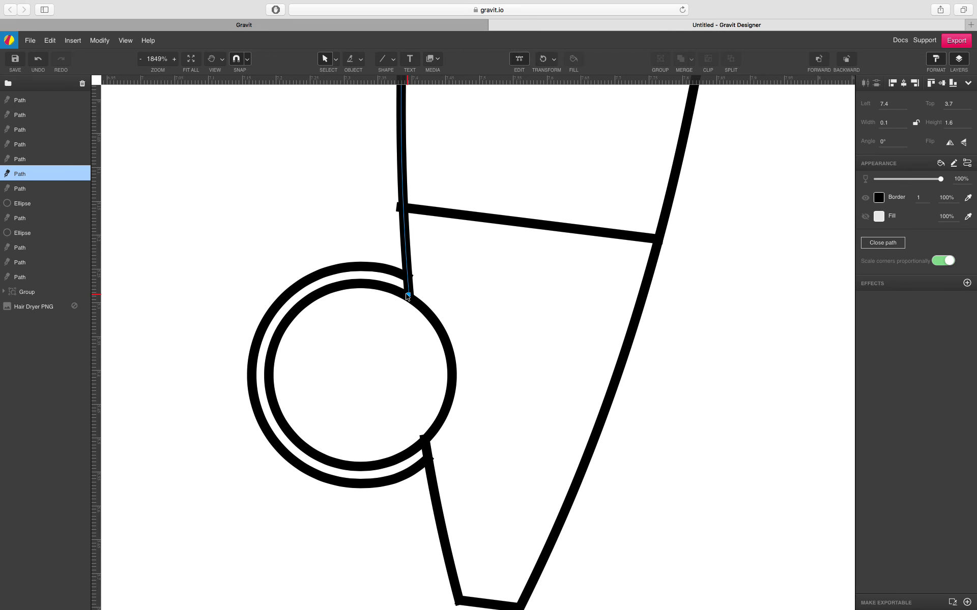
drag(411, 297, 407, 275)
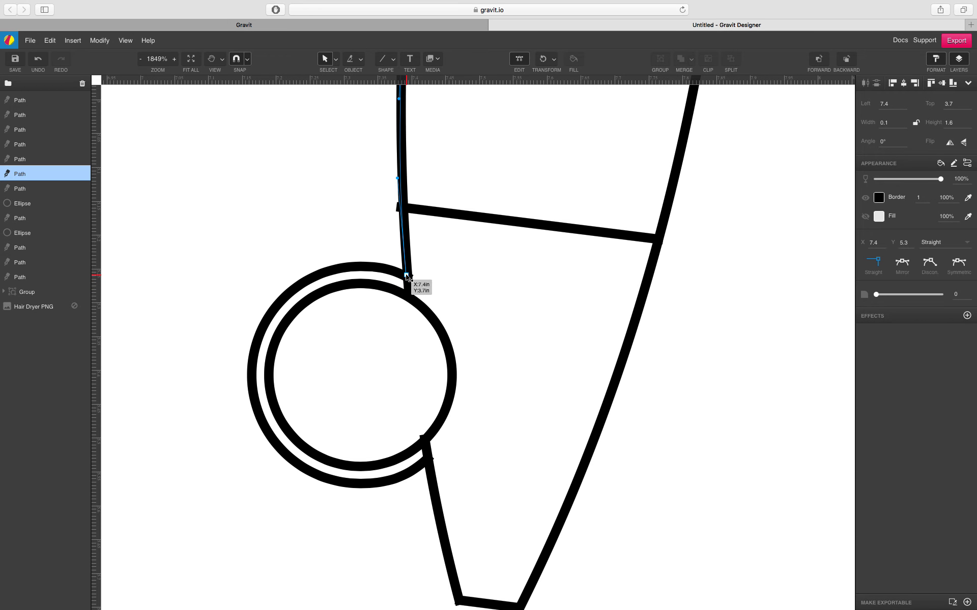
click(424, 443)
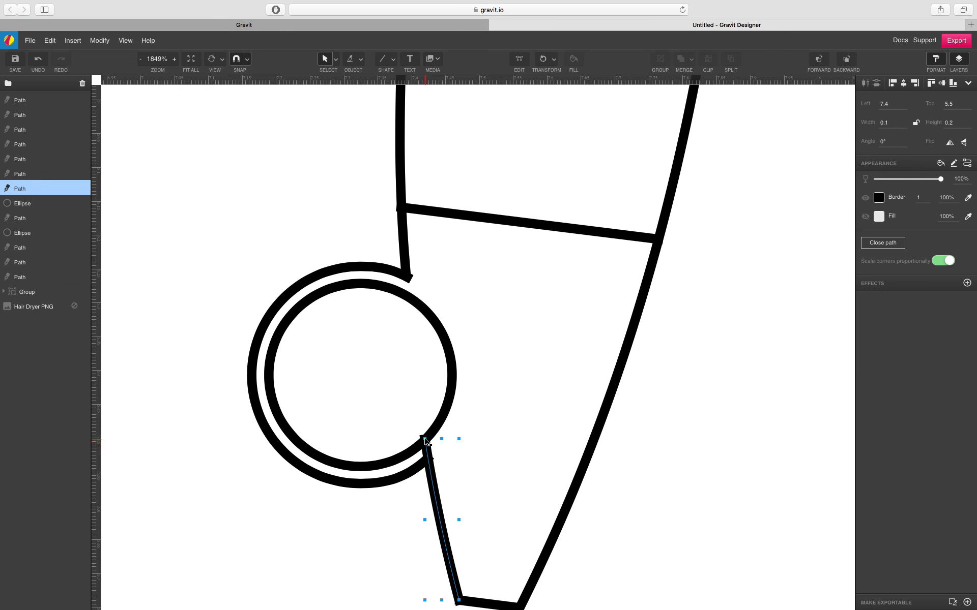
double_click(425, 440)
drag(425, 441, 427, 457)
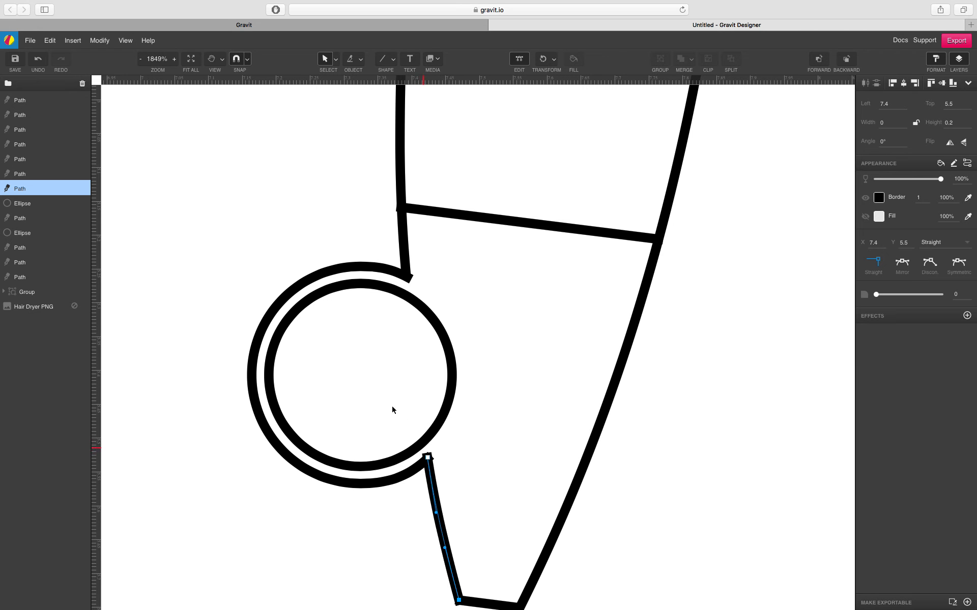
click(392, 409)
scroll(247, 475, down, 10)
click(235, 429)
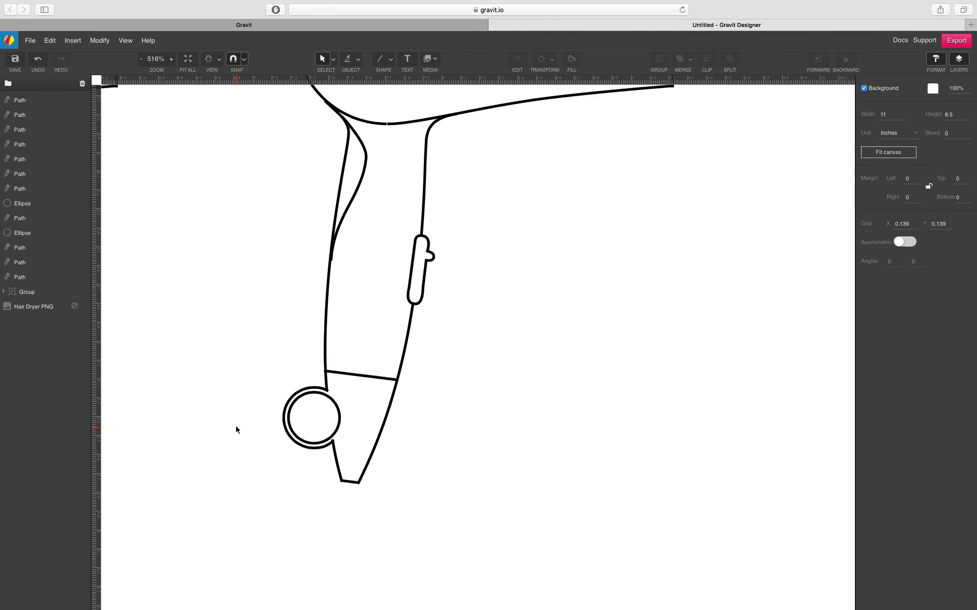
- Unlock the Hair Dryer PNG layer and select it together with both hair dryer drawings
scroll(236, 430, down, 3)
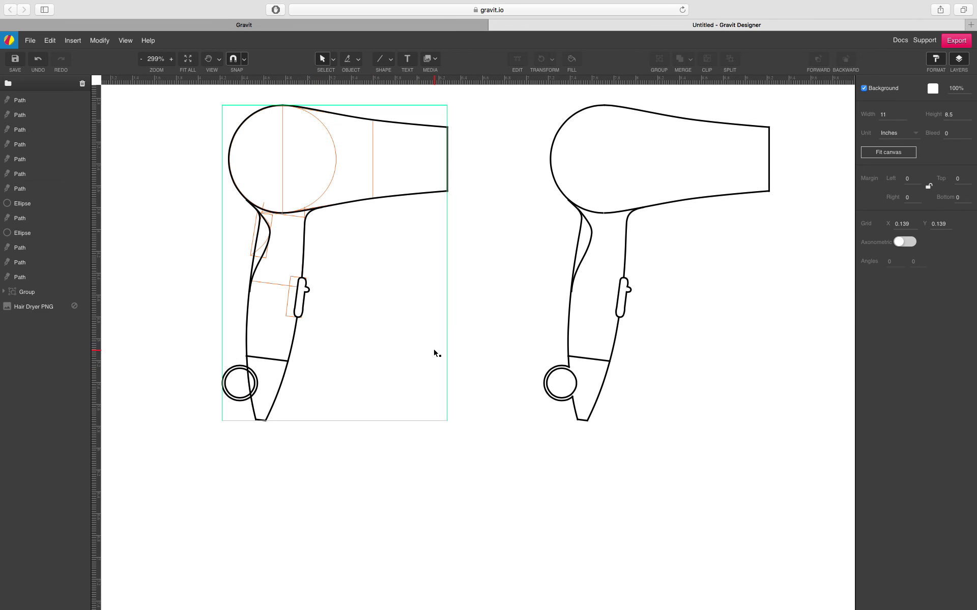
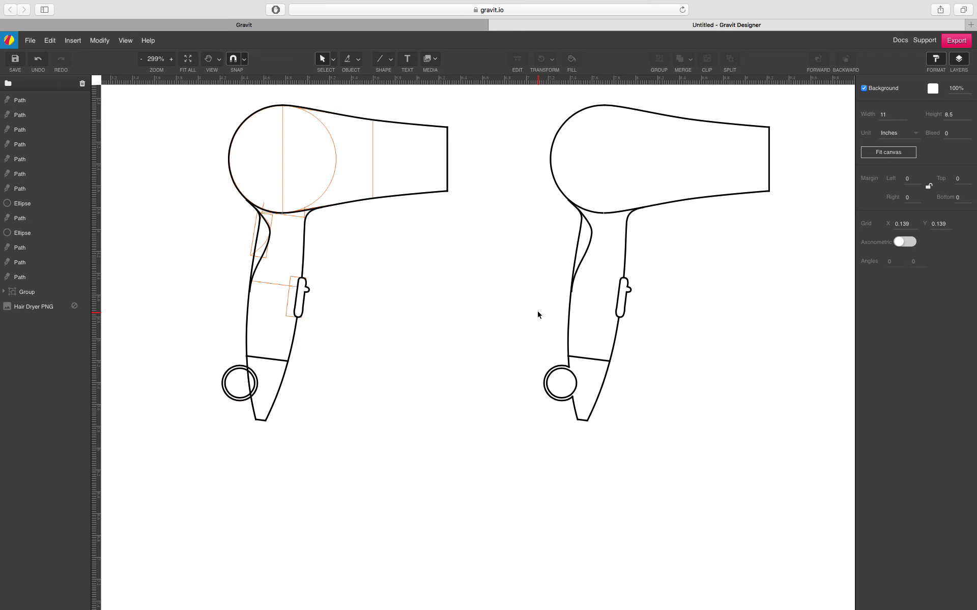
scroll(539, 317, down, 3)
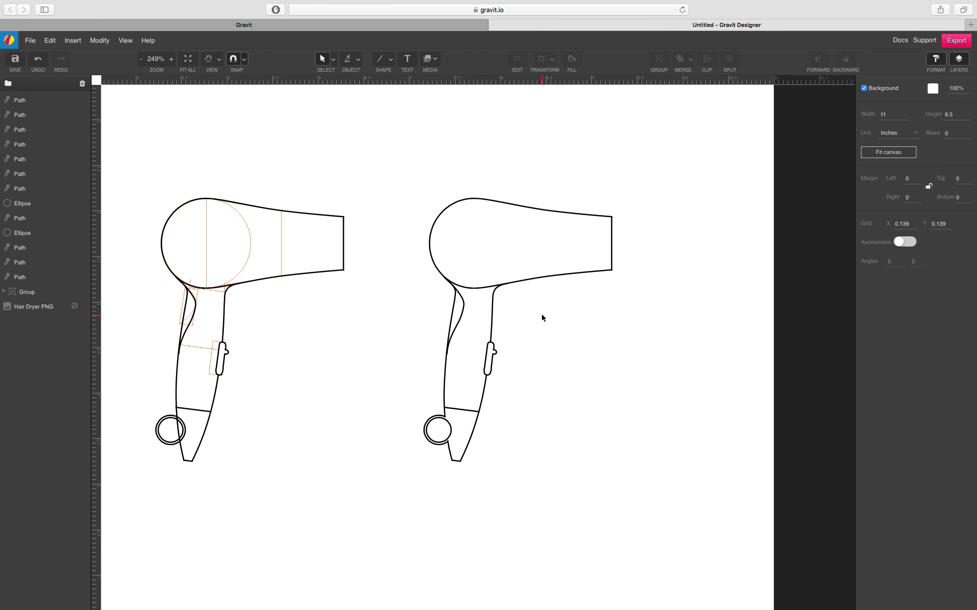
drag(399, 186, 602, 403)
scroll(602, 404, down, 2)
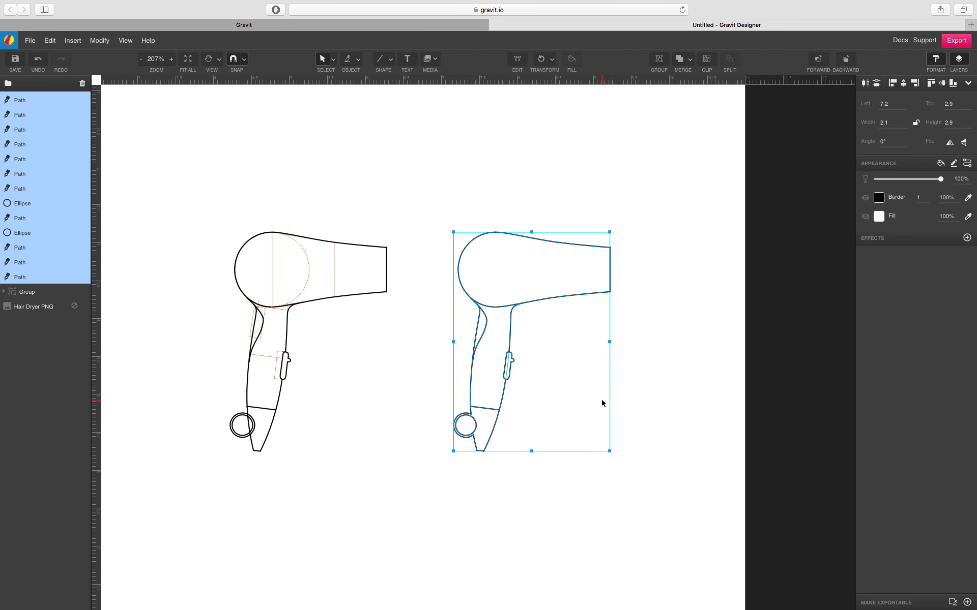
scroll(654, 412, down, 2)
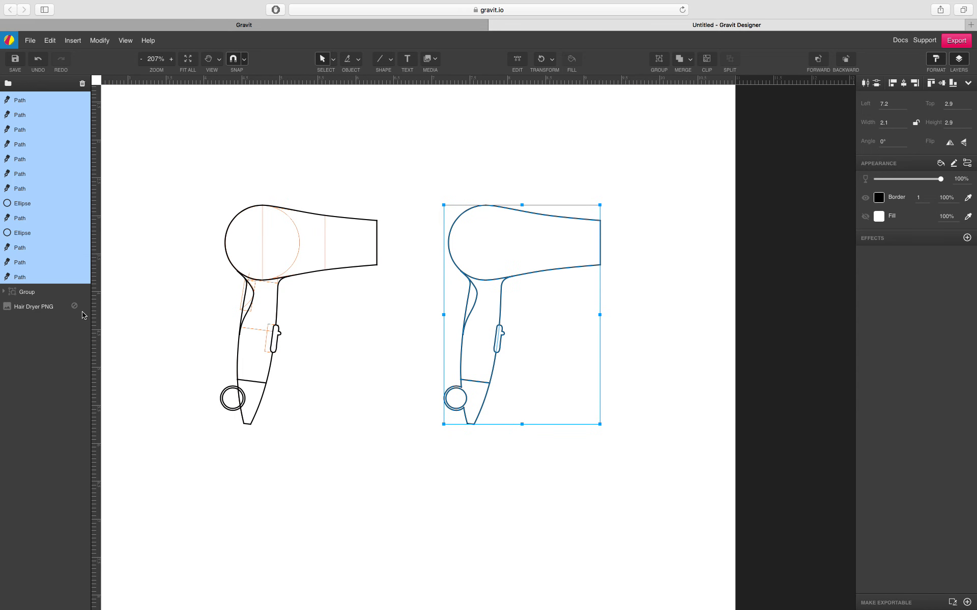
scroll(207, 338, down, 2)
key(space)
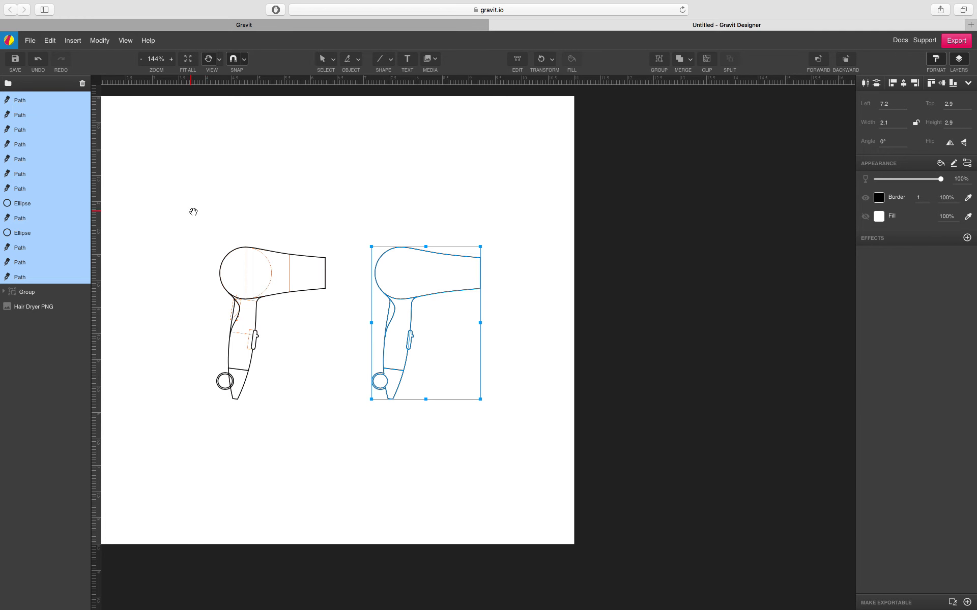
drag(185, 190, 731, 458)
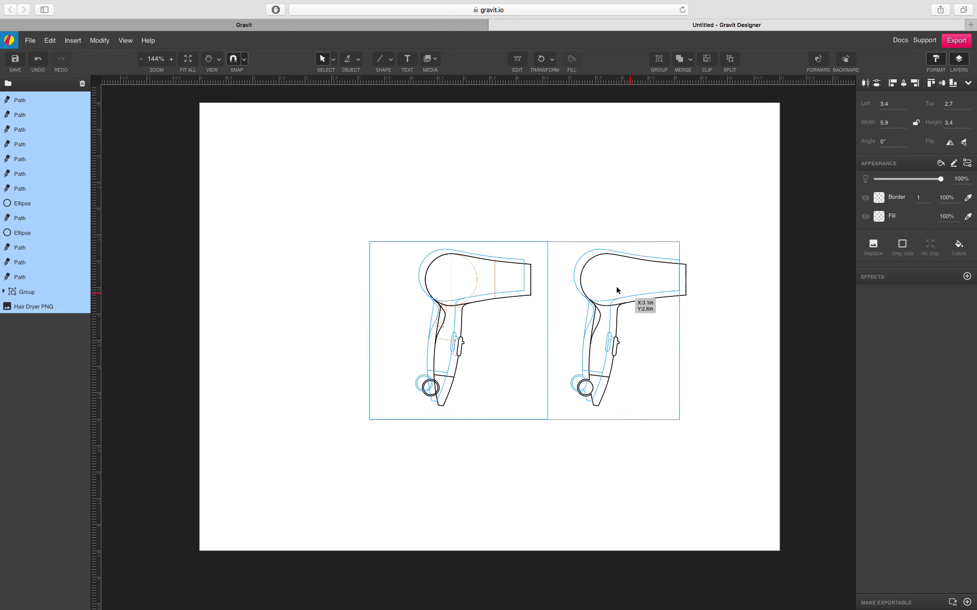
- Move the selected image and drawings to Left 0.3 in, Top 0.2 in and scale them to 3.2 by 1.8 in
drag(617, 291, 496, 191)
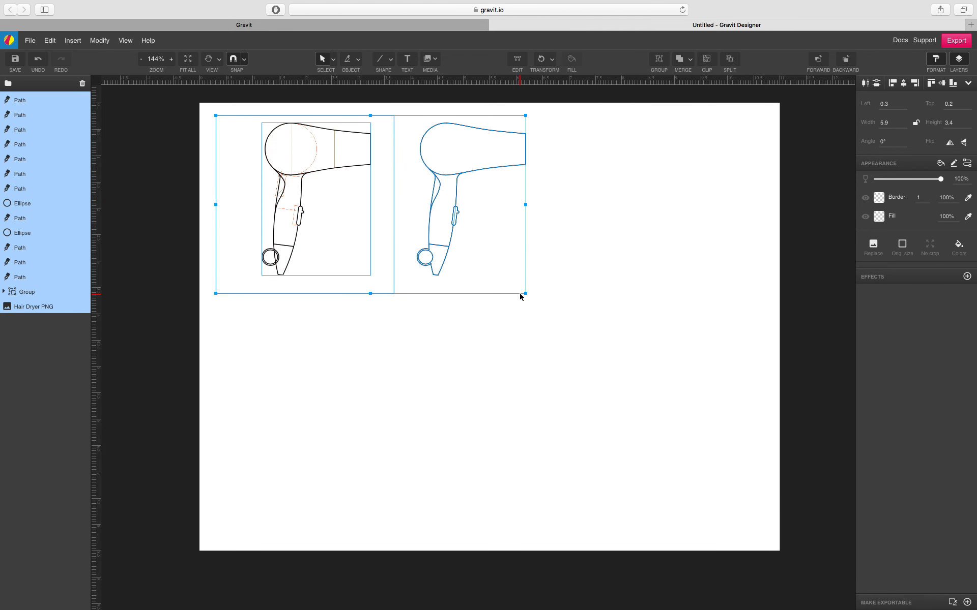
drag(527, 297, 379, 216)
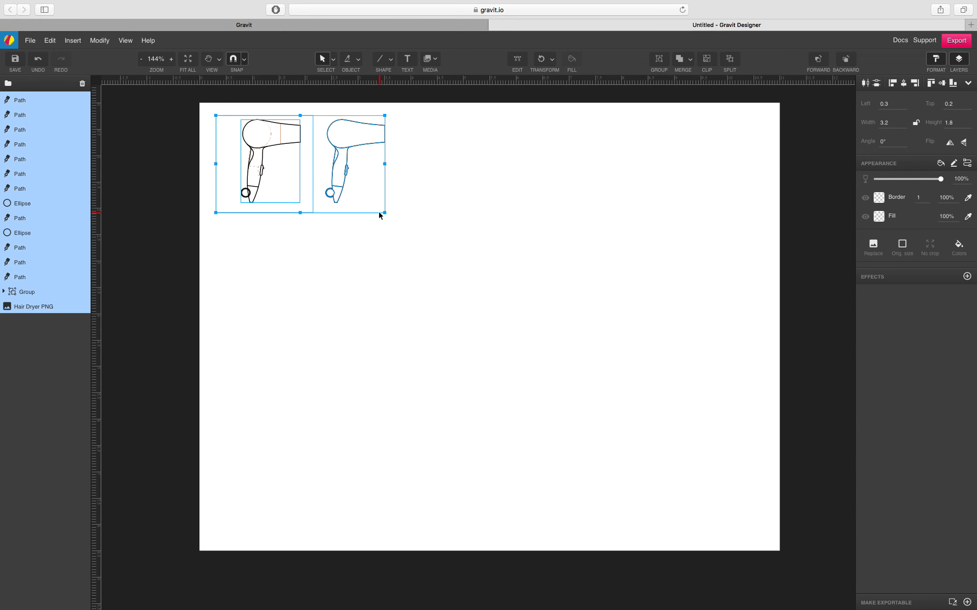
click(344, 252)
- Lock the Hair Dryer PNG layer
scroll(322, 155, up, 5)
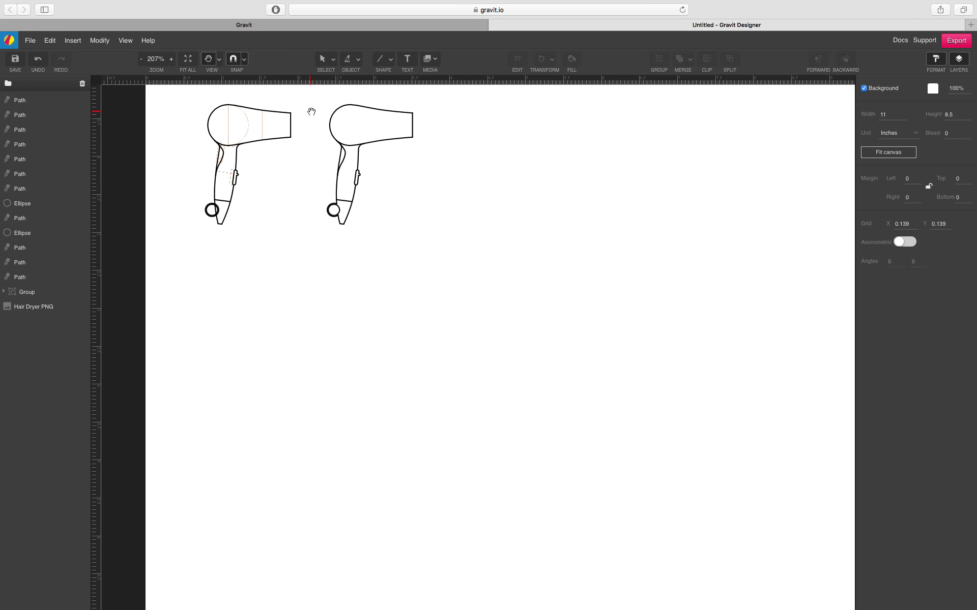
key(space)
scroll(343, 189, up, 3)
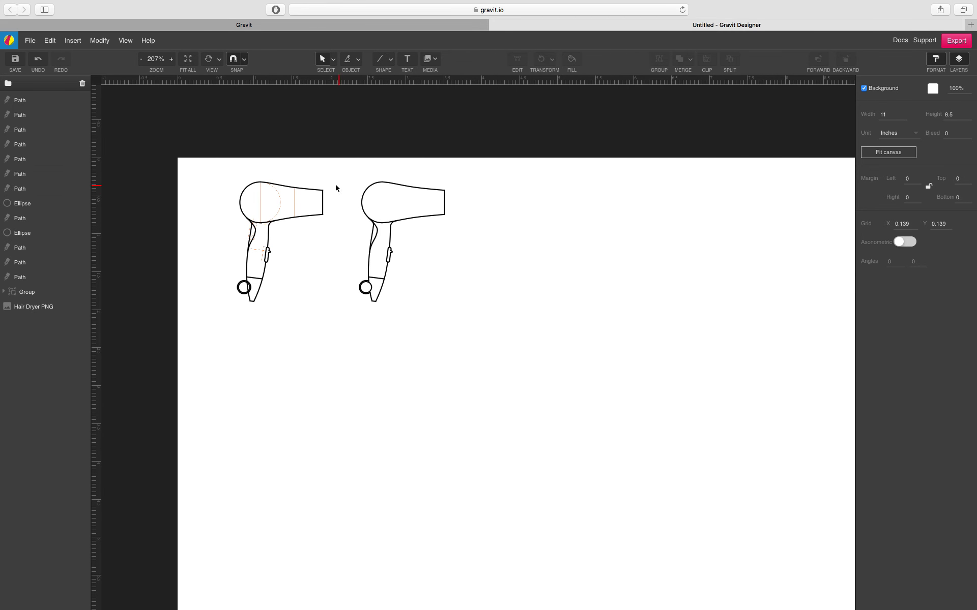
scroll(345, 209, up, 3)
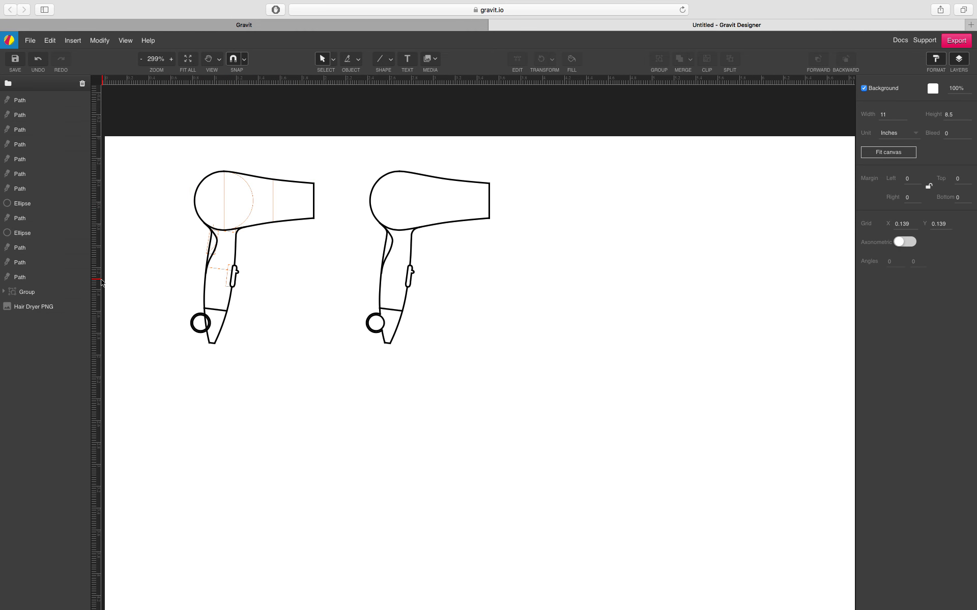
click(75, 307)
- Select both hair dryer drawings without the image and set their border width to 0.5
drag(157, 157, 564, 402)
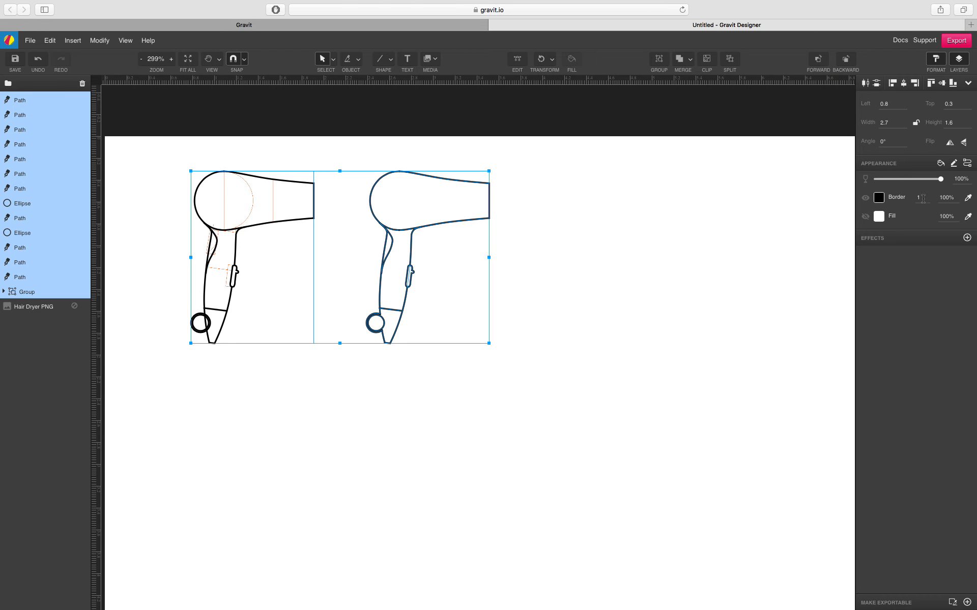
click(918, 197)
text(0.5)
key(Return)
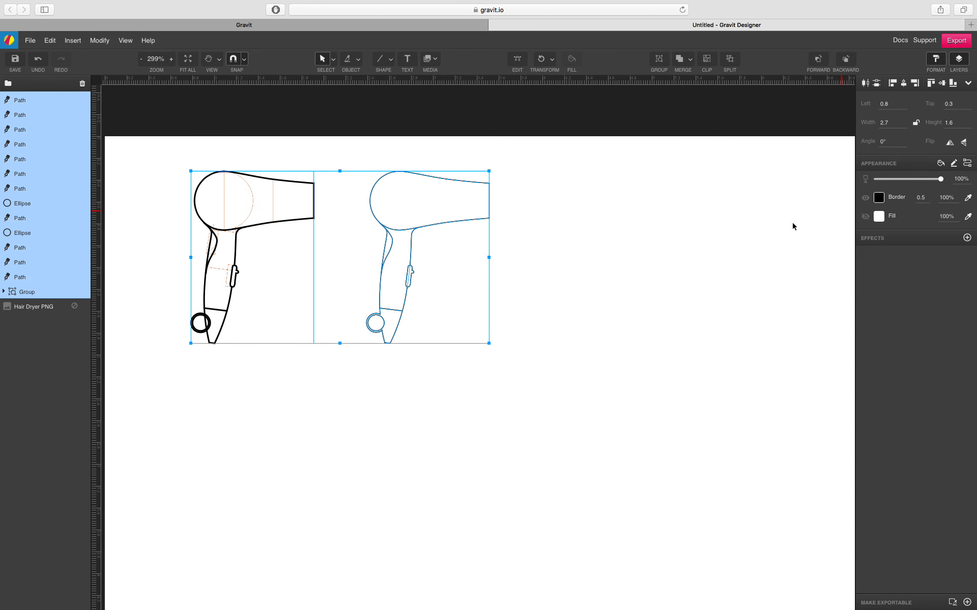
click(684, 263)
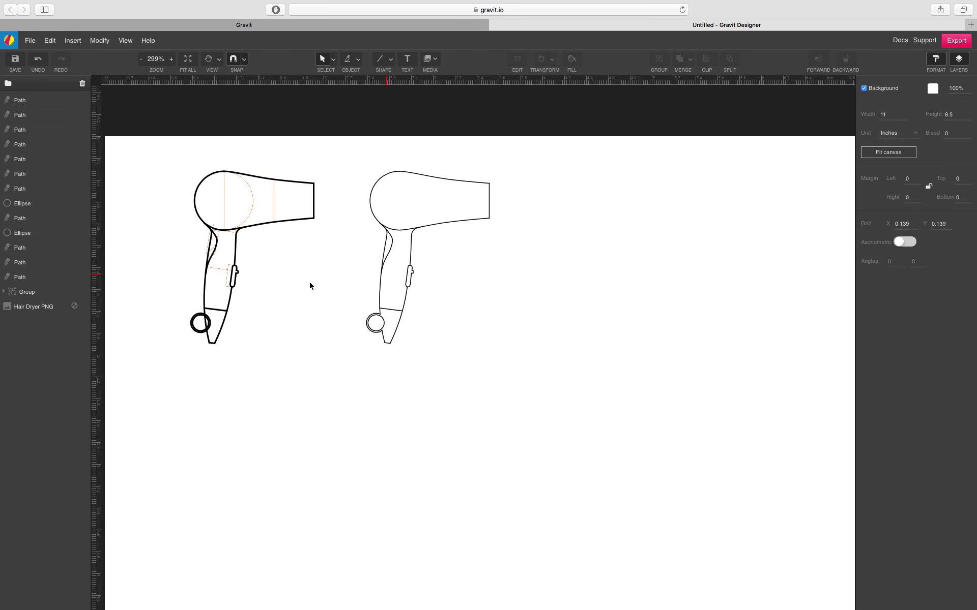
- Select all paths and ellipses inside the first hair dryer's group and set their border width to 0.5
click(7, 293)
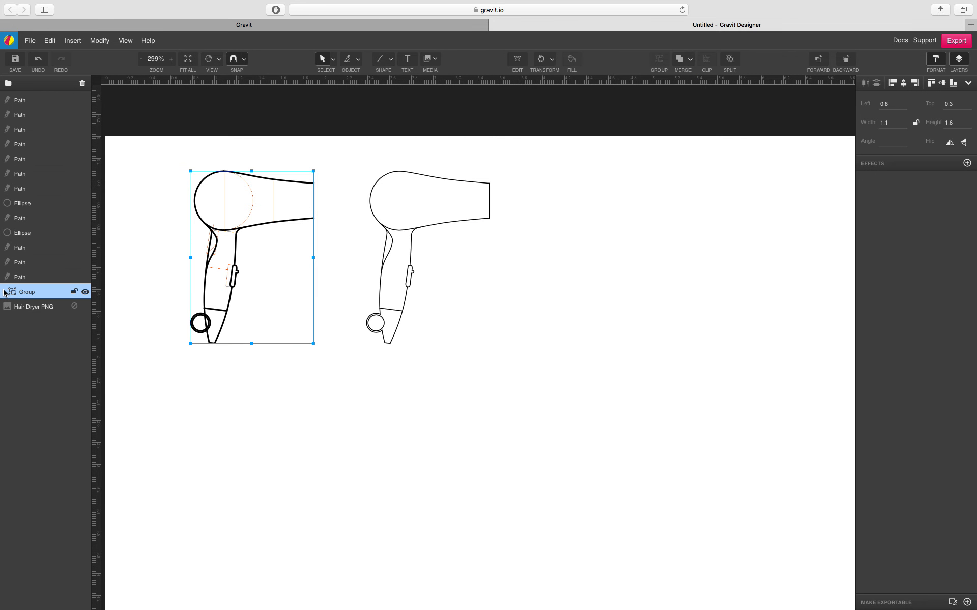
click(5, 292)
click(39, 307)
shift+click(53, 469)
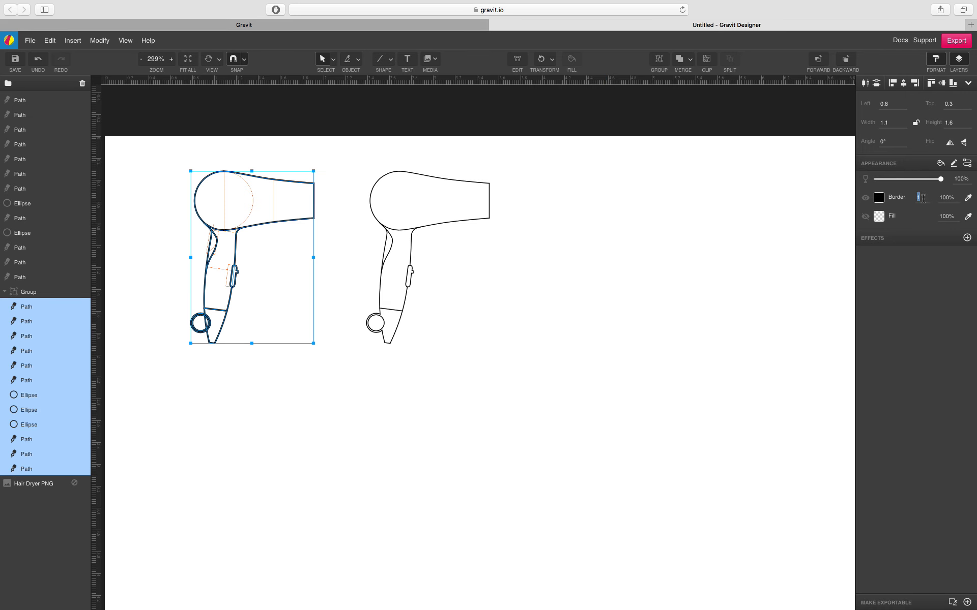
key(Return)
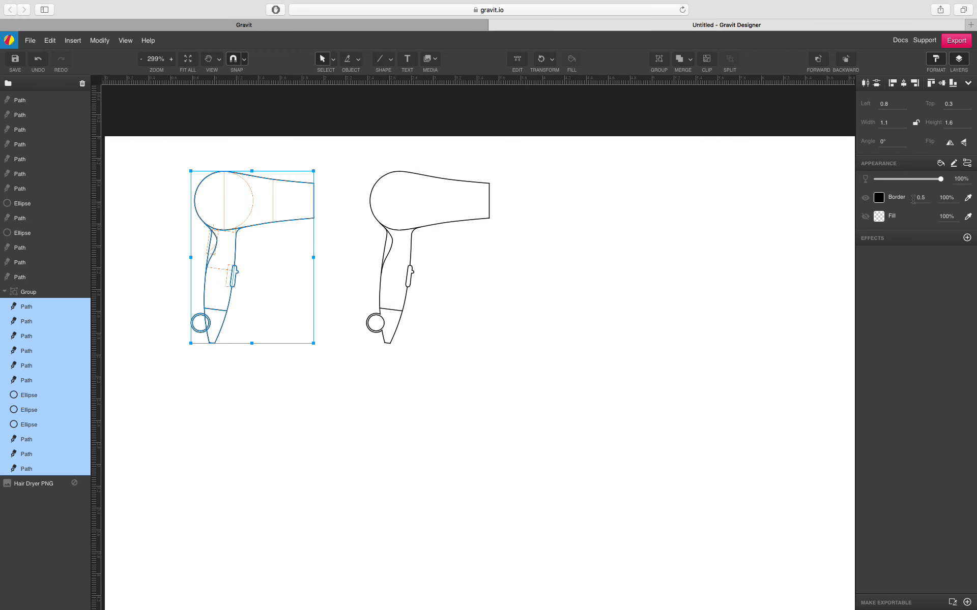
click(544, 281)
- Place a duplicate of the second hair dryer to its right at about Left 4.5 in, and group the second drawing's paths
scroll(392, 229, up, 4)
scroll(404, 279, down, 2)
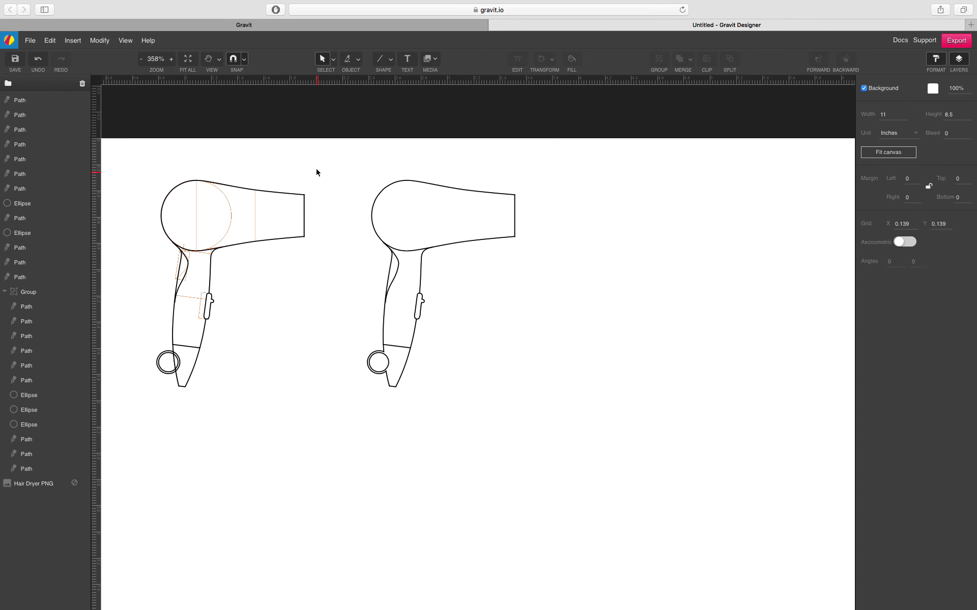
drag(317, 172, 570, 431)
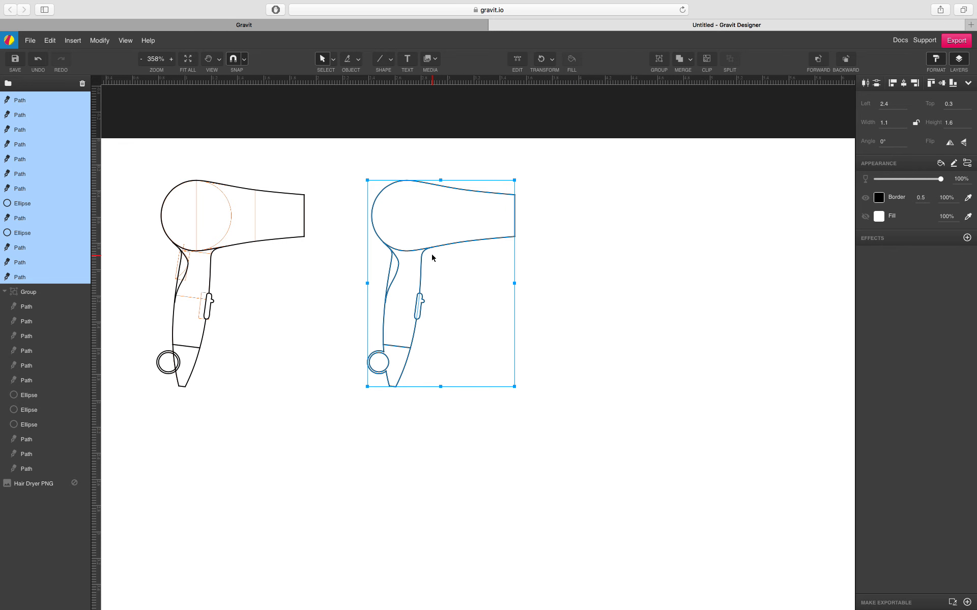
drag(432, 258, 704, 258)
drag(545, 154, 357, 417)
key(super+g)
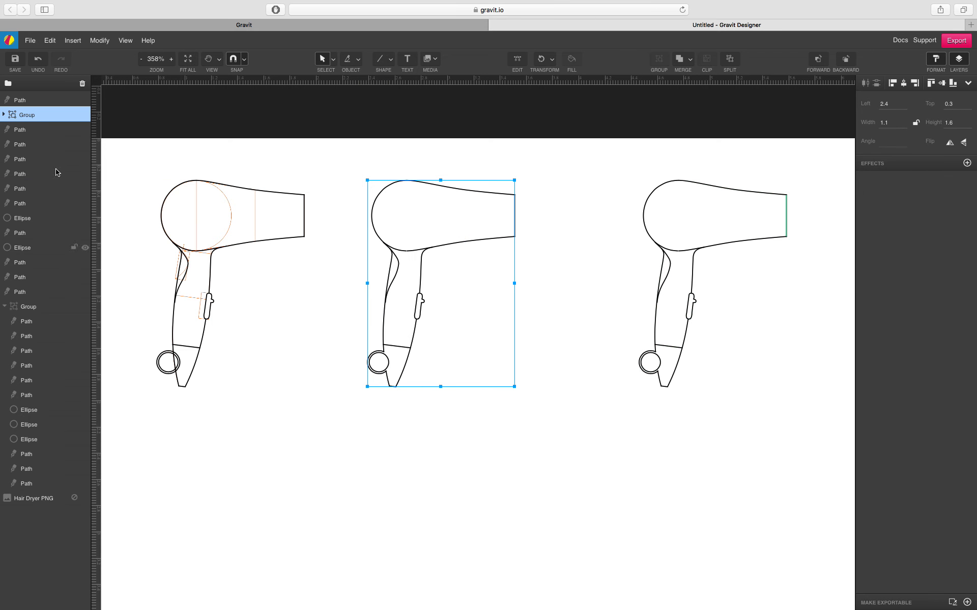
click(4, 306)
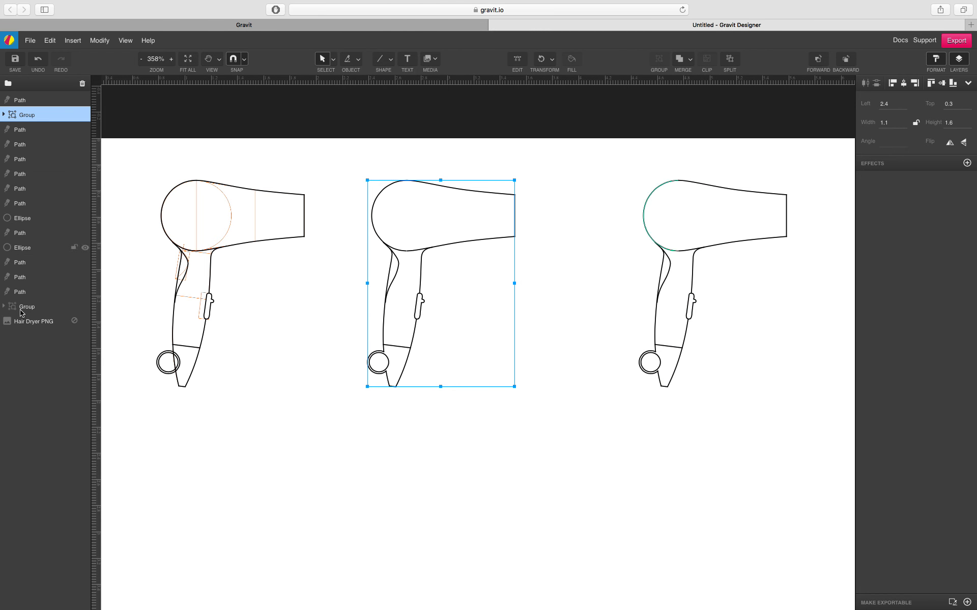
click(535, 502)
- Reshape the third hair dryer's upper barrel edge into an S-curve by lengthening its start handle and shifting the middle anchor toward the nozzle
scroll(765, 406, right, 6)
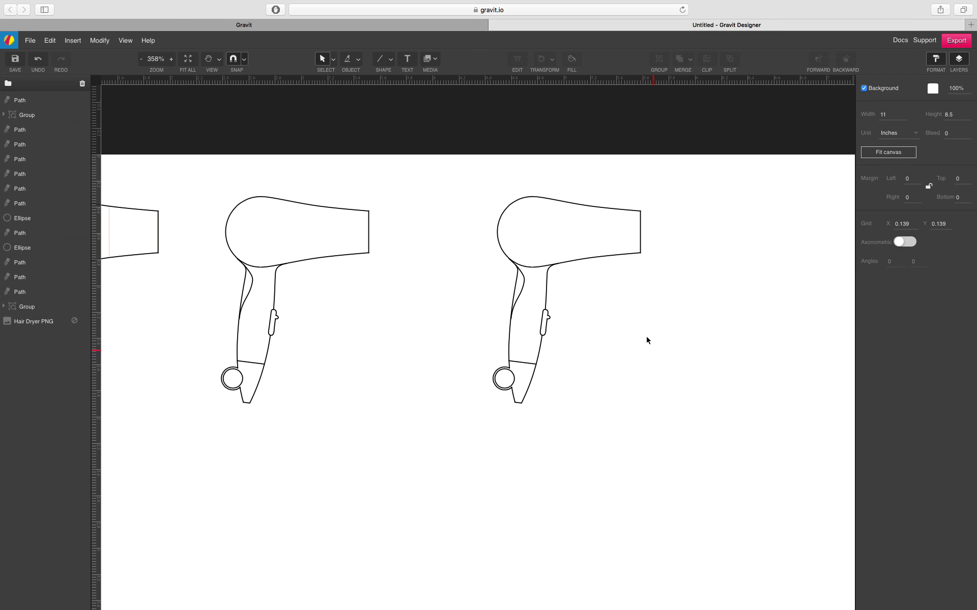
scroll(568, 202, up, 5)
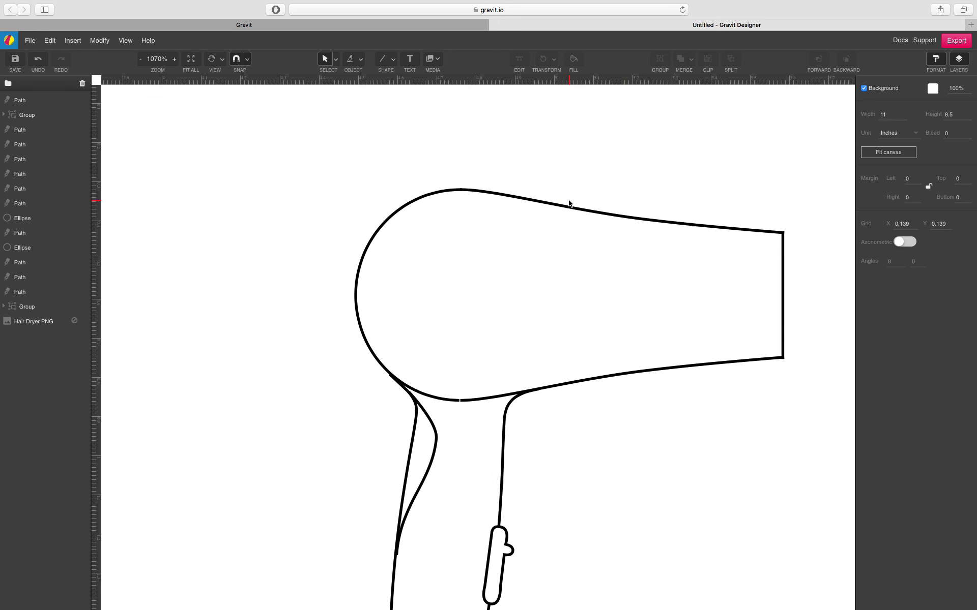
click(593, 213)
double_click(593, 213)
drag(462, 191, 588, 190)
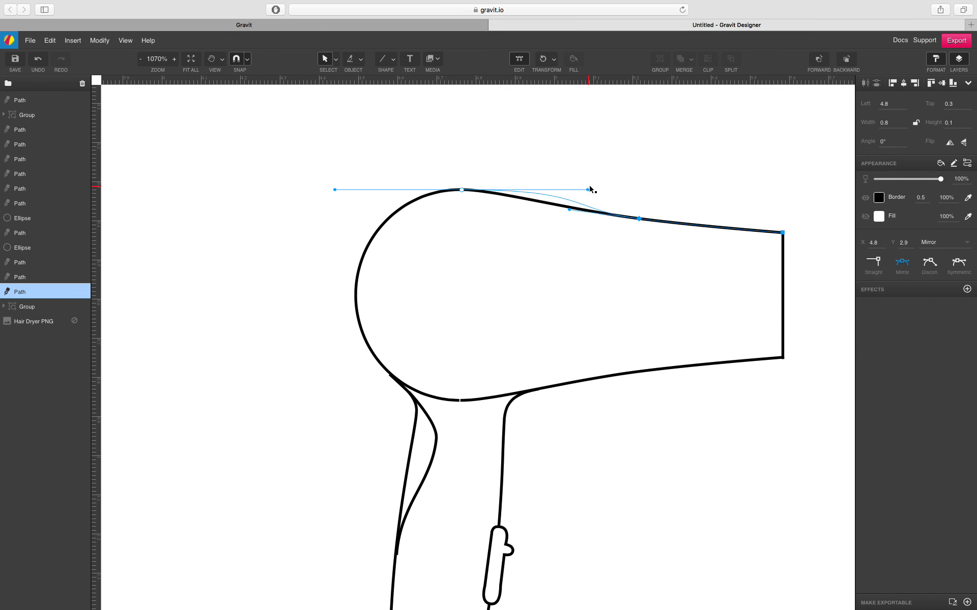
drag(639, 220, 659, 226)
click(721, 173)
scroll(726, 194, down, 3)
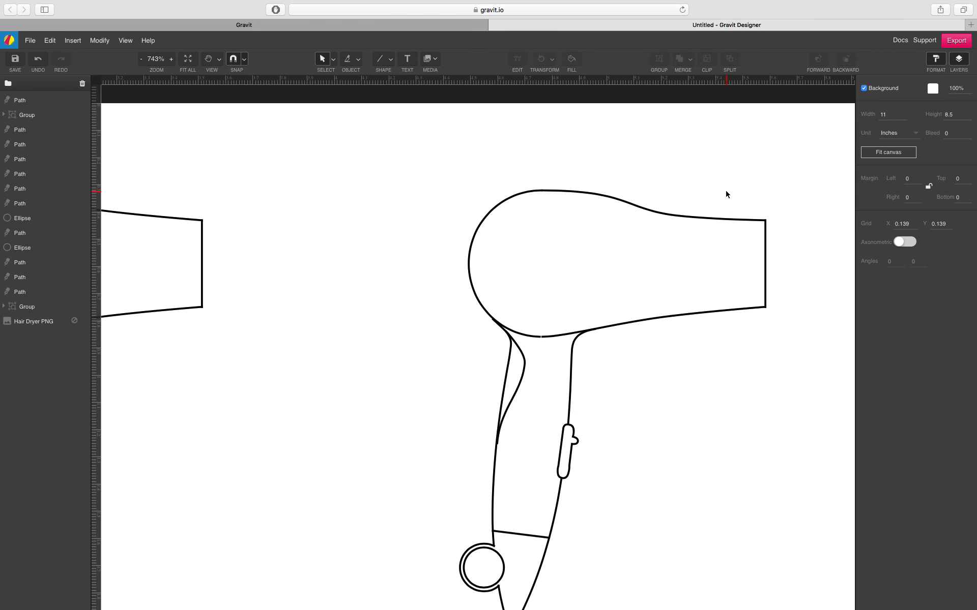
- Replace the third hair dryer's lower barrel edge with a vertically flipped duplicate of its reshaped upper edge
click(639, 322)
key(Delete)
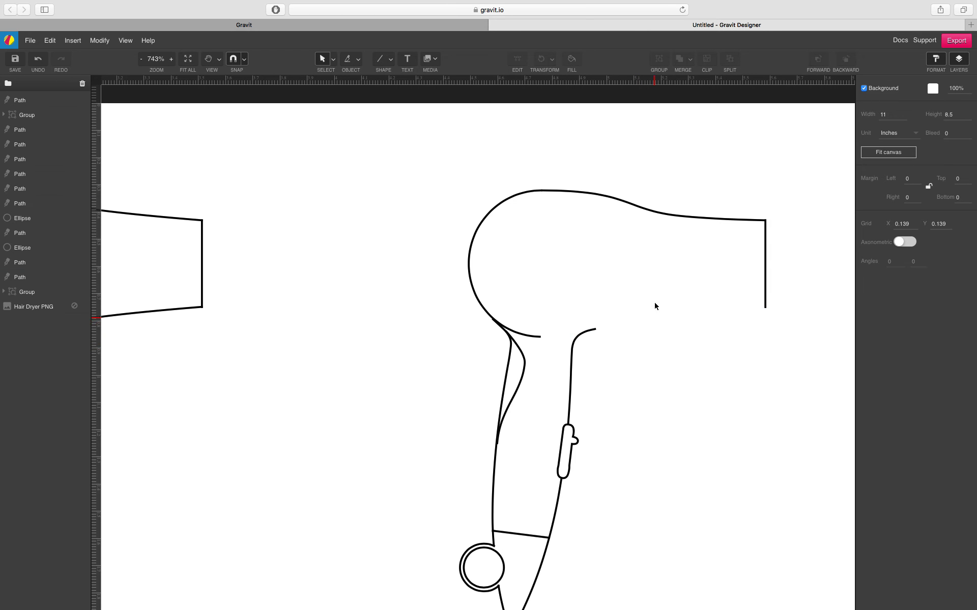
click(660, 214)
key(super+d)
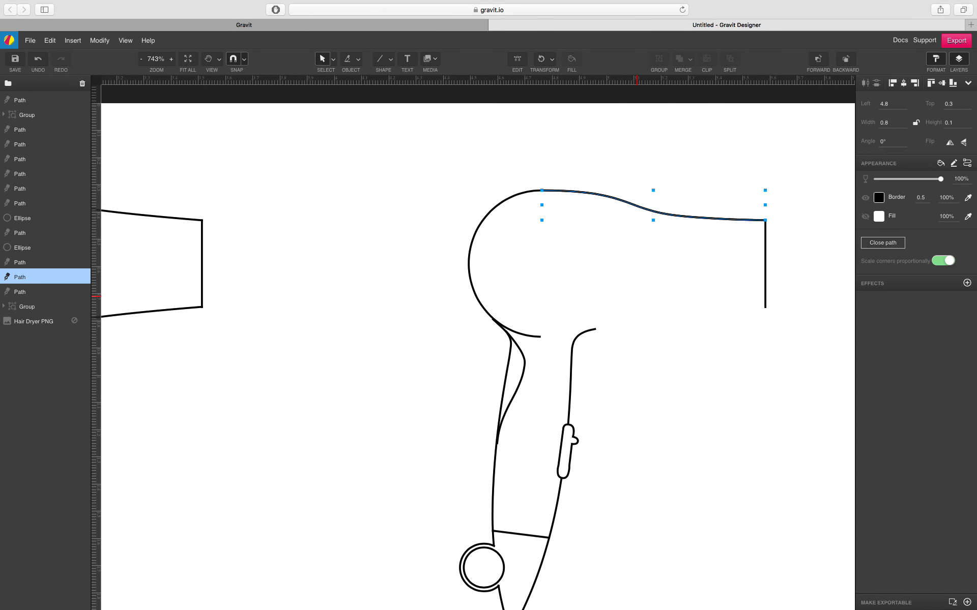
click(963, 143)
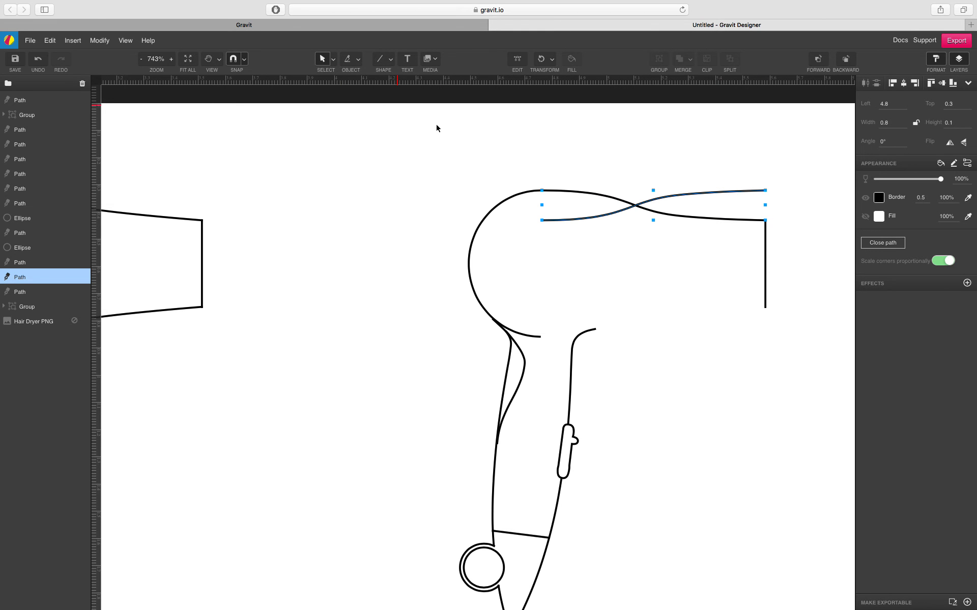
drag(730, 194, 732, 311)
- Move the upper end of the handle's right line onto the new lower barrel edge and lower its bend anchor slightly
scroll(623, 362, up, 3)
scroll(623, 362, up, 1)
double_click(537, 341)
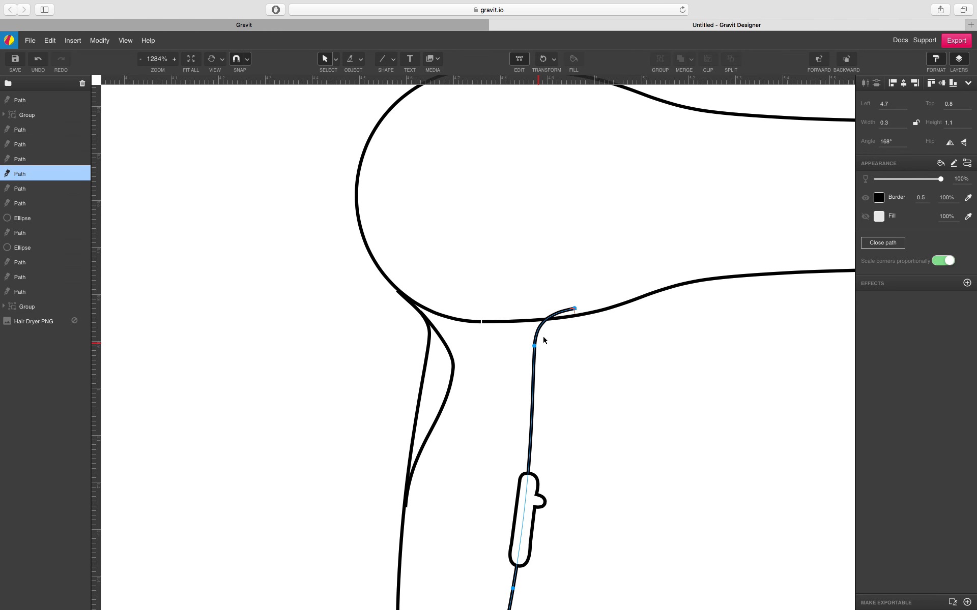
drag(575, 309, 572, 316)
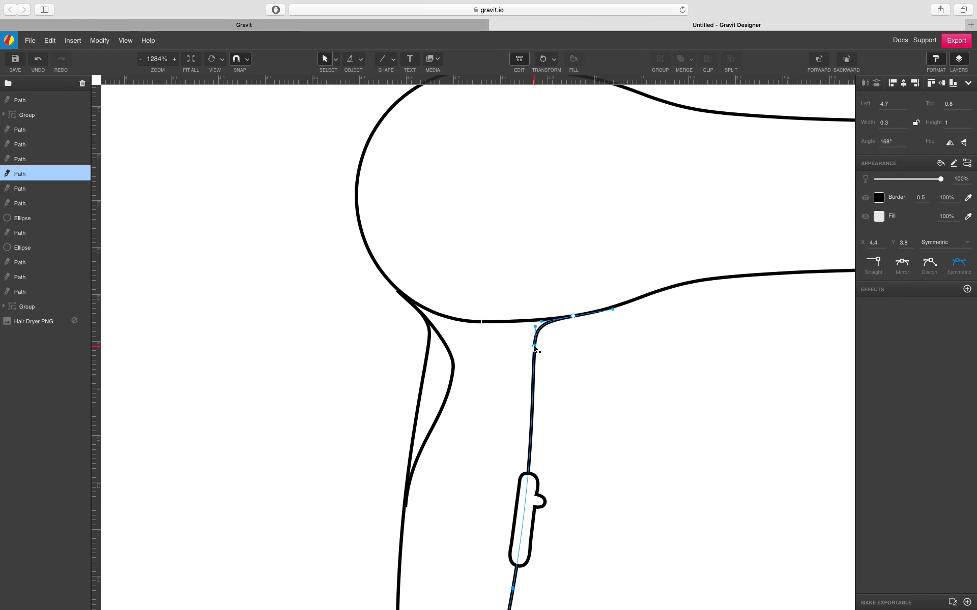
drag(534, 345, 534, 353)
click(555, 362)
scroll(665, 402, down, 5)
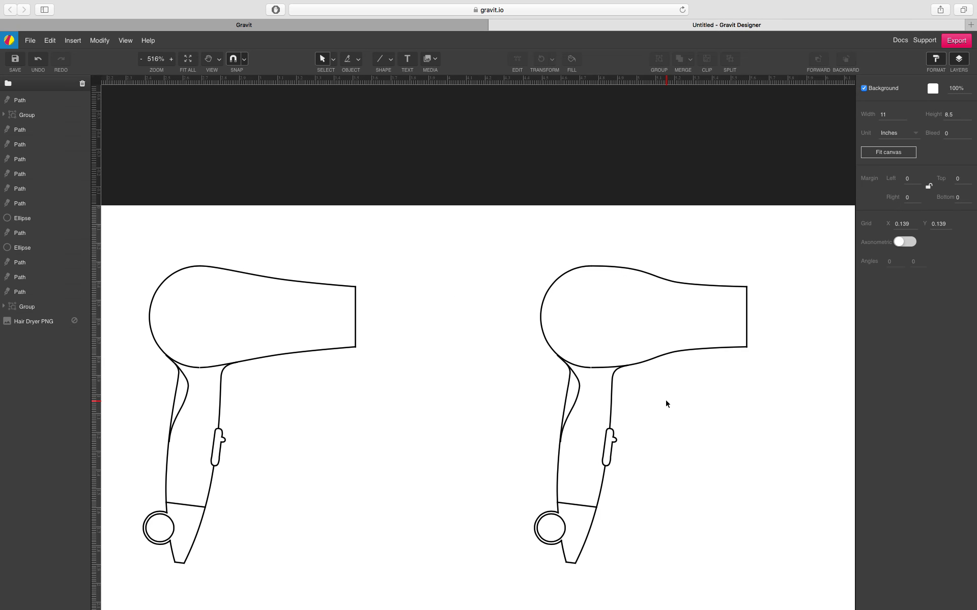
- Select the whole third hair dryer and move it closer to the second, to about Left 4 in
scroll(539, 458, down, 2)
key(space)
drag(484, 436, 480, 343)
drag(503, 234, 763, 495)
drag(510, 178, 772, 491)
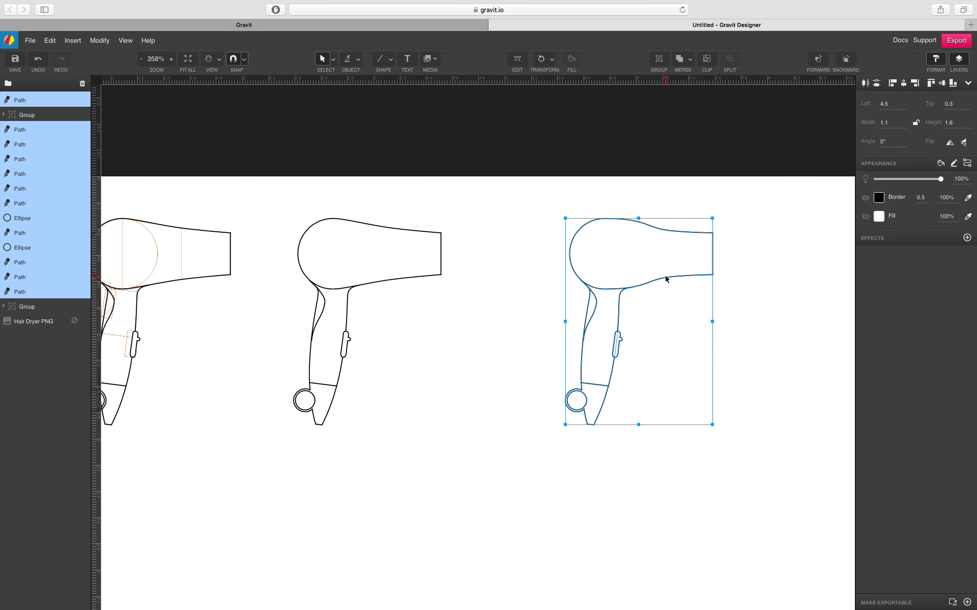
drag(665, 278, 603, 283)
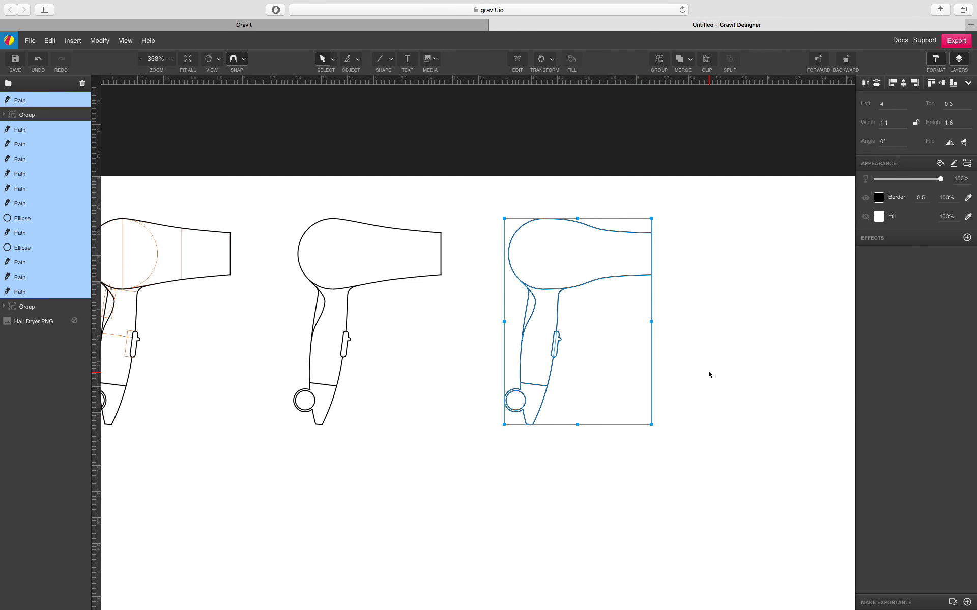
click(708, 373)
- Reshape the third hair dryer's inner grip curve by lowering its top end onto the handle line and widening its bulge
scroll(536, 312, up, 6)
click(525, 271)
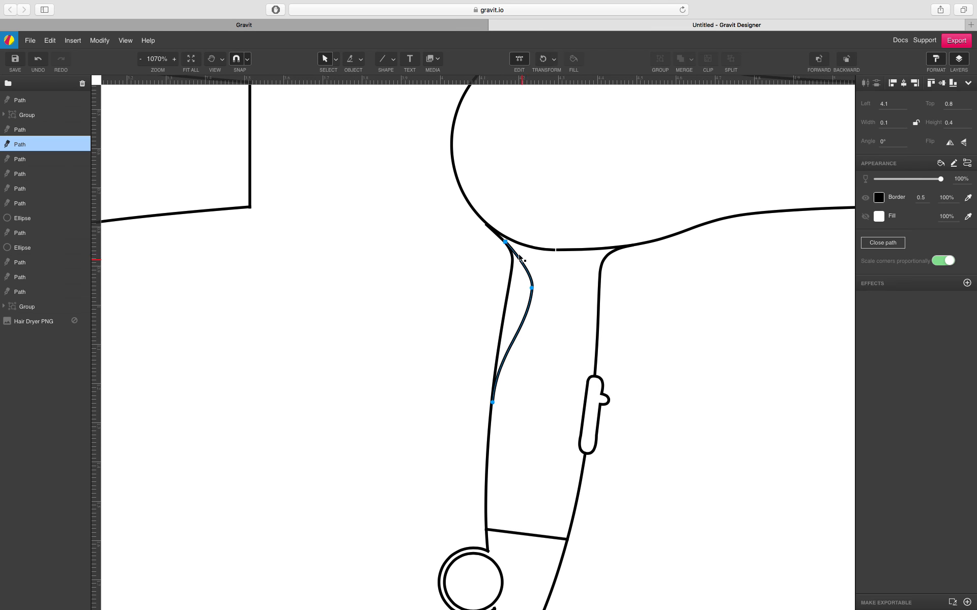
drag(507, 244, 512, 268)
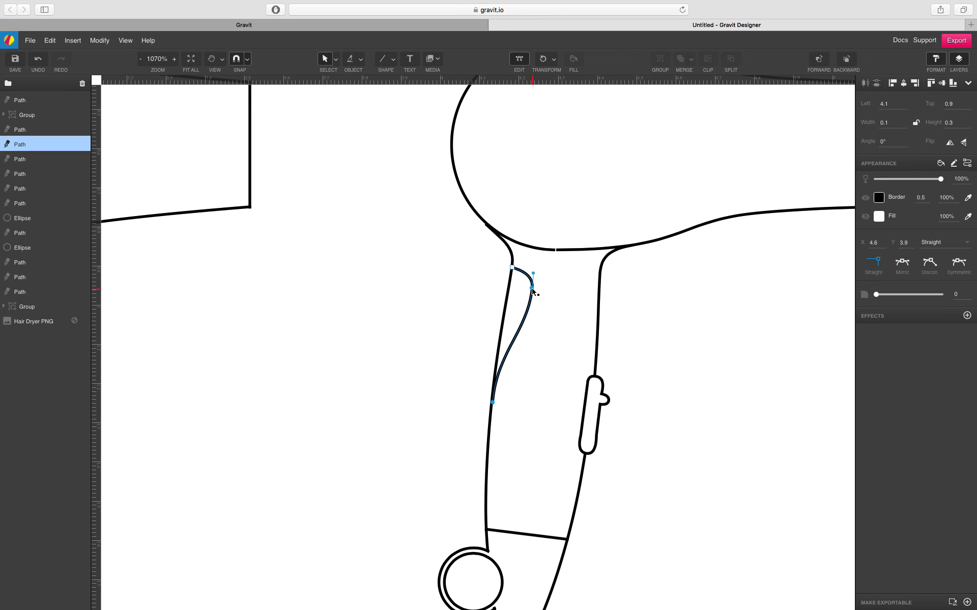
click(528, 346)
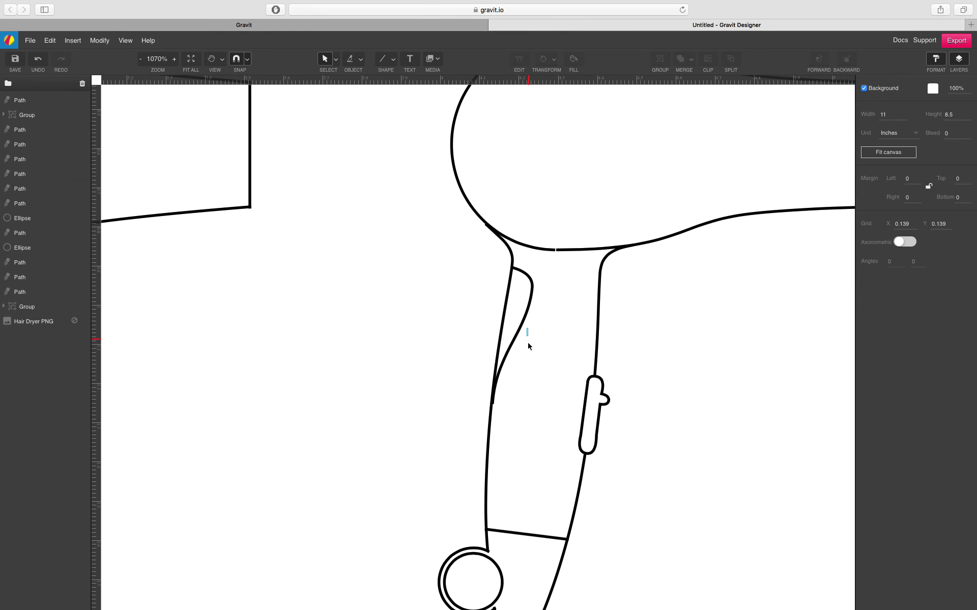
click(531, 304)
click(532, 288)
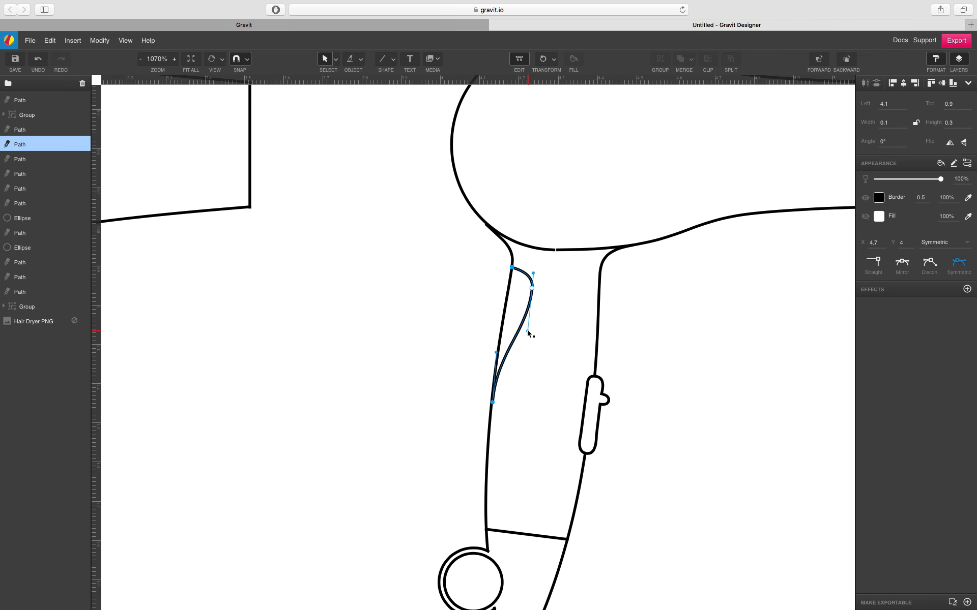
drag(528, 334, 528, 351)
drag(532, 289, 540, 271)
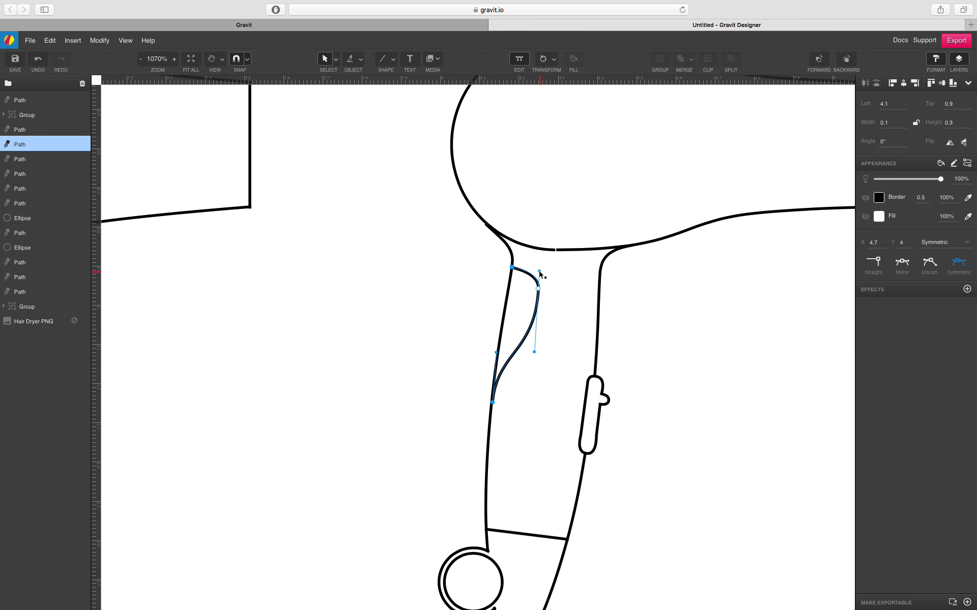
click(474, 297)
- Place a duplicate of the third hair dryer to its right at about Left 5.6 in, and group the third drawing's paths
scroll(471, 295, down, 10)
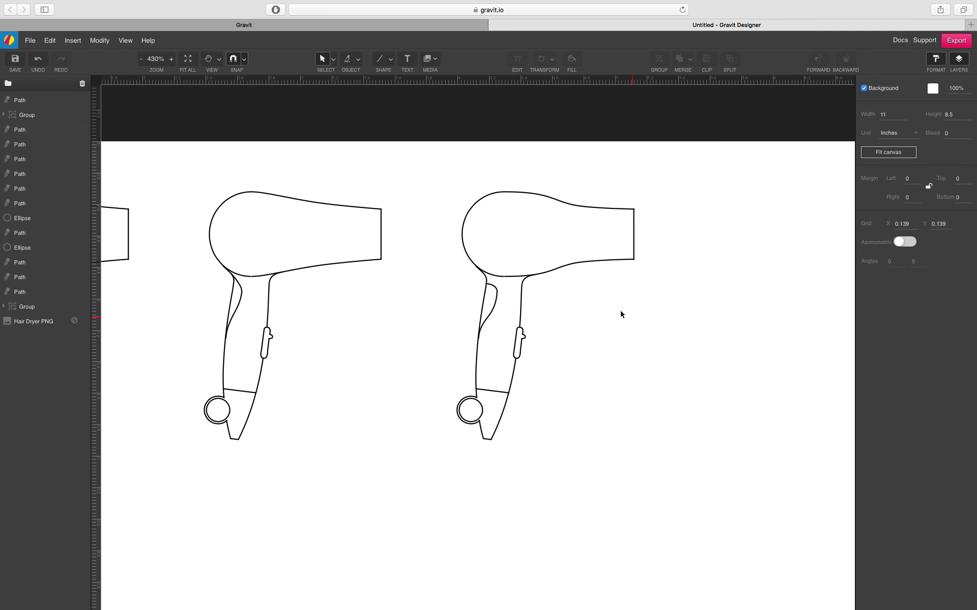
drag(420, 172, 682, 475)
scroll(597, 306, right, 5)
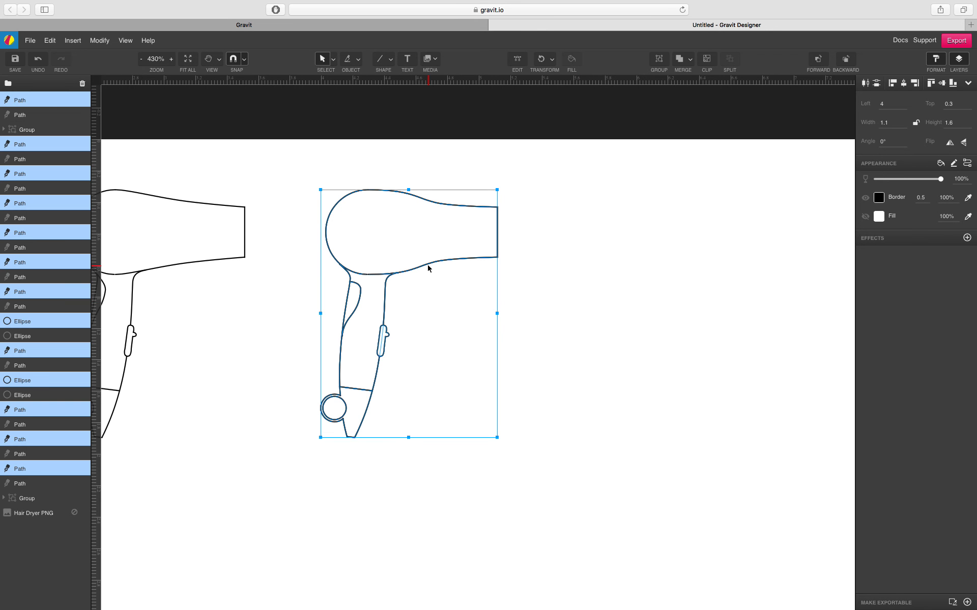
drag(427, 268, 689, 266)
drag(515, 150, 305, 477)
key(super+g)
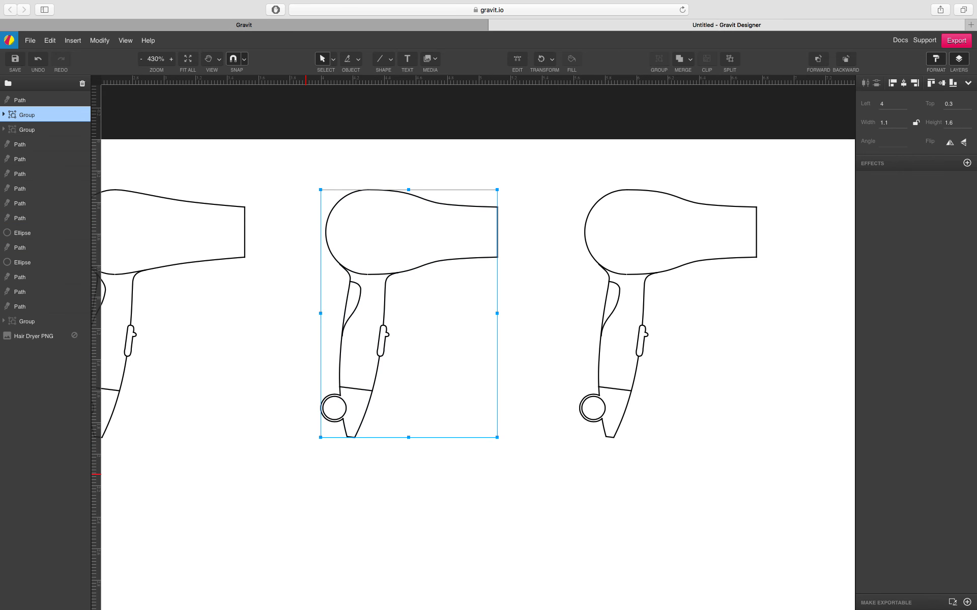
click(618, 185)
drag(637, 181, 463, 186)
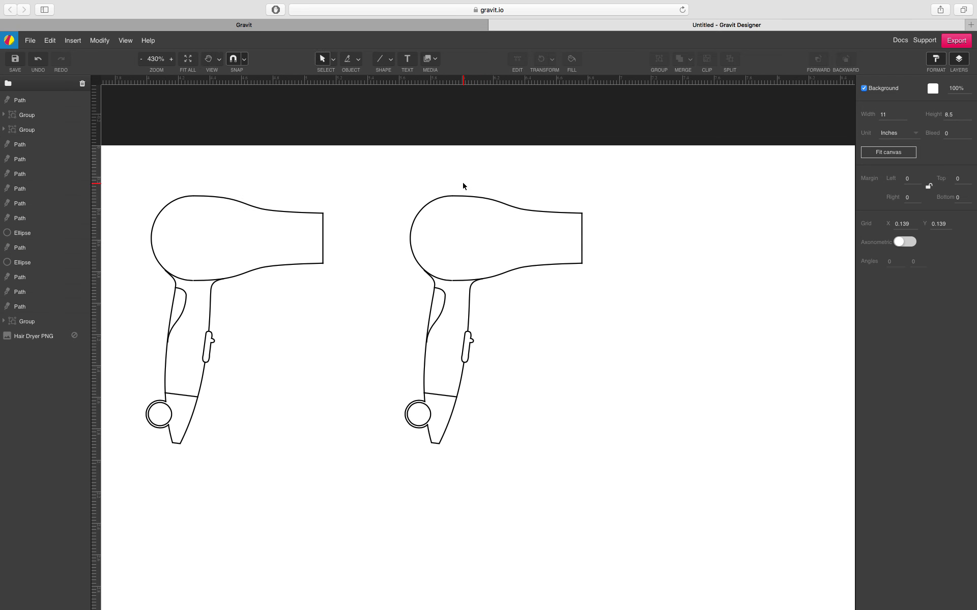
scroll(518, 232, up, 5)
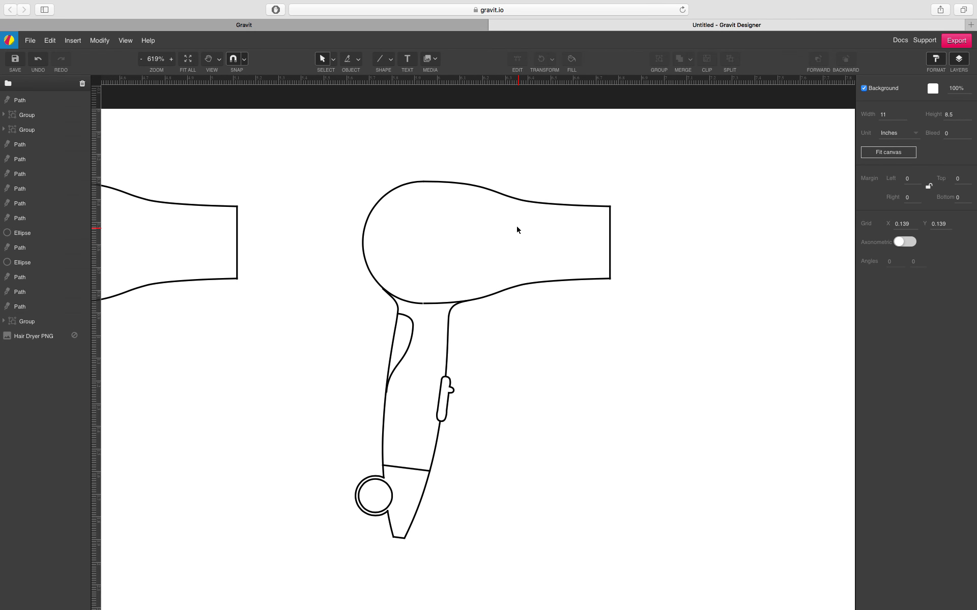
click(509, 200)
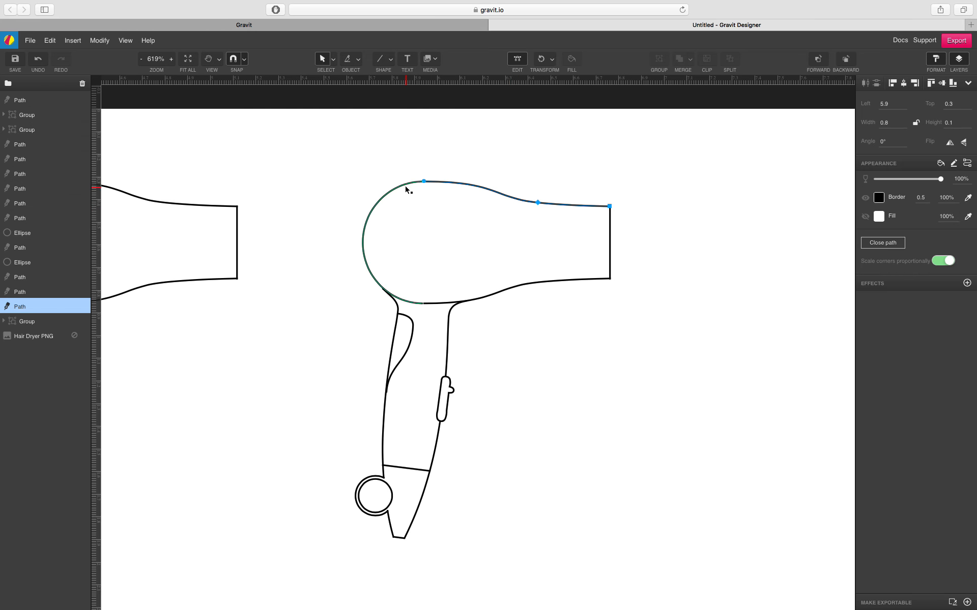
click(358, 167)
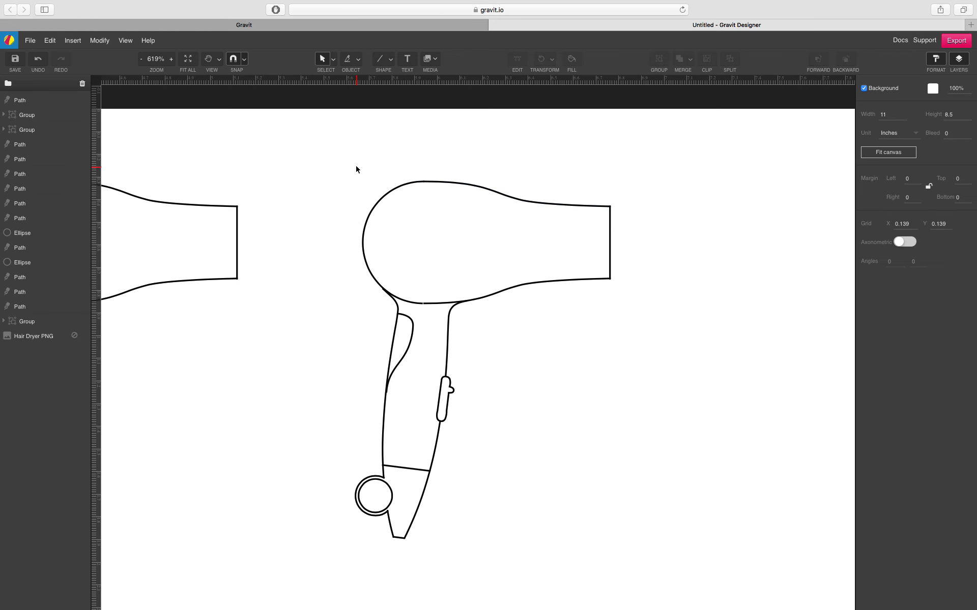
scroll(358, 171, down, 15)
drag(311, 218, 529, 246)
scroll(529, 246, up, 2)
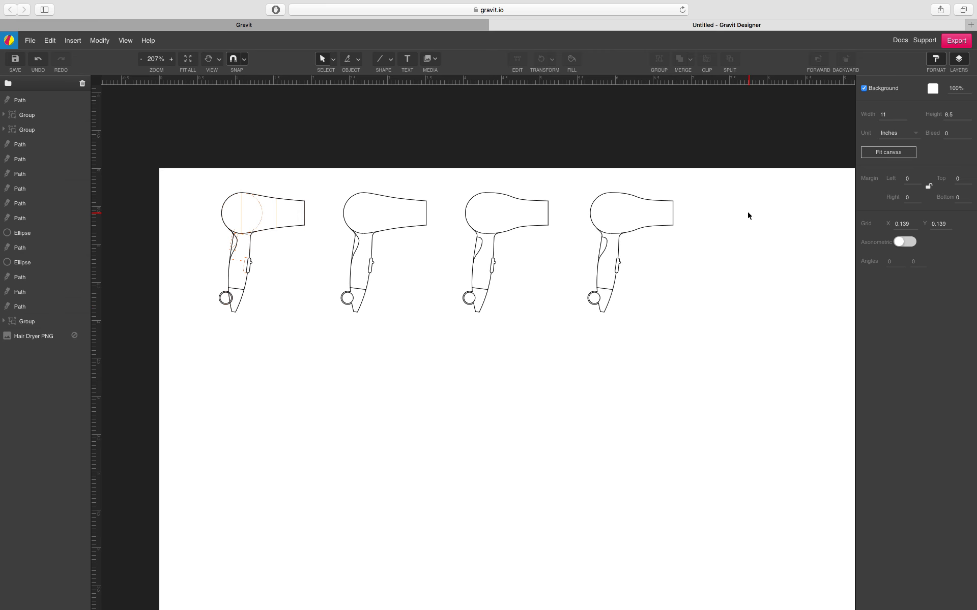
scroll(748, 215, up, 5)
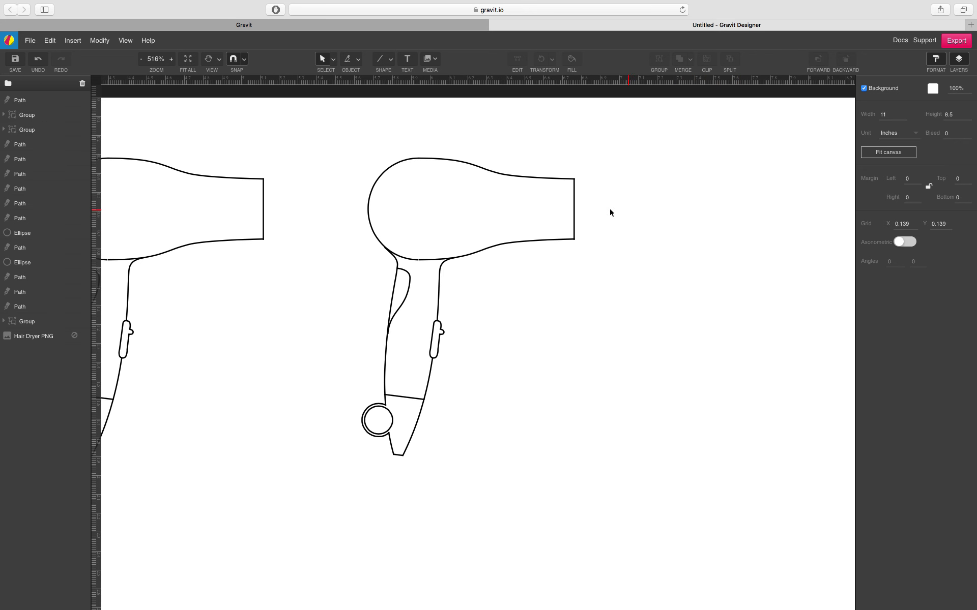
- Place a duplicate of the fourth hair dryer to its right and group the fourth drawing's paths
scroll(447, 214, down, 2)
drag(338, 125, 643, 456)
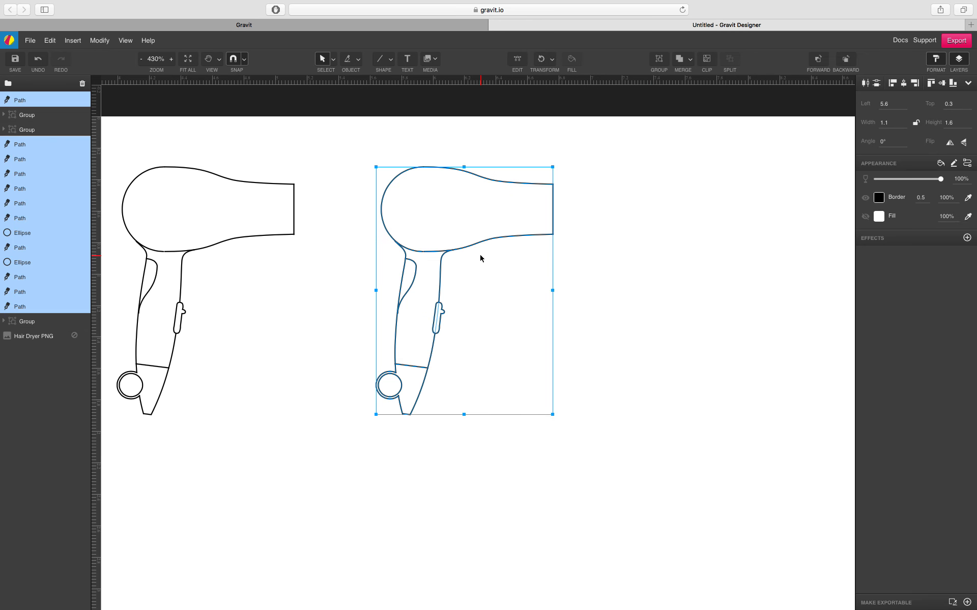
key(super+d)
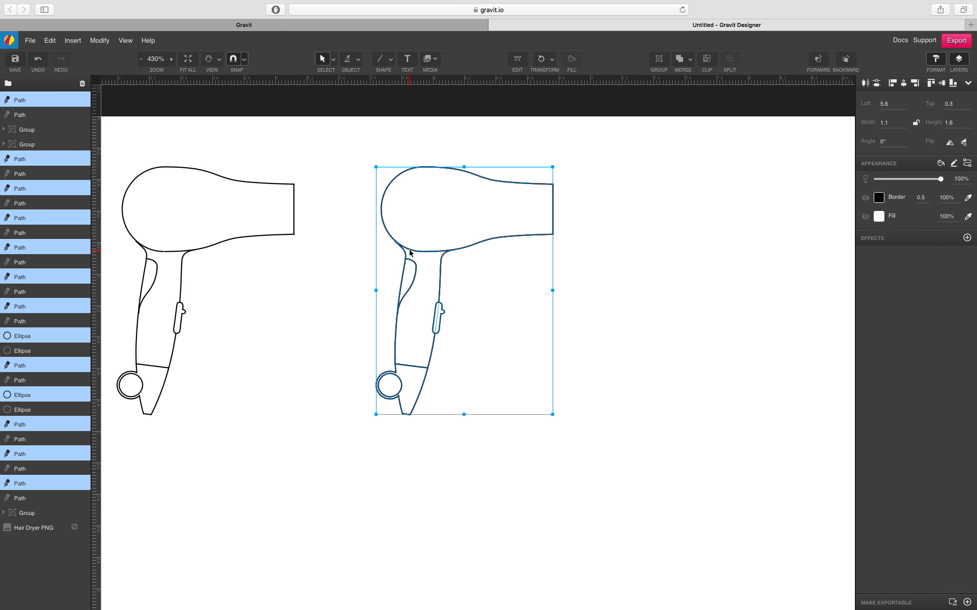
drag(412, 254, 678, 254)
drag(579, 130, 353, 450)
key(super+g)
click(614, 153)
- Flatten the fifth hair dryer's round back arc to about 0.1 in wide and shift it outward from the barrel
scroll(613, 153, up, 8)
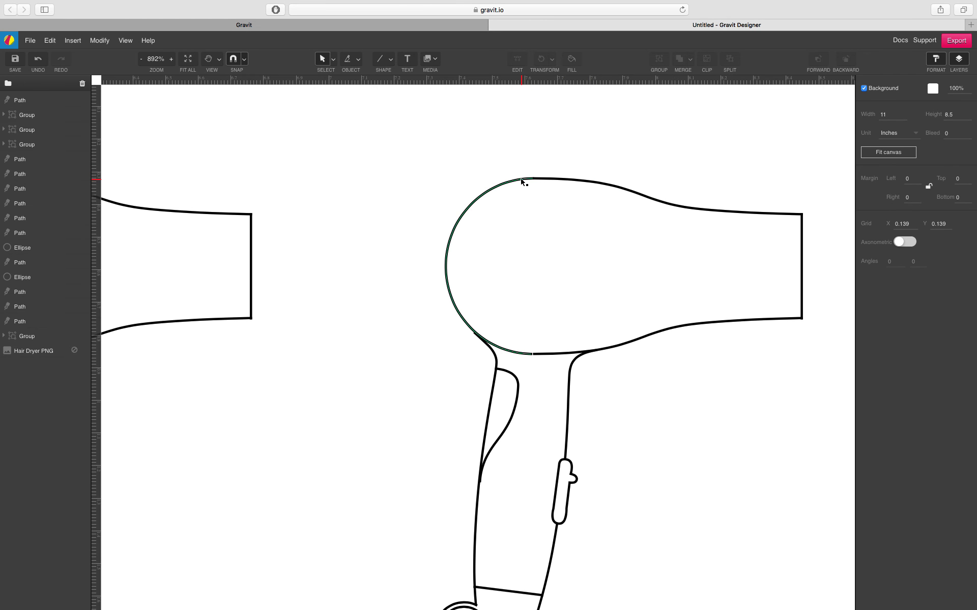
click(522, 182)
drag(532, 265, 426, 254)
click(369, 290)
- Extend the upper barrel line's rear end to the back arc's top and lengthen its curve handle for a fuller bend
click(554, 181)
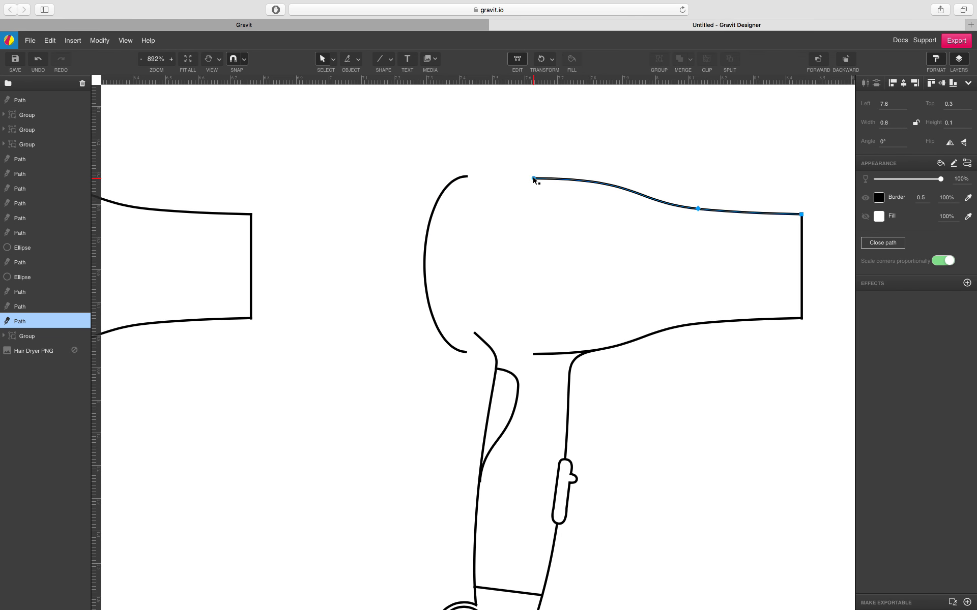
drag(533, 179, 469, 177)
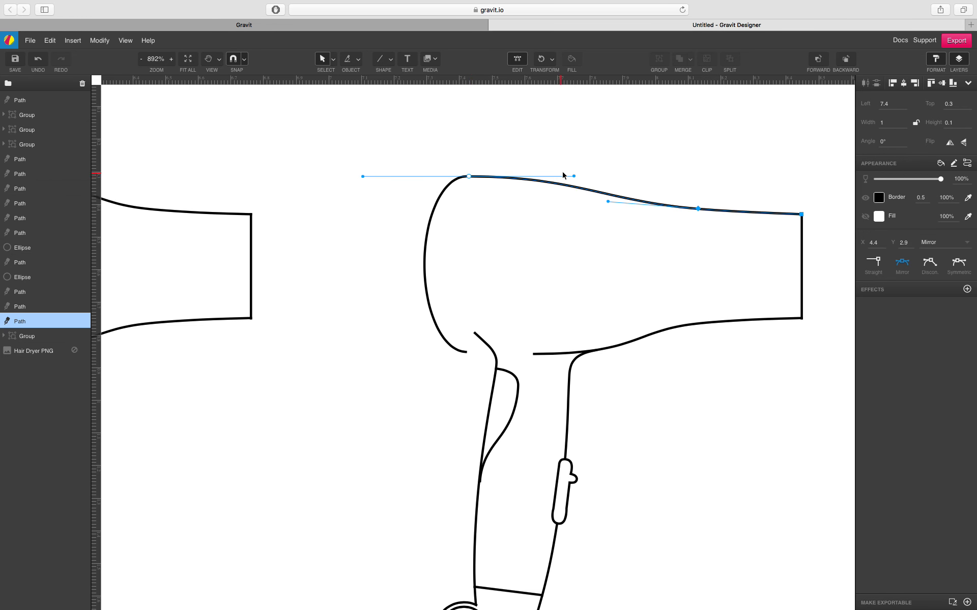
drag(574, 176, 642, 176)
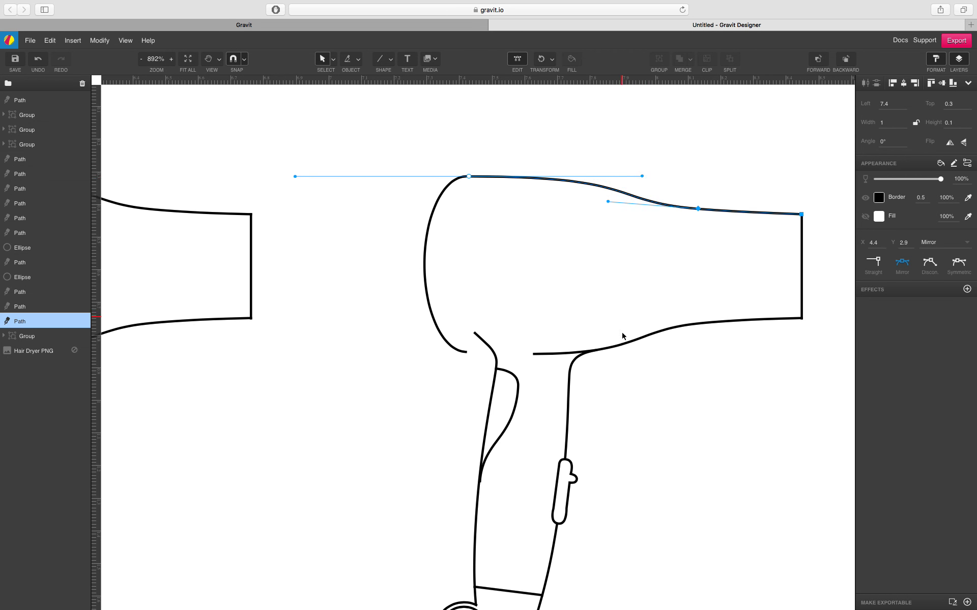
- Replace the lower barrel line with a vertically flipped duplicate of the upper line, placed at the barrel's lower edge
click(719, 332)
click(724, 322)
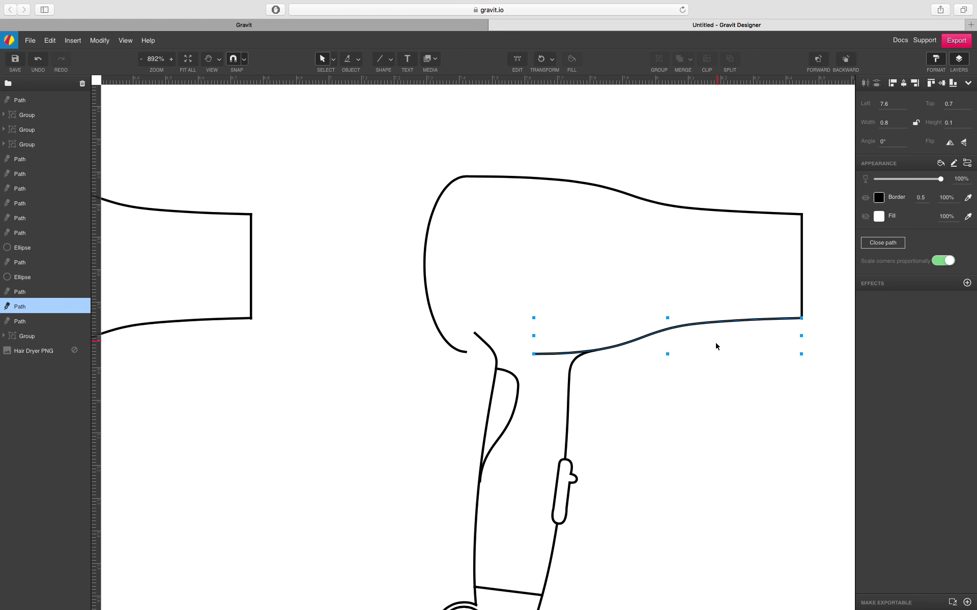
key(Delete)
click(662, 206)
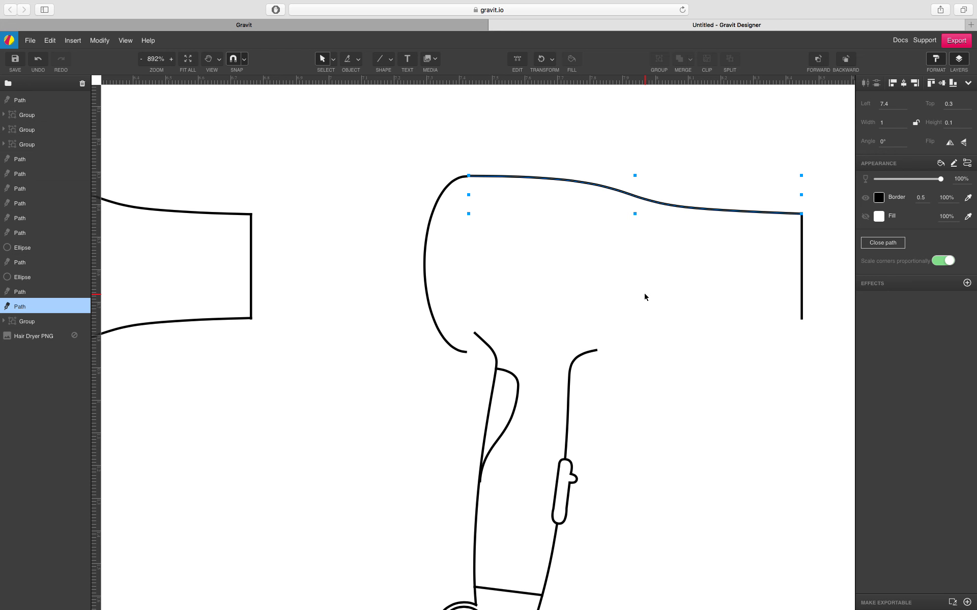
key(super+d)
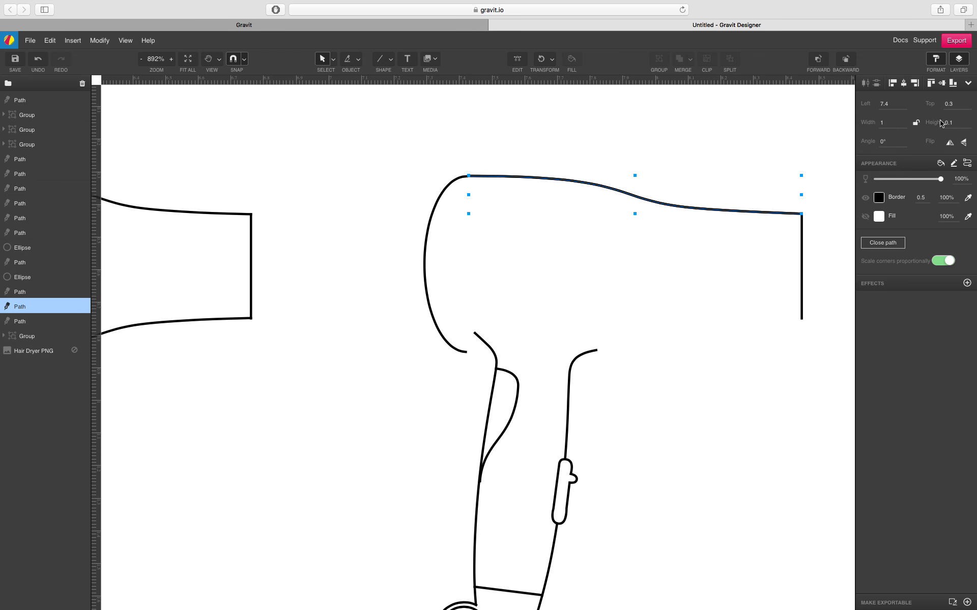
click(965, 143)
drag(706, 182, 704, 327)
click(416, 419)
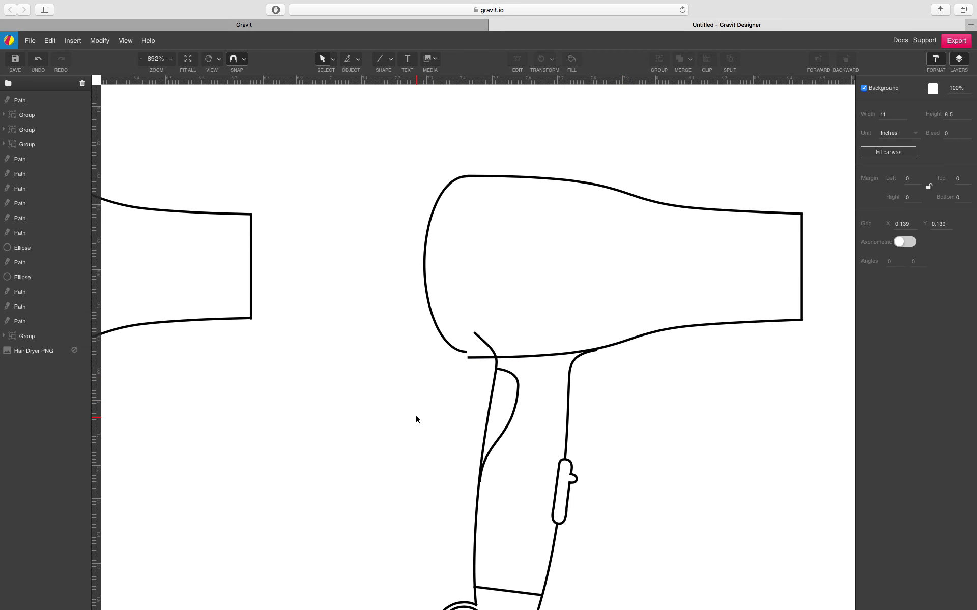
- Stretch the back arc downward to about 0.6 in high so it meets the new lower barrel line
click(433, 307)
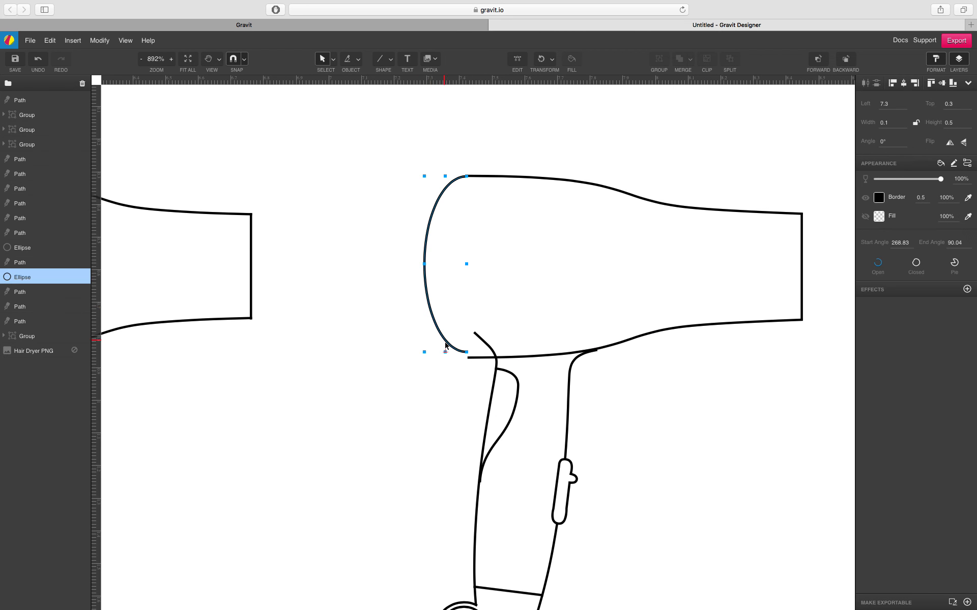
scroll(452, 354, up, 3)
drag(445, 355, 445, 360)
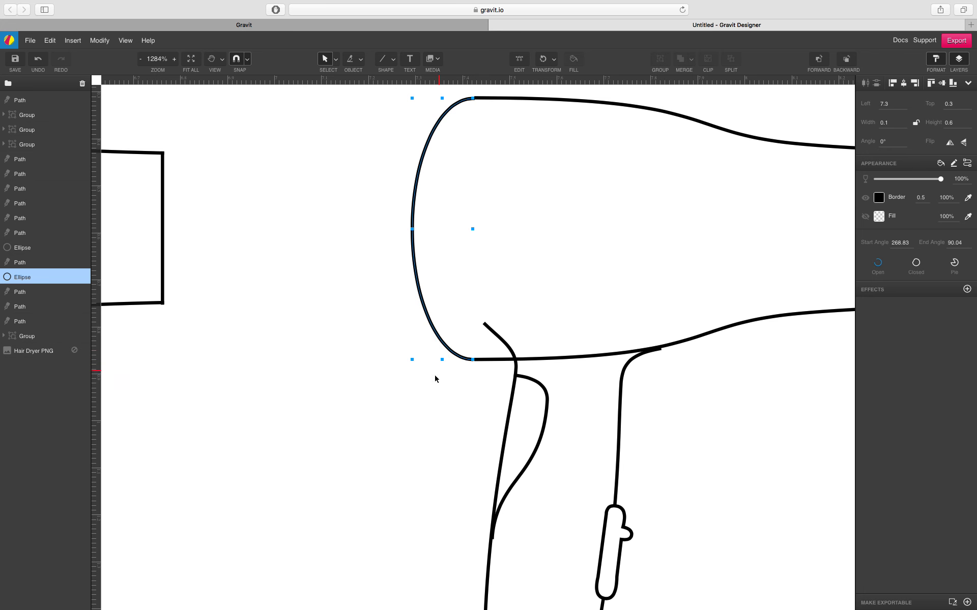
click(401, 398)
scroll(400, 394, down, 3)
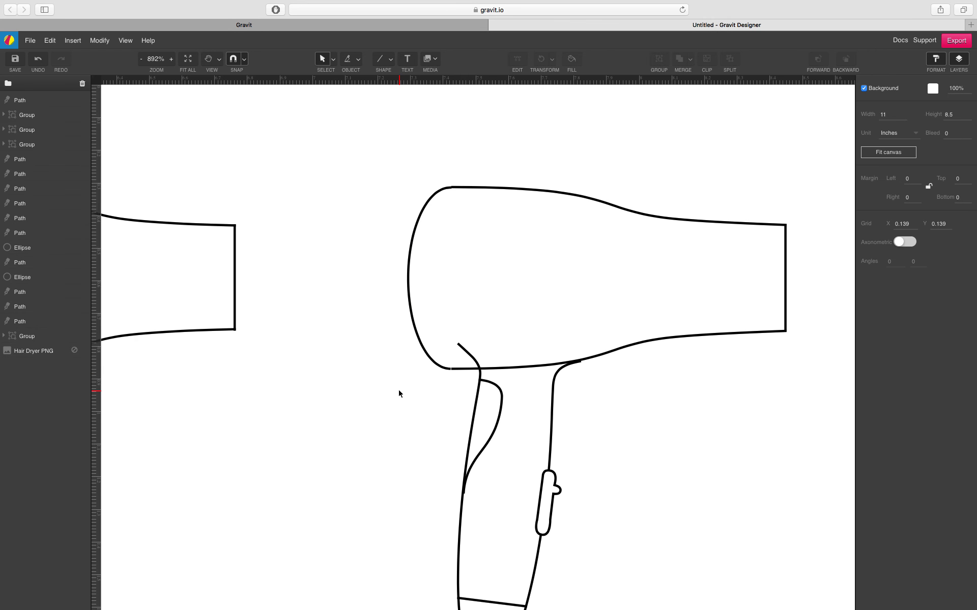
- Shift the back arc outward, shorten it at both ends, and set its end angle to 110
click(420, 214)
drag(450, 188, 439, 192)
drag(450, 368, 436, 368)
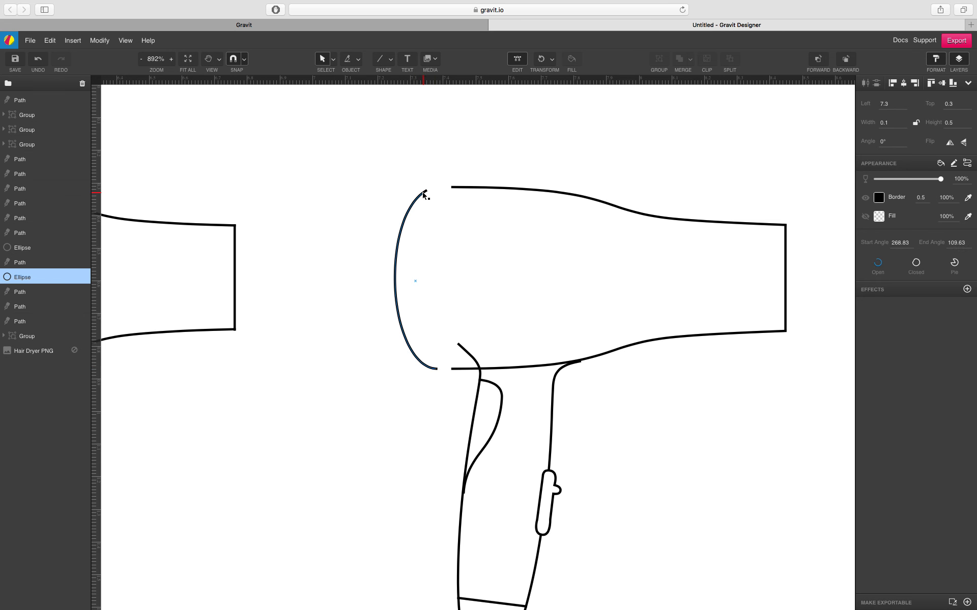
drag(426, 192, 423, 193)
drag(421, 368, 422, 368)
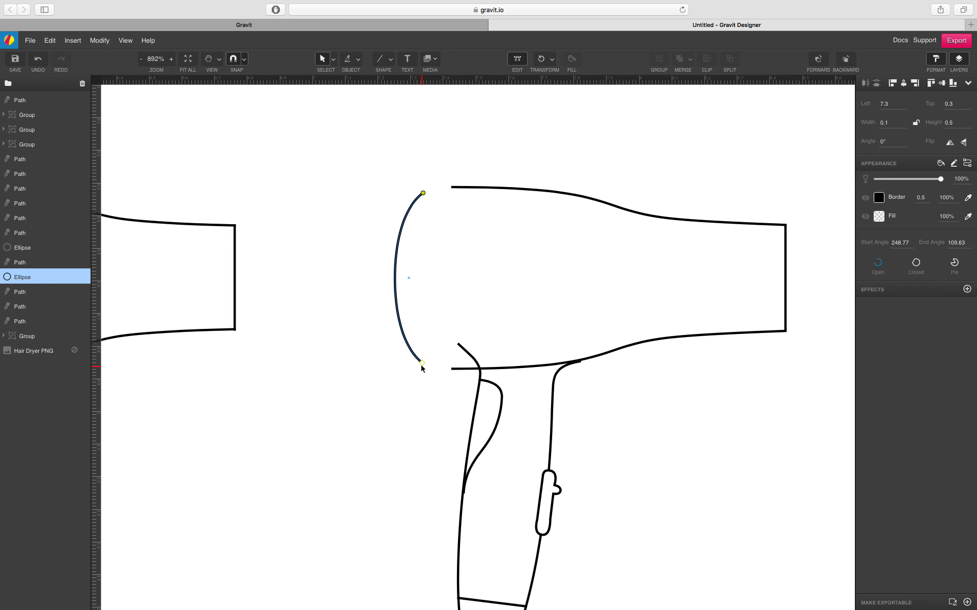
click(957, 243)
text(110)
- Try a start angle of 110 on the back arc and undo it
click(897, 239)
text(110)
key(Return)
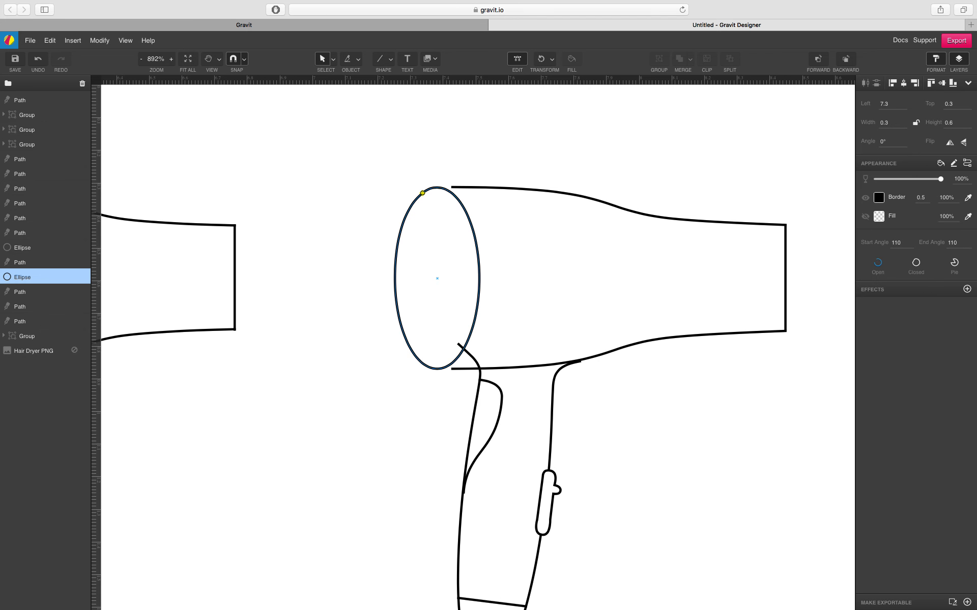
key(ctrl+z)
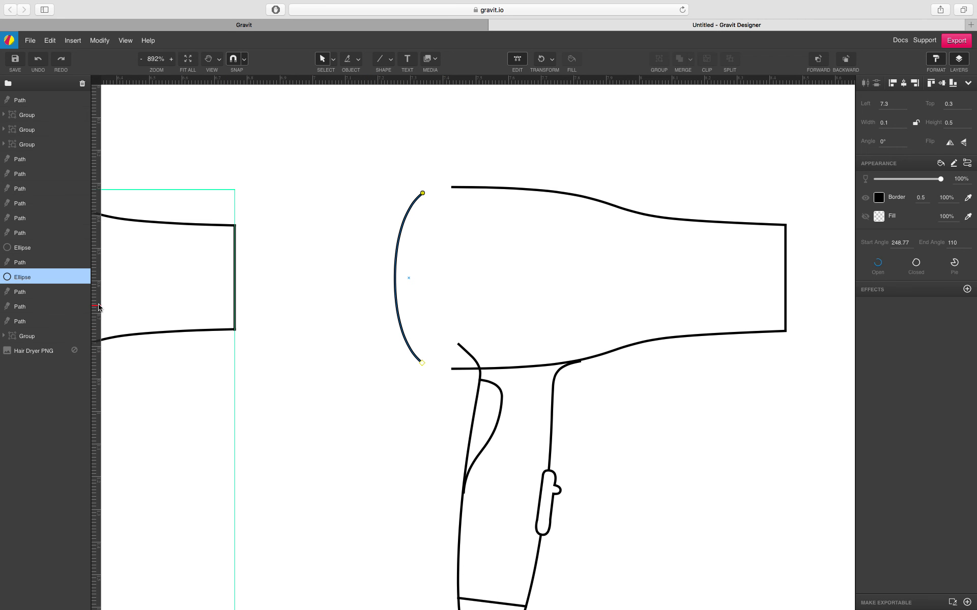
- Place a vertical guide at the back arc's upper end and turn on the display of guide lines
drag(98, 309, 422, 237)
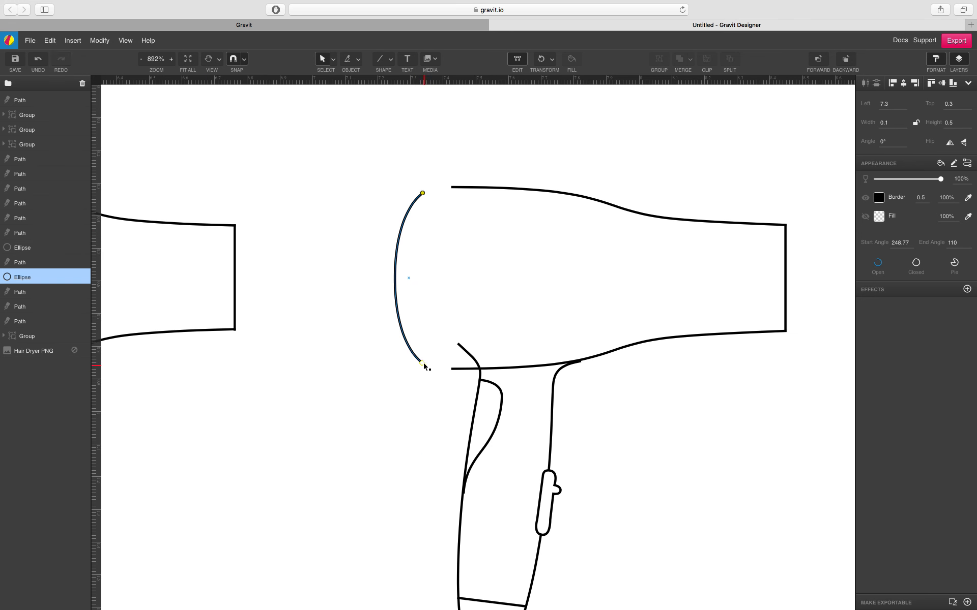
drag(422, 365, 421, 367)
click(125, 40)
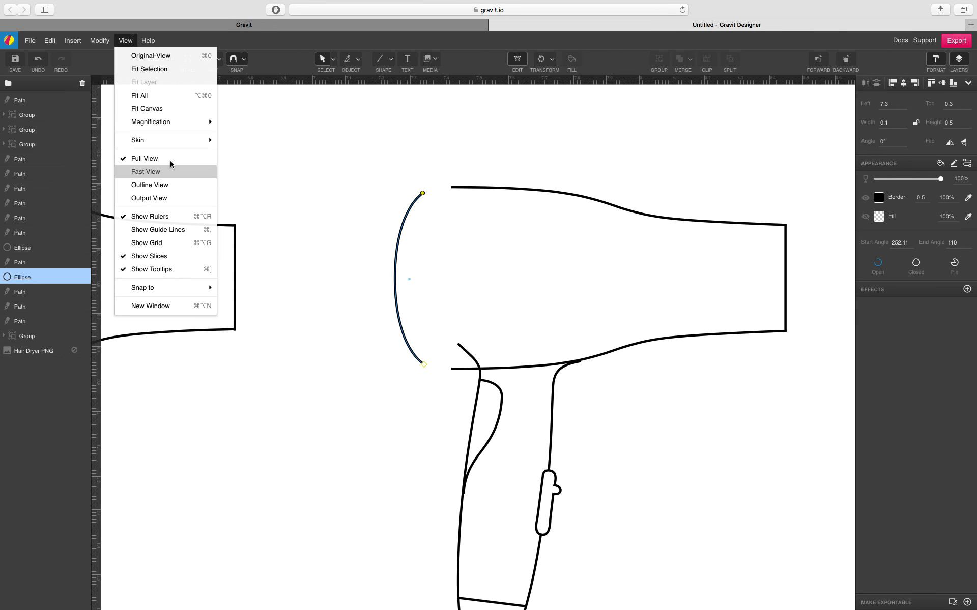
mouse_move(171, 126)
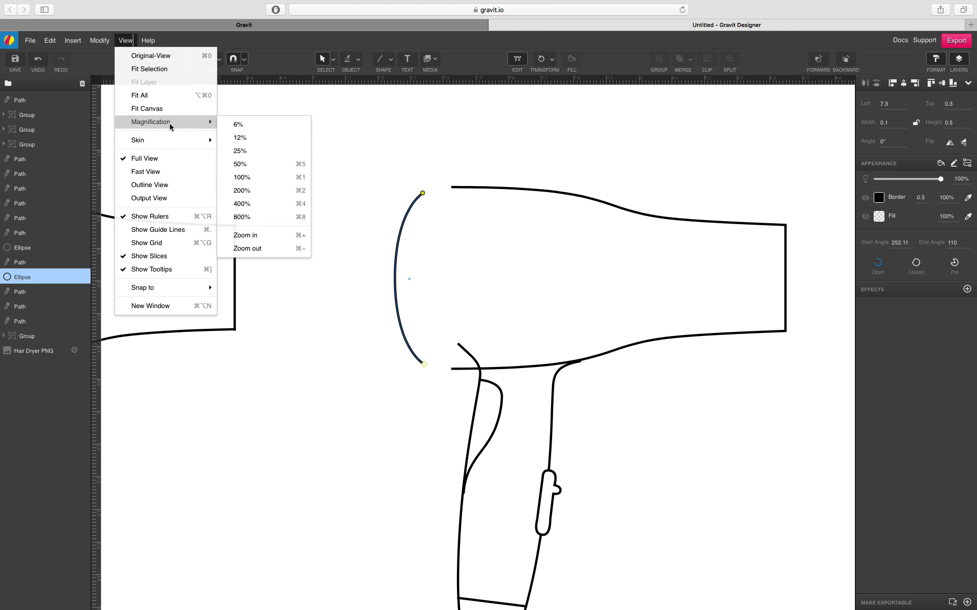
click(173, 229)
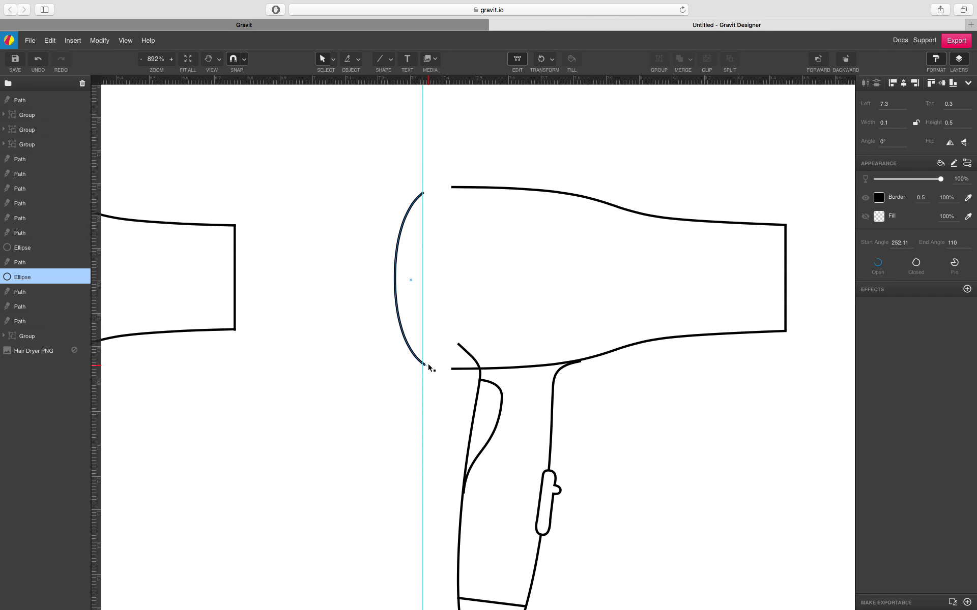
- Set the back arc's start angle to 250 so its lower end mirrors the upper one
mouse_move(429, 367)
mouse_down()
mouse_move(413, 354)
mouse_move(421, 365)
mouse_up()
click(893, 244)
text(250)
click(484, 244)
- Fit the back arc between the rear ends of the upper and lower barrel lines and remove the vertical guide
drag(410, 213, 439, 207)
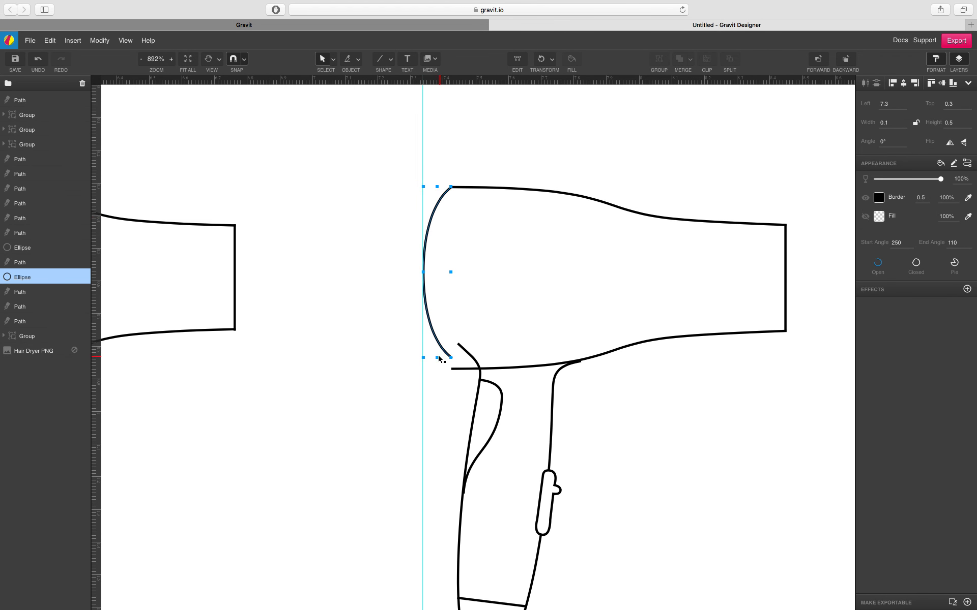
mouse_move(441, 359)
mouse_down()
mouse_move(445, 311)
mouse_move(444, 367)
mouse_move(441, 359)
mouse_up()
click(371, 371)
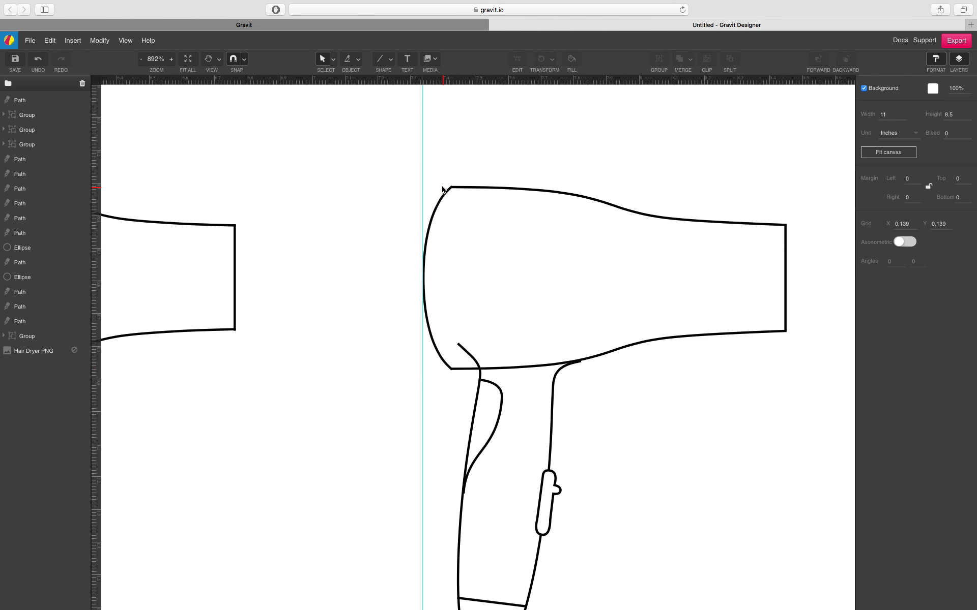
drag(423, 166, 96, 203)
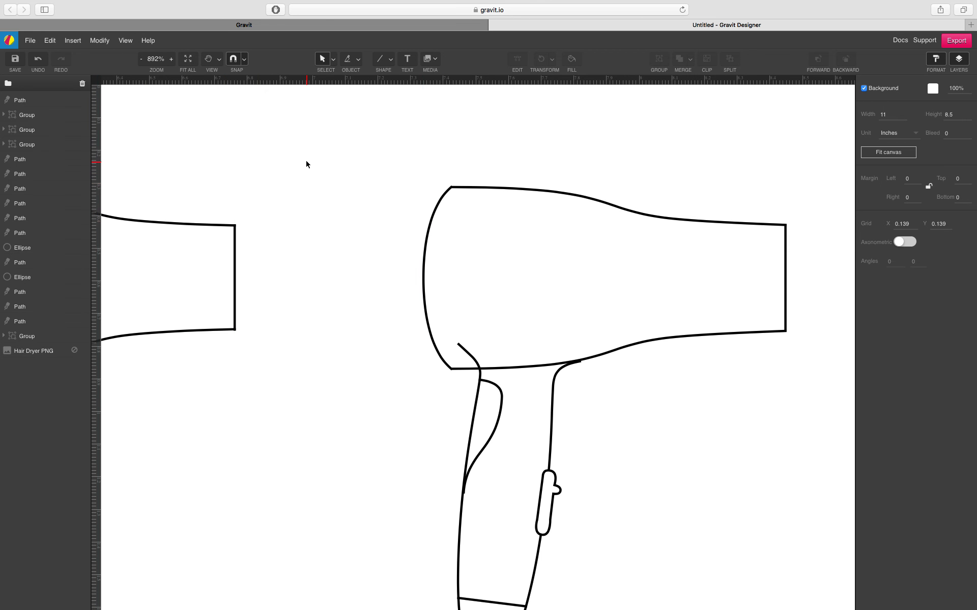
- Move the fifth hair dryer's back arc slightly outward from the barrel, keeping it level with the barrel lines
scroll(346, 246, down, 3)
scroll(341, 247, down, 2)
scroll(335, 247, down, 1)
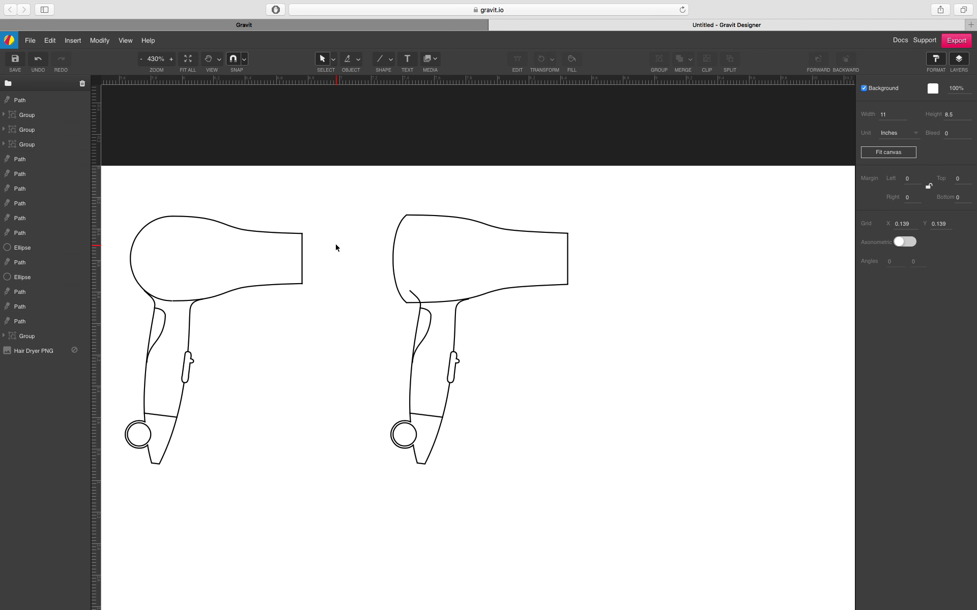
scroll(336, 247, up, 2)
drag(419, 240, 405, 244)
- Extend the rear ends of the upper and lower barrel lines to the ends of the shifted back arc
click(445, 204)
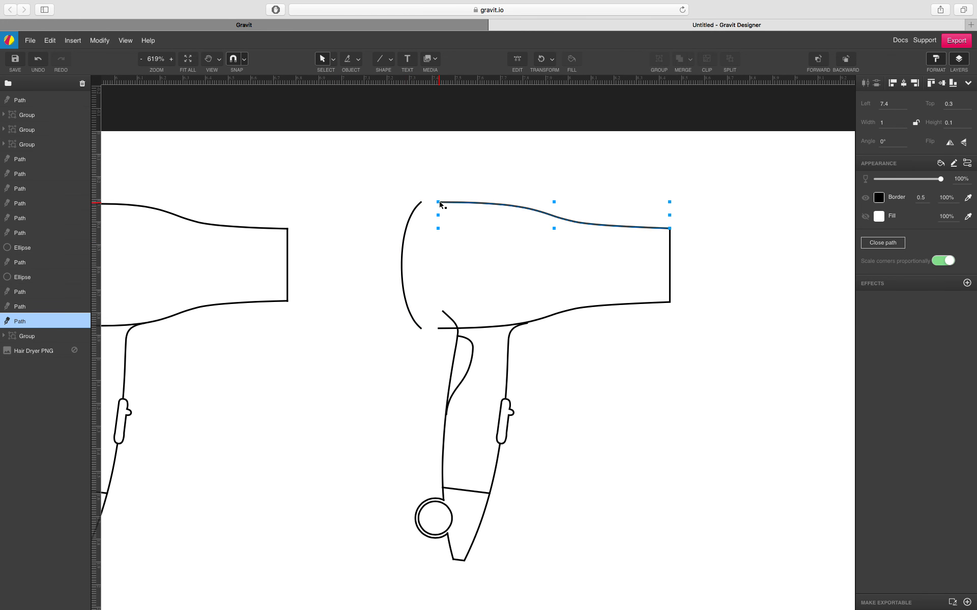
double_click(454, 205)
drag(438, 204, 422, 204)
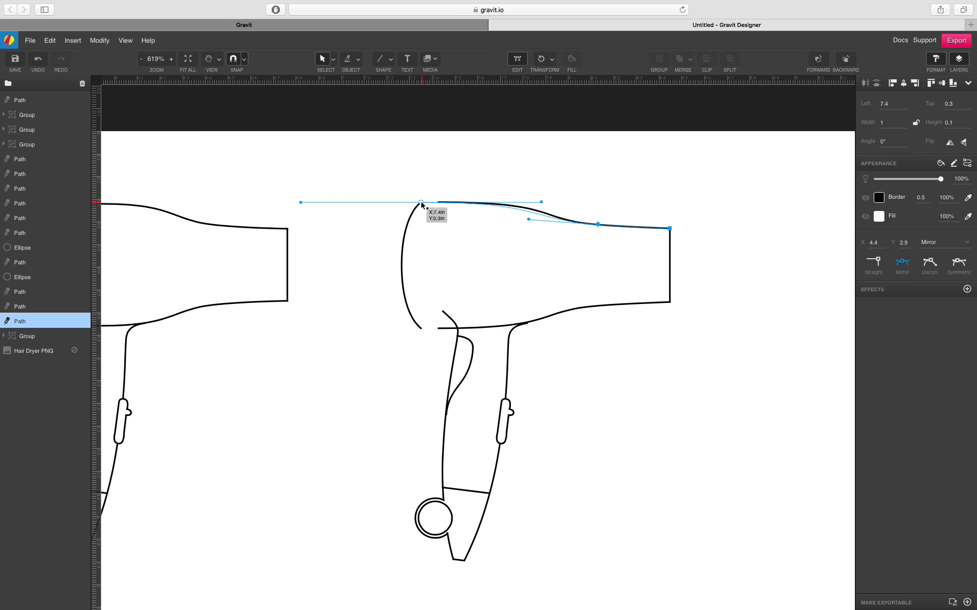
click(438, 329)
drag(437, 331, 422, 330)
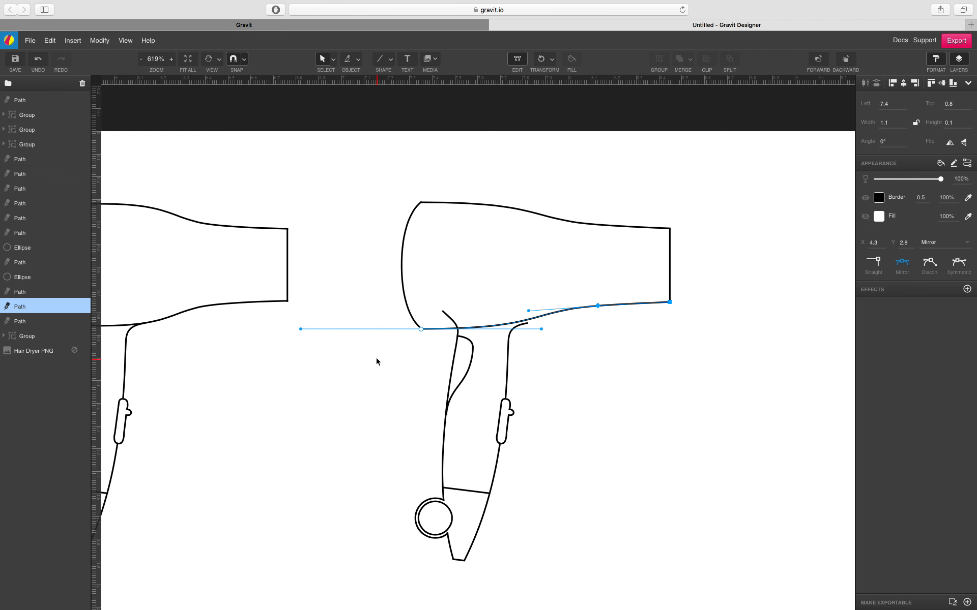
click(341, 365)
- Reshape the top of the handle's left line to meet the lower barrel edge and attach the inner grip curve's top to it
scroll(294, 370, down, 5)
scroll(296, 372, up, 3)
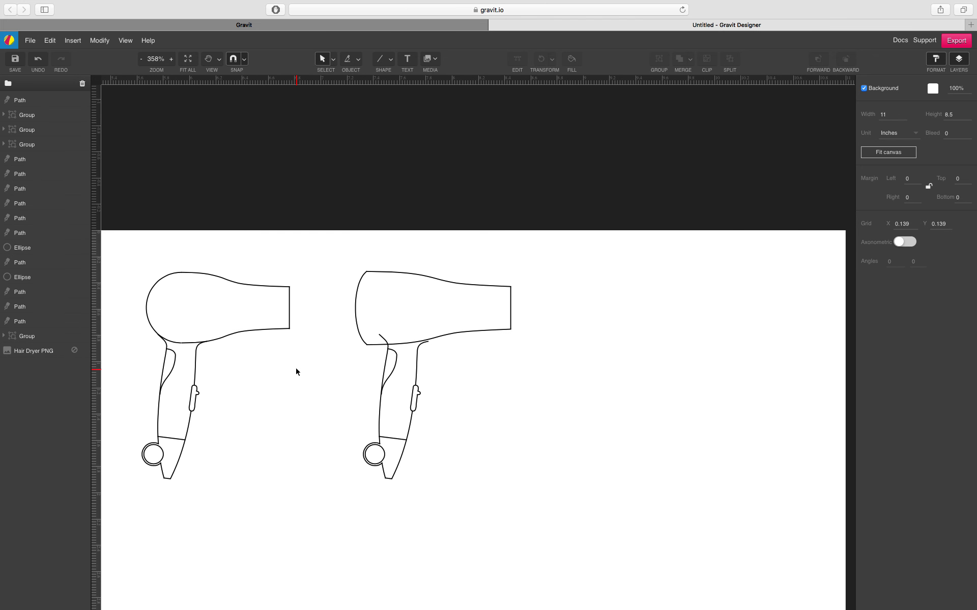
scroll(296, 371, up, 2)
scroll(400, 352, up, 5)
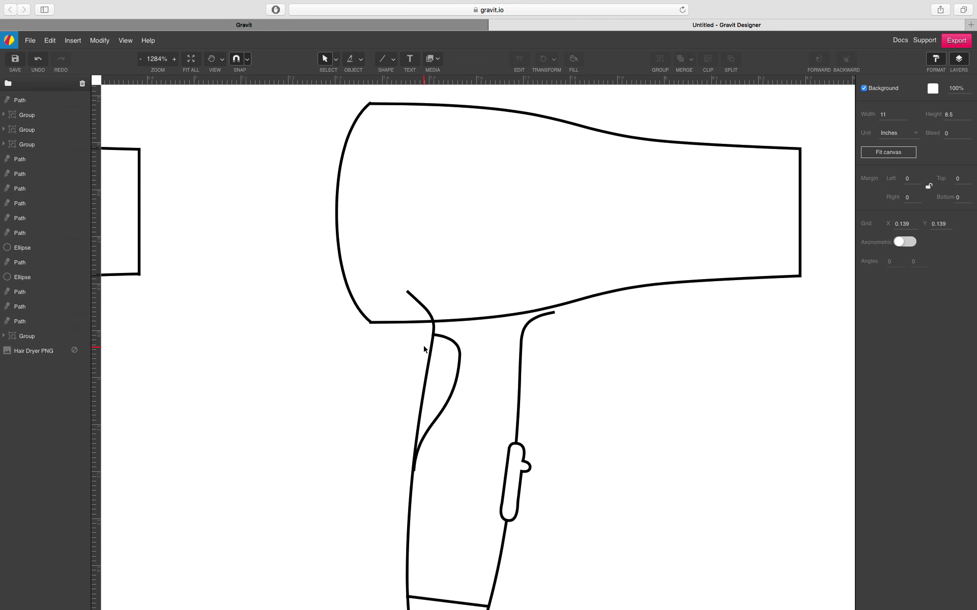
click(405, 283)
drag(404, 281, 432, 347)
click(440, 337)
click(433, 333)
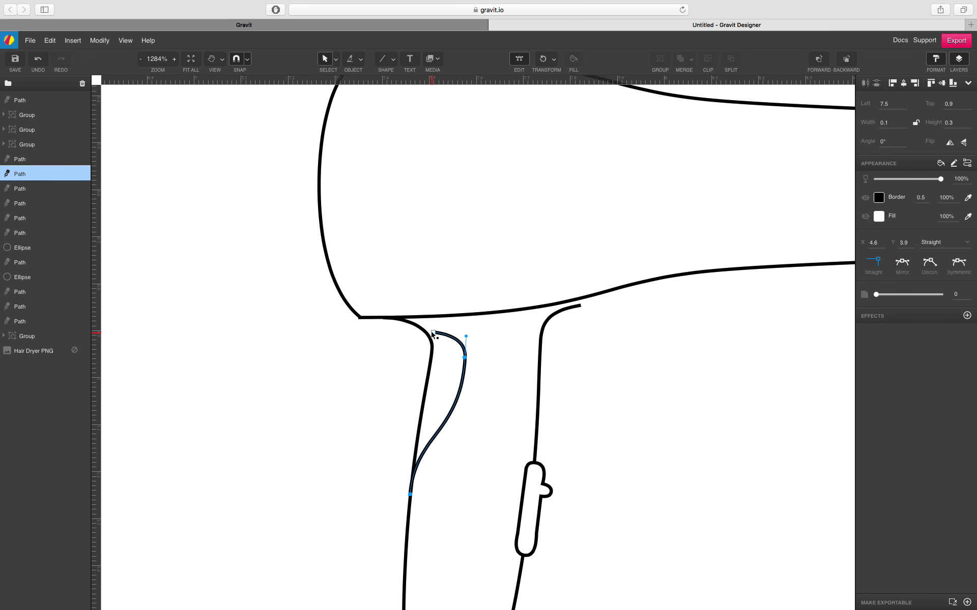
- Move the upper end of the handle's right line up onto the lower barrel edge
click(576, 308)
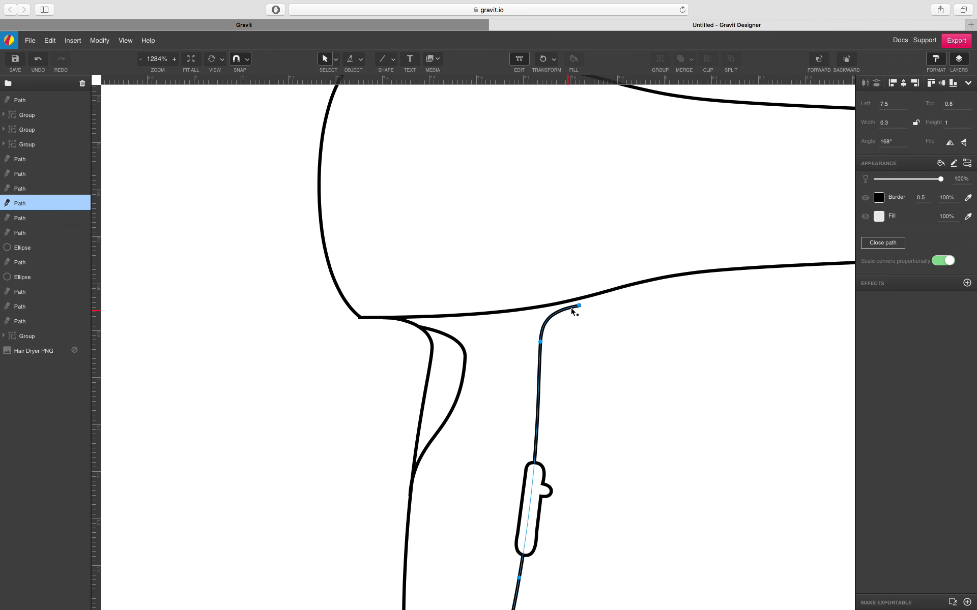
click(581, 306)
click(608, 338)
- Duplicate the fourth hair dryer group and place the copy straight below it to start a second row
scroll(615, 342, down, 5)
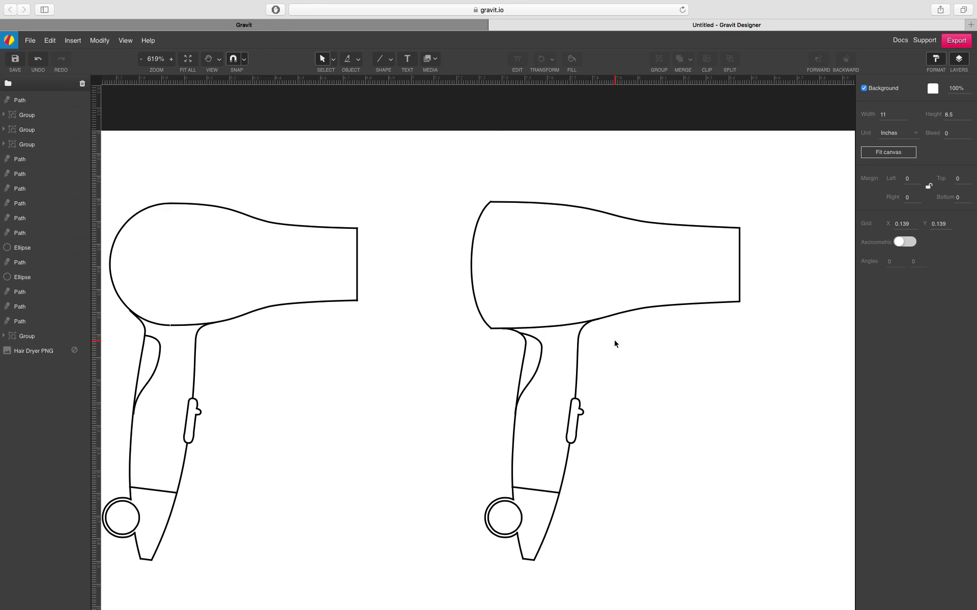
scroll(682, 352, down, 3)
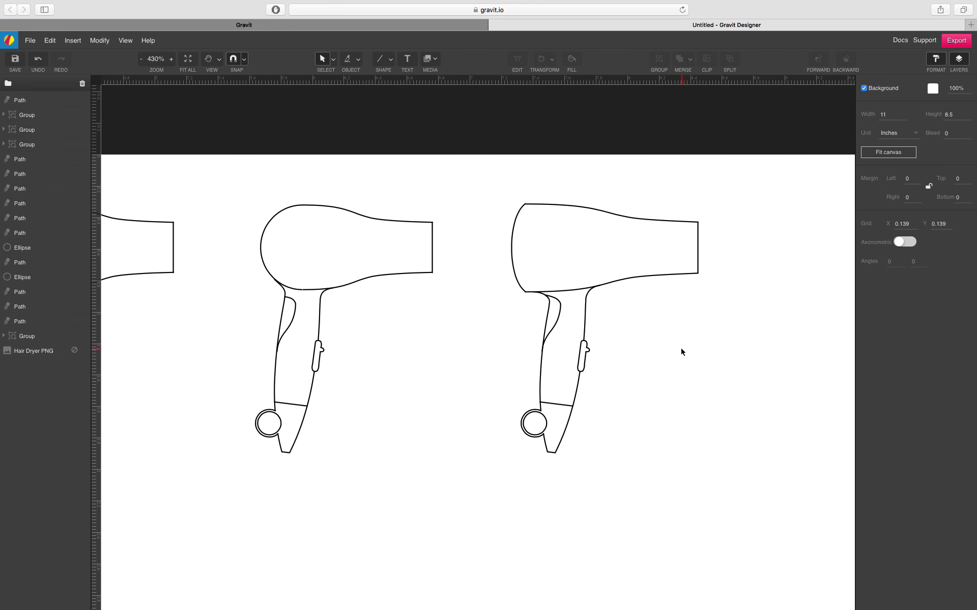
scroll(489, 247, down, 1)
drag(468, 185, 665, 387)
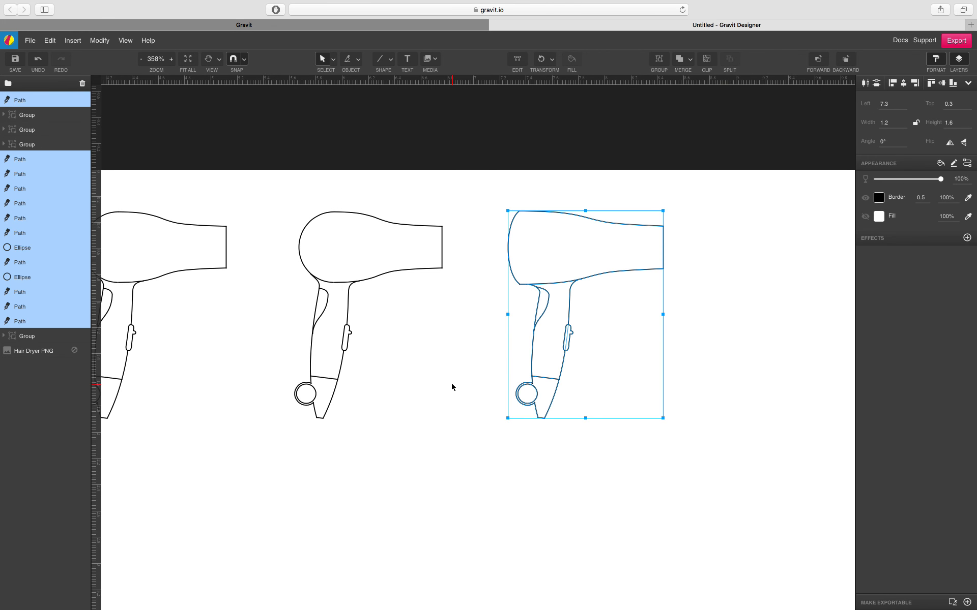
click(452, 387)
drag(276, 168, 469, 450)
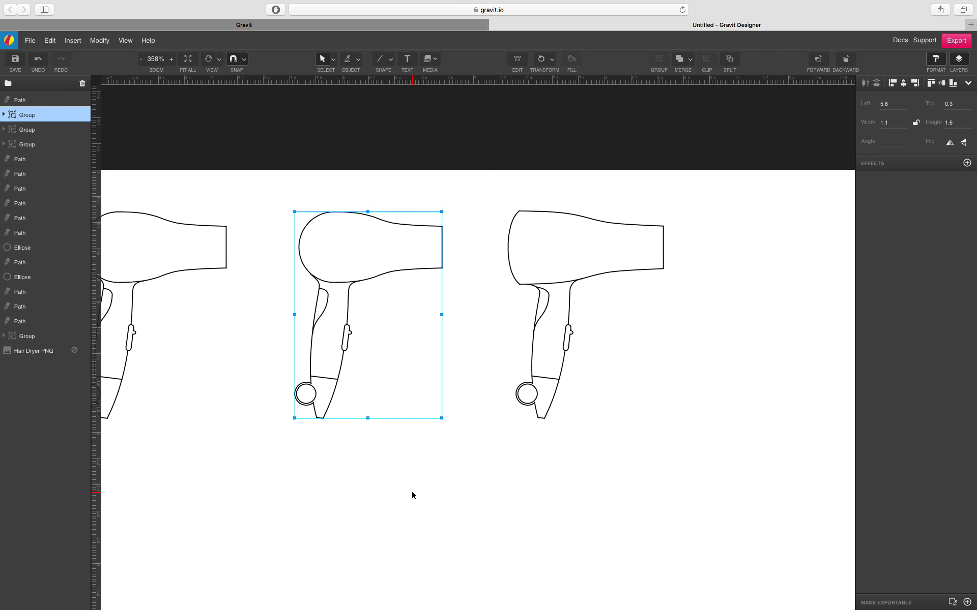
key(super+d)
drag(349, 215, 351, 487)
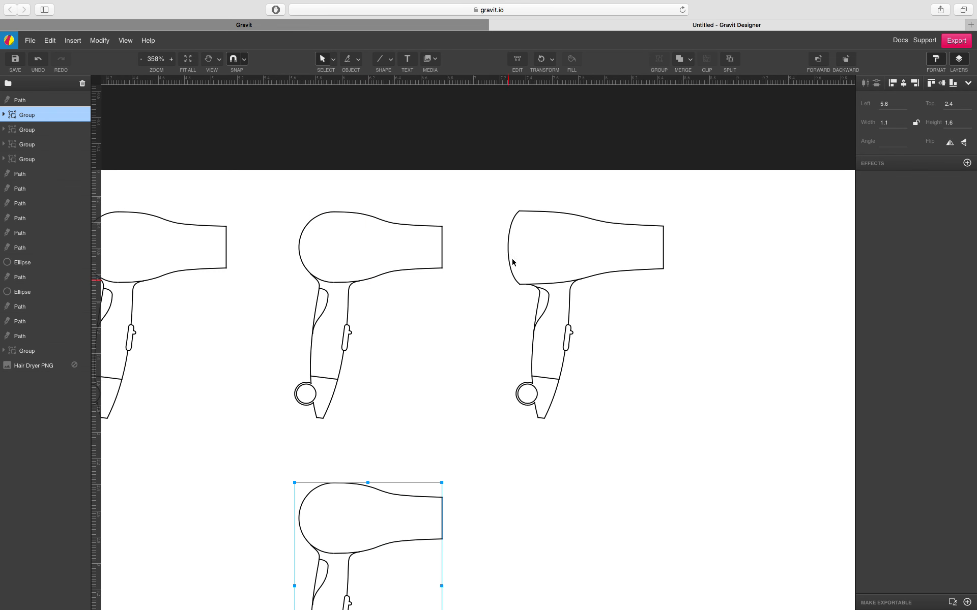
- Group all parts of the fifth hair dryer and ungroup the new copy in the second row
drag(477, 161, 709, 451)
key(super+g)
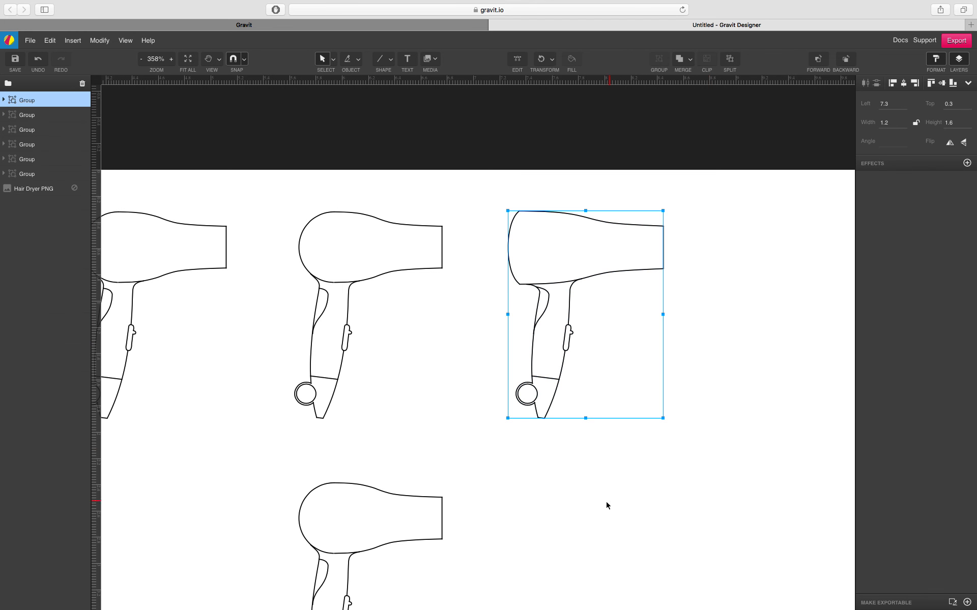
key(space)
drag(585, 515, 648, 291)
drag(277, 250, 568, 492)
click(729, 59)
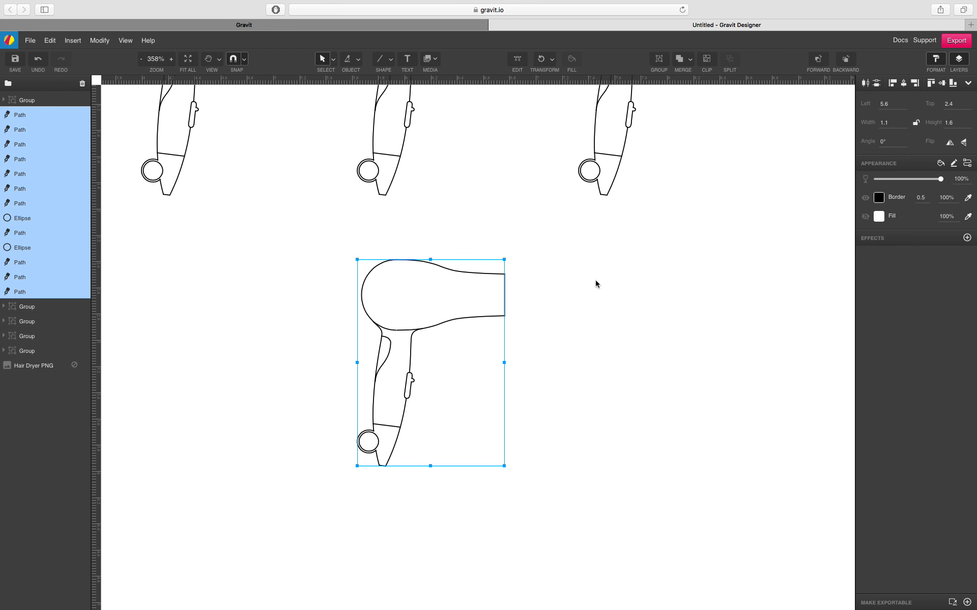
click(595, 280)
- Draw an open two-segment Pen path across the copy's barrel, from the upper line through a rearward middle point to the lower line
scroll(438, 277, up, 5)
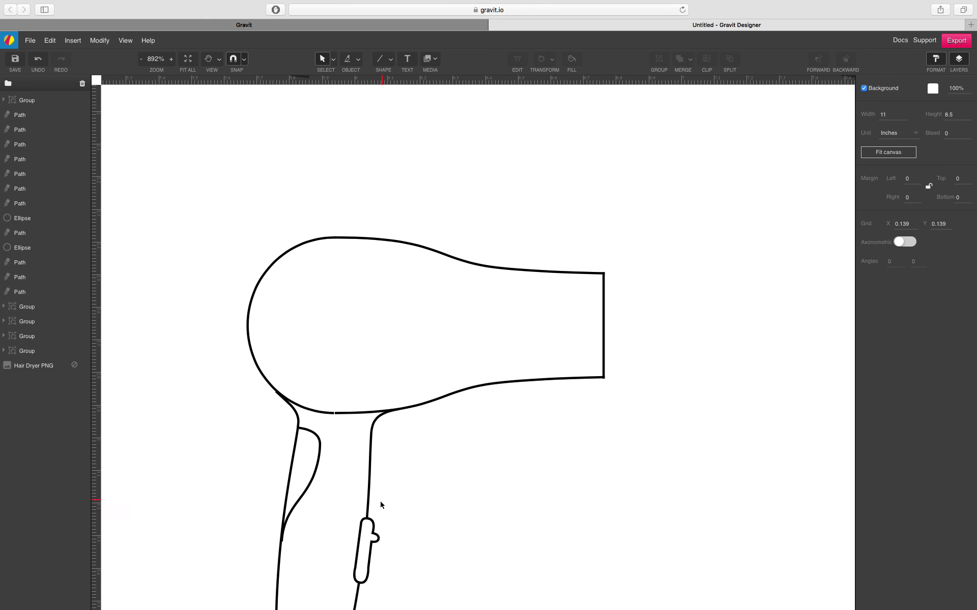
click(374, 451)
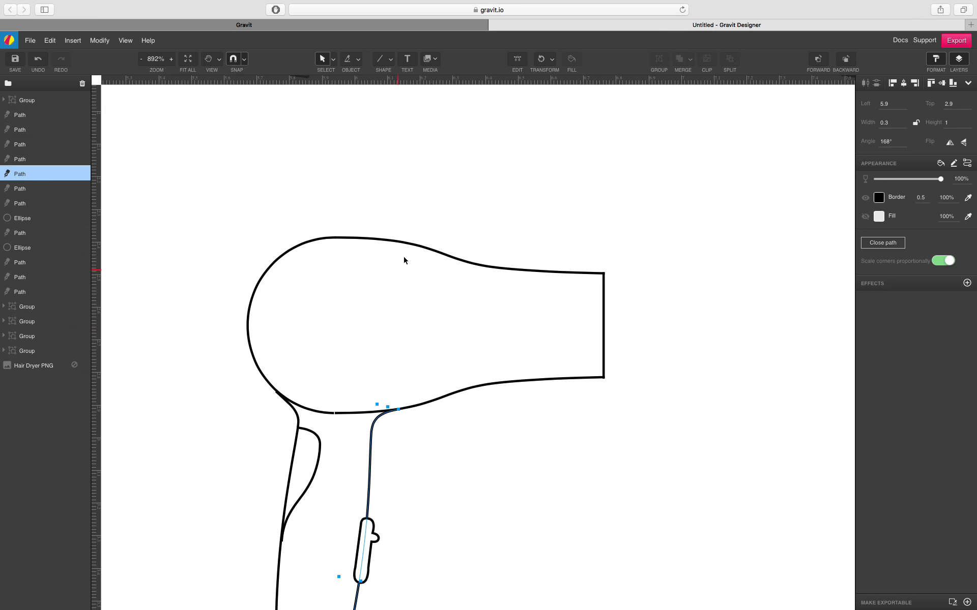
click(429, 99)
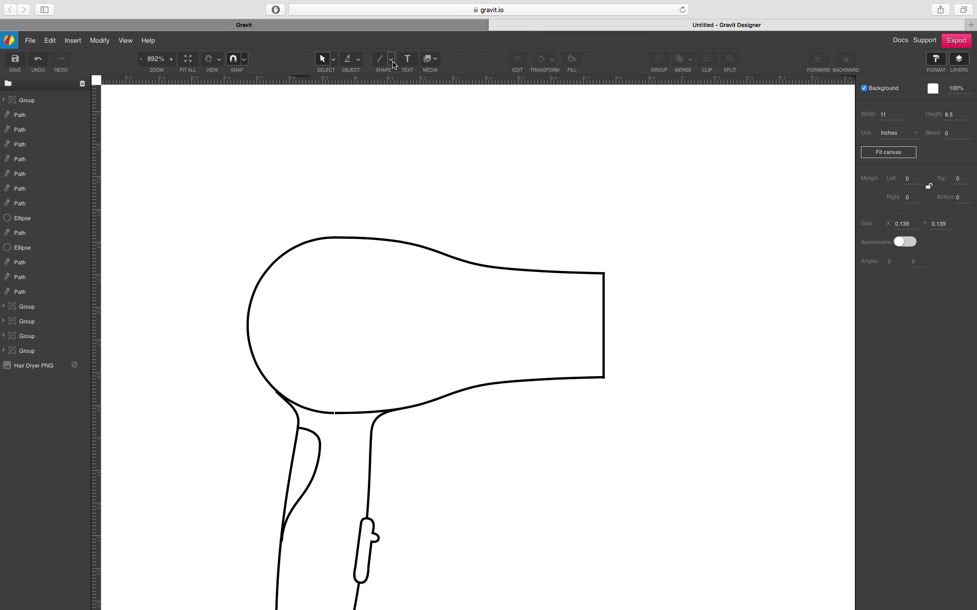
click(391, 61)
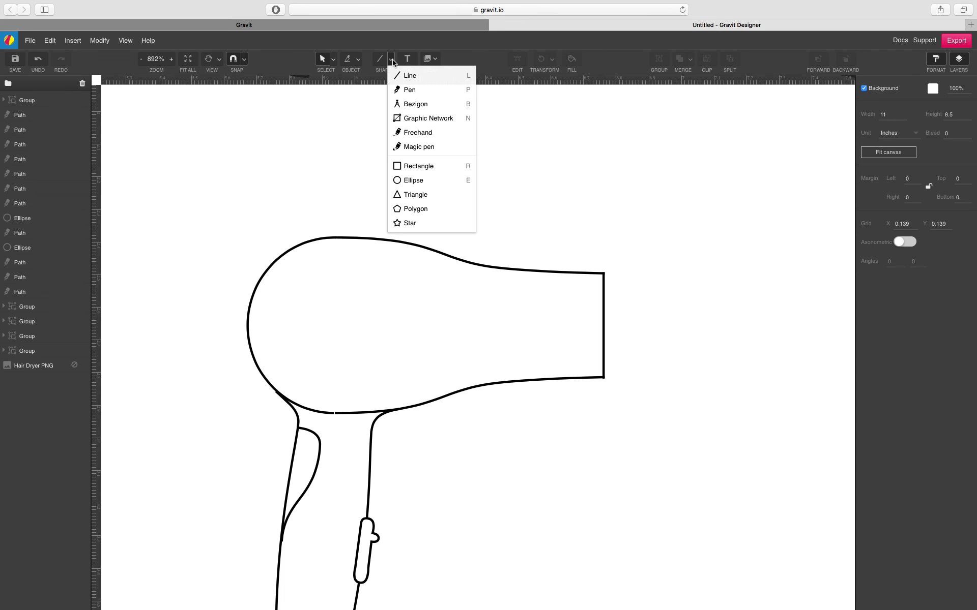
click(408, 89)
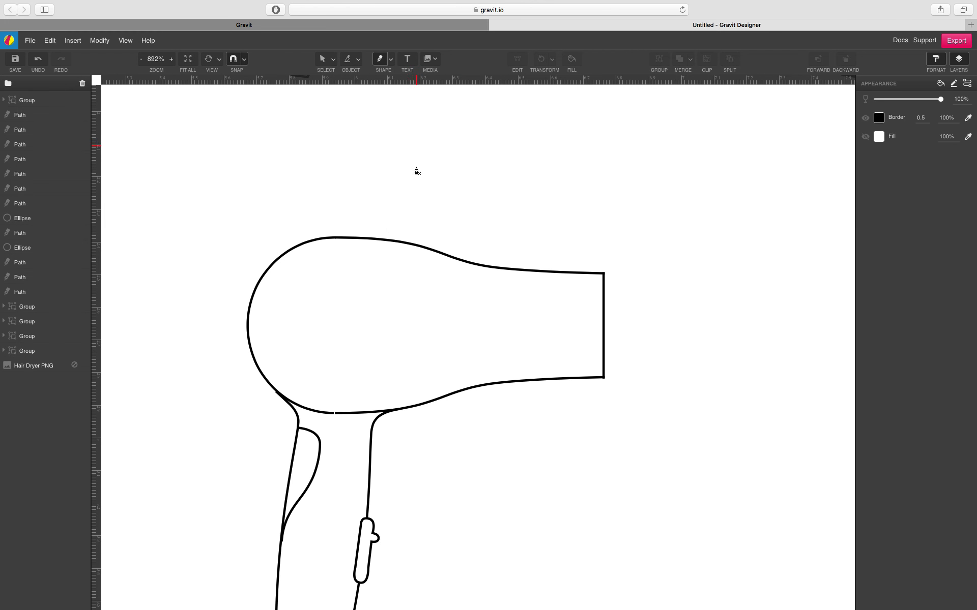
click(425, 249)
click(392, 317)
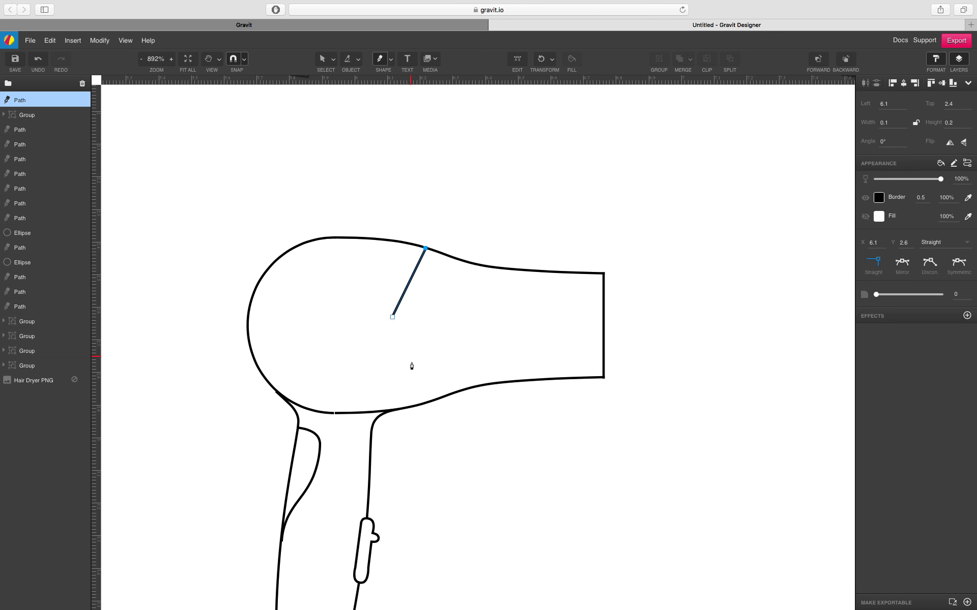
click(421, 405)
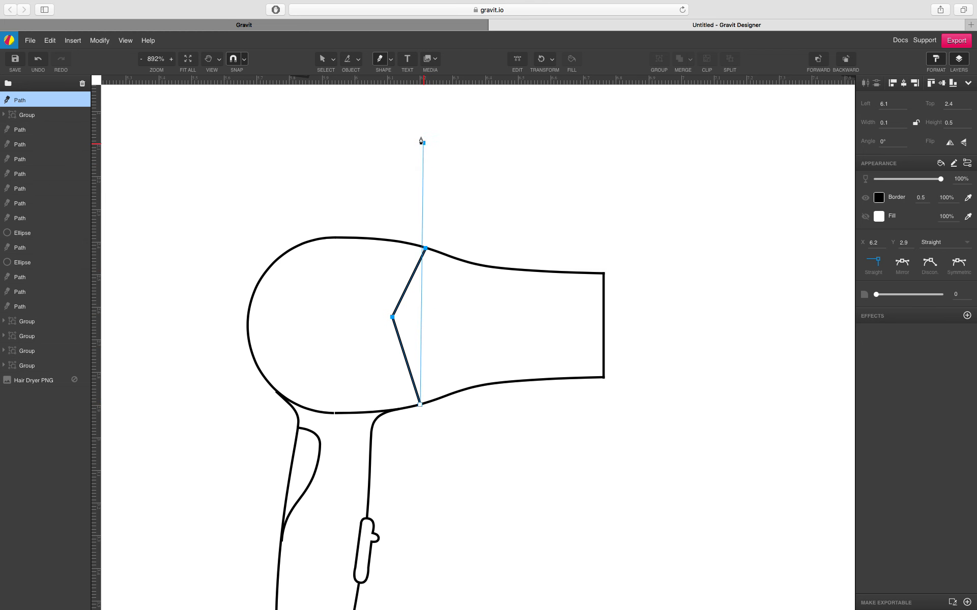
key(Escape)
- Make the dividing line's middle point symmetric so it curves, and shift both its ends slightly rearward along the barrel lines
click(393, 318)
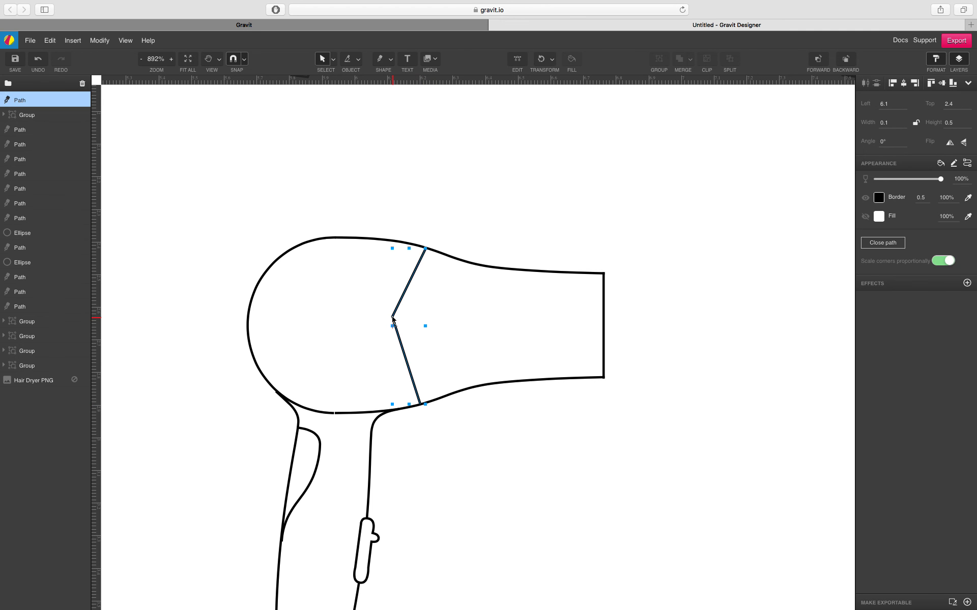
double_click(393, 317)
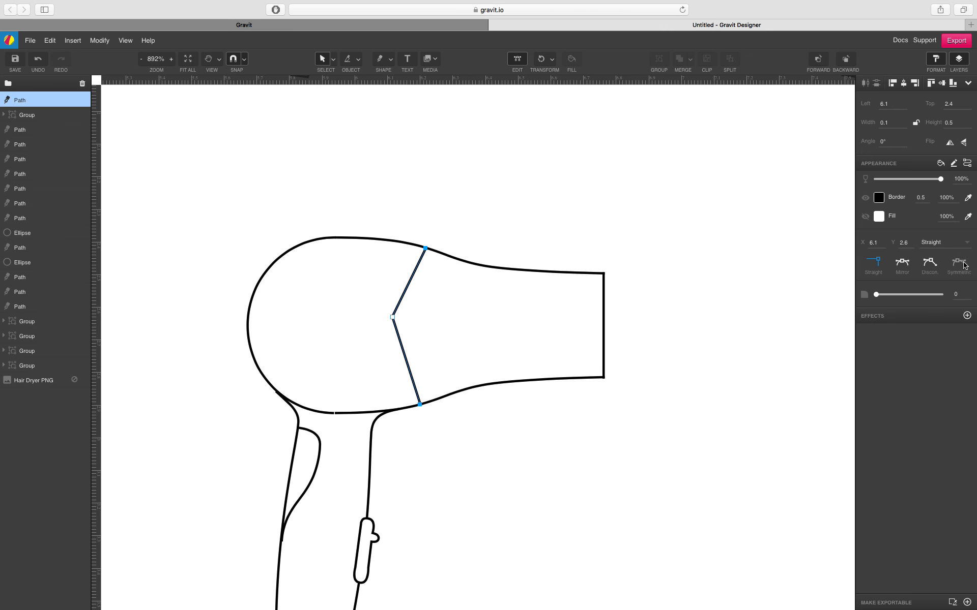
click(959, 262)
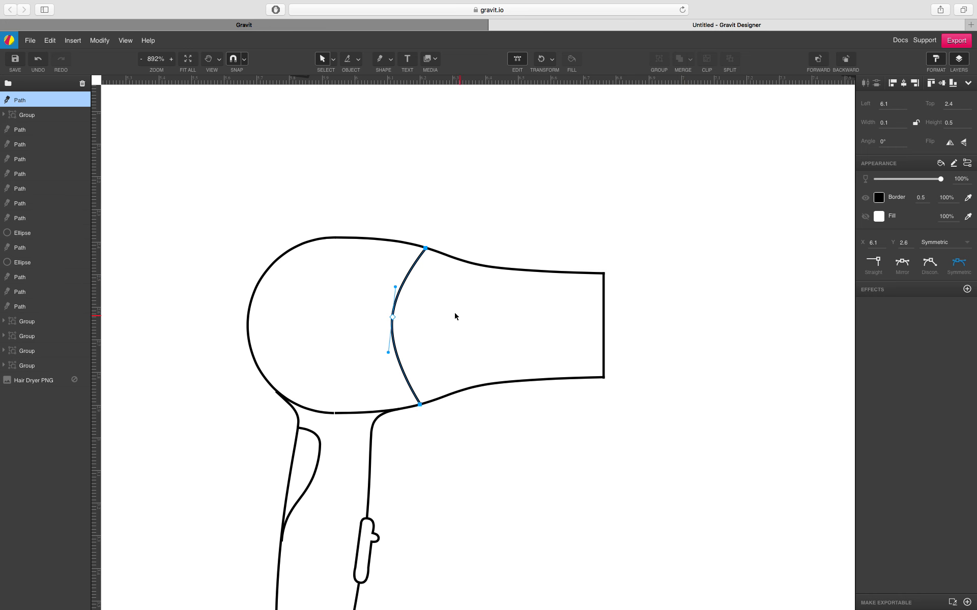
drag(425, 249, 414, 245)
drag(420, 406, 411, 407)
click(439, 195)
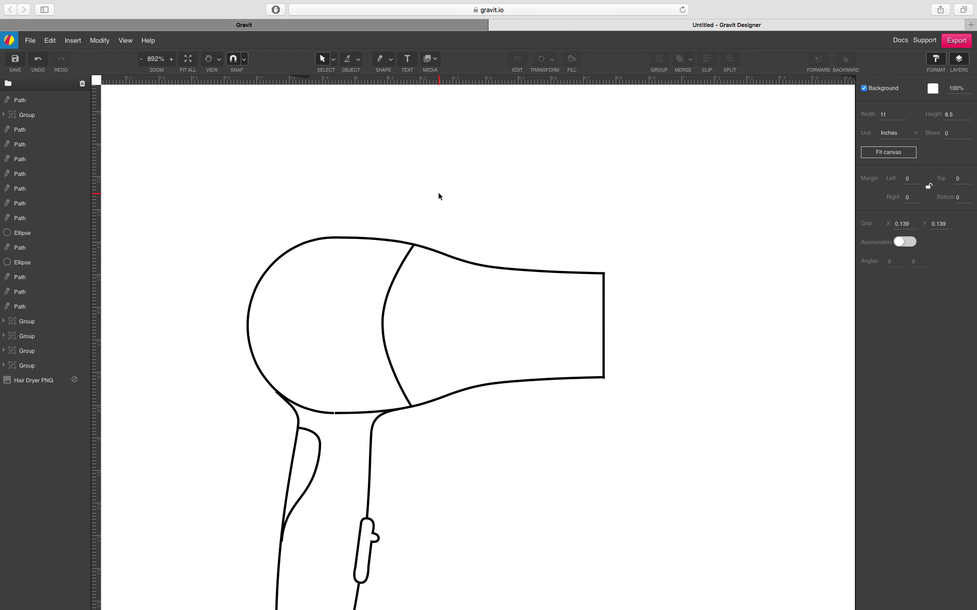
- Cut the upper barrel line in two with the Knife where the dividing curve meets it
click(467, 263)
shift+click(509, 386)
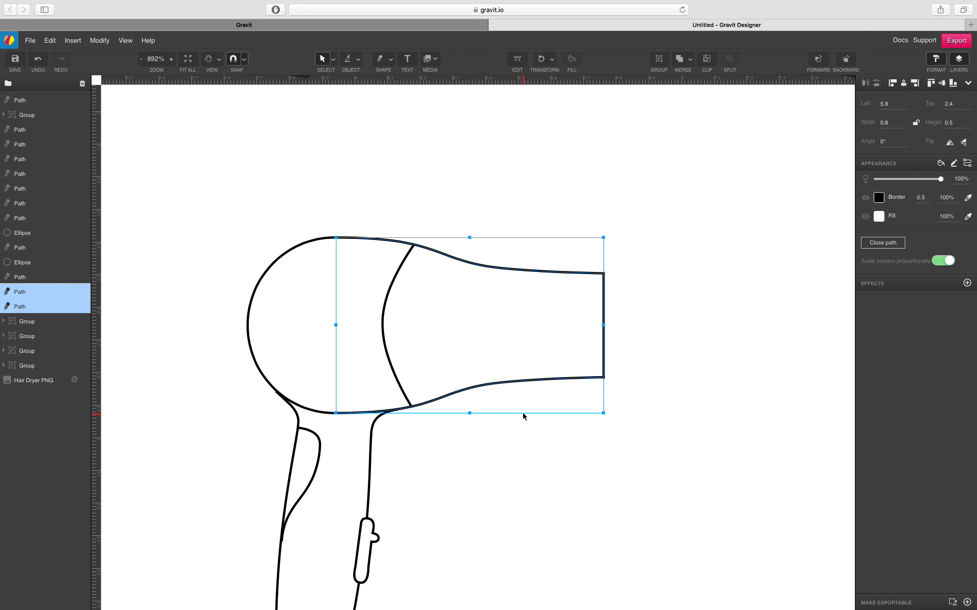
click(519, 273)
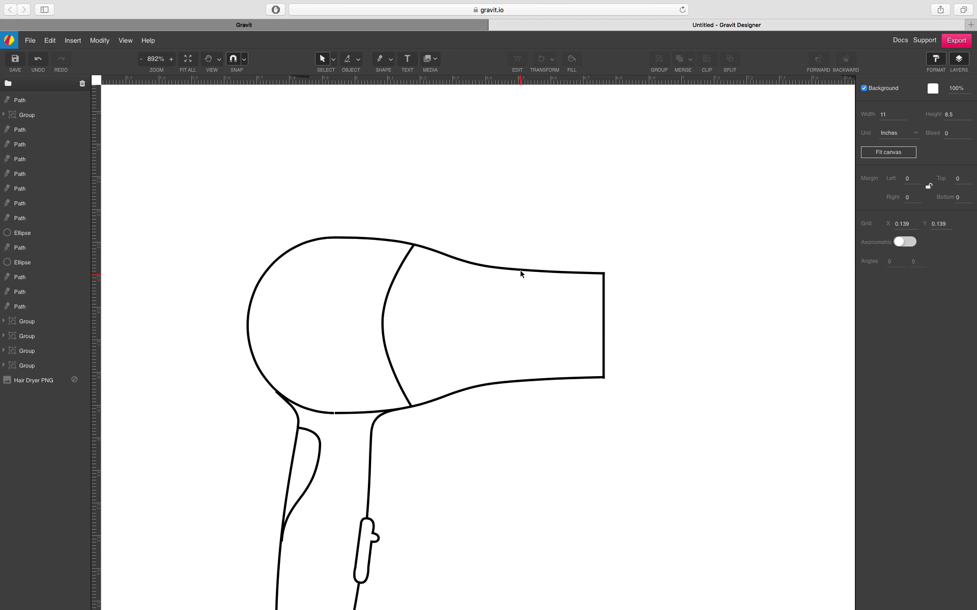
click(522, 273)
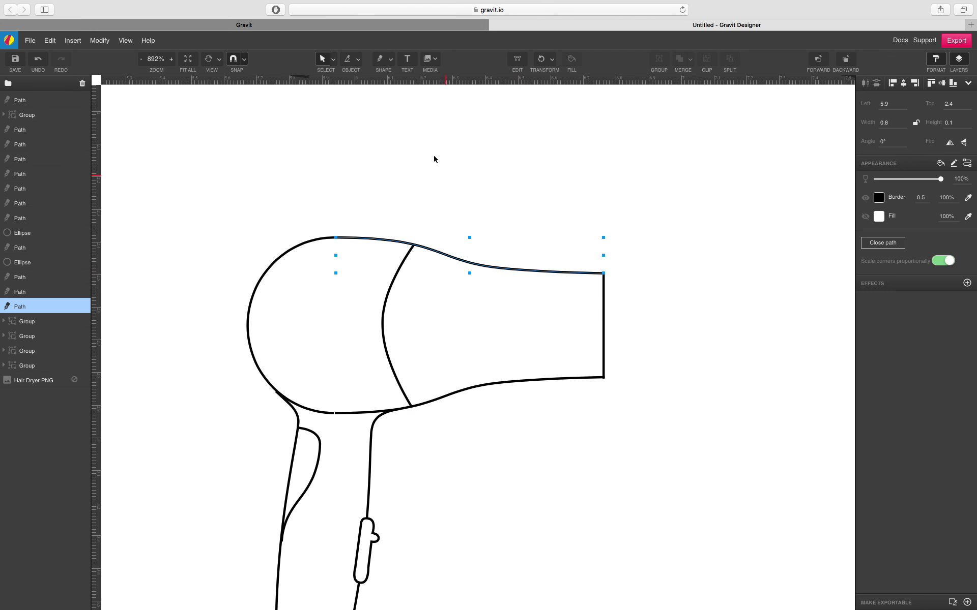
click(359, 60)
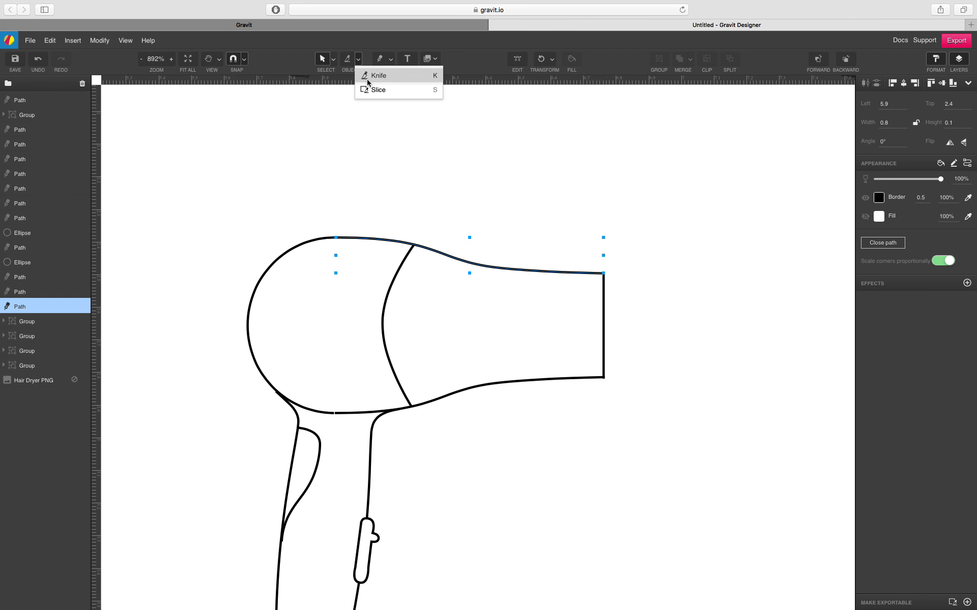
click(376, 75)
mouse_move(417, 244)
mouse_down()
mouse_move(416, 264)
mouse_move(449, 258)
mouse_move(442, 265)
mouse_up()
click(326, 62)
- Offset the front piece of the upper barrel line slightly below the rear piece and extend its front end to the nozzle line
click(490, 236)
click(574, 237)
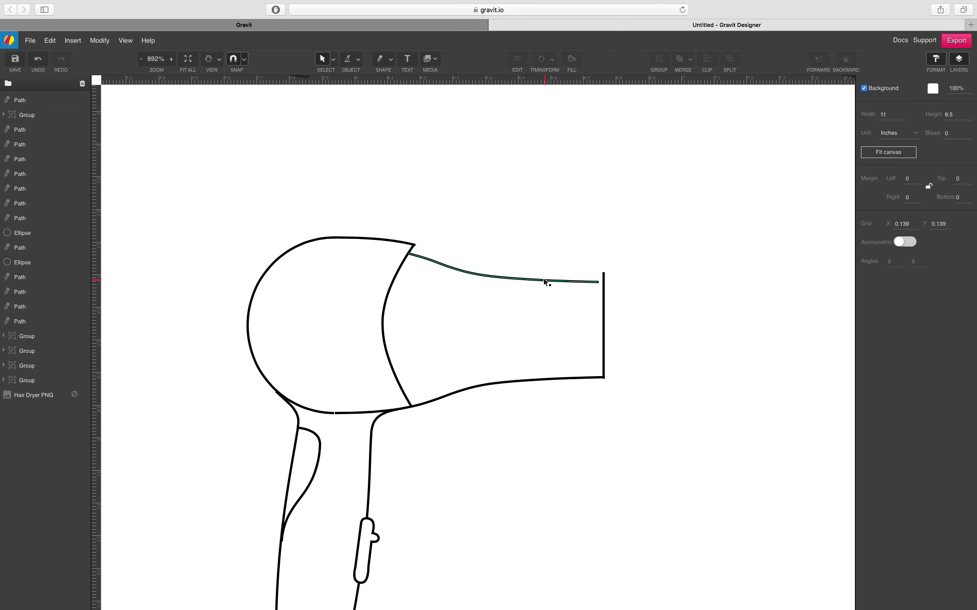
drag(545, 280, 547, 275)
click(547, 230)
click(566, 278)
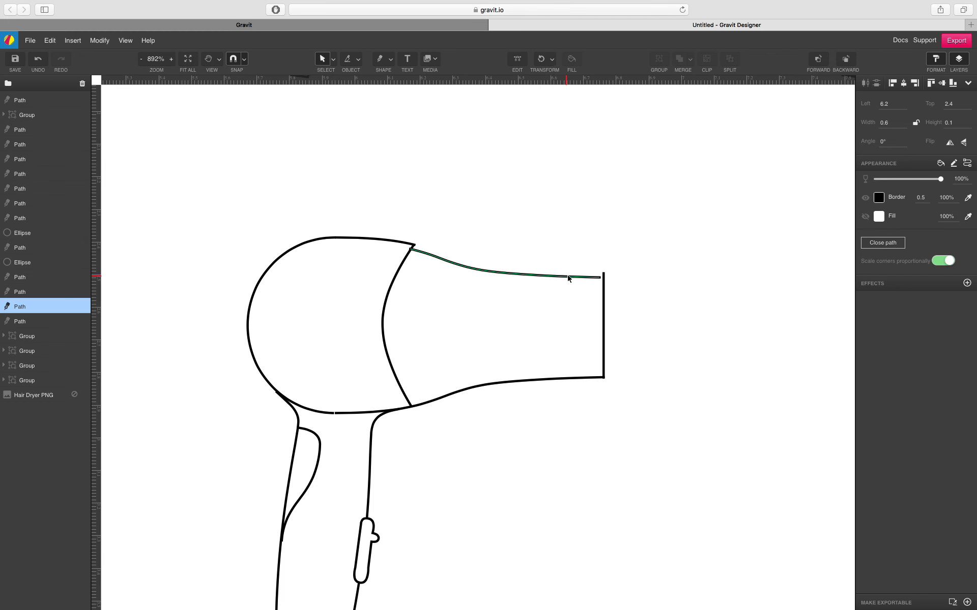
double_click(577, 279)
click(601, 278)
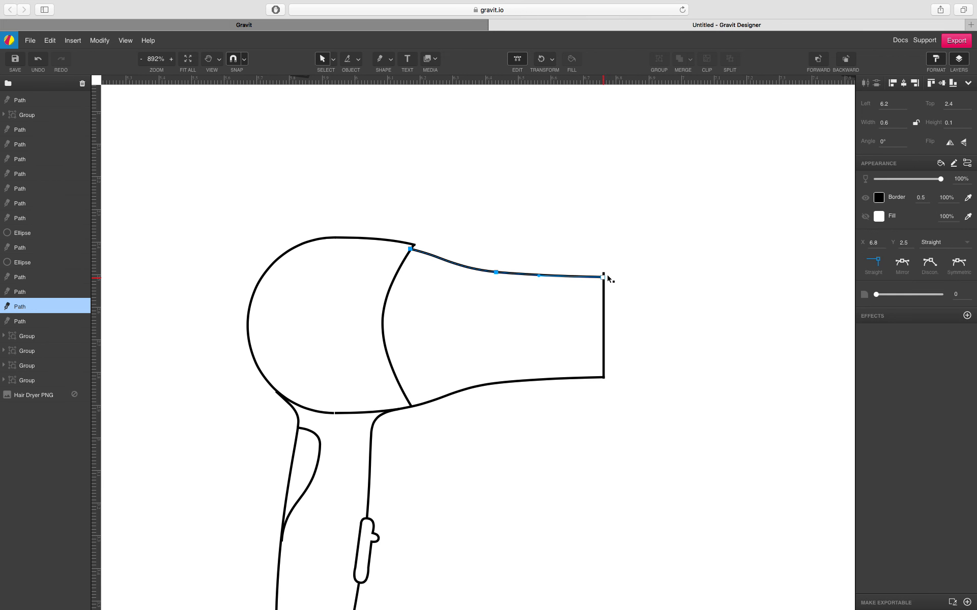
click(584, 324)
- Delete the one-piece lower barrel line and duplicate the two upper barrel pieces as a group
click(511, 381)
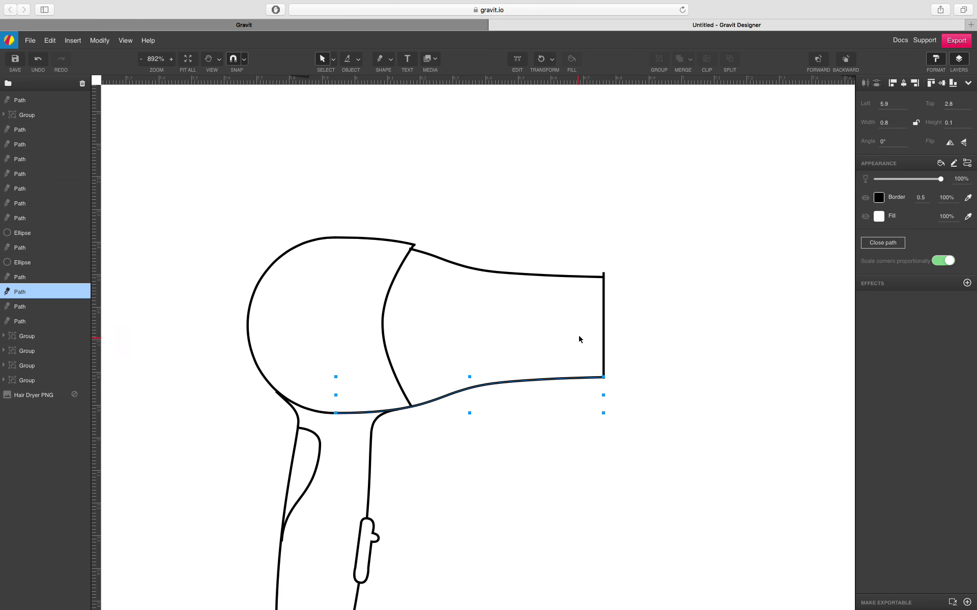
key(Delete)
click(488, 273)
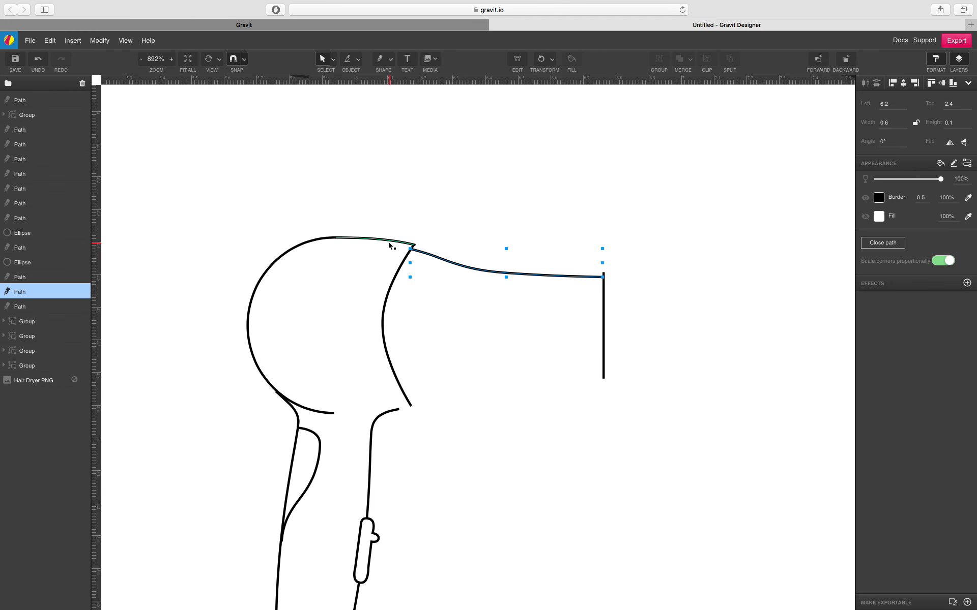
shift+click(390, 245)
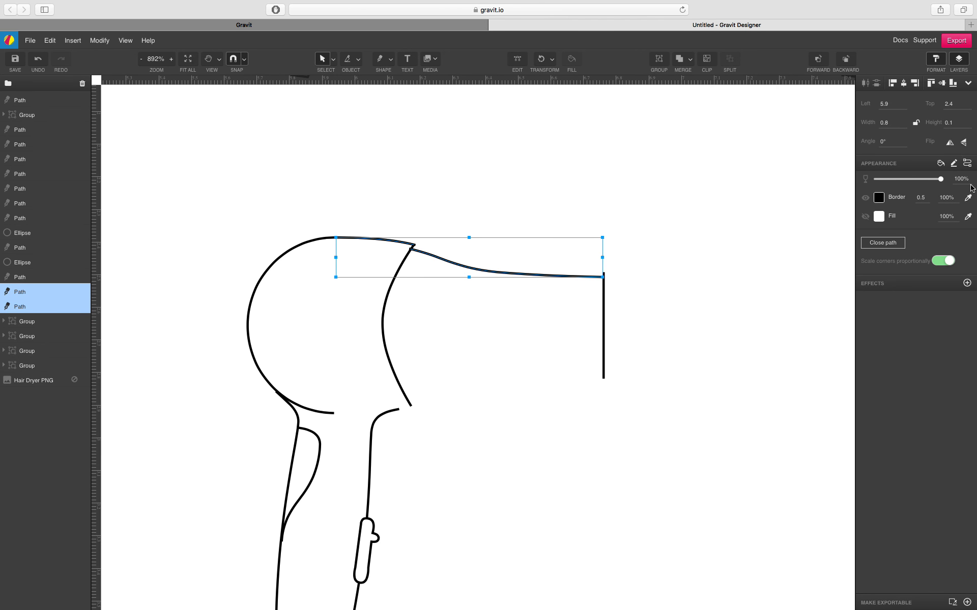
key(super+d)
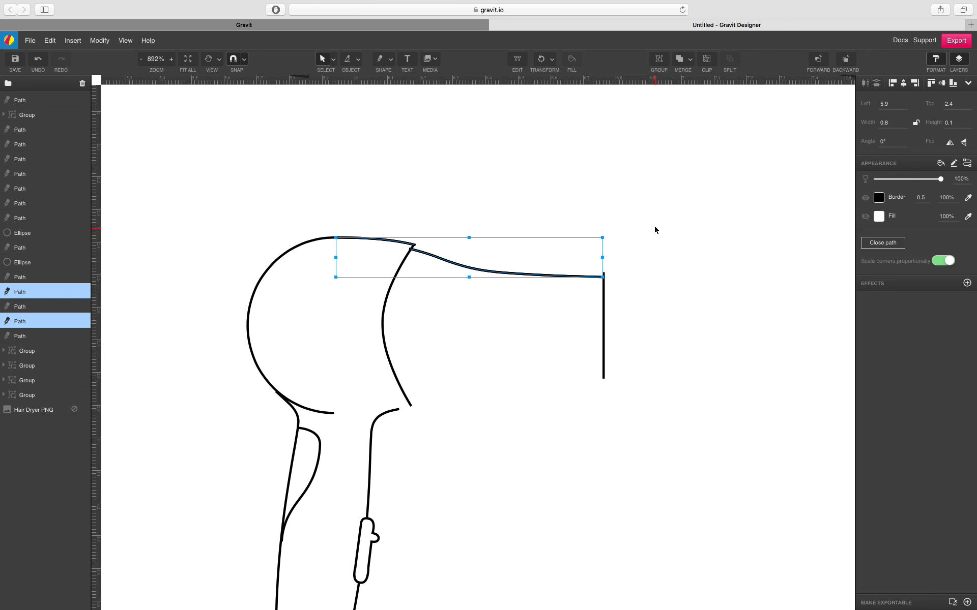
key(super+g)
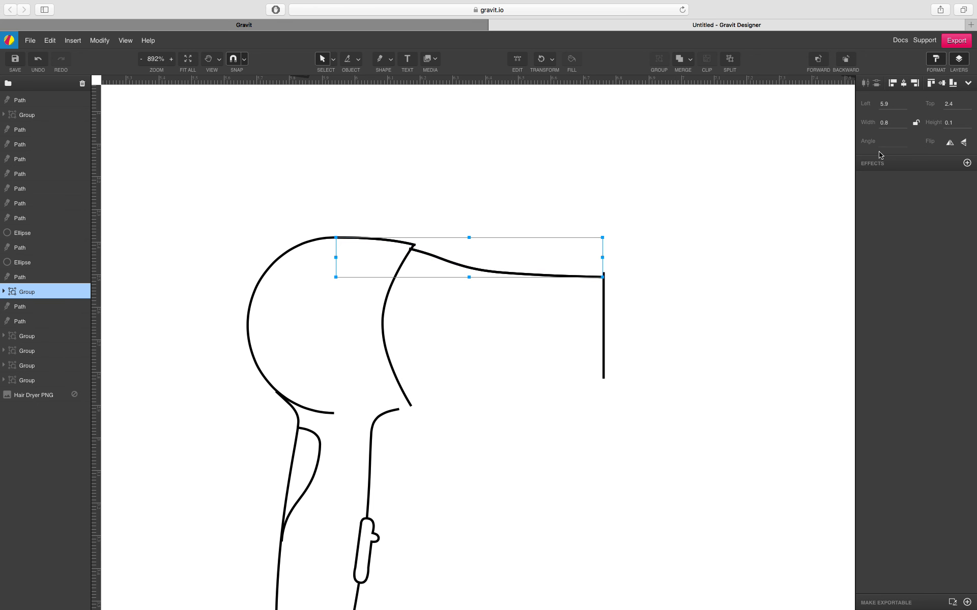
- Flip the duplicated pieces vertically and place them as the lower barrel edge, ungrouped
click(963, 143)
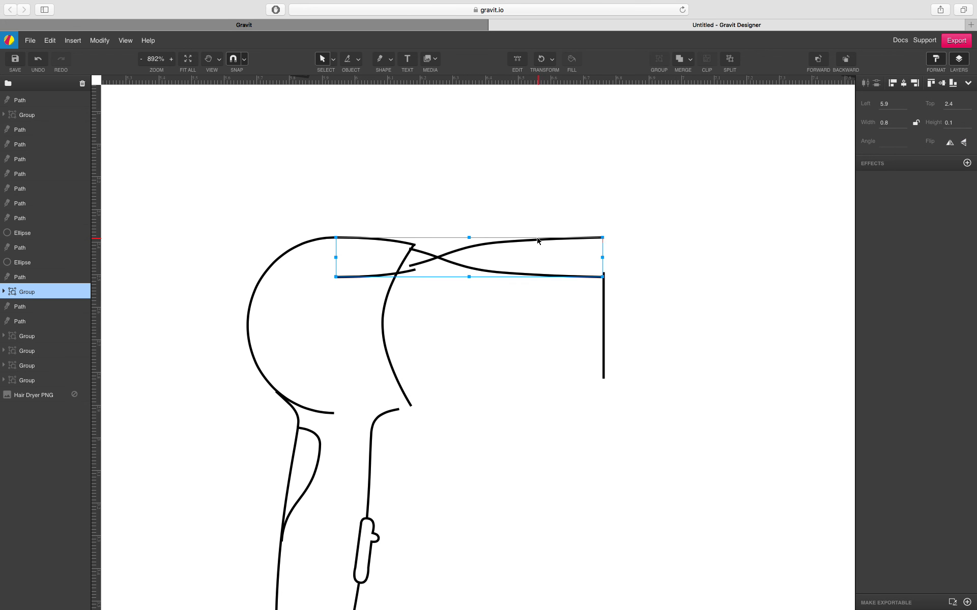
drag(538, 241, 540, 377)
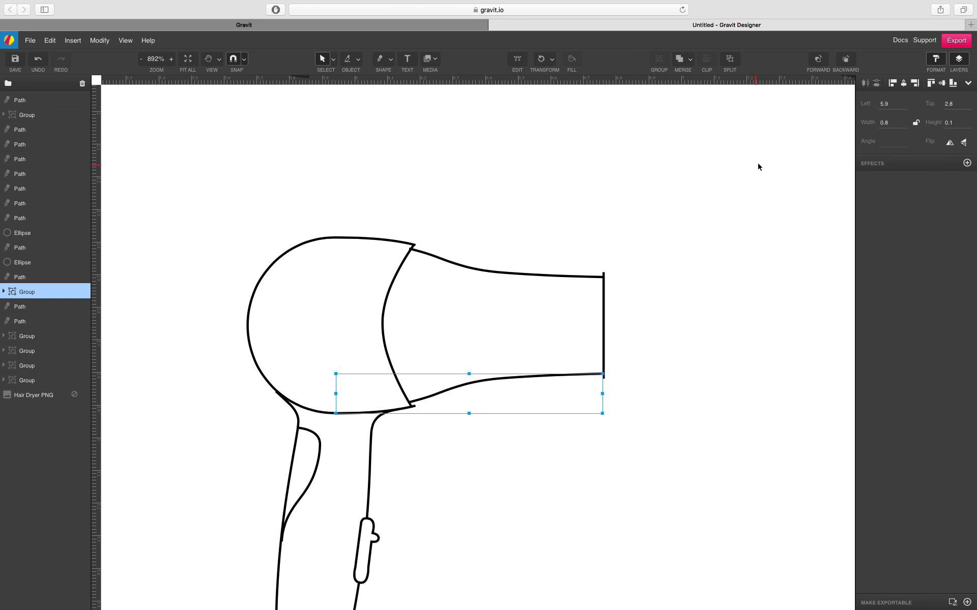
click(729, 60)
click(682, 268)
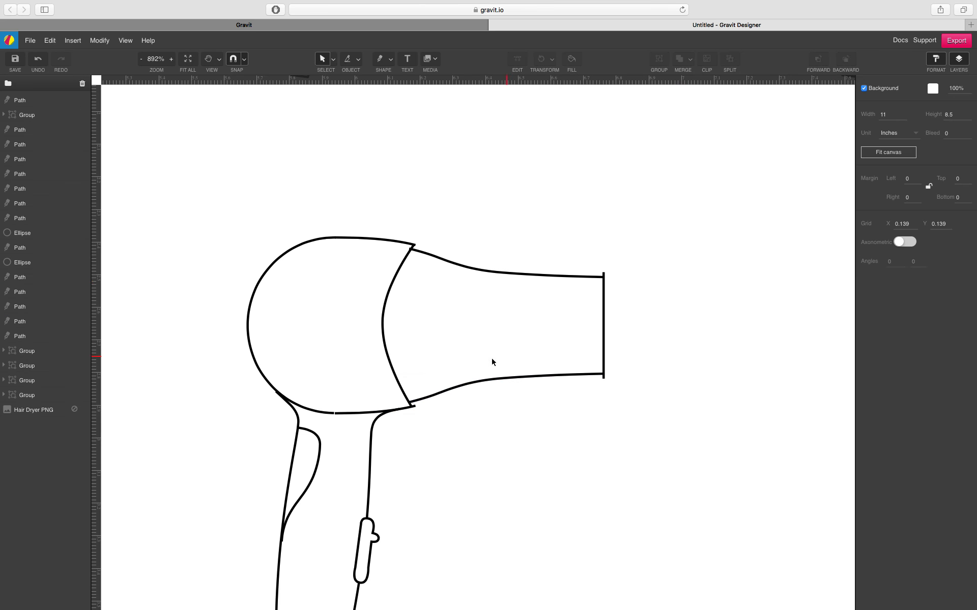
- Pull the front end of the rear lower barrel edge back to meet the lower end of the dividing curve
click(407, 391)
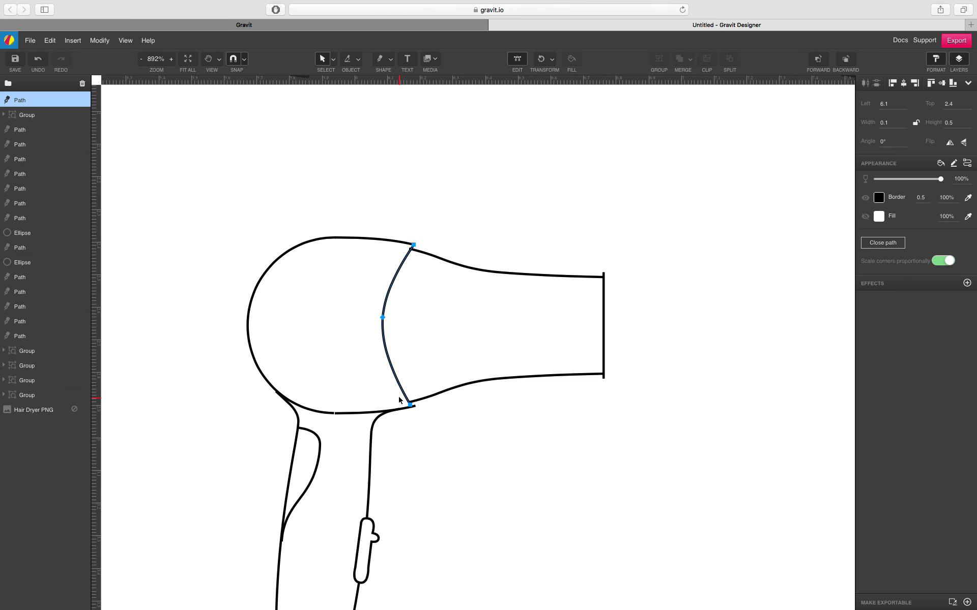
click(425, 421)
scroll(422, 420, up, 5)
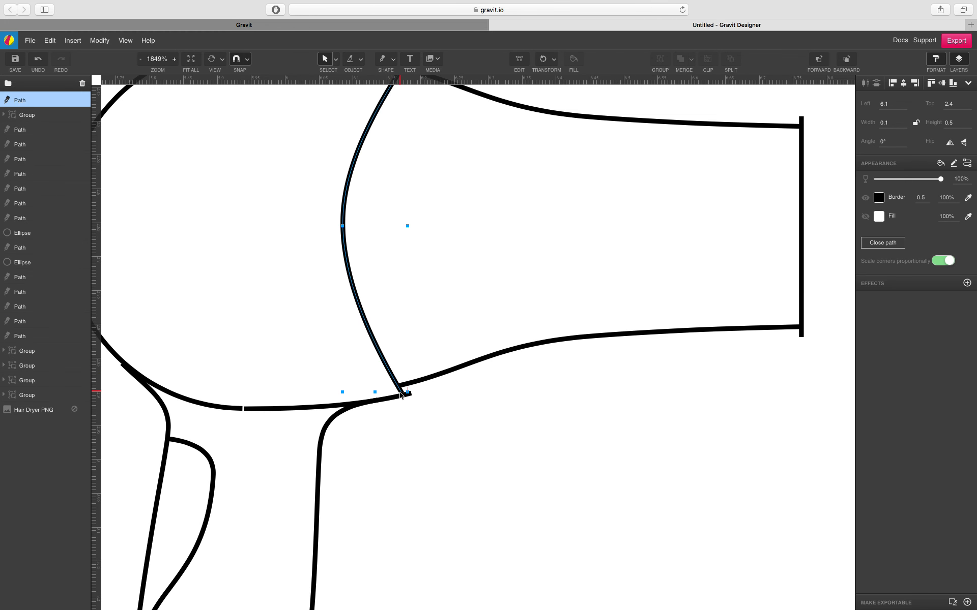
click(399, 385)
click(394, 414)
double_click(392, 398)
click(409, 394)
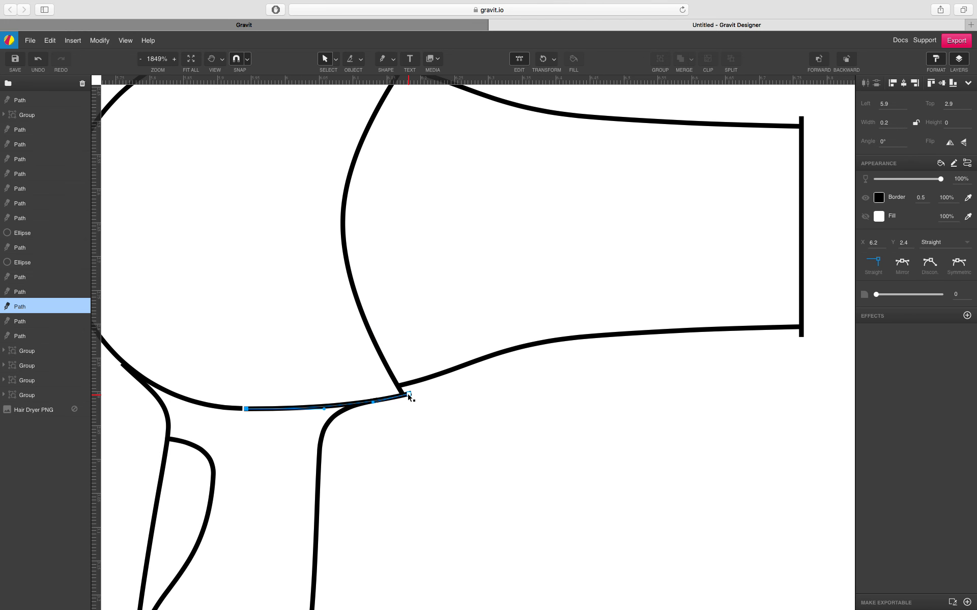
drag(409, 394, 405, 395)
click(495, 414)
- Shorten the nozzle line at both ends so it meets the upper and lower barrel edges
scroll(655, 415, down, 1)
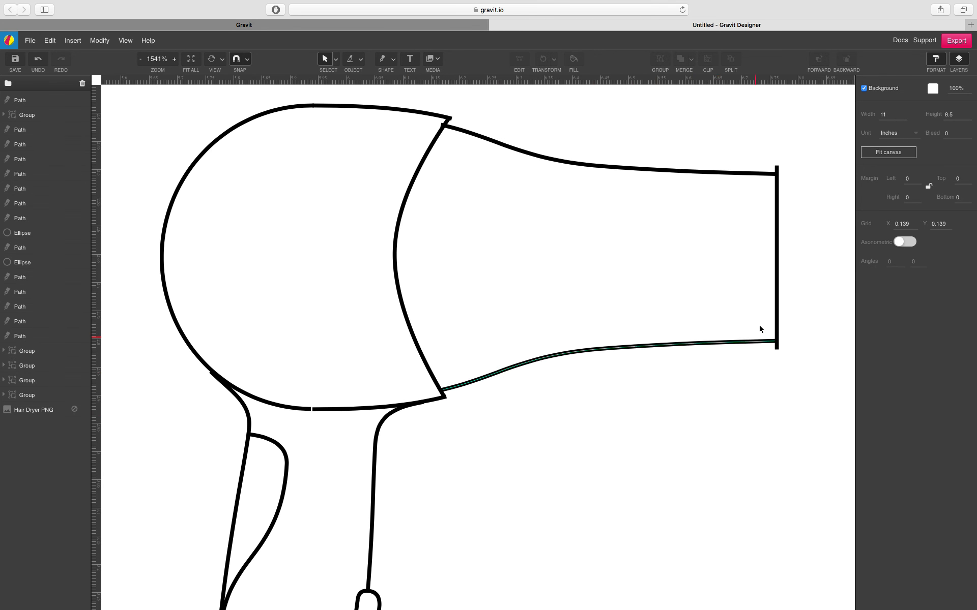
double_click(774, 304)
drag(777, 346, 778, 341)
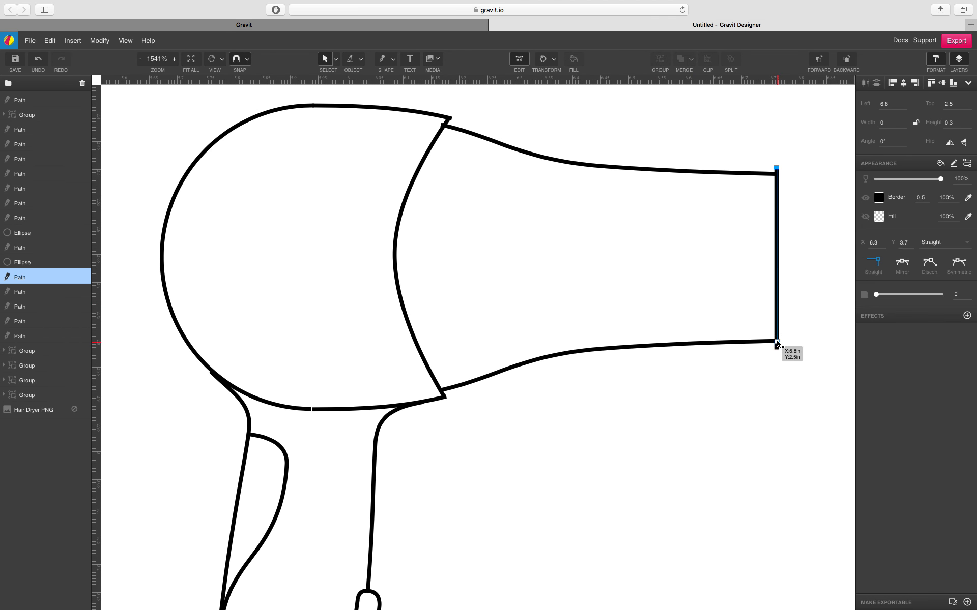
drag(777, 170, 777, 173)
click(756, 157)
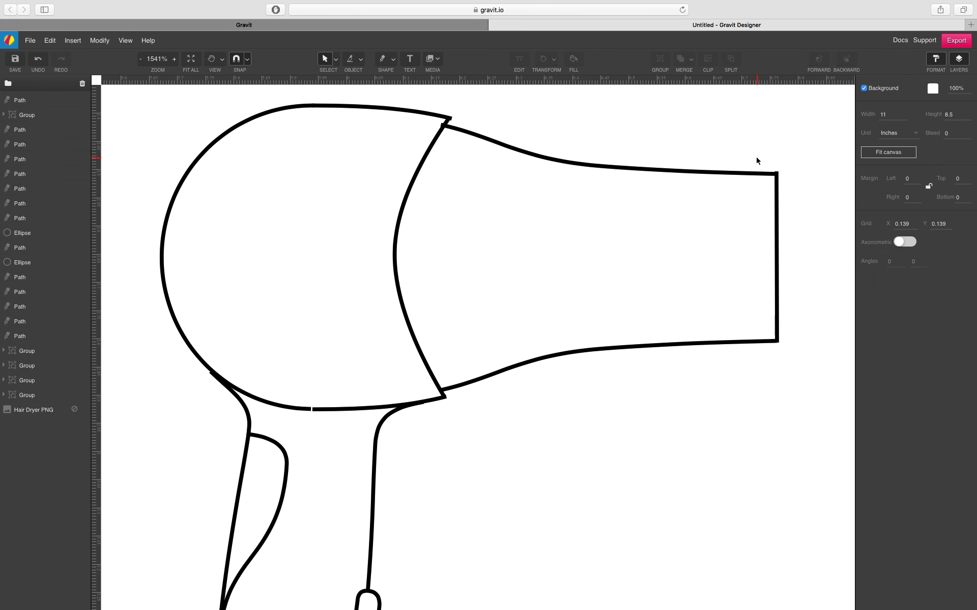
- Group all the paths of the second-row hair dryer with the divided barrel
scroll(747, 175, down, 7)
scroll(756, 285, down, 4)
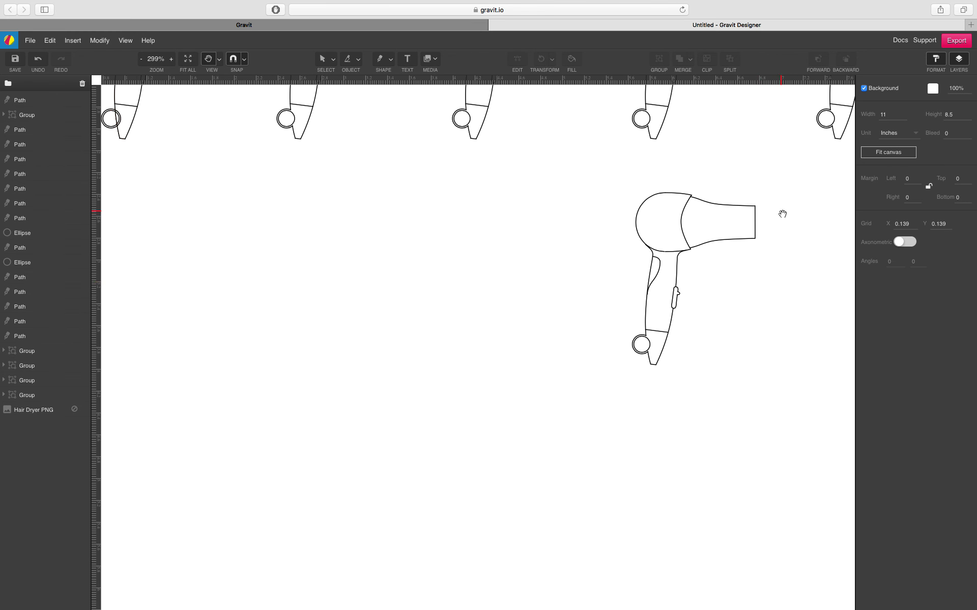
scroll(624, 338, right, 5)
scroll(624, 338, up, 2)
drag(400, 301, 633, 532)
key(super+g)
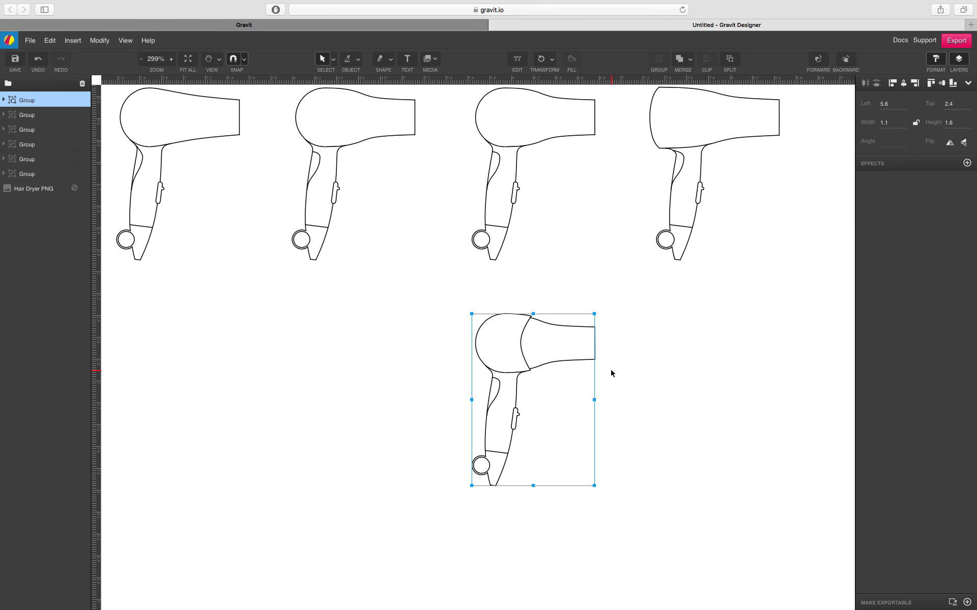
scroll(611, 374, down, 2)
click(595, 268)
- Bring up the choice of line and shape drawing tools
scroll(600, 270, up, 2)
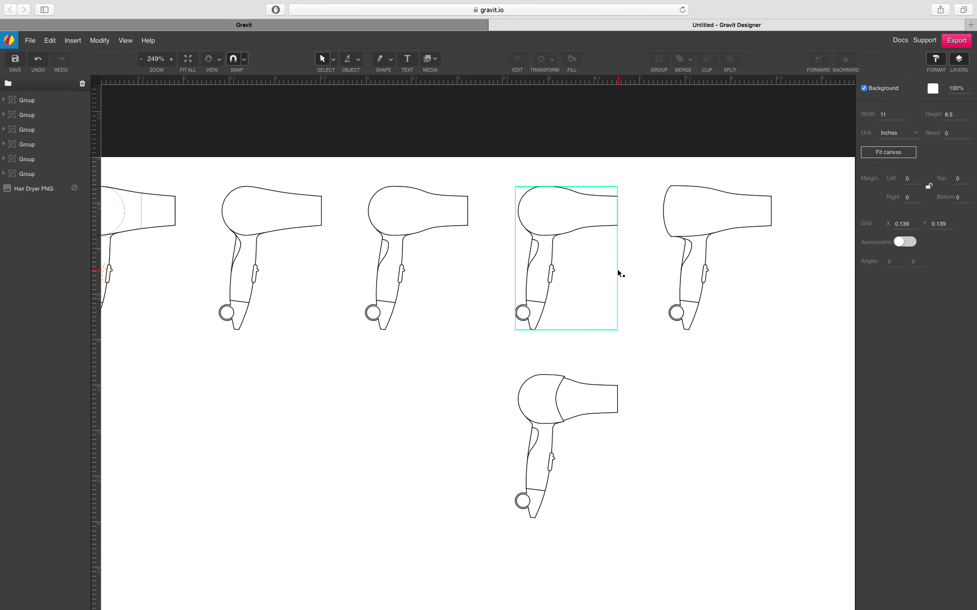
scroll(620, 273, down, 2)
scroll(639, 312, down, 3)
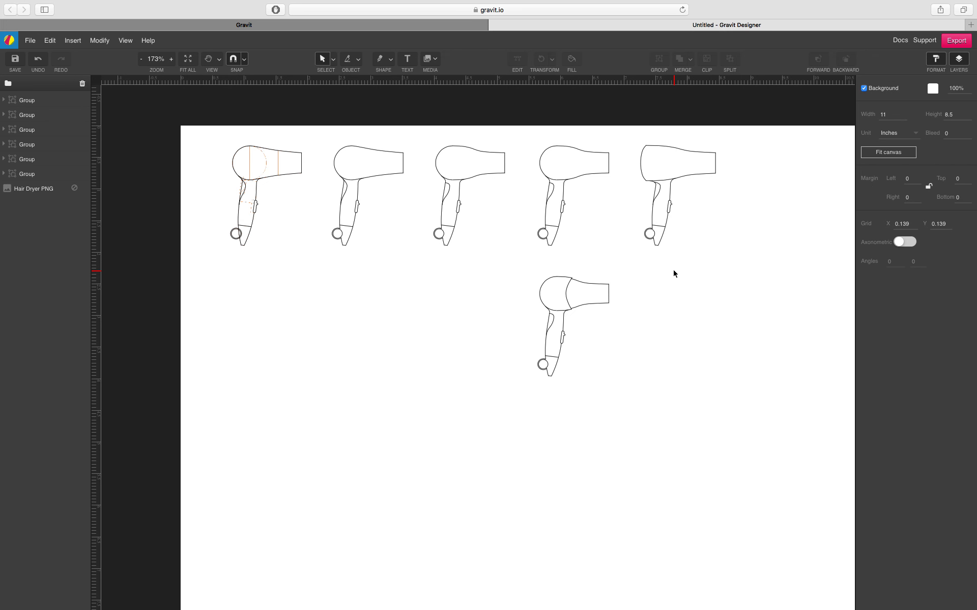
click(390, 59)
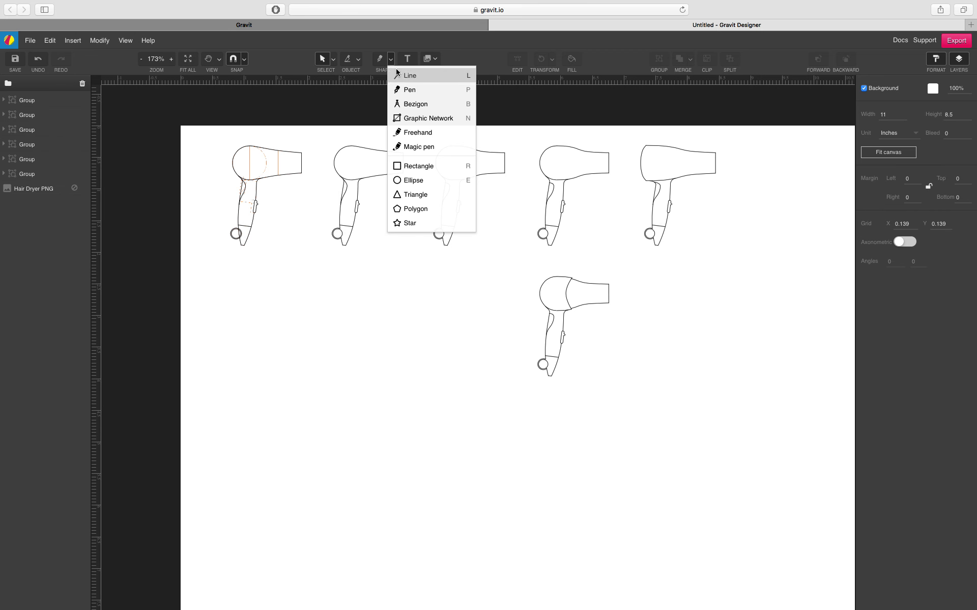